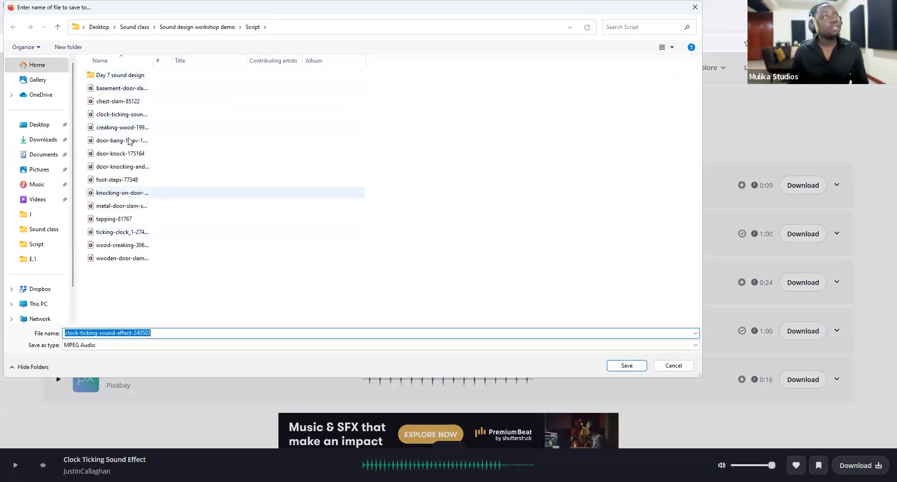
Cancel saving the clock-ticking-sound-effect-240503 file and return to the ticking clock search results.
left_click(671, 365)
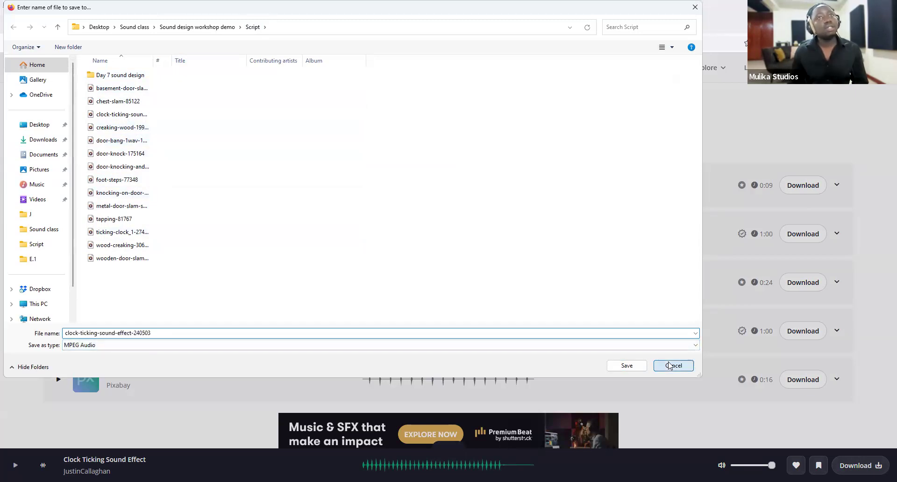
left_click(576, 229)
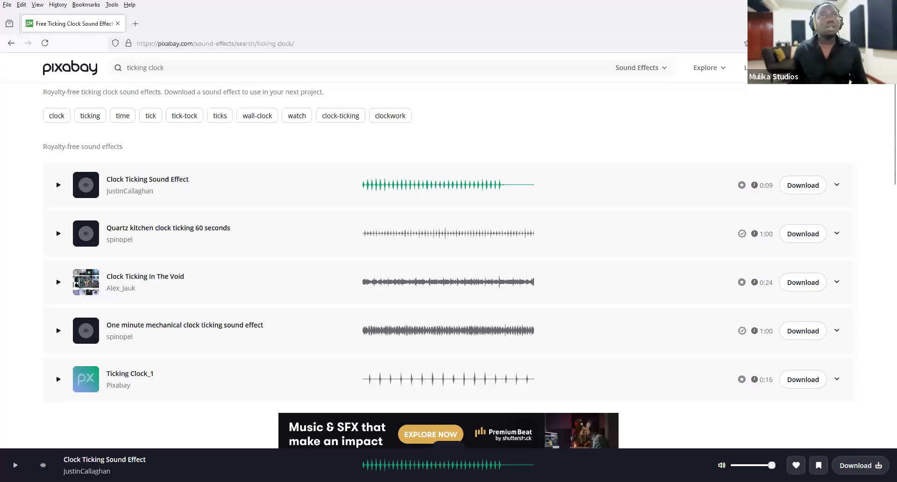
key("alt+Tab")
scroll(81, 319, "down", 2)
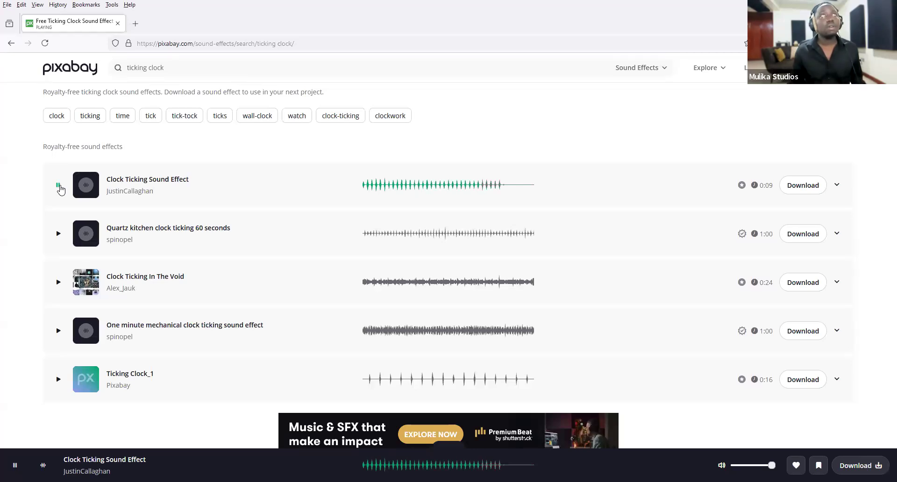
Preview the first four ticking clock results, from Clock Ticking Sound Effect through One minute mechanical clock ticking sound effect.
left_click(59, 186)
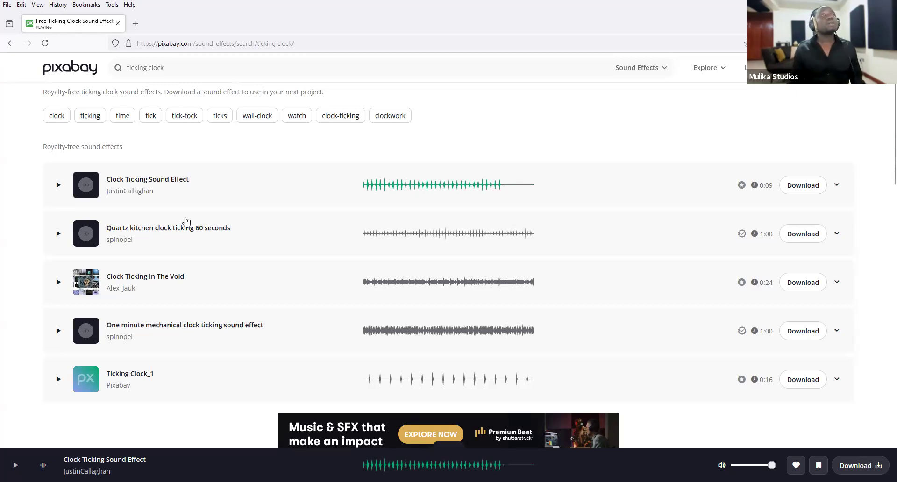
left_click(58, 234)
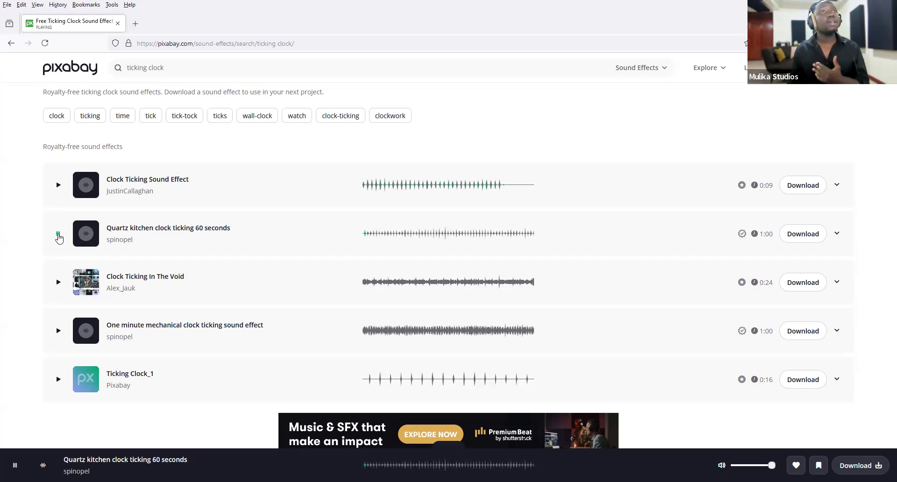
left_click(58, 234)
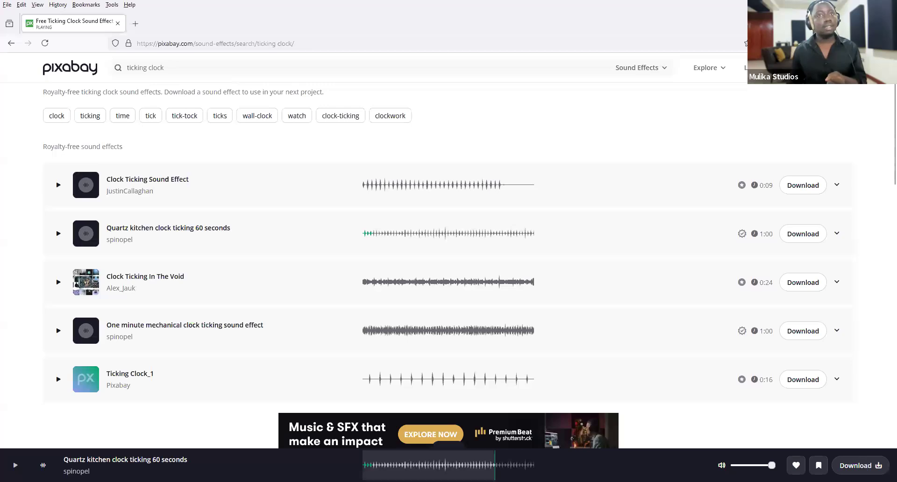
left_click(57, 284)
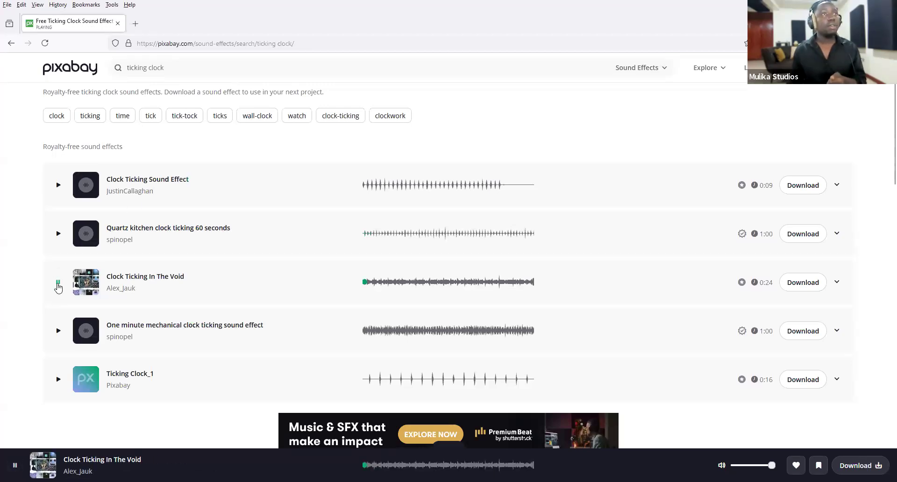
left_click(58, 284)
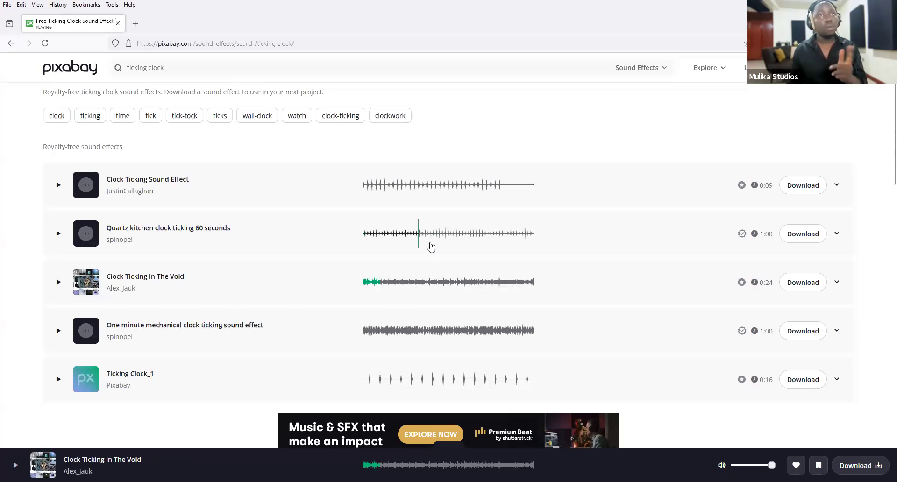
left_click(57, 330)
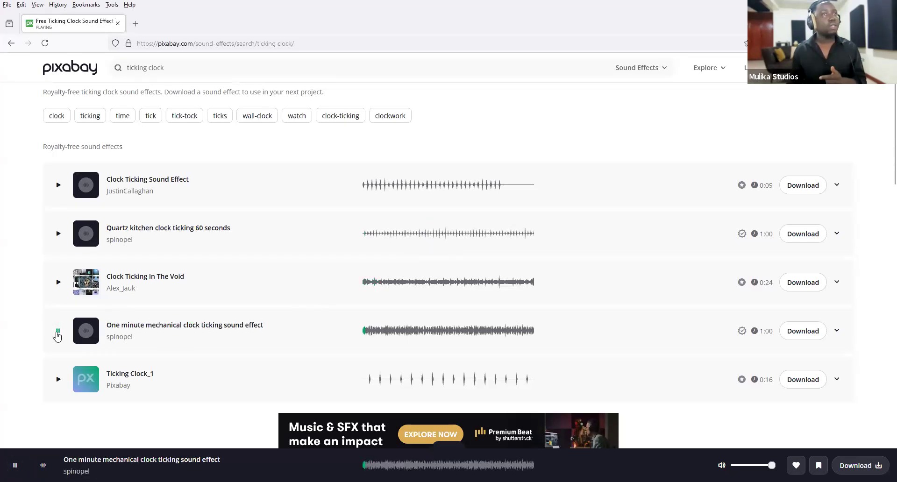
left_click(58, 331)
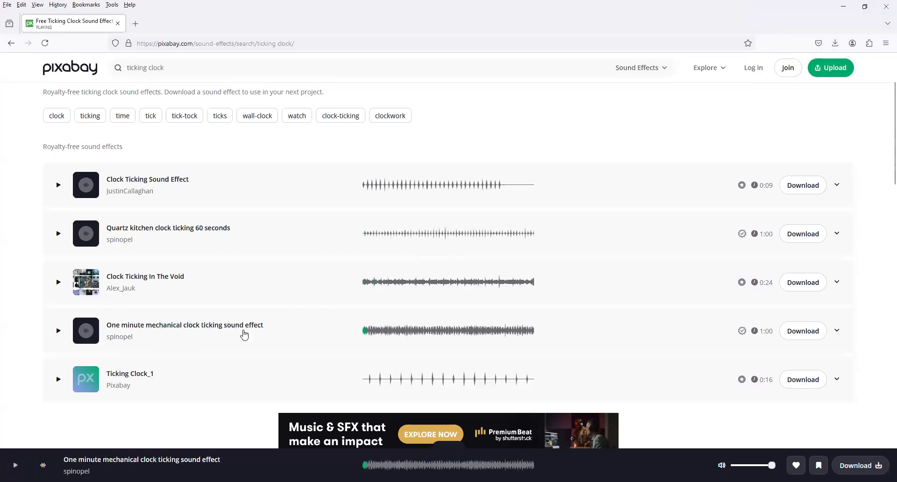
Preview the Ticking Clock_1 sound effect from Pixabay.
scroll(242, 334, "up", 2)
scroll(243, 334, "down", 4)
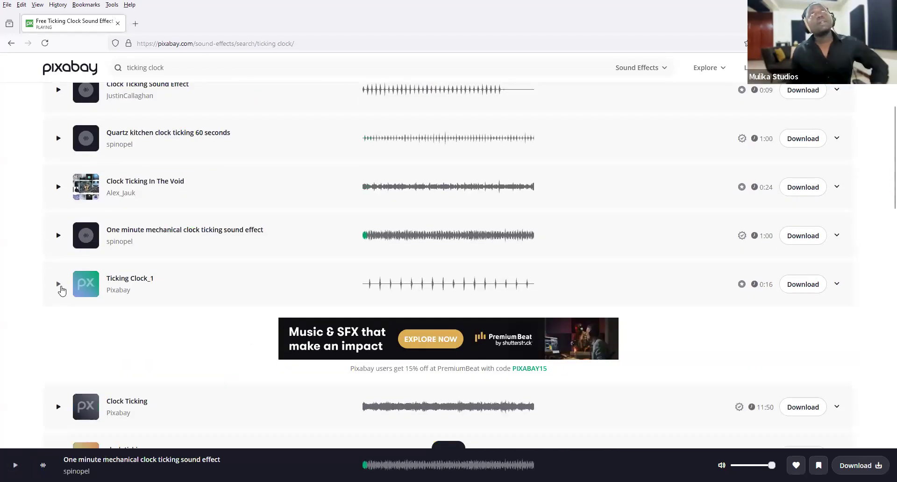
left_click(60, 286)
left_click(61, 287)
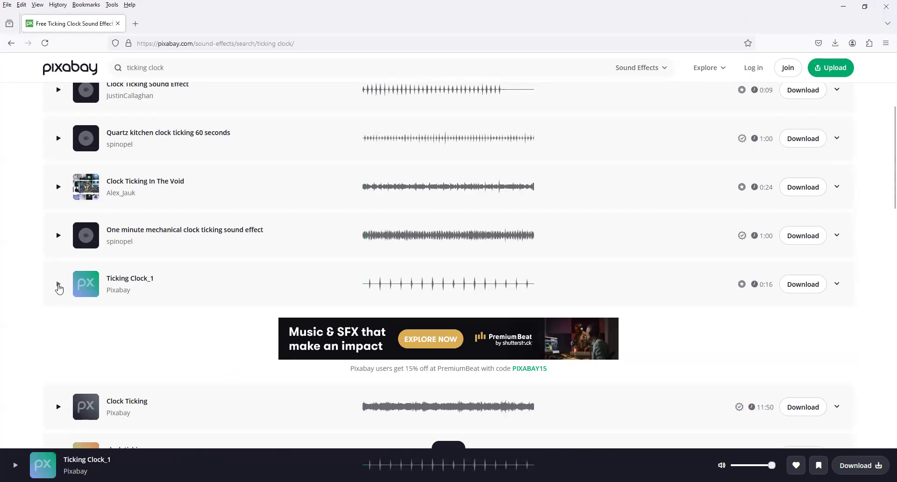
left_click(58, 285)
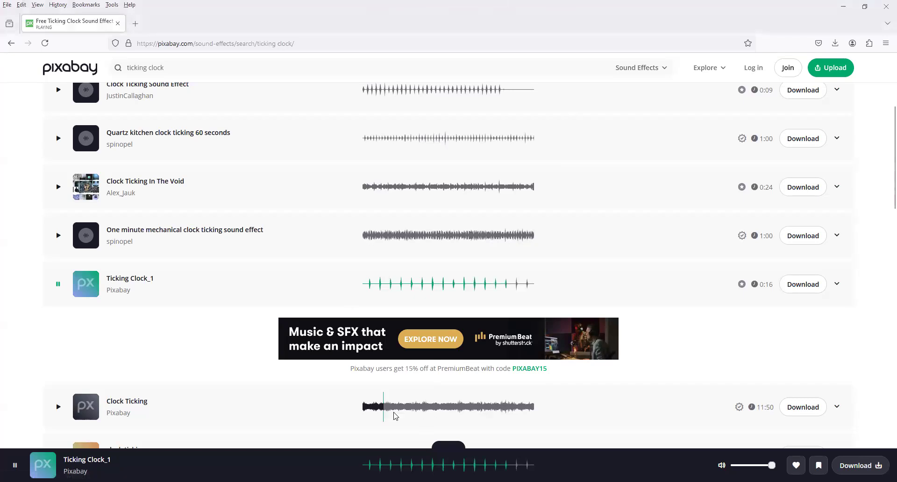
left_click(58, 286)
Download Ticking Clock_1 to the Script folder as ticking-clock_1-27477, replacing the existing file.
left_click(789, 288)
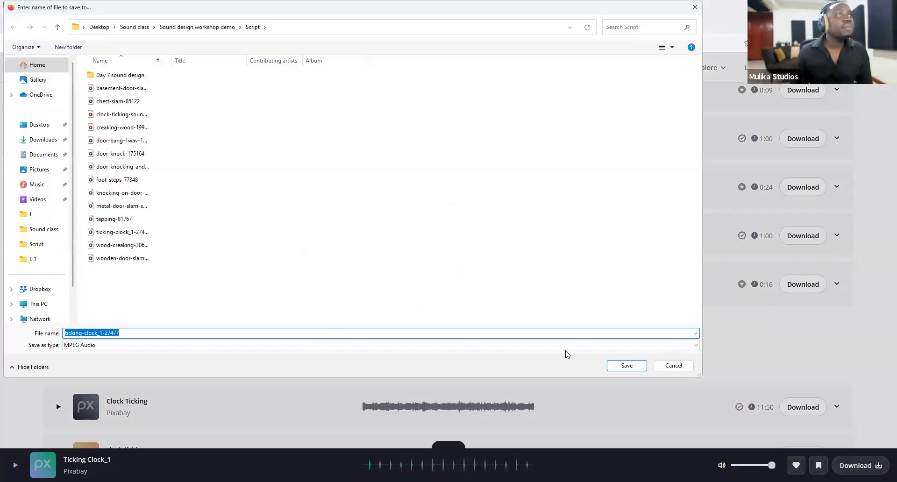
left_click(631, 366)
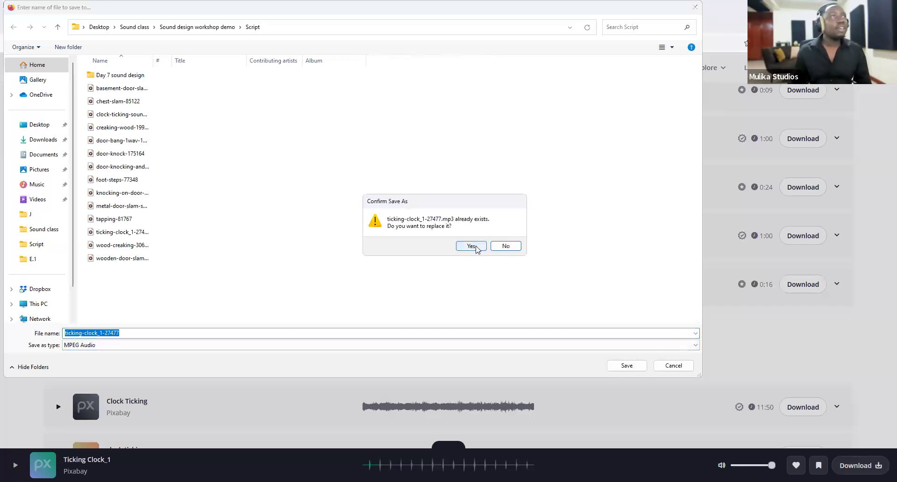
left_click(472, 249)
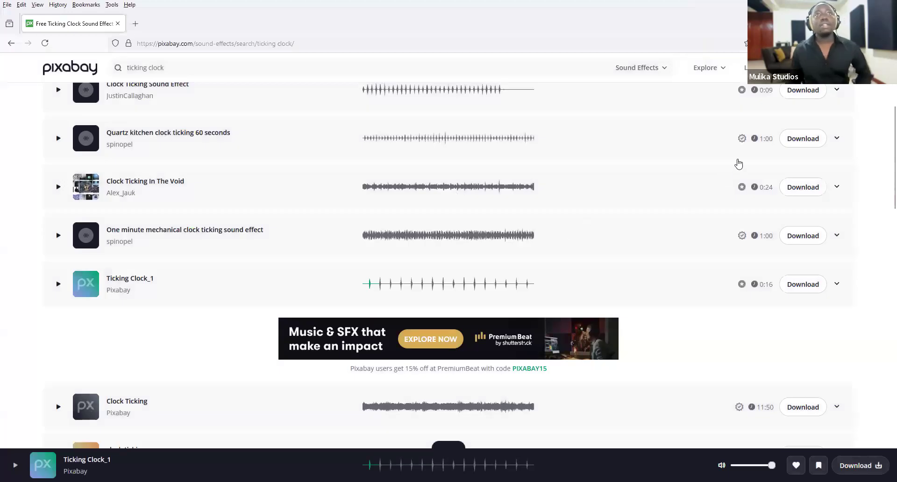
left_click(570, 232)
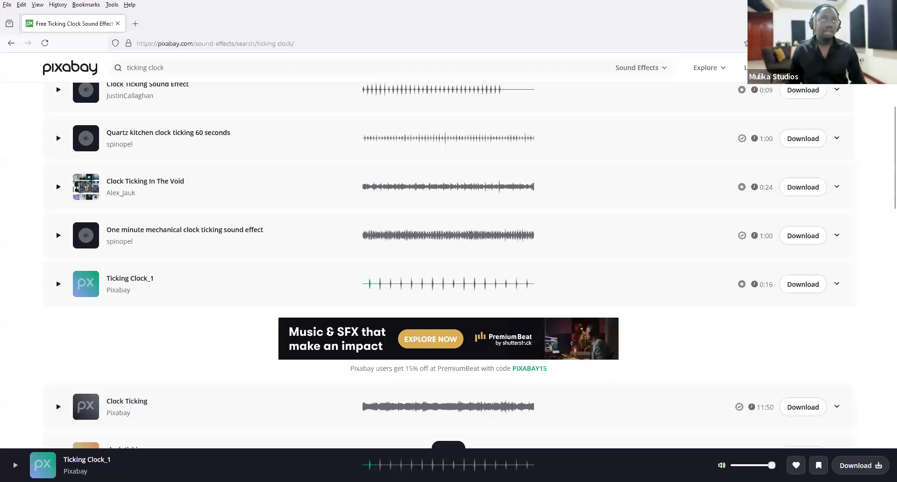
Switch to Cubase and import the sound effect files into the empty project, each on a different track.
key("alt+Tab")
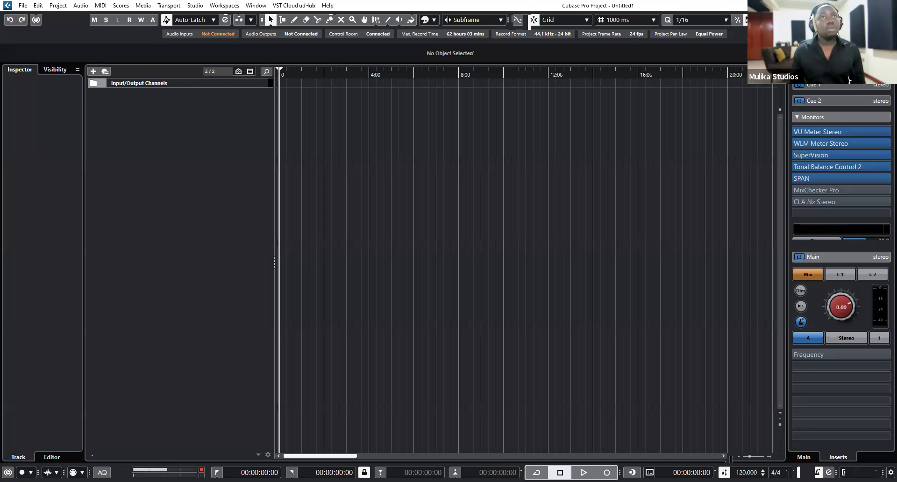
left_click_drag(223, 170, 257, 185)
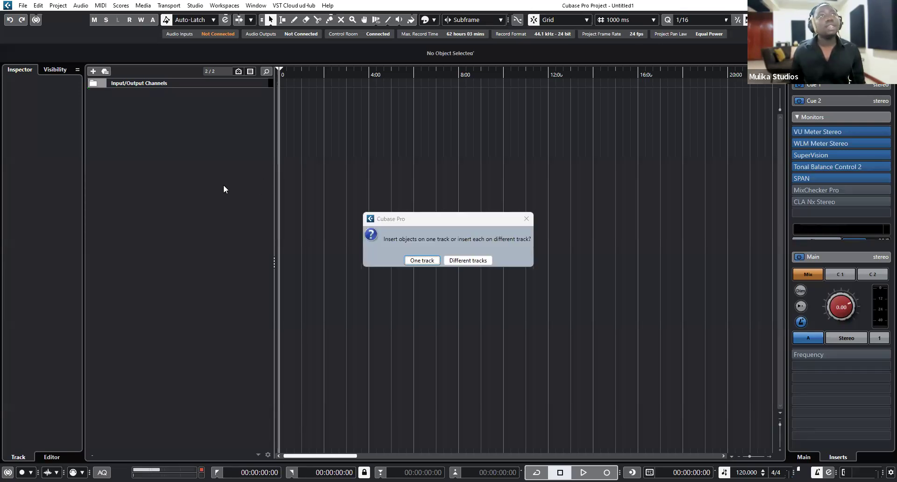
key("Escape")
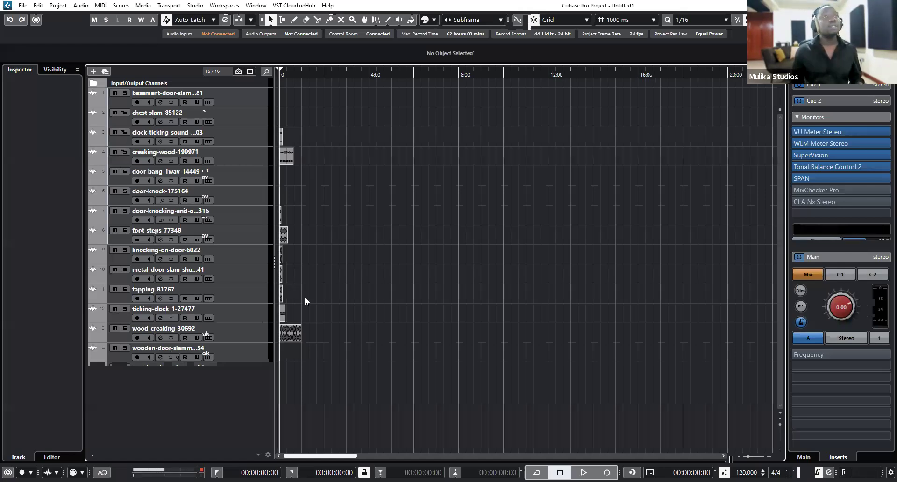
Move the ticking-clock_1-27477 track to the top of the track list and solo it.
scroll(303, 293, "up", 8)
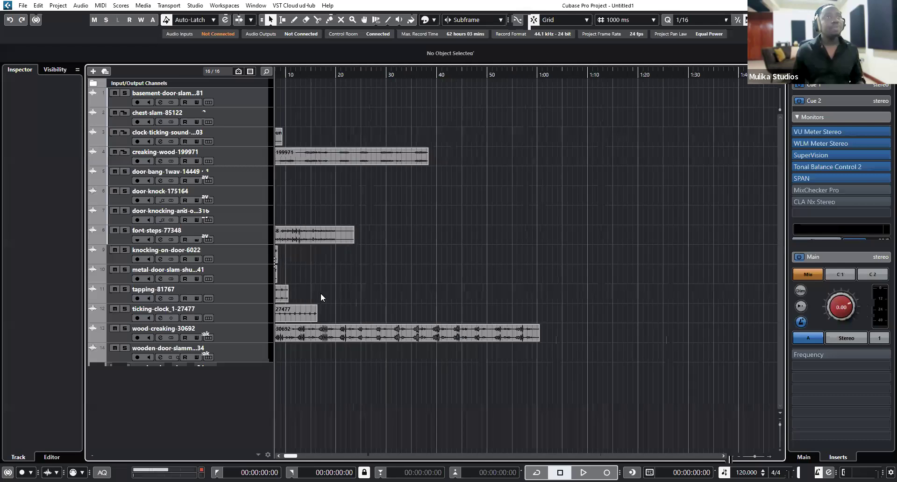
left_click_drag(233, 309, 240, 176)
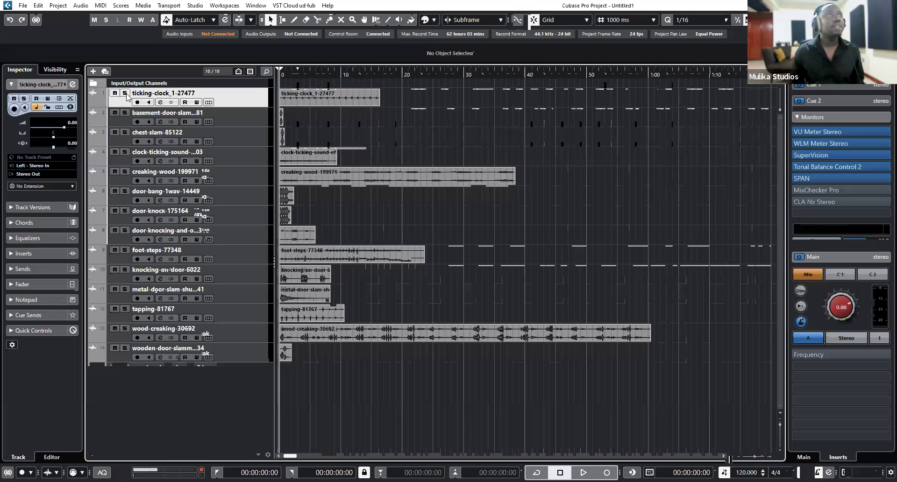
left_click(124, 93)
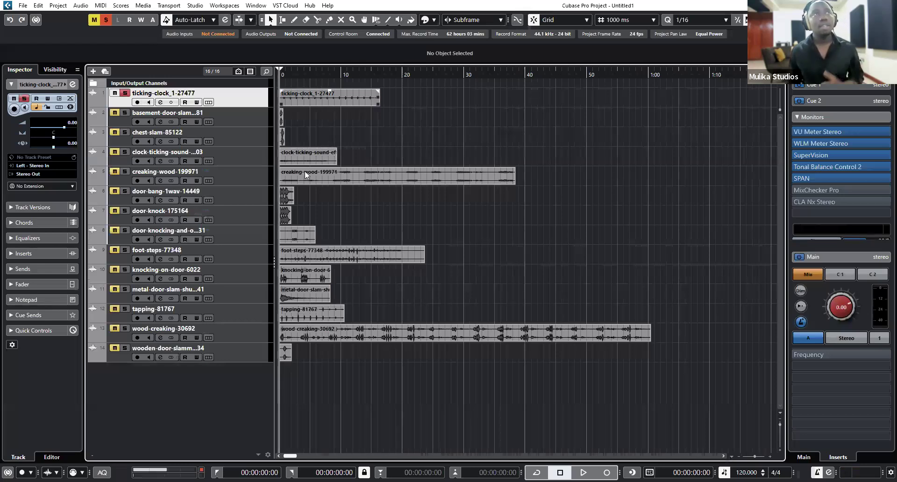
Rename the soloed first track as ticking-clock.
double_click(182, 93)
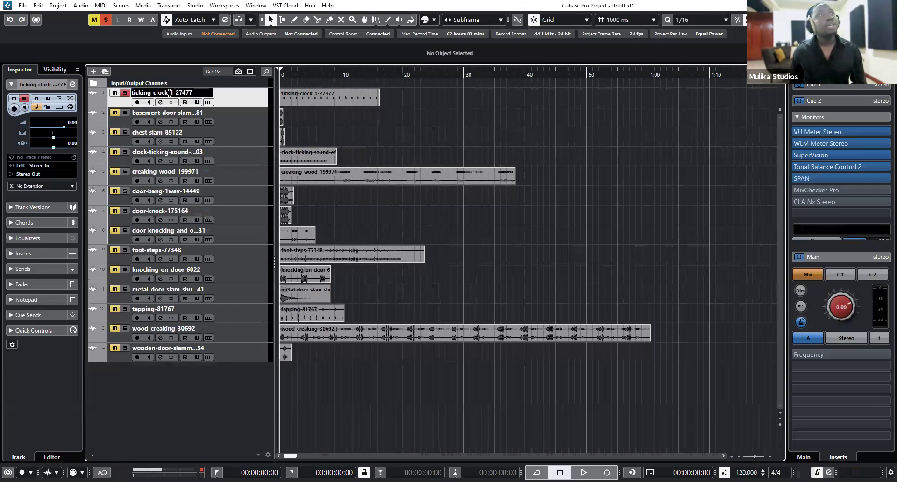
left_click_drag(198, 93, 170, 92)
key("BackSpace")
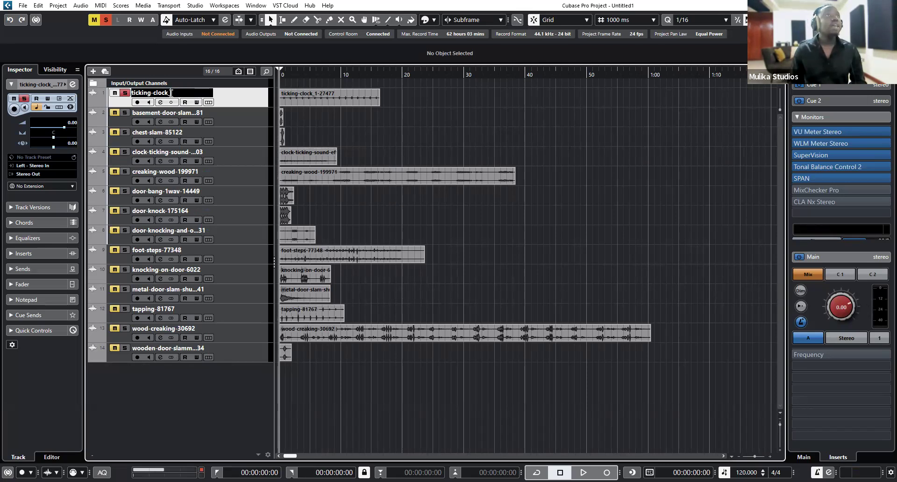
key("BackSpace")
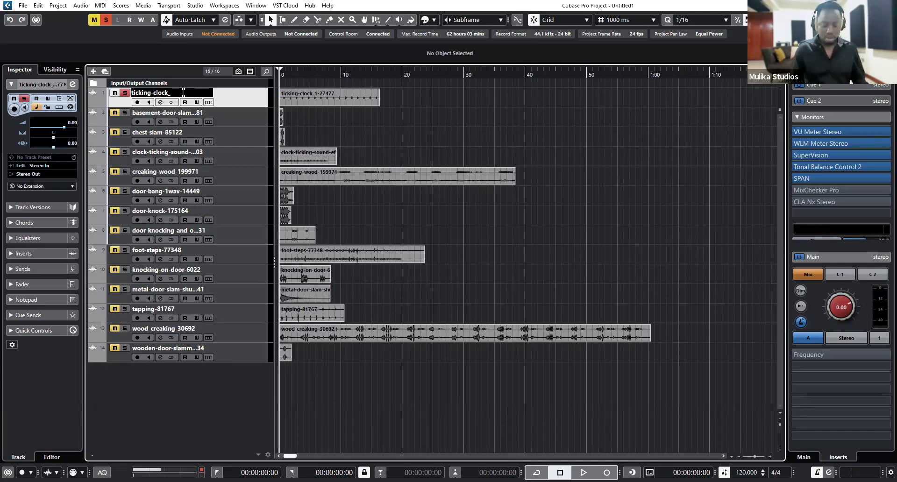
key("Return")
key("Down")
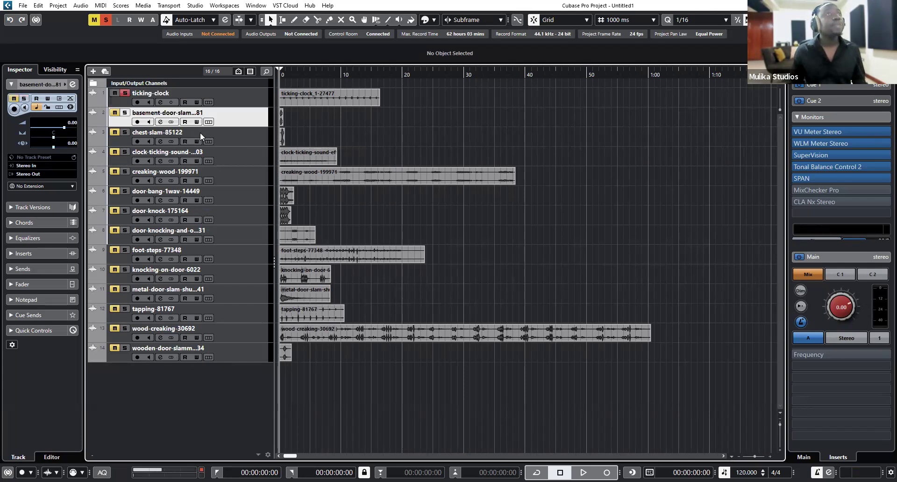
Enlarge the height of the ticking-clock track so its waveform is displayed larger.
key("space")
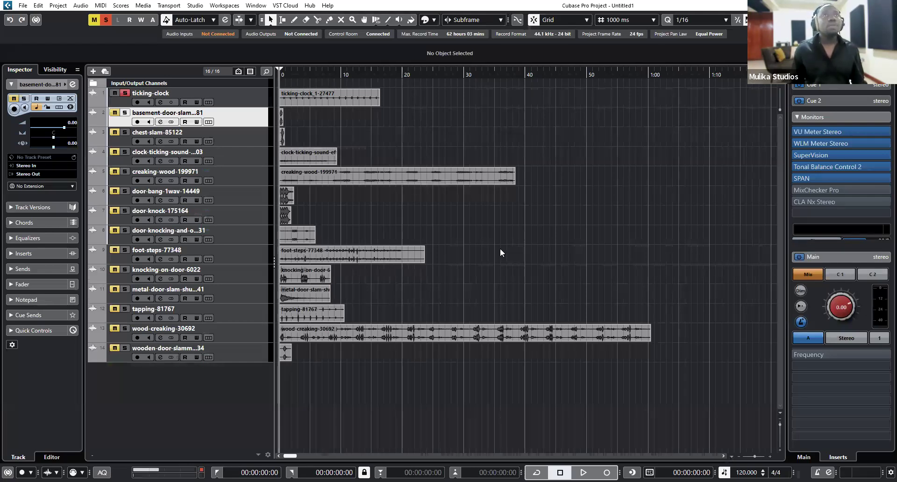
left_click(192, 103)
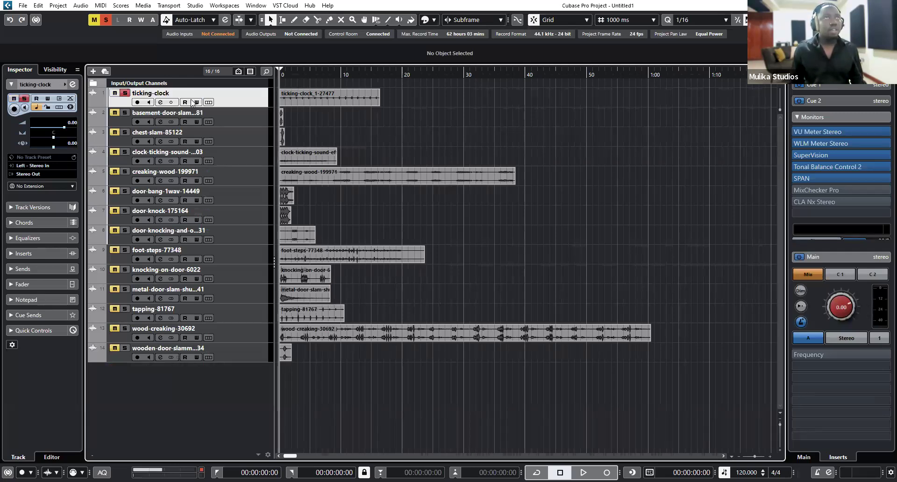
left_click_drag(191, 108, 261, 212)
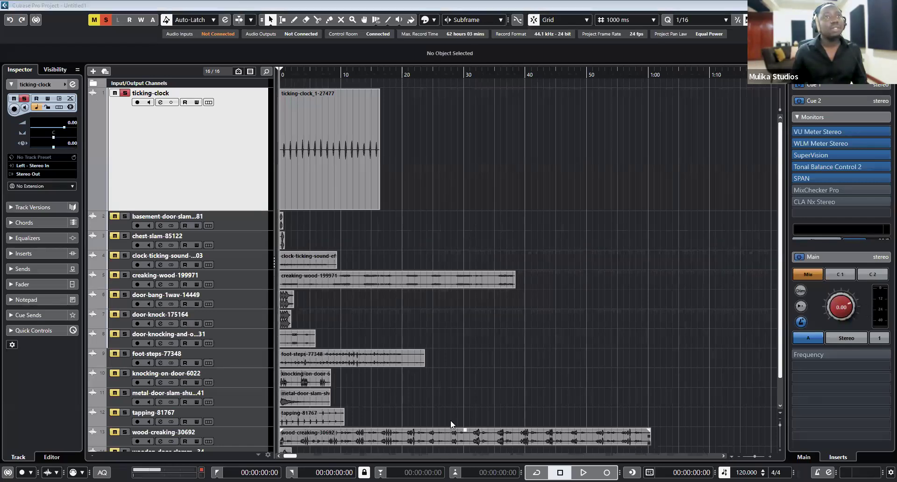
Switch to the PowerPoint presentation and review the Clock Ticking notes on slide 9, Sound Design Analysis of The Long Wait.
key("alt+Tab")
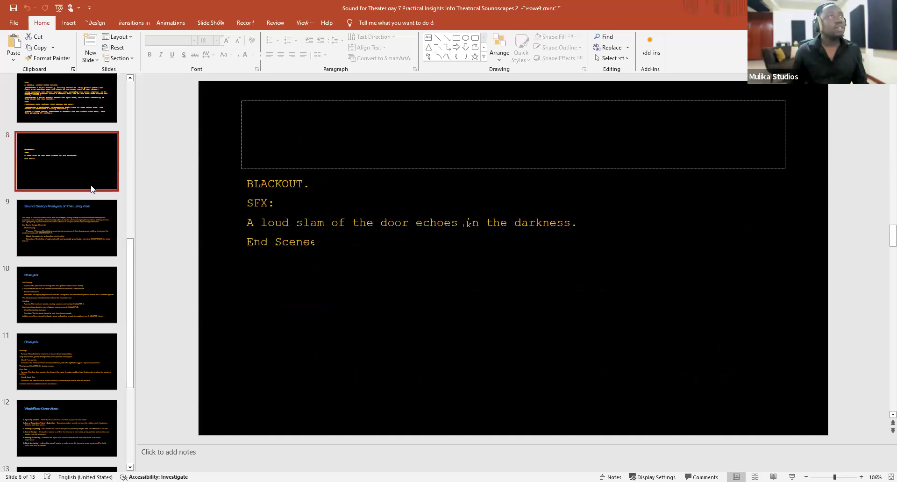
left_click(78, 212)
scroll(75, 147, "down", 2)
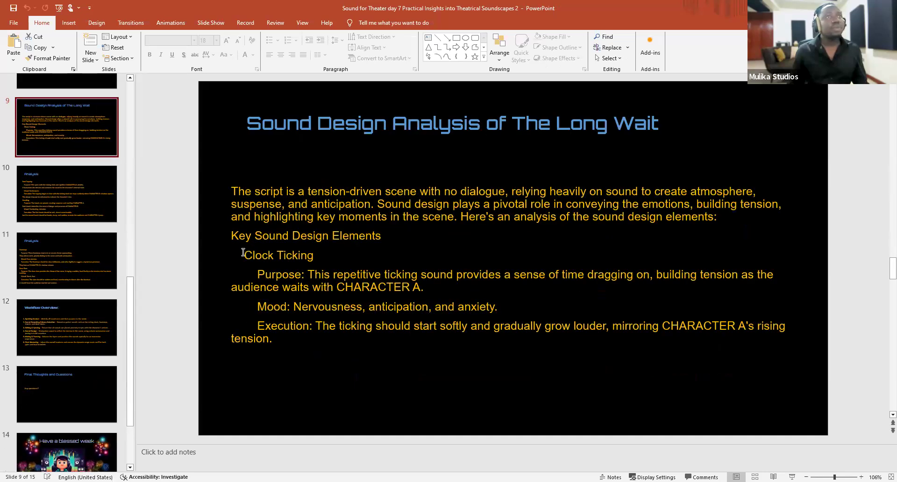
triple_click(277, 255)
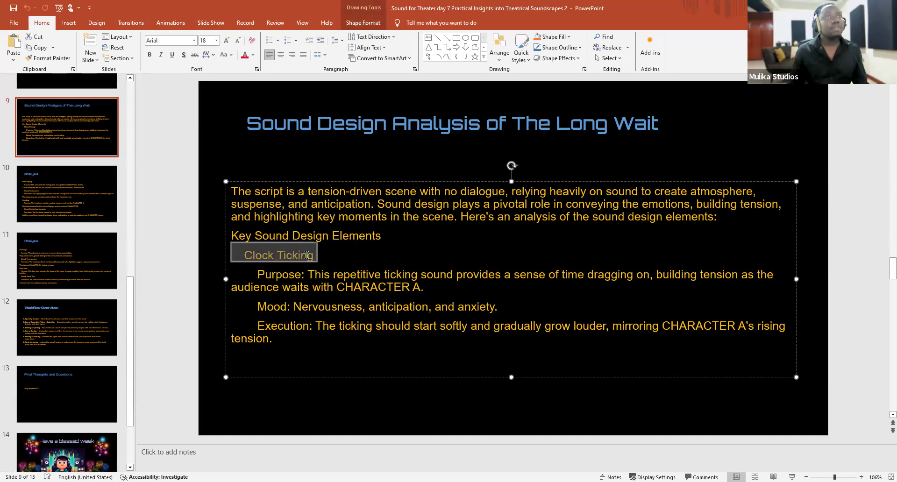
left_click(347, 275)
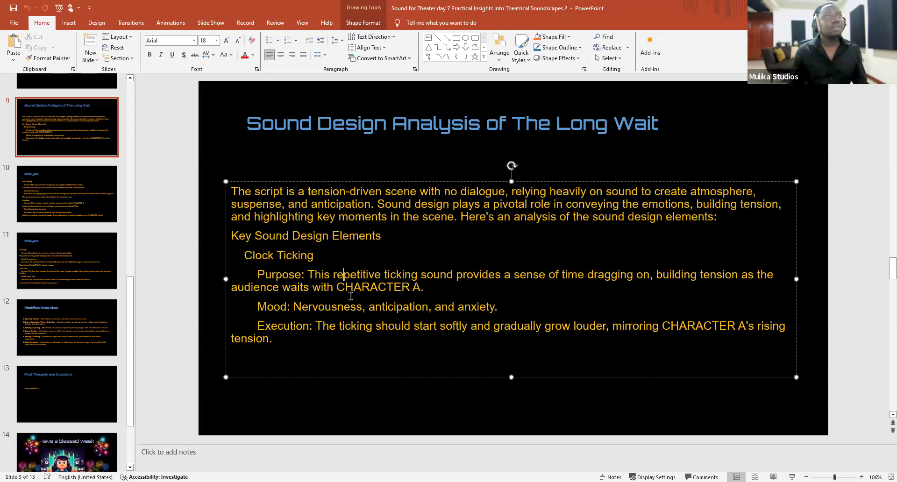
scroll(76, 234, "up", 3)
scroll(76, 234, "up", 1)
left_click(78, 237)
left_click(80, 293)
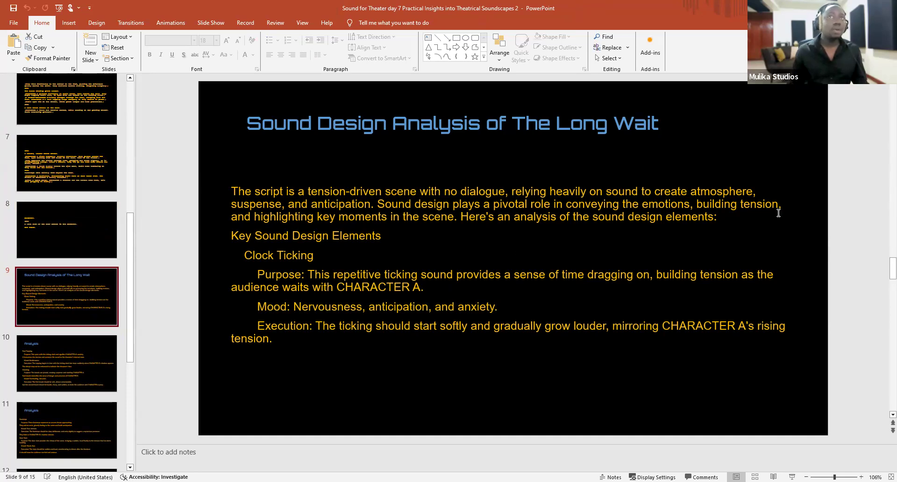
scroll(498, 226, "up", 1)
scroll(497, 226, "down", 1)
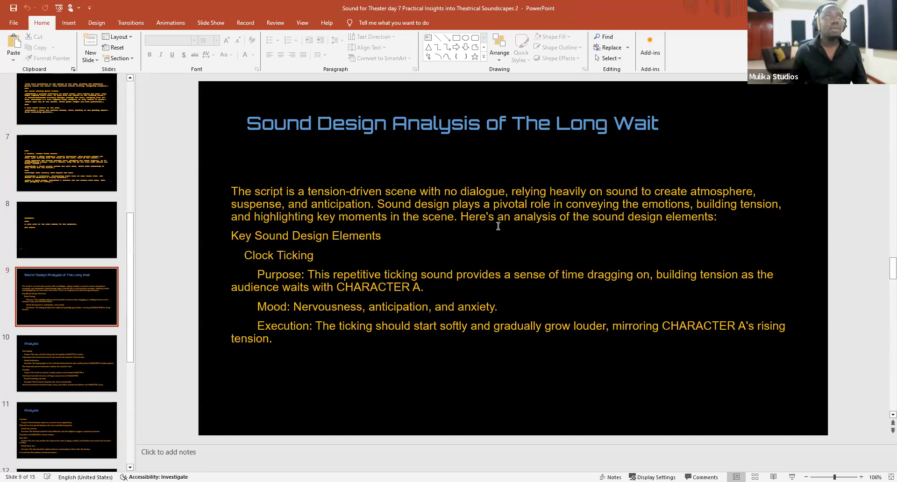
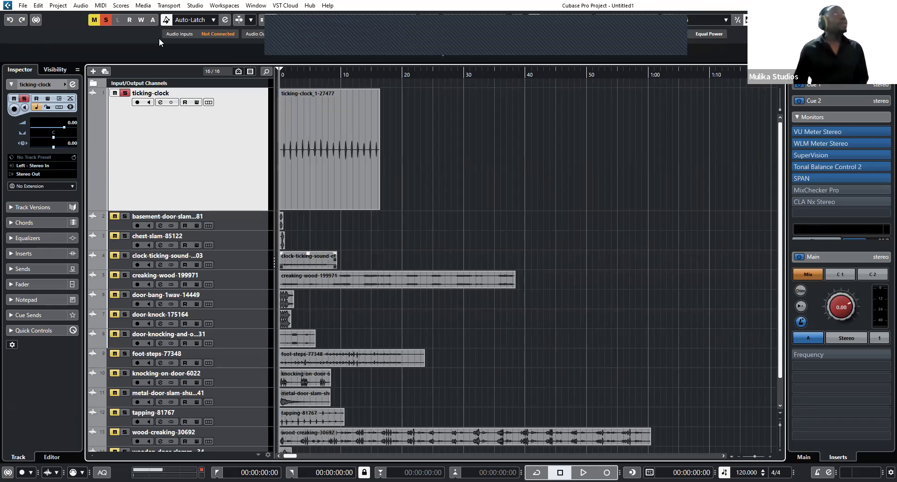
Loop the ticking-clock_1-27477 event with its track soloed, ending the cycle range at 00:00:16:00.
left_click(317, 156)
key("space")
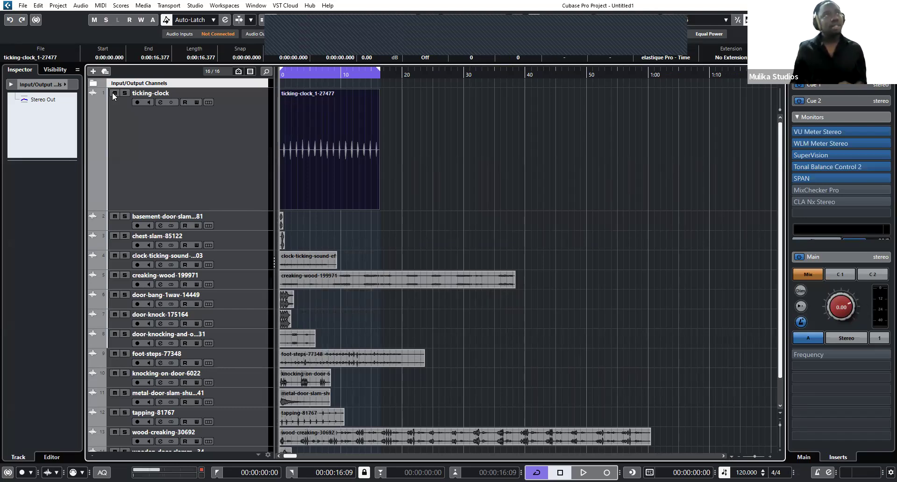
left_click(125, 92)
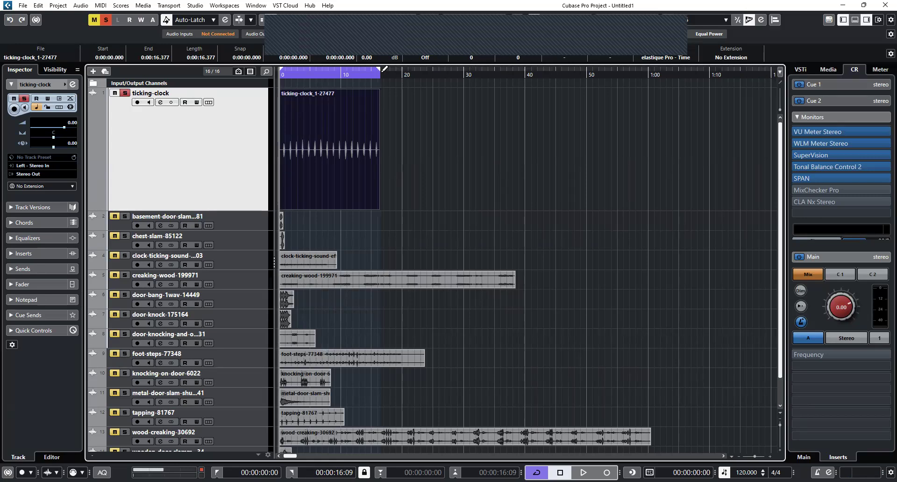
mouse_move(385, 74)
left_mouse_down()
mouse_move(493, 85)
mouse_move(382, 91)
left_mouse_up()
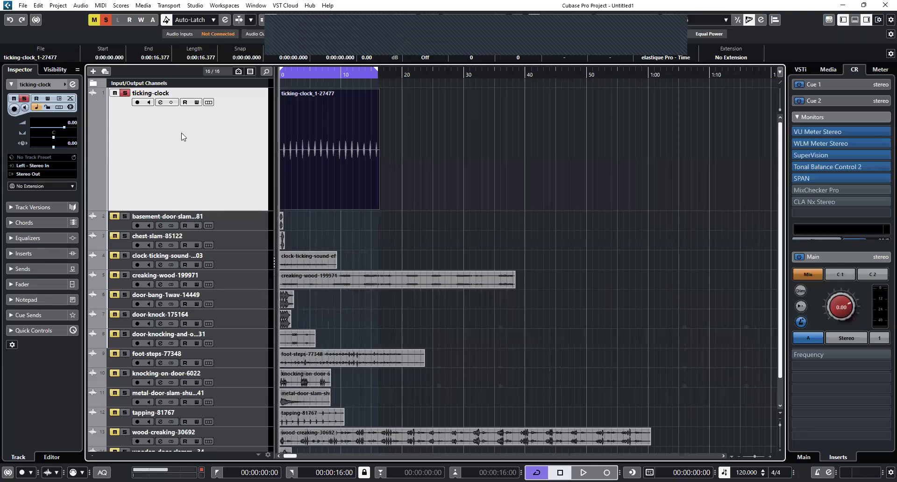
Return to the ticking-clock track and expand its Notepad section in the Inspector.
left_click(241, 229)
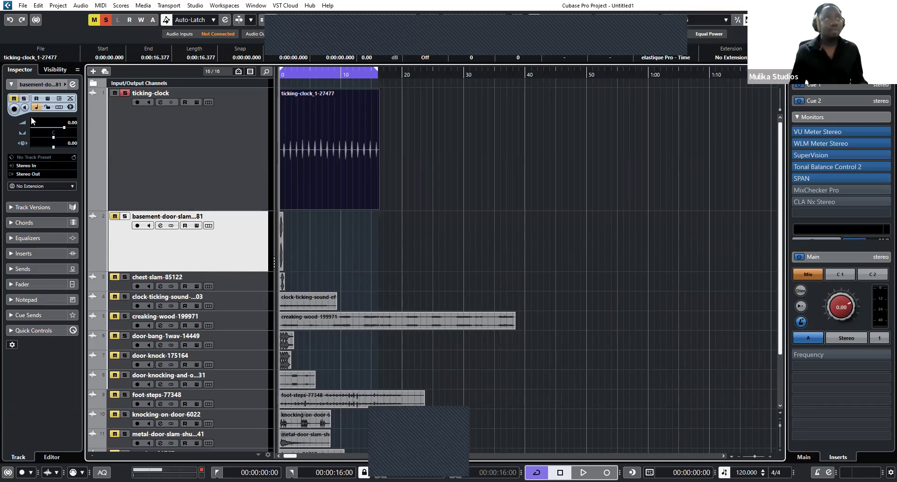
key("Up")
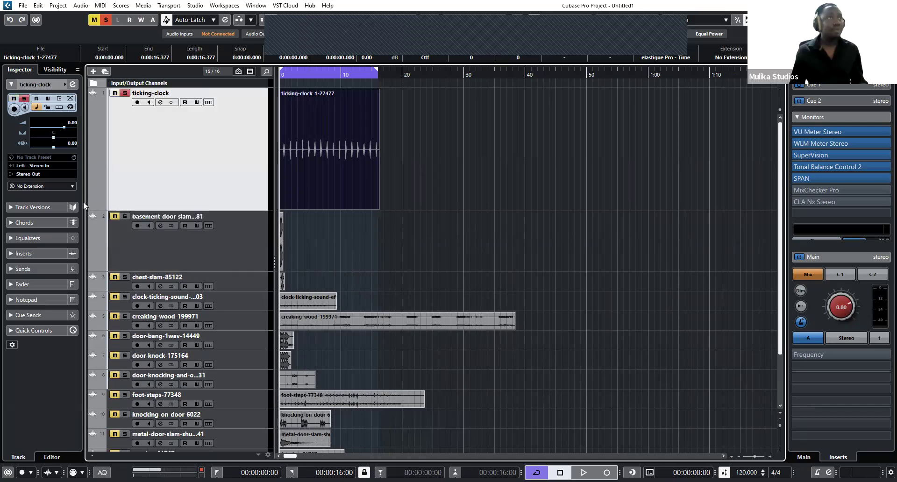
left_click(34, 221)
left_click(32, 116)
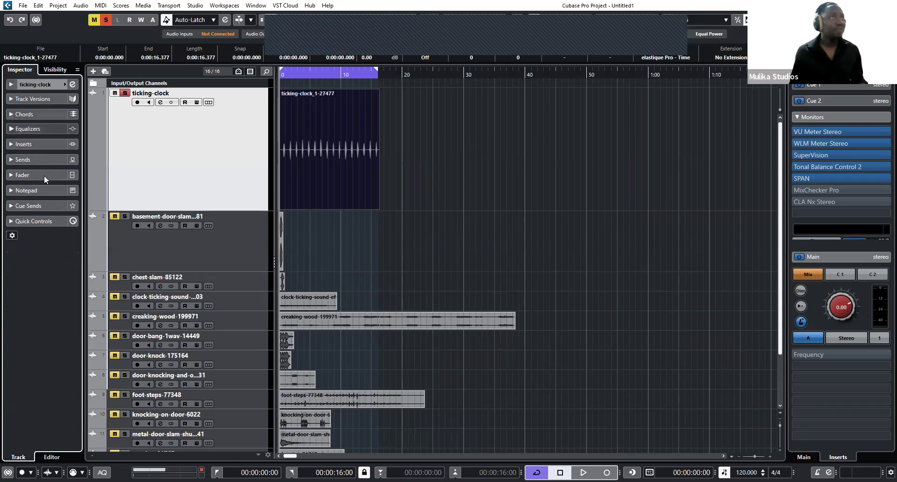
left_click(37, 190)
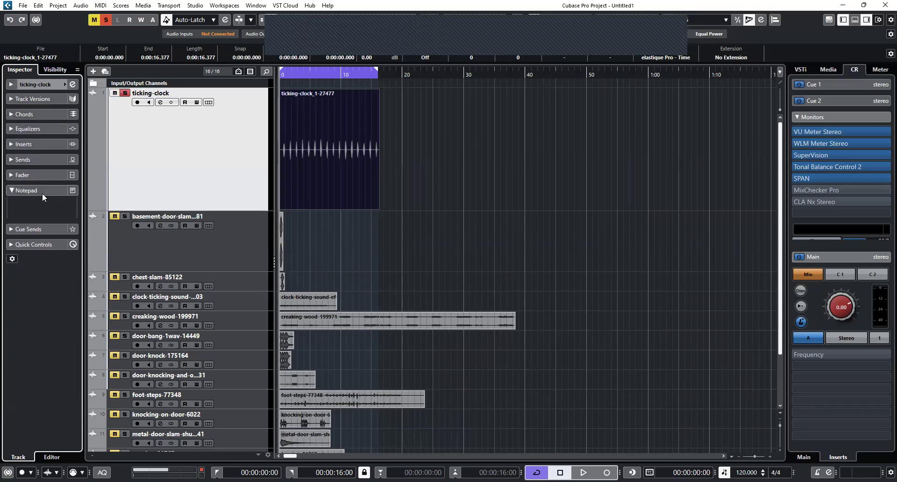
Start a sound list in the ticking-clock track's notepad with the lines "3 clocks" and "breathing".
left_click(36, 203)
type("3")
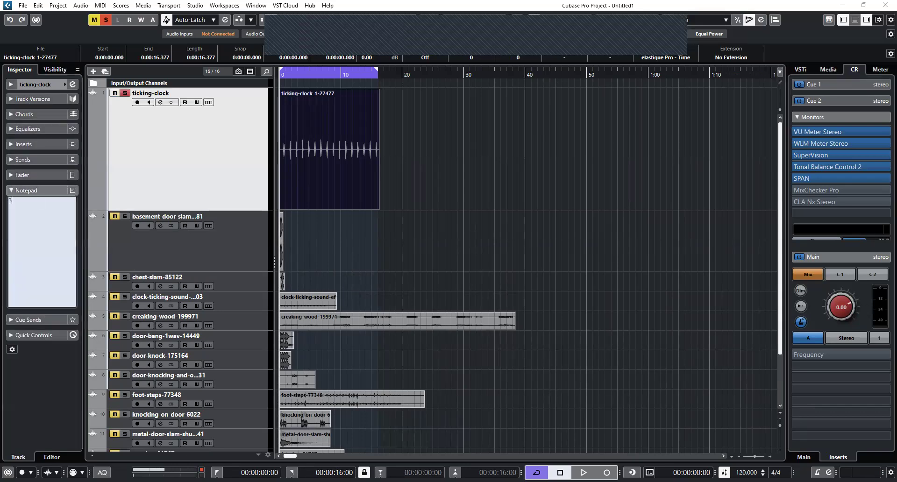
type(" clock")
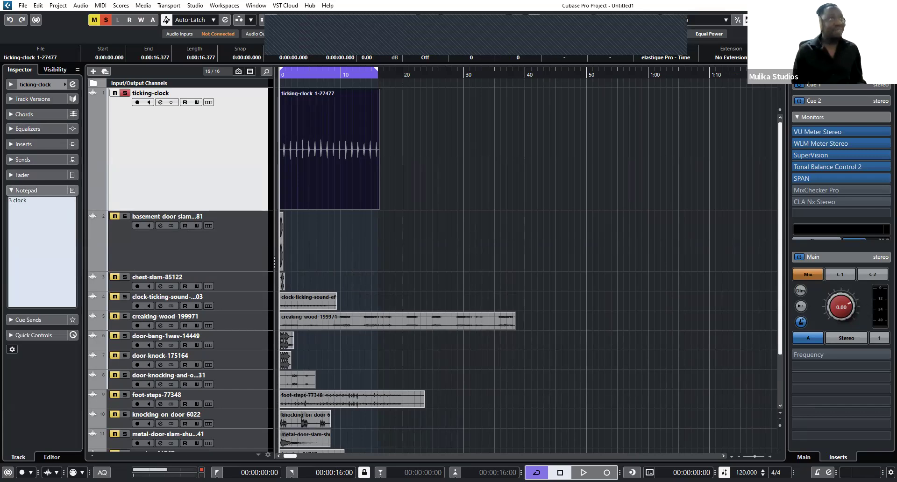
type("s")
key("Return")
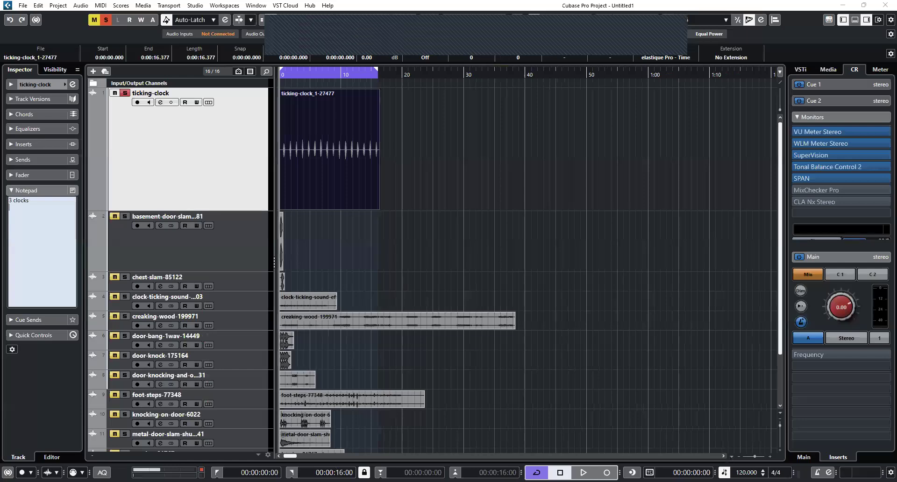
type("bre")
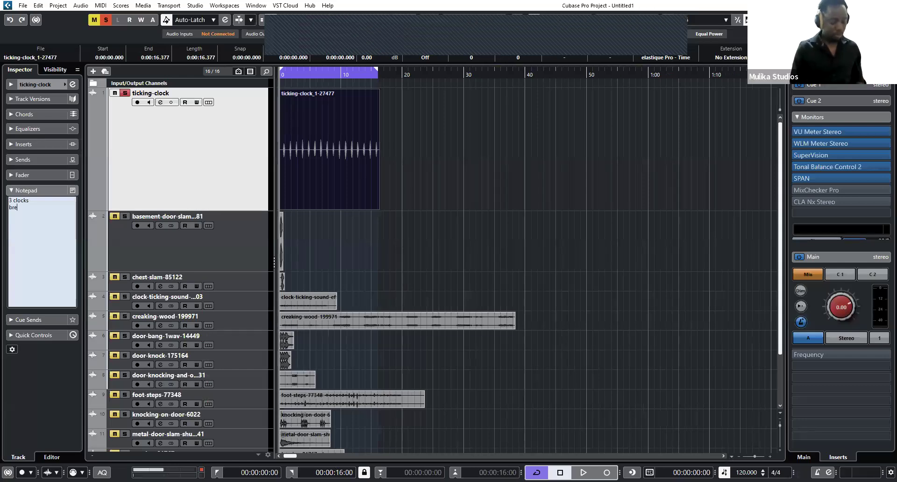
type("athings")
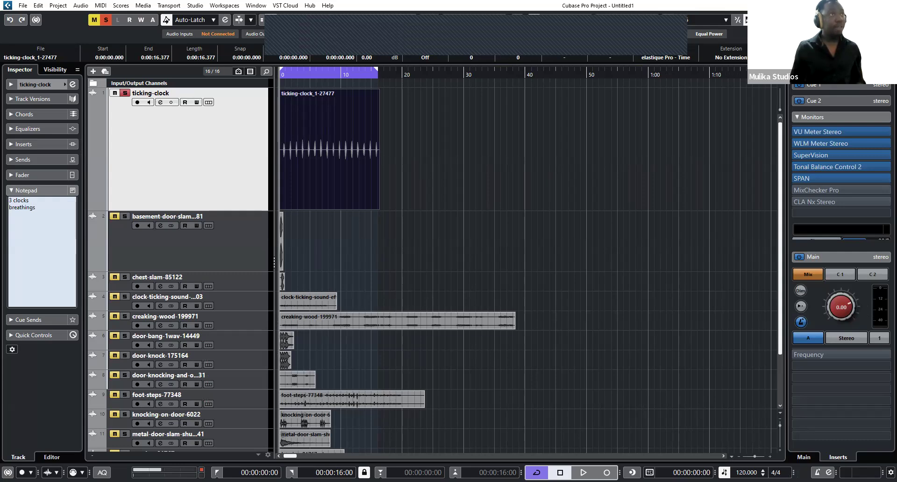
key("BackSpace")
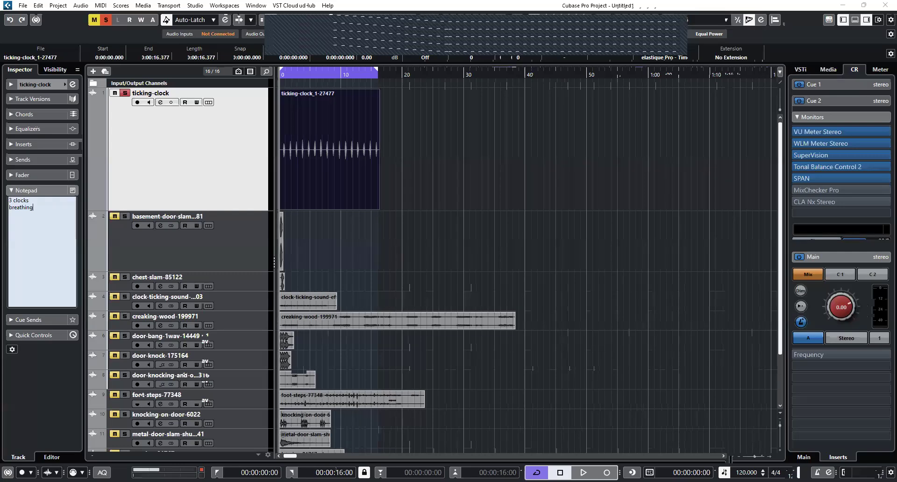
Add the lines "heart attack" and "Feet on the floor" to the track notes.
key("Return")
type("heart attack")
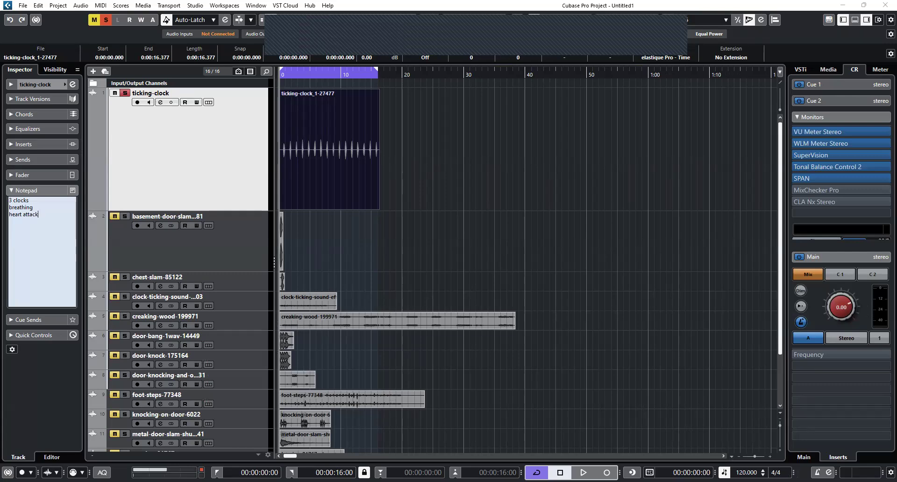
key("Return")
type("Feet")
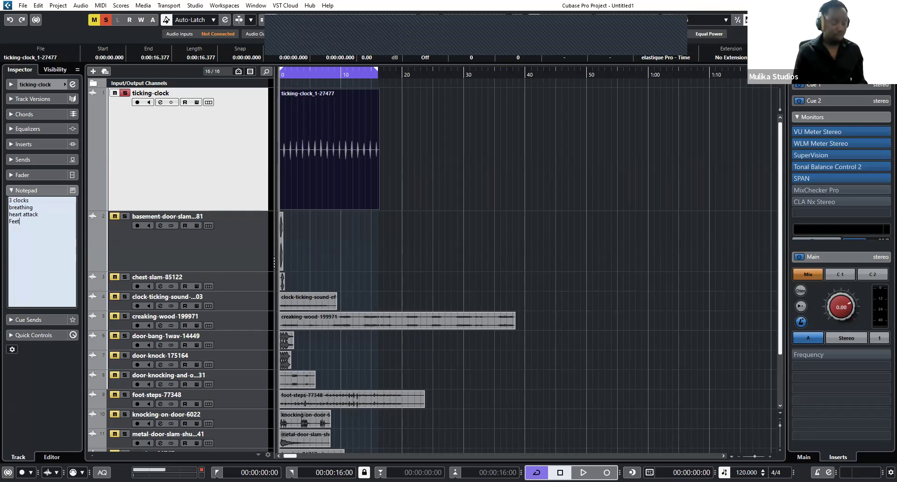
type("on the floor")
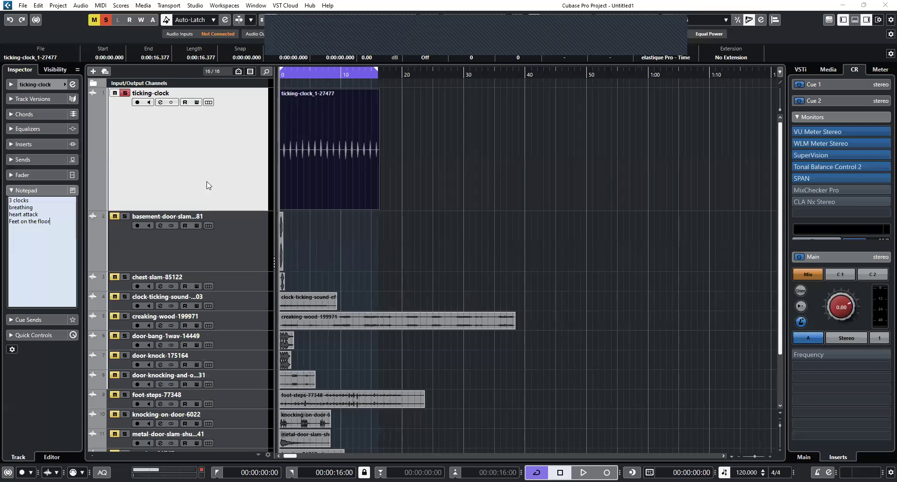
Add the line "someone knocking at the door" to the track notes.
left_click(53, 229)
key("Return")
type("someone kc")
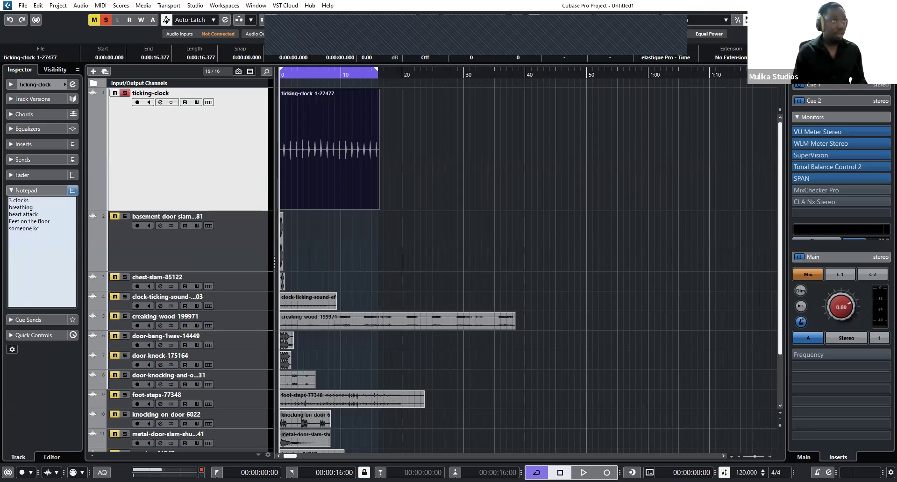
key("BackSpace")
type("nocking at ")
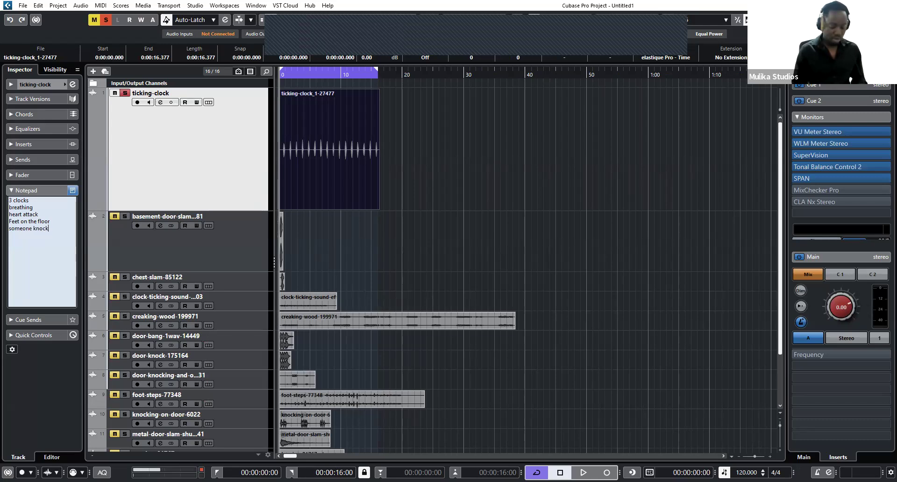
type("the door")
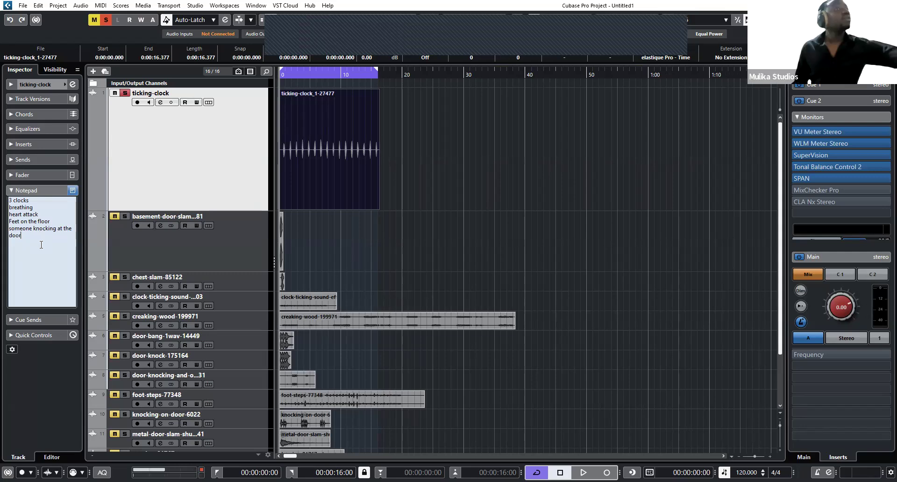
Add the line "dramatic music" below the door knocking entry in the track notes.
scroll(338, 428, "down", 3)
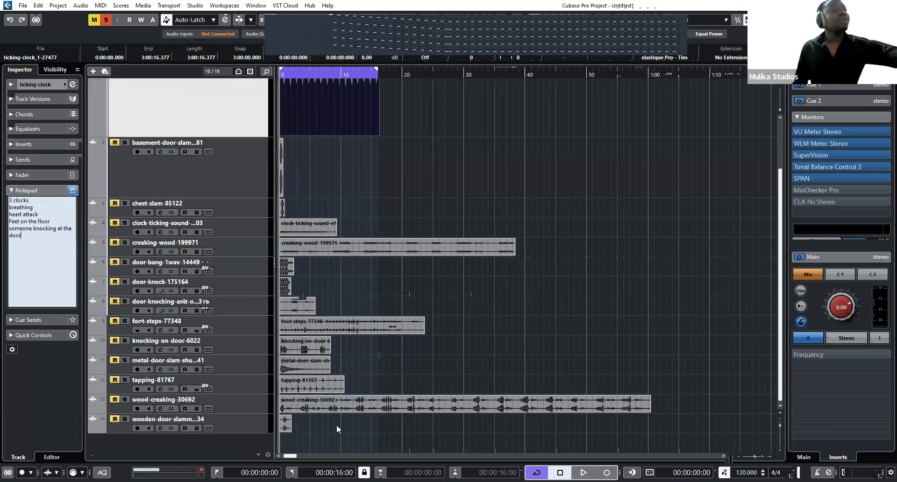
left_click(25, 239)
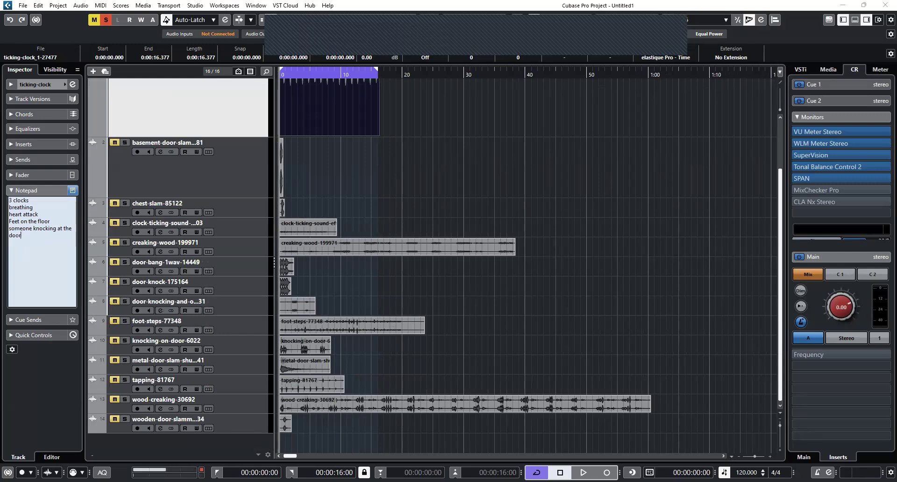
type("dramatic musi")
left_click(573, 373)
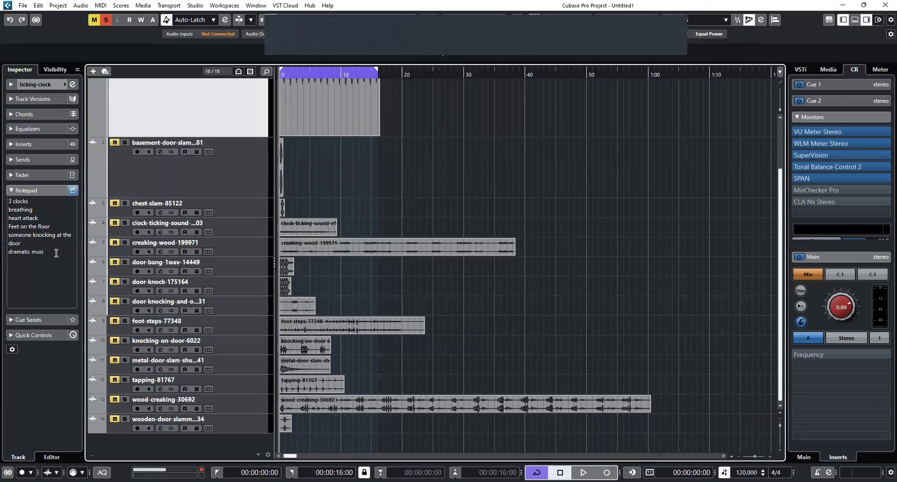
left_click(52, 245)
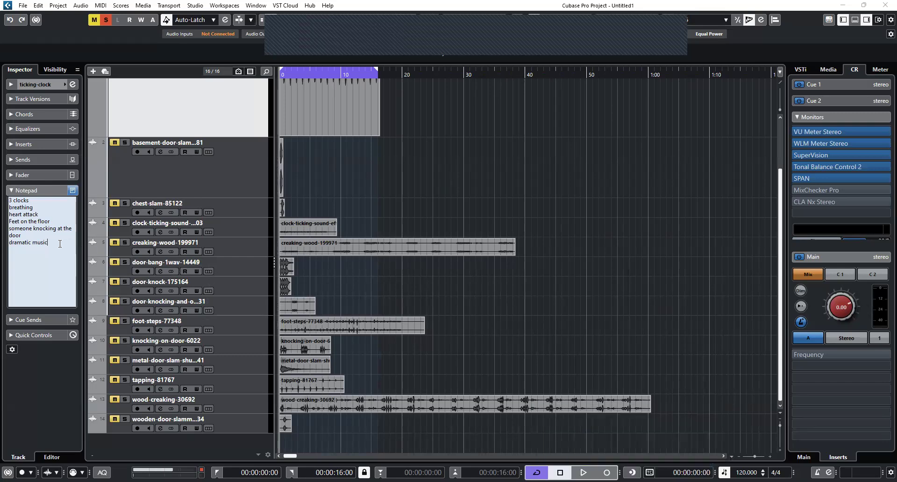
Add the line "brief case" to the track notes and highlight the whole list for review.
key("Return")
type("brief case")
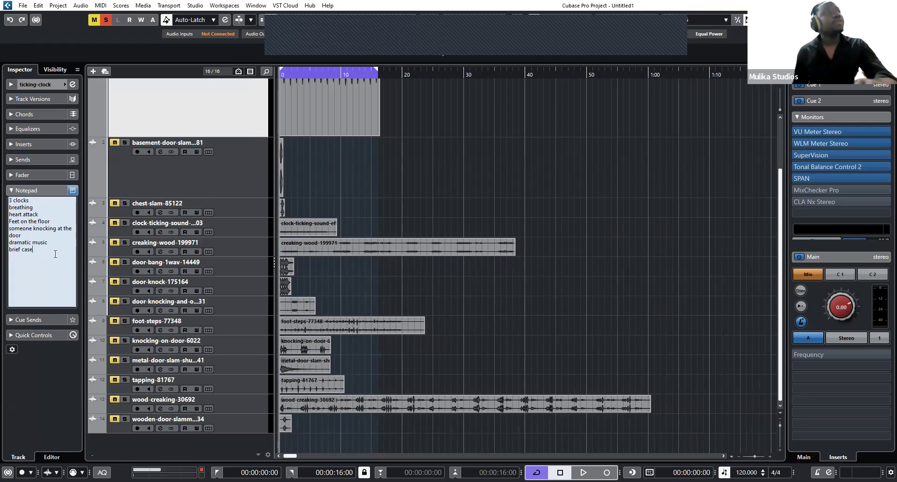
left_click_drag(46, 252, 16, 250)
left_click_drag(5, 192, 4, 185)
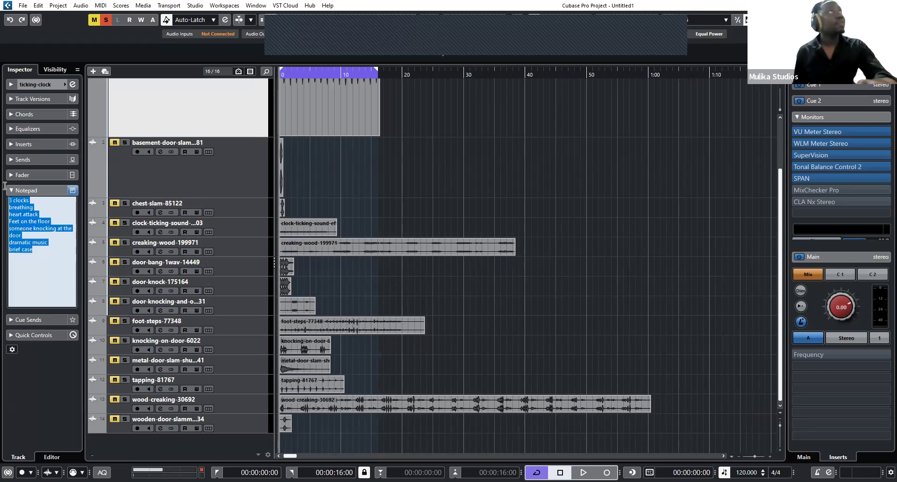
left_click(48, 207)
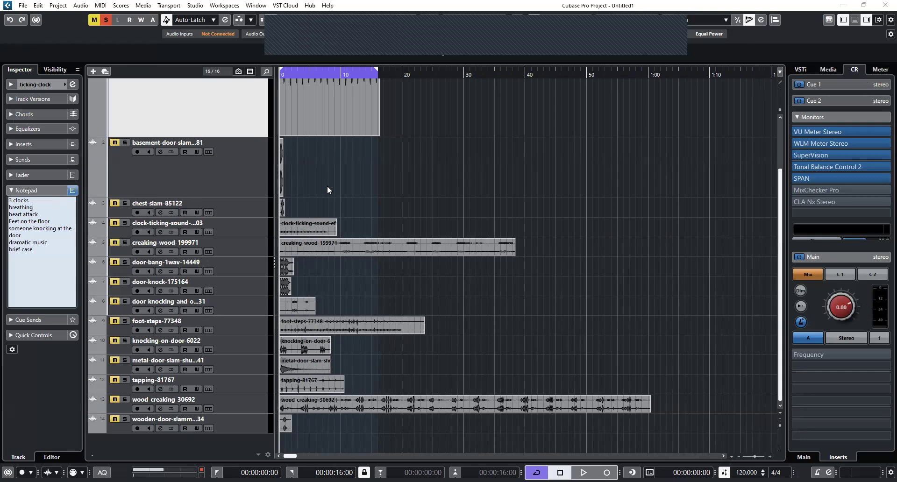
scroll(327, 189, "up", 3)
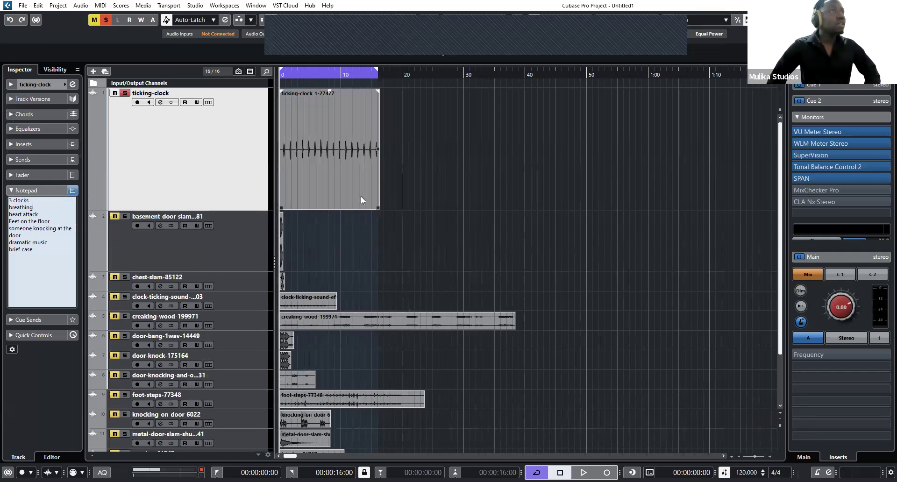
left_click(345, 166)
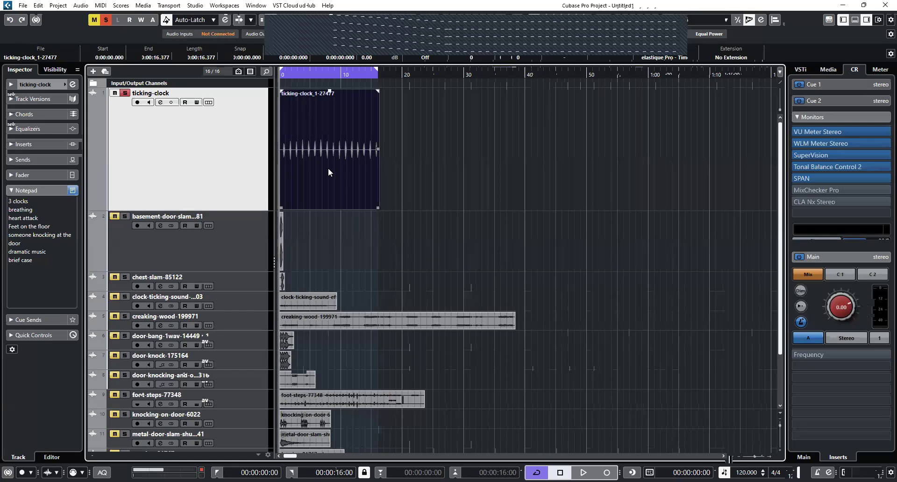
scroll(357, 215, "down", 3)
scroll(359, 217, "up", 3)
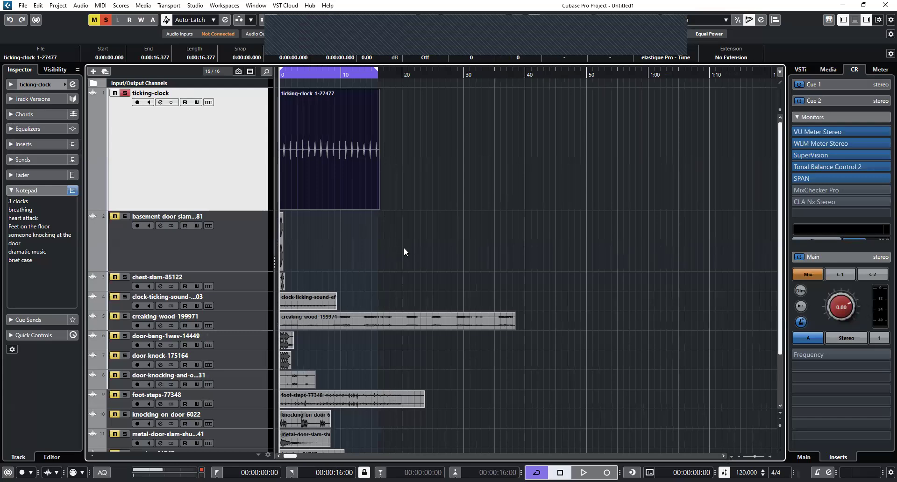
scroll(353, 251, "down", 1)
scroll(357, 251, "up", 1)
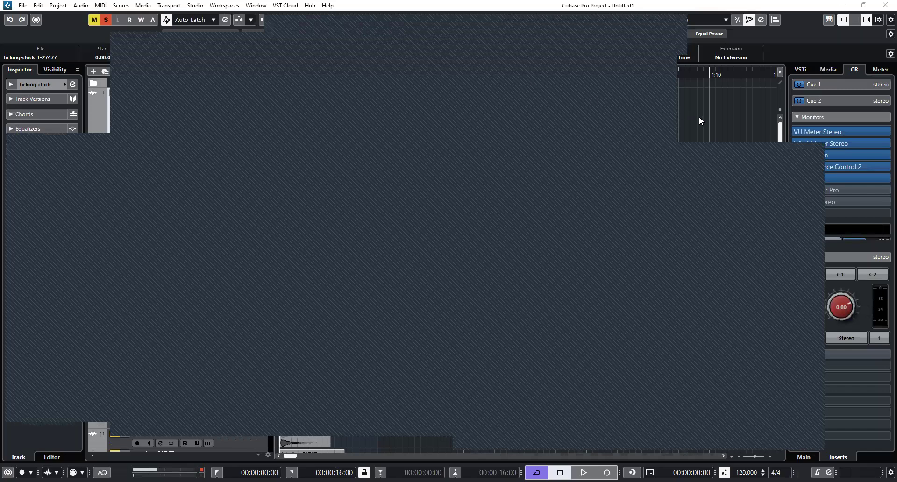
Add the line "door slaming" at the end of the track notes and finish editing them.
key("Return")
type("door slaming")
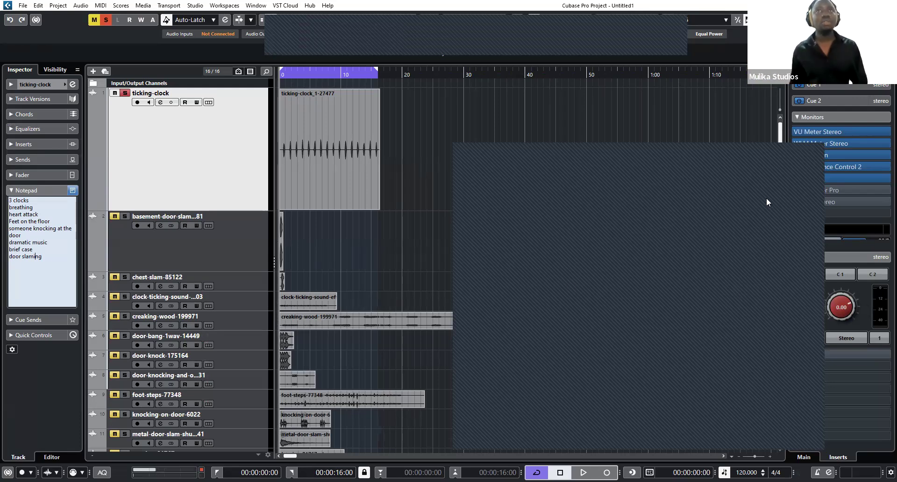
key("Escape")
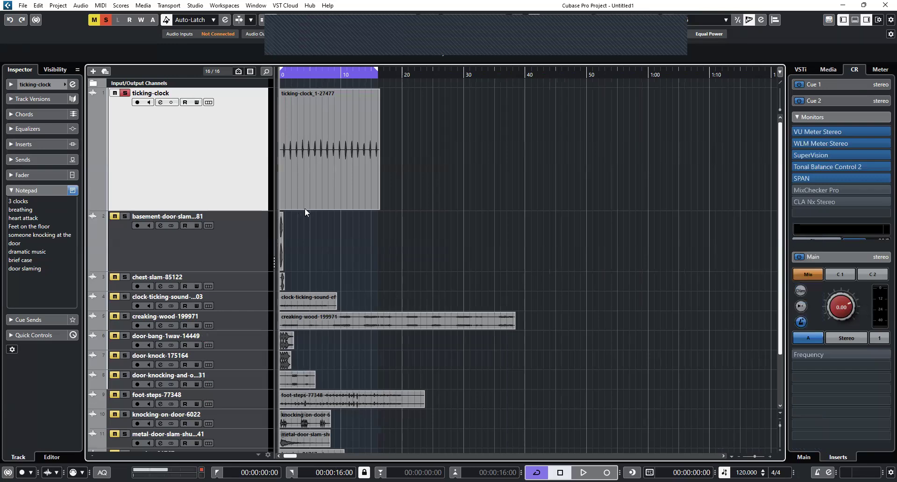
Trim the silence before the first tick of the ticking-clock event and align the event with the project start.
key("alt+s")
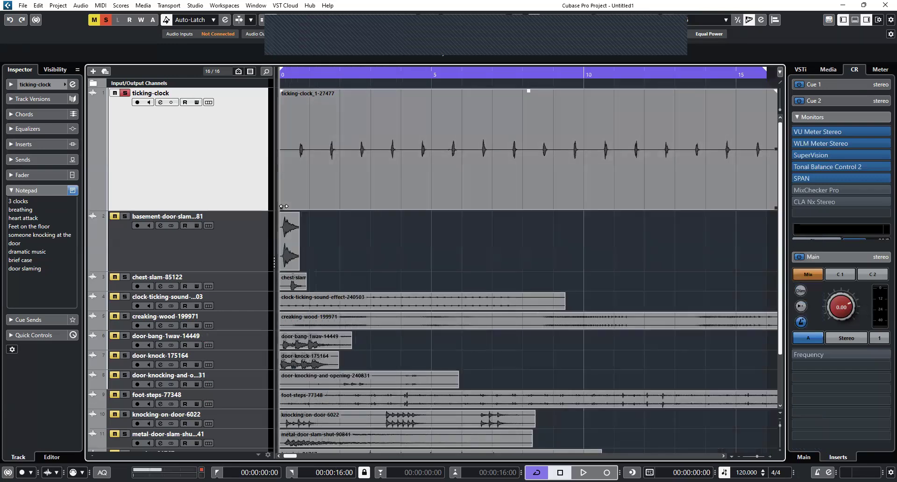
left_click(303, 197)
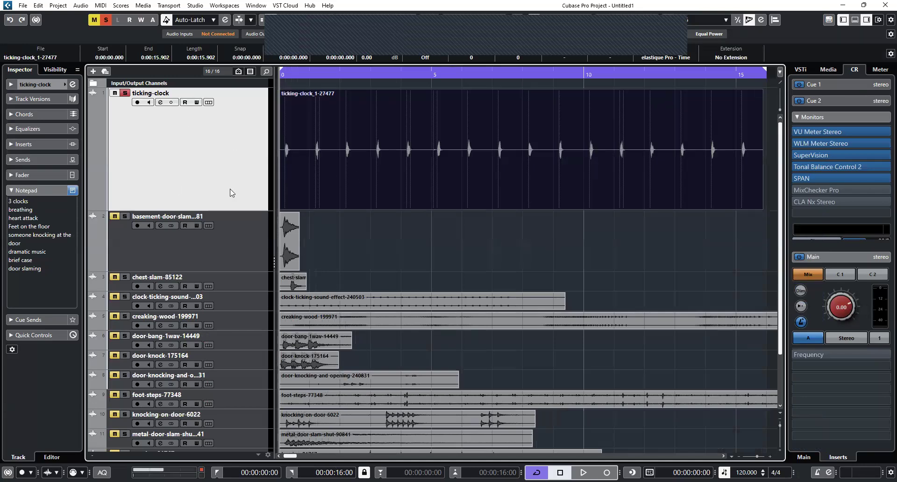
Select all tracks from ticking-clock down to the wooden door slam and give them an even height that fits them all in view.
scroll(230, 201, "down", 3)
left_click(253, 419, "shift")
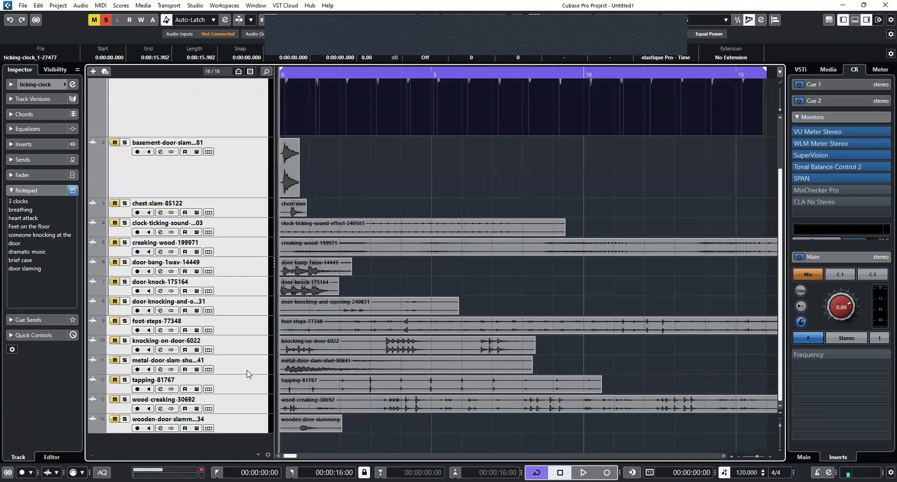
scroll(336, 350, "up", 3)
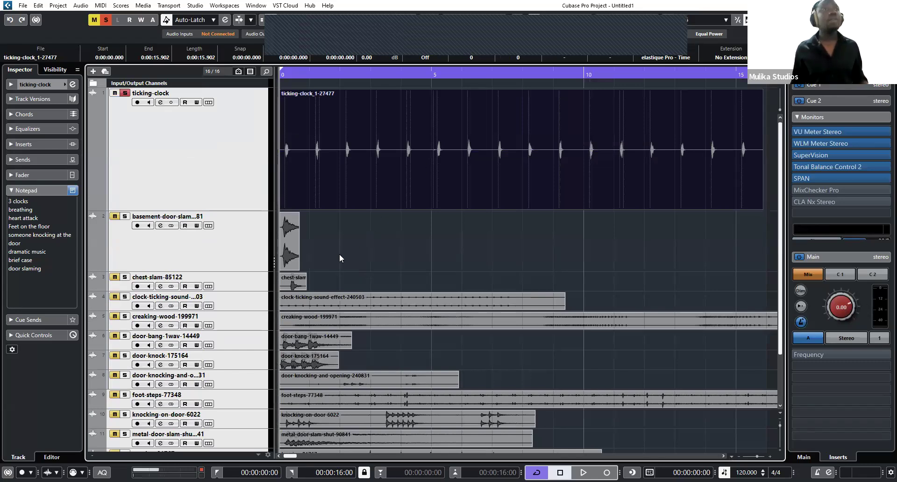
scroll(339, 254, "down", 2)
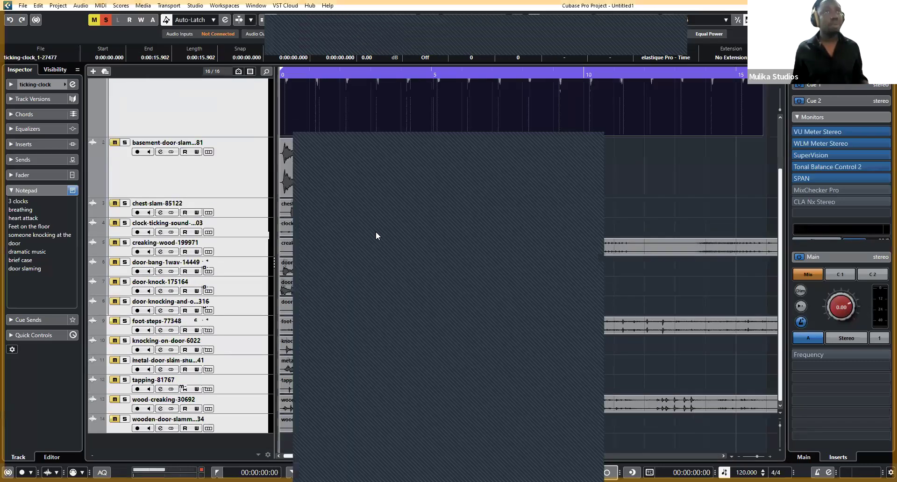
scroll(374, 241, "up", 2)
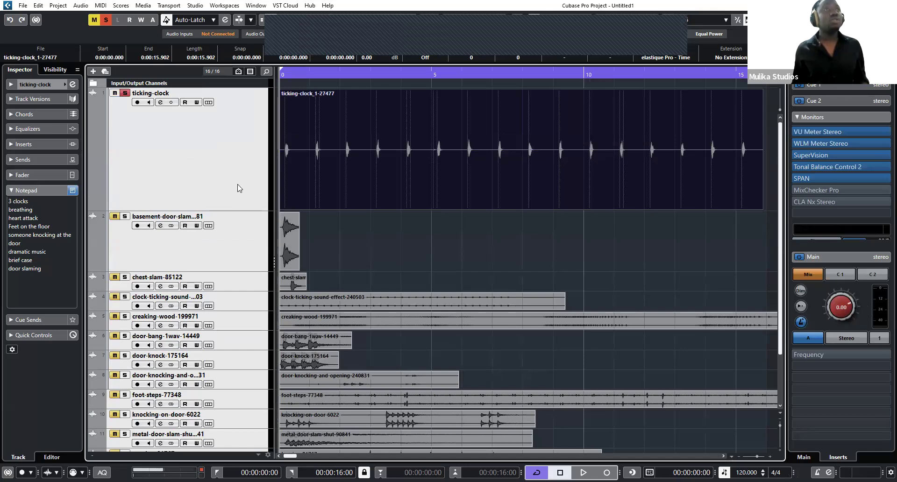
scroll(239, 179, "up", 4)
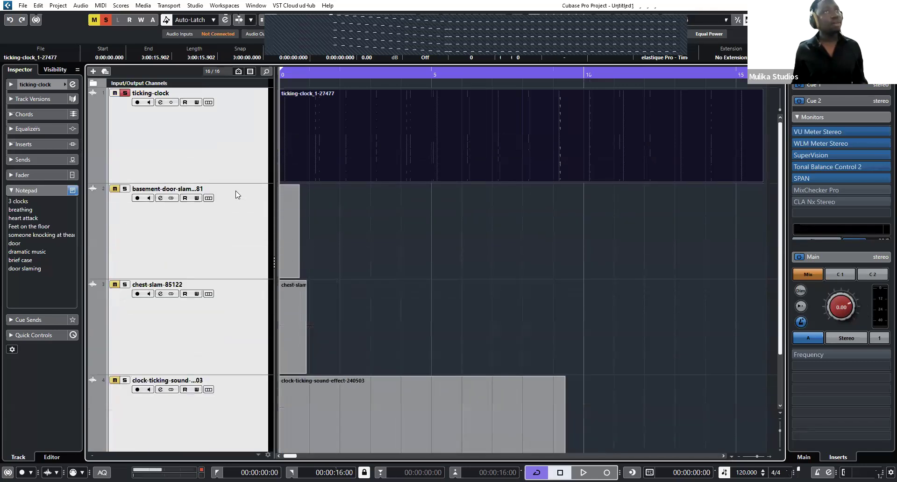
scroll(239, 188, "up", 1)
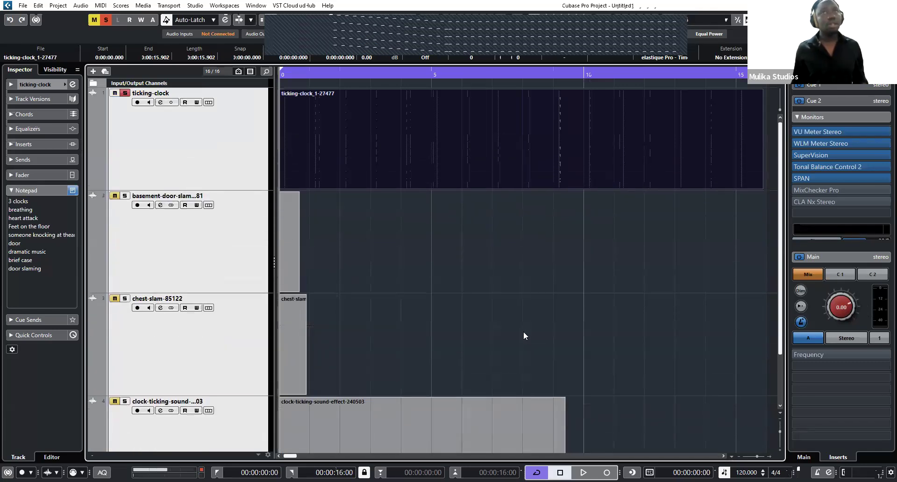
left_click(779, 442)
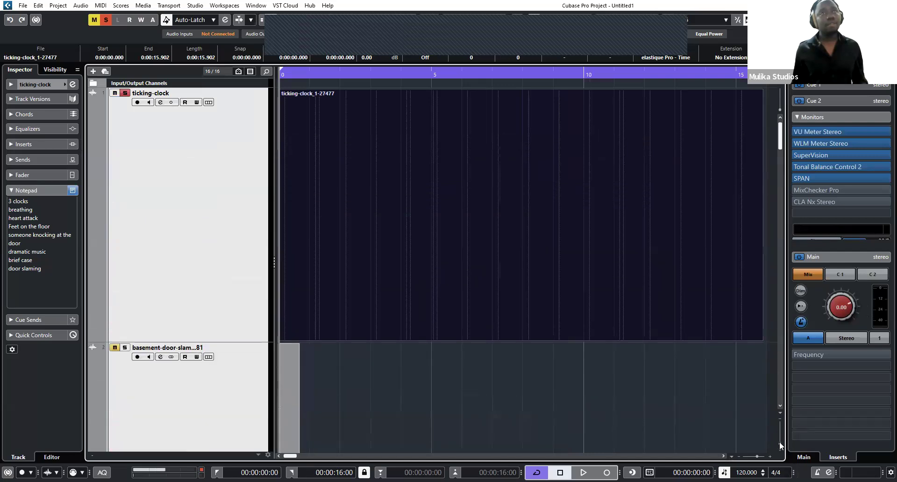
scroll(785, 395, "down", 5)
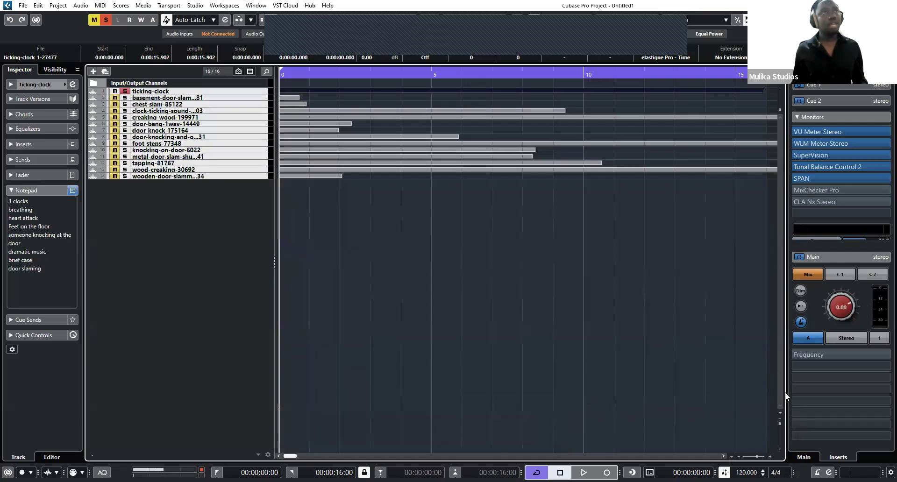
scroll(784, 424, "up", 3)
scroll(783, 424, "down", 4)
scroll(783, 424, "up", 1)
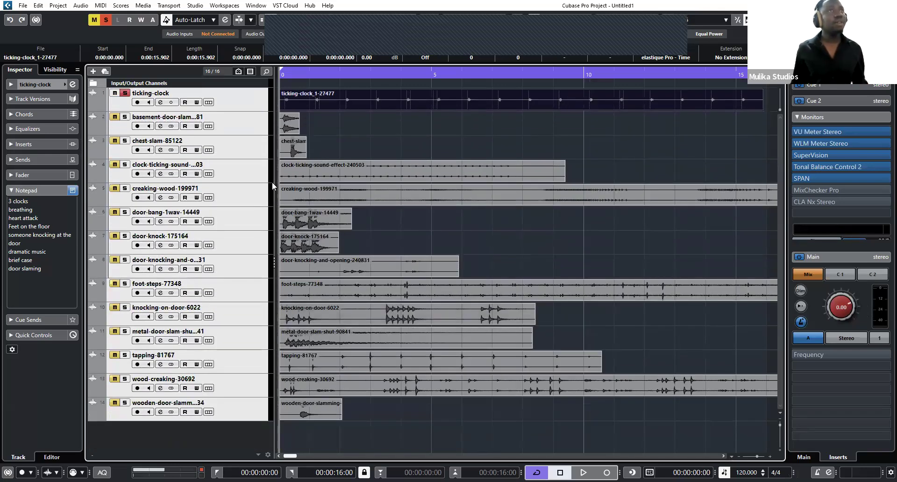
Move the selected sound effect tracks into a new folder and collapse the folder.
right_click(239, 95)
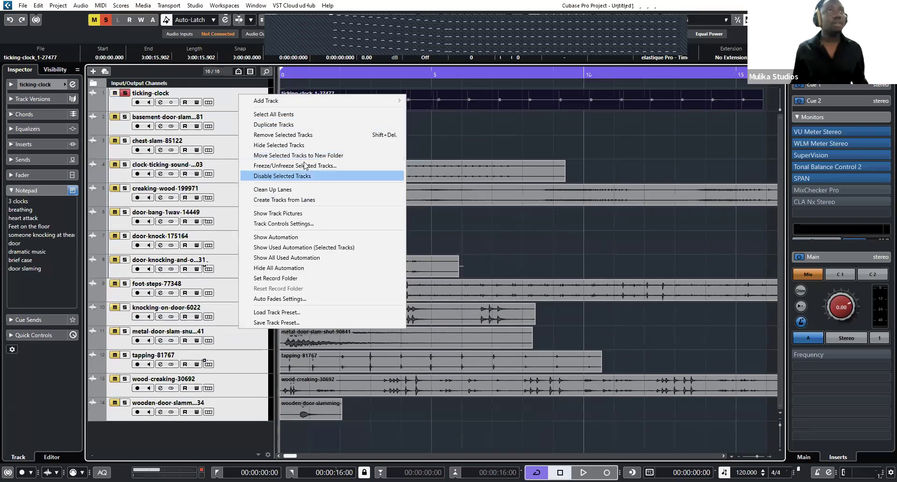
left_click(301, 156)
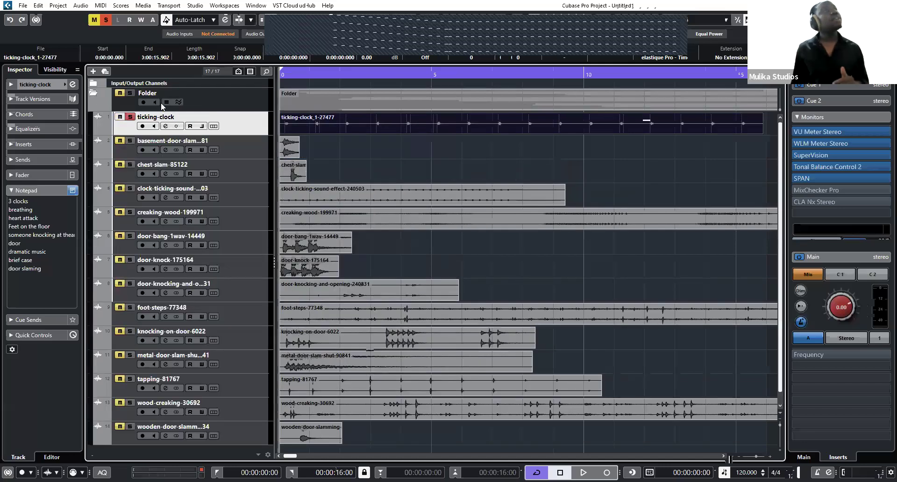
left_click(93, 95)
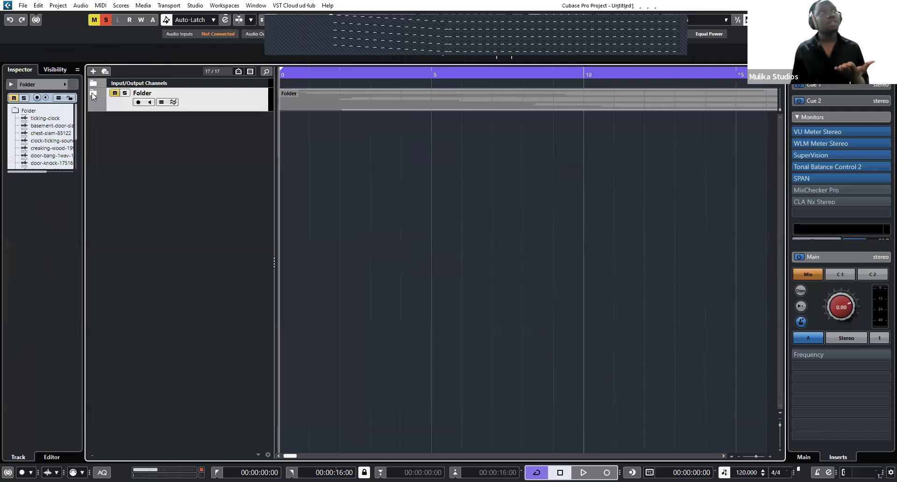
key("ctrl+z")
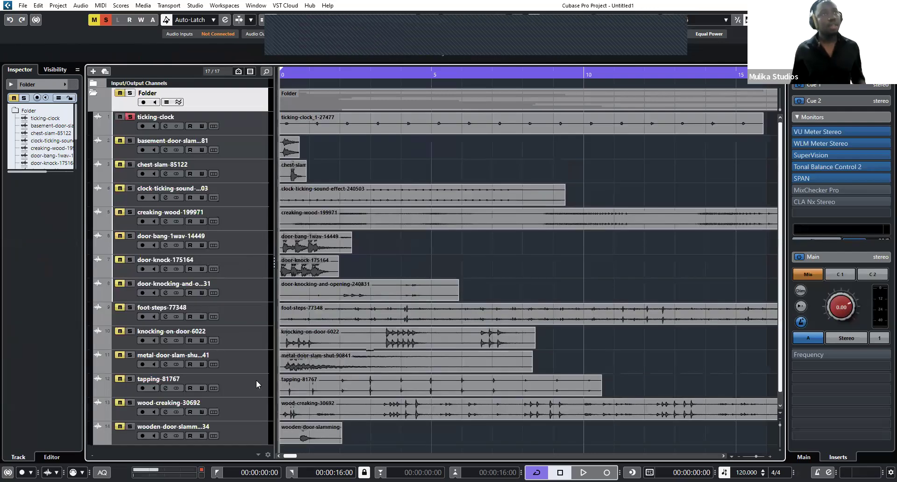
left_click(256, 126)
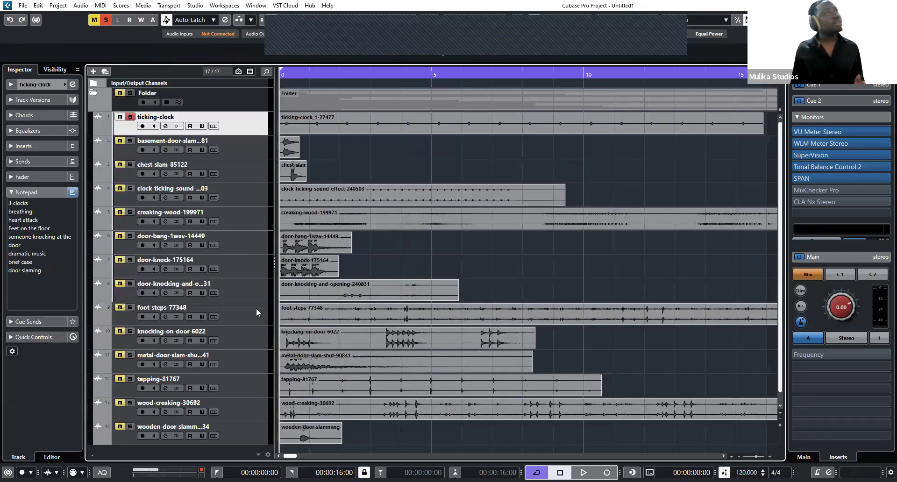
key("ctrl+a")
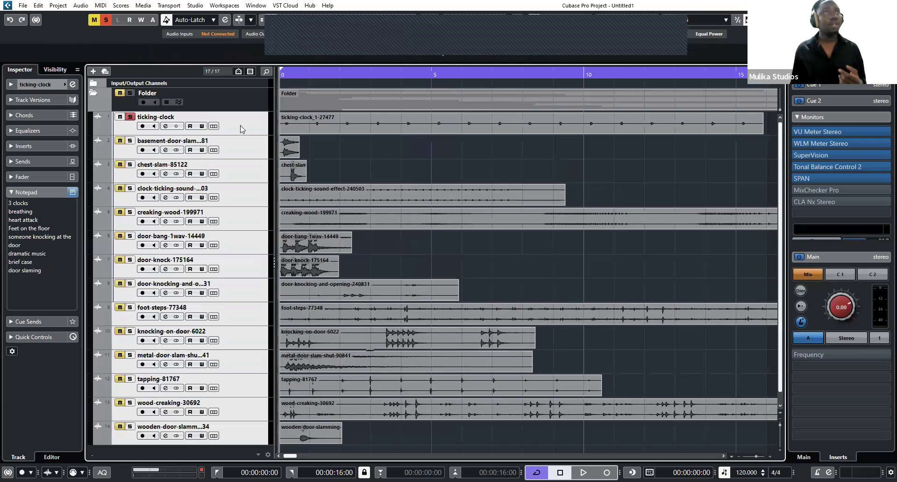
right_click(242, 129)
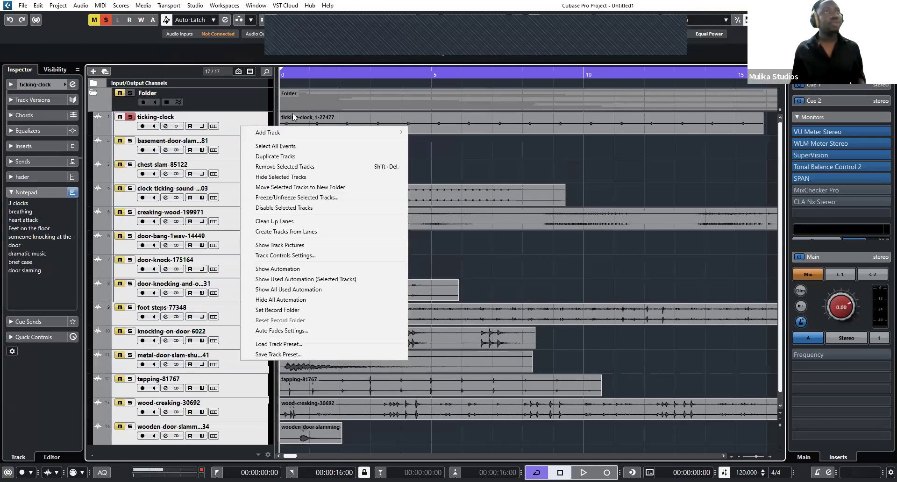
left_click(97, 71)
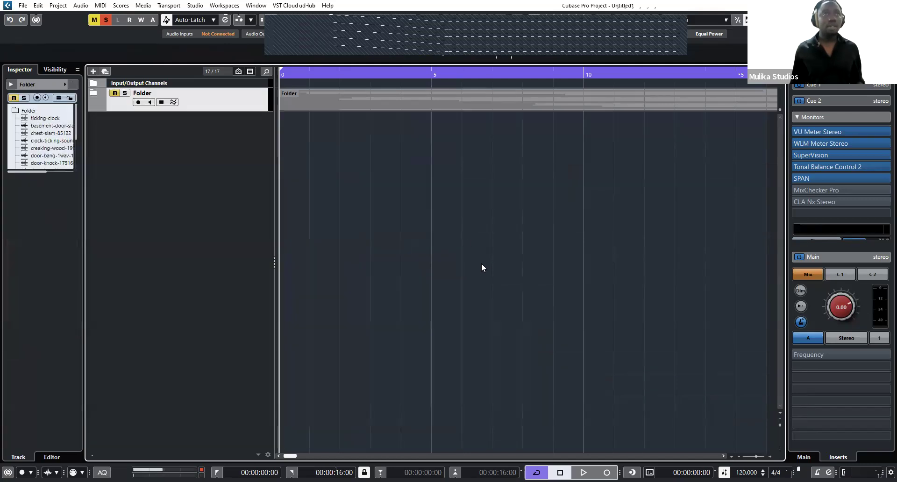
Add one mono audio track named "Clock" below the folder, routed to Stereo Out.
double_click(476, 271)
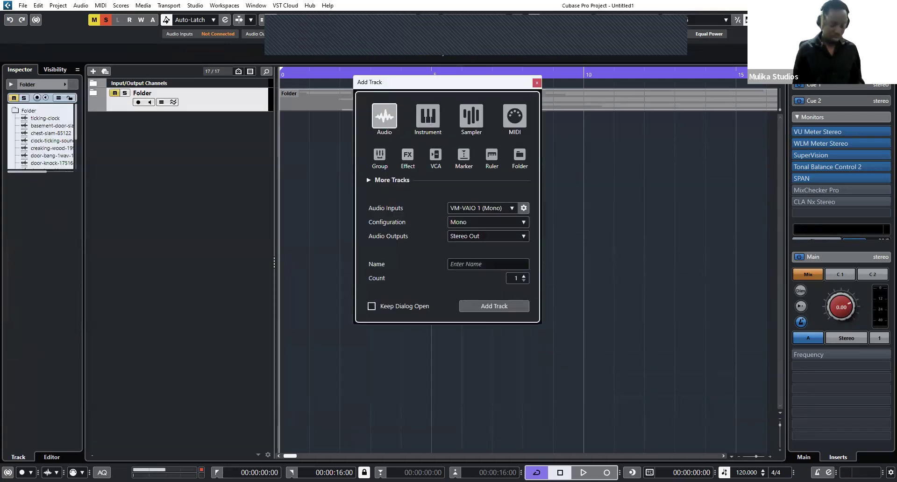
type("Clock")
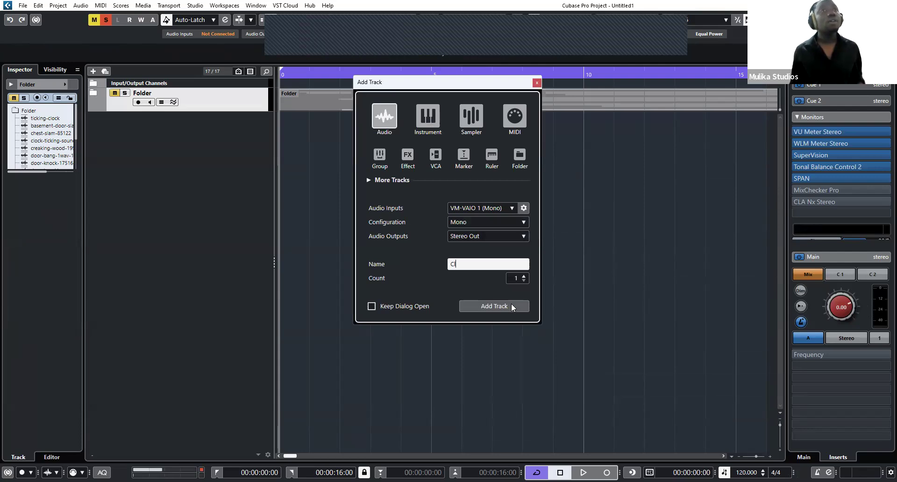
left_click(247, 122)
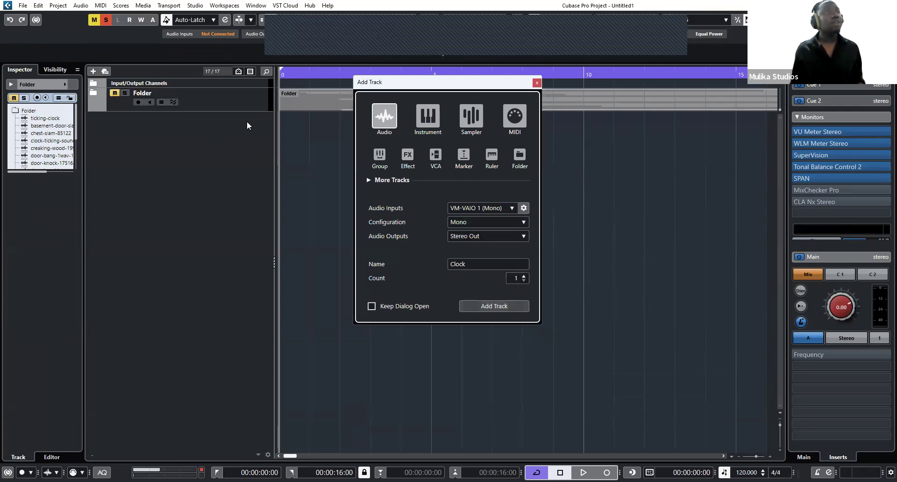
key("Return")
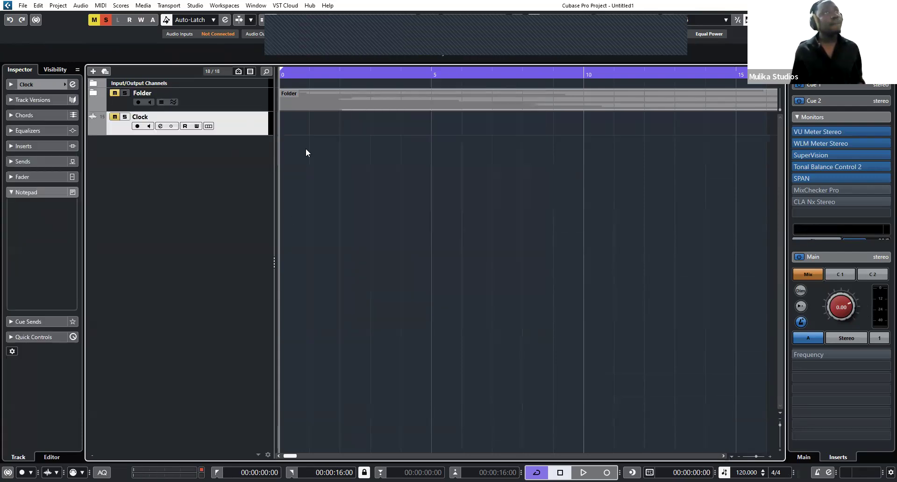
Duplicate the Clock track twice to get three clock tracks, and select the original one.
right_click(249, 126)
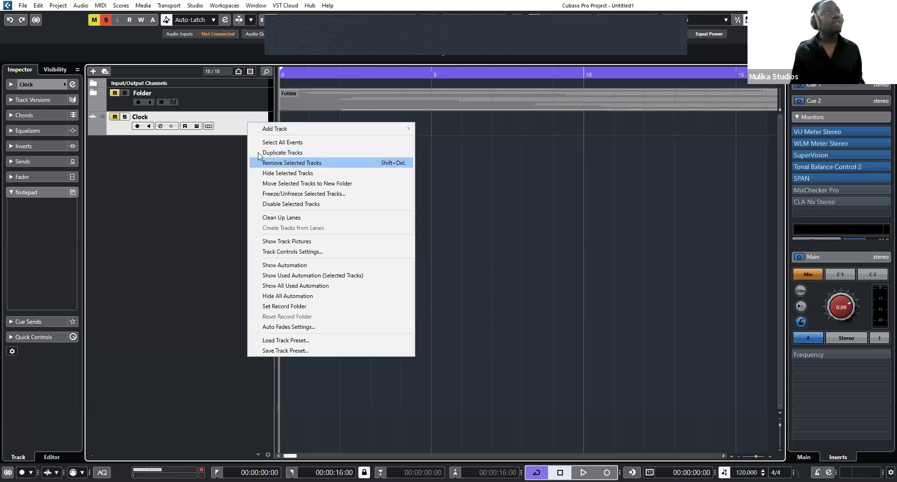
left_click(283, 152)
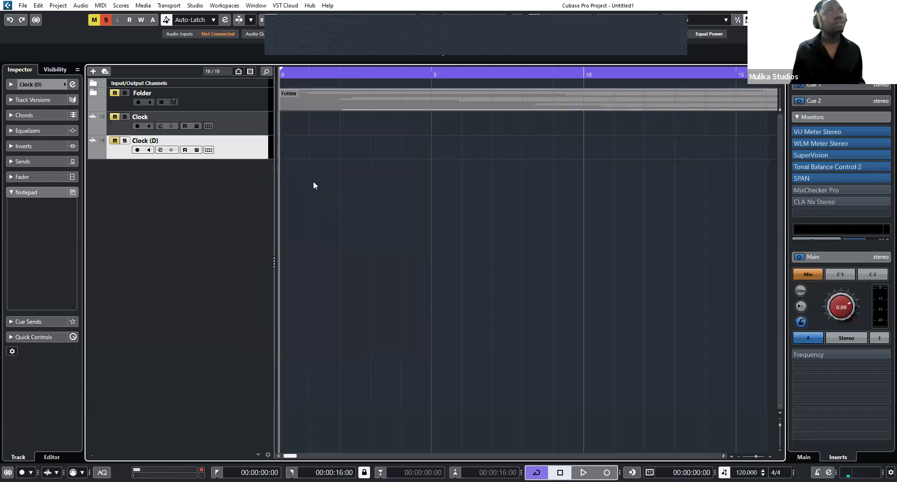
right_click(313, 182)
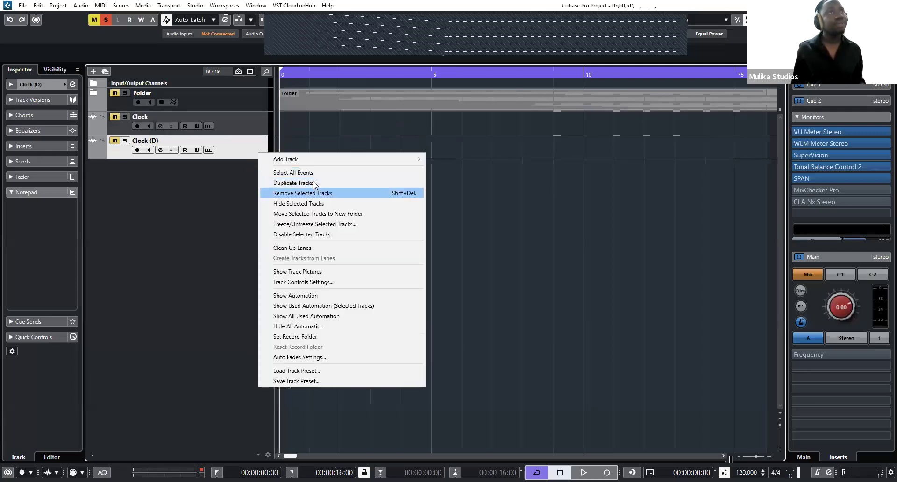
left_click(250, 180)
key("ctrl+d")
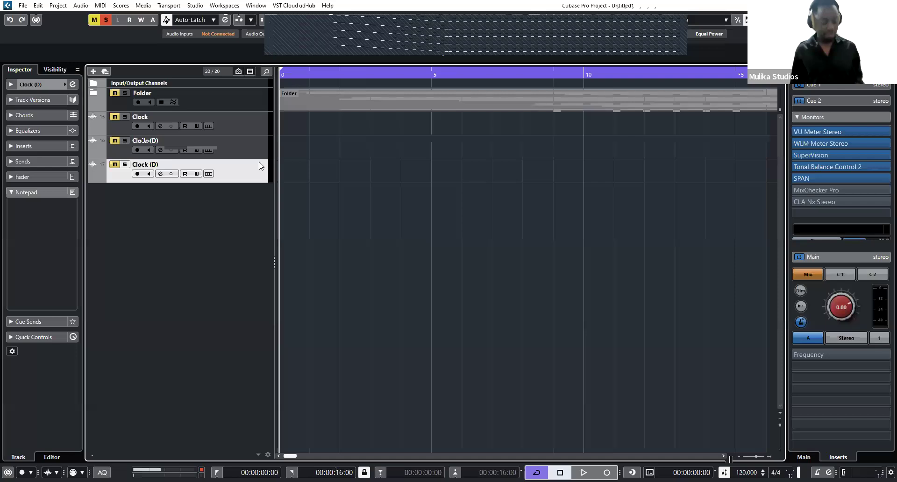
left_click(229, 127)
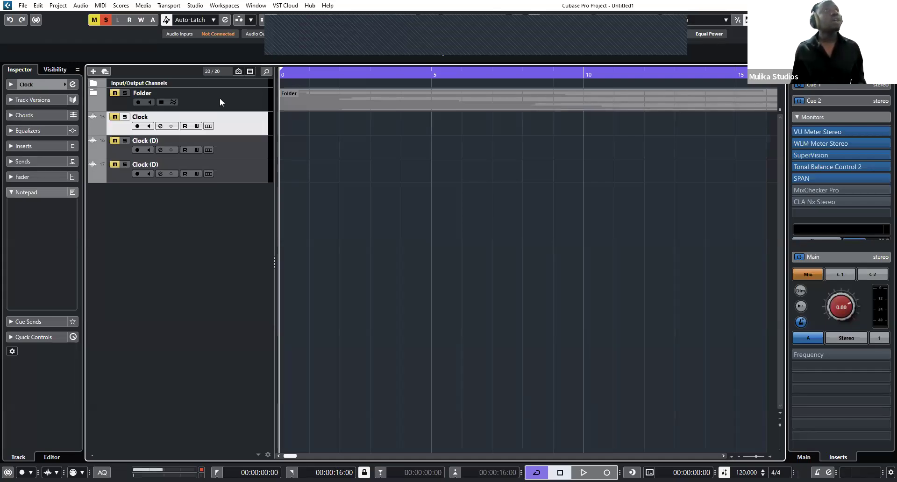
Expand the sound effects folder, select the ticking-clock event and play it back for listening.
left_click(95, 95)
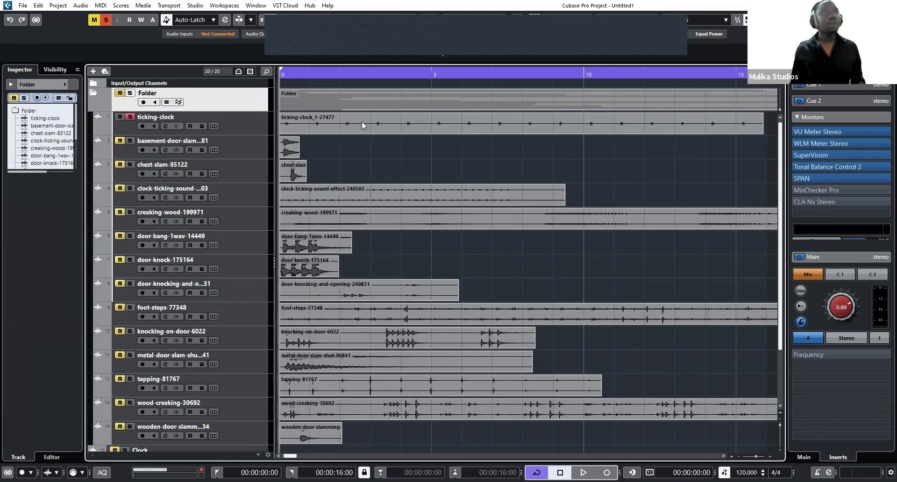
left_click(362, 125)
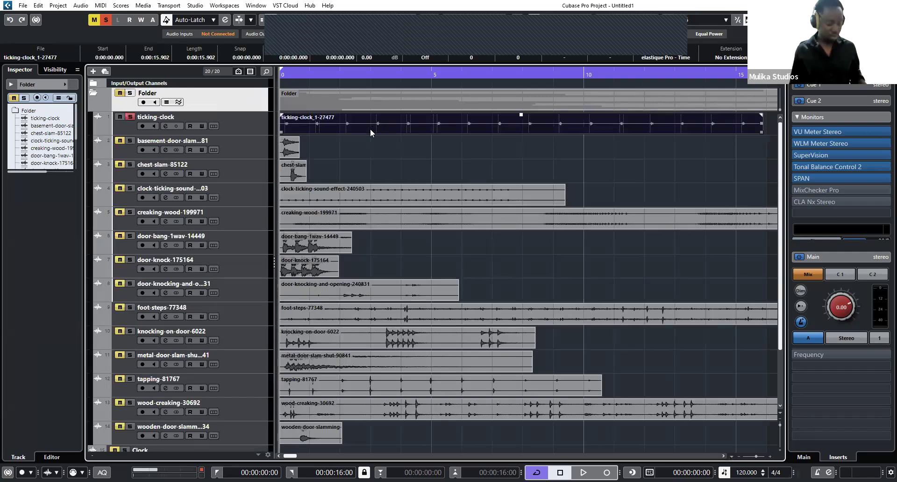
scroll(370, 127, "down", 3)
key("g")
key("g")
key("g")
key("space")
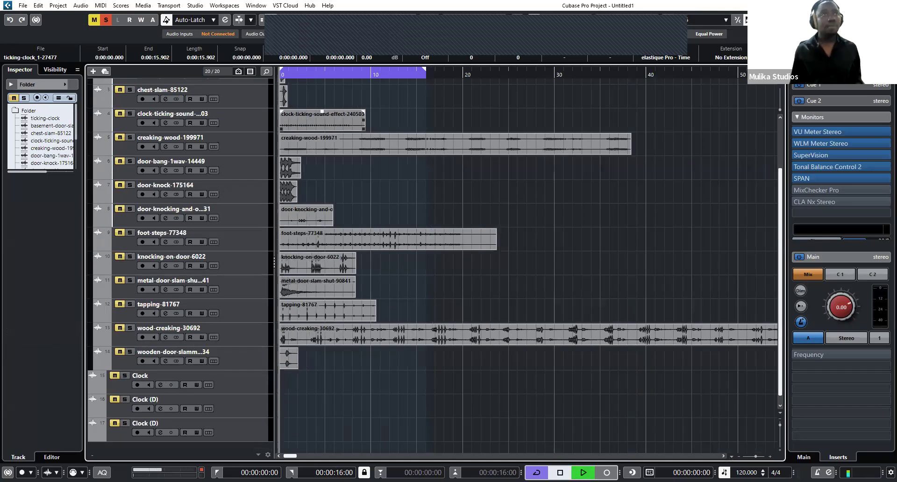
double_click(328, 331)
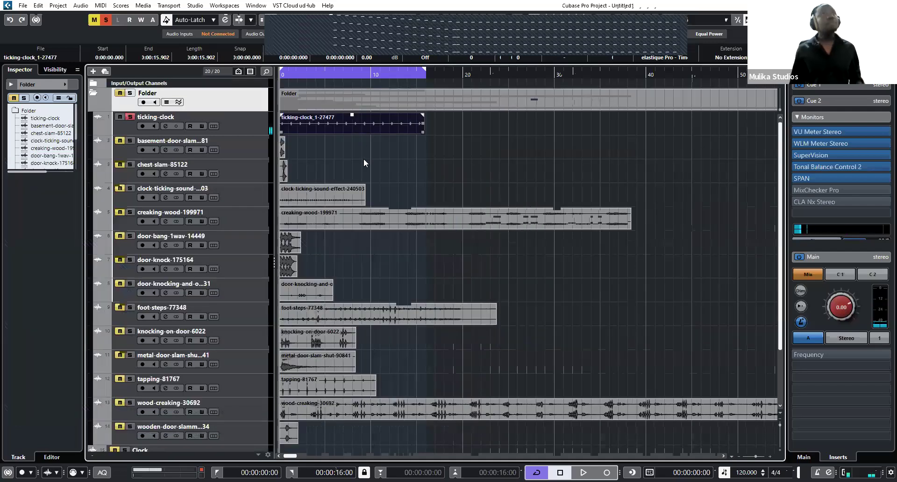
Collapse the sound effects folder again and select the first duplicate of the Clock track.
scroll(364, 159, "down", 3)
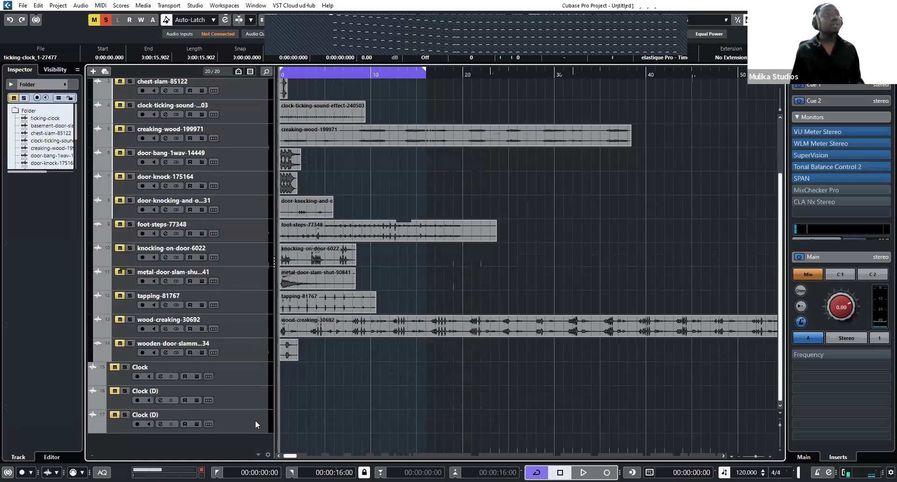
left_click(256, 374)
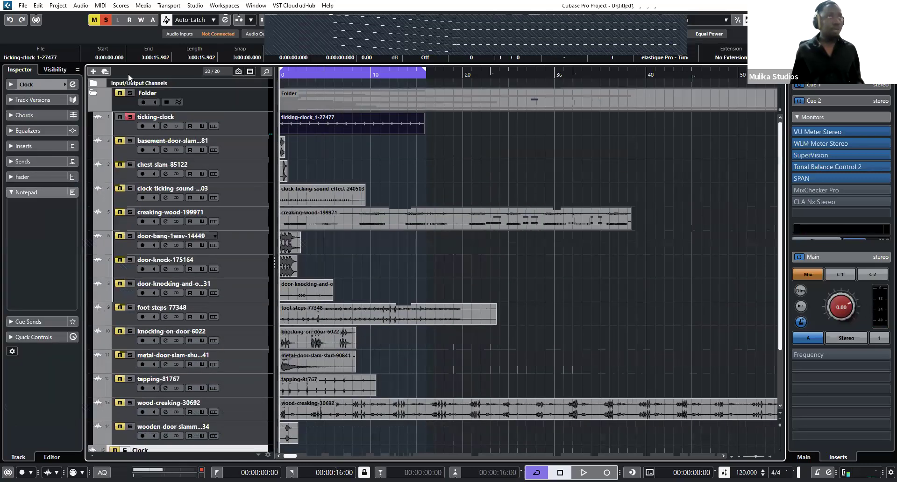
left_click(255, 154)
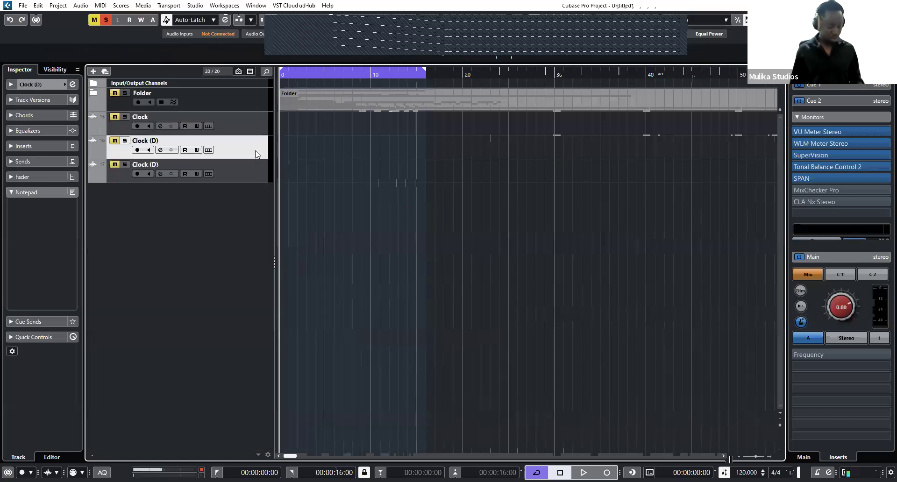
Paste the ticking-clock event at the start of the first Clock duplicate and turn off solo on the original ticking-clock track in the folder.
key("ctrl+v")
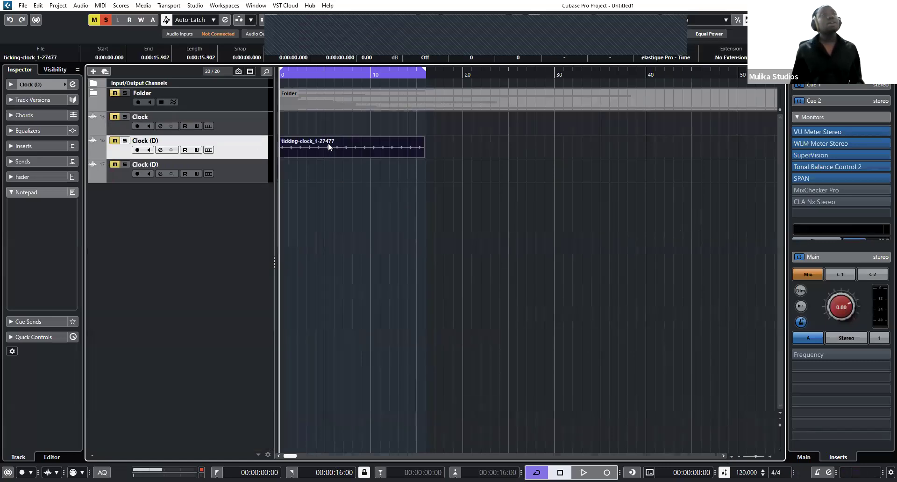
left_click(93, 93)
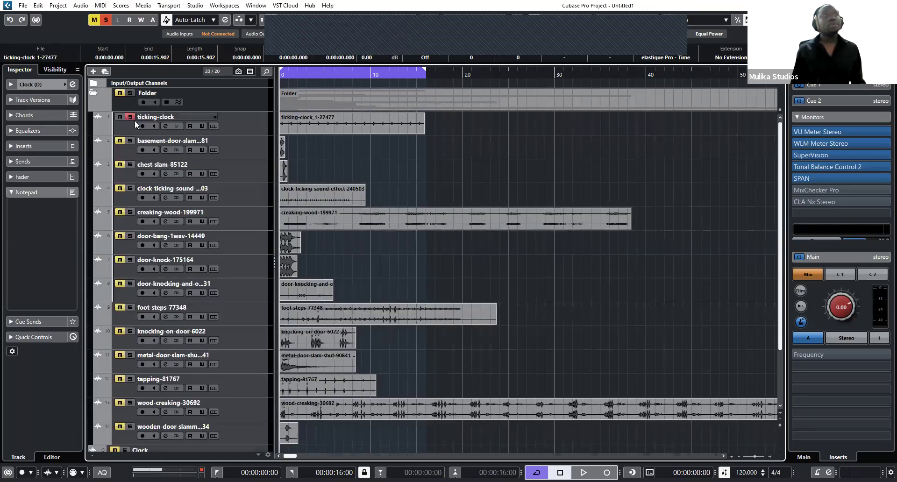
left_click(130, 117)
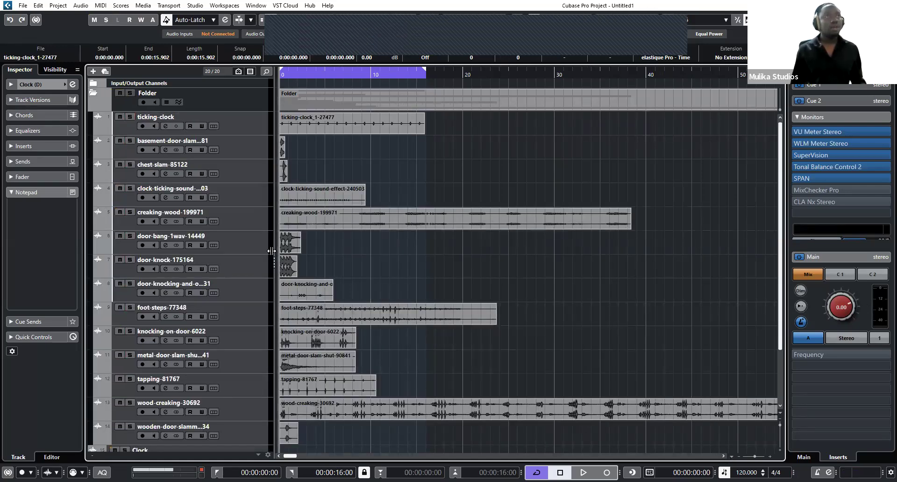
Select all sound effect tracks inside the folder, from ticking-clock down to the wooden door slam, and mute them together.
scroll(248, 329, "down", 4)
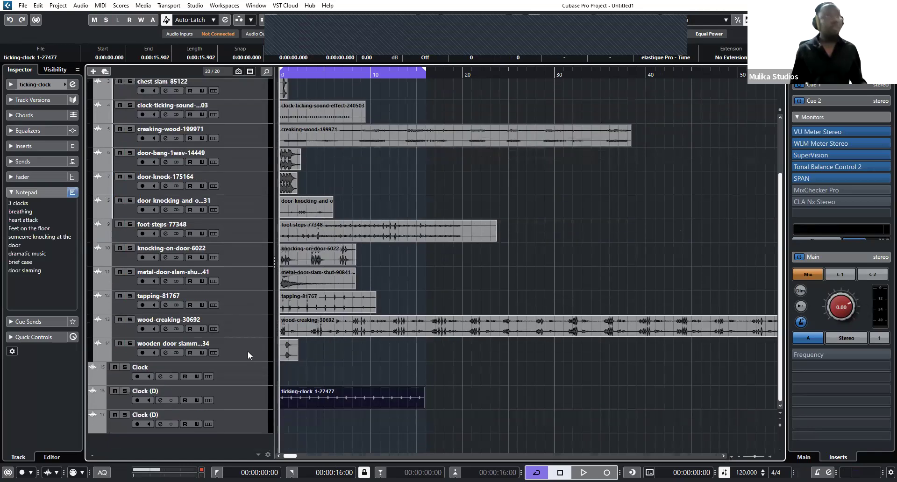
left_click(248, 351, "shift")
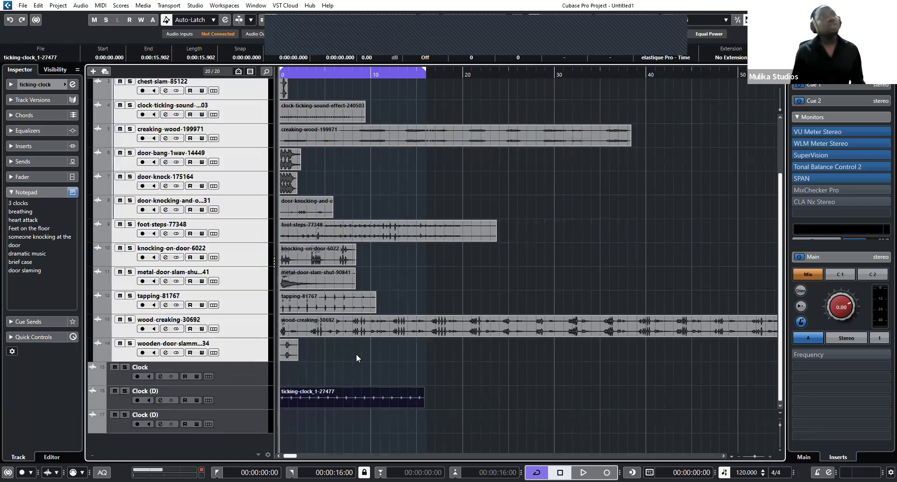
key("m")
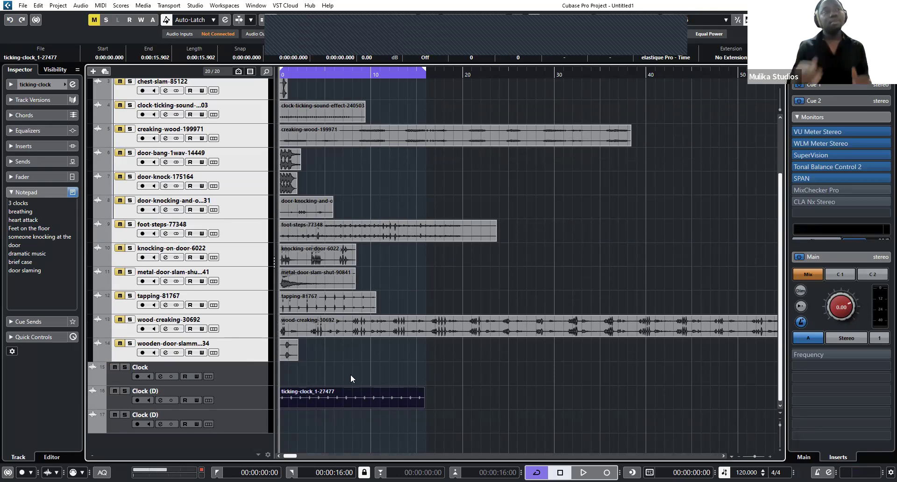
Solo the first Clock duplicate and play back its ticking-clock event.
left_click(126, 394)
key("space")
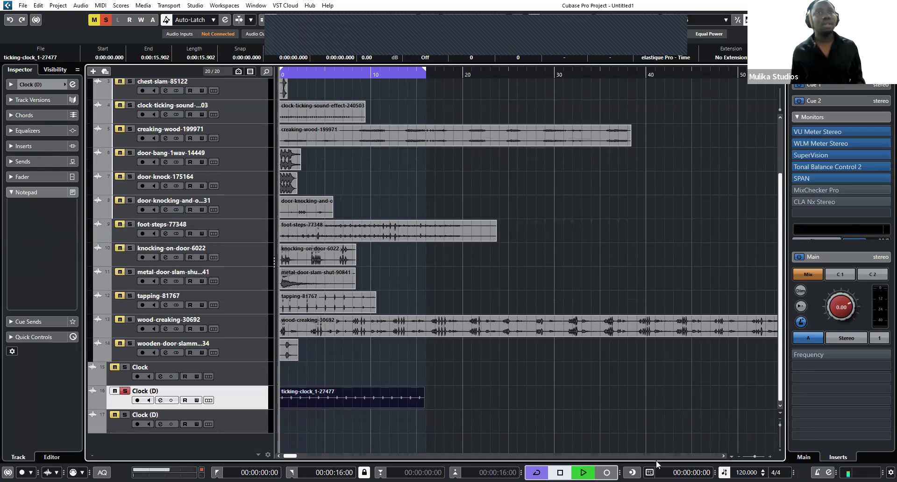
left_click(316, 343)
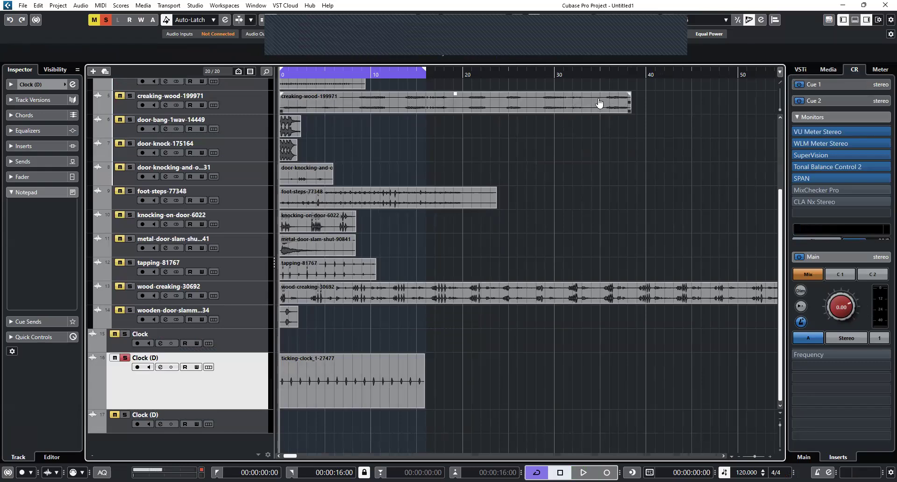
Extend the cycle range so its right locator sits at 39 seconds.
left_click_drag(425, 70, 636, 70)
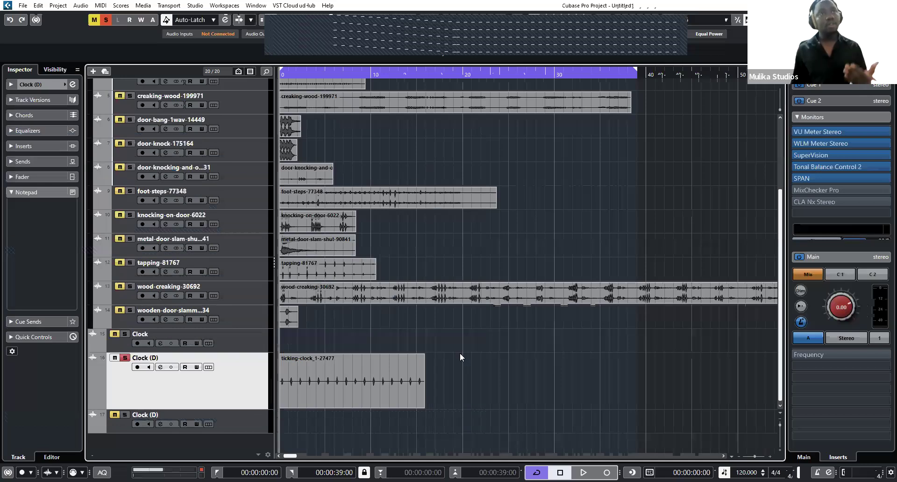
key("Right")
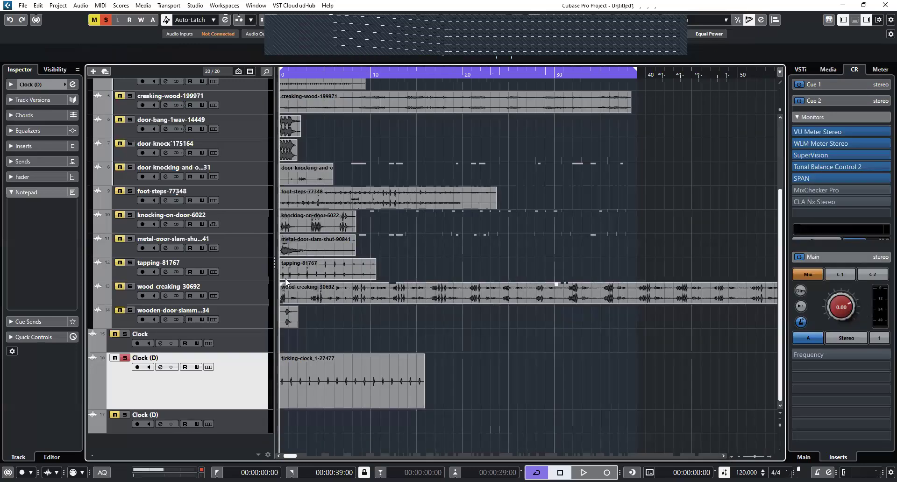
Compare the tapping, ticking-clock and foot-steps events by selecting each one in turn and viewing its waveform.
left_click(338, 266)
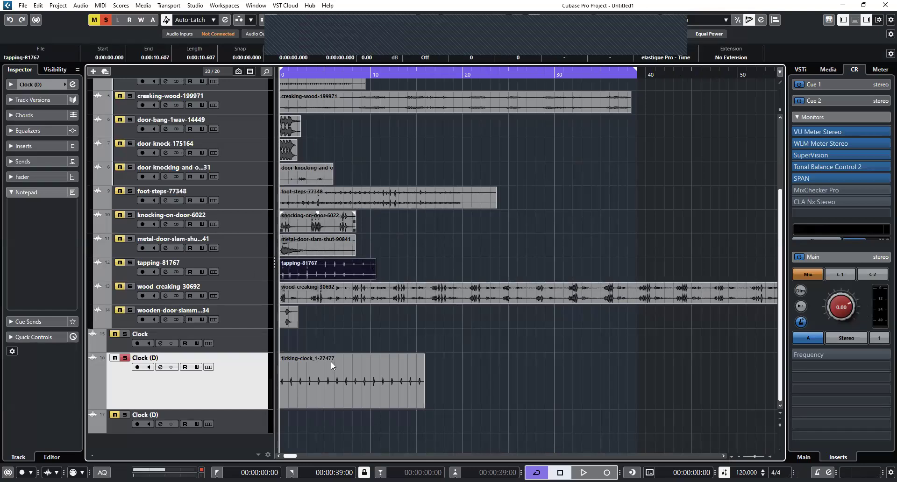
left_click_drag(326, 378, 397, 373)
left_click_drag(310, 370, 310, 369)
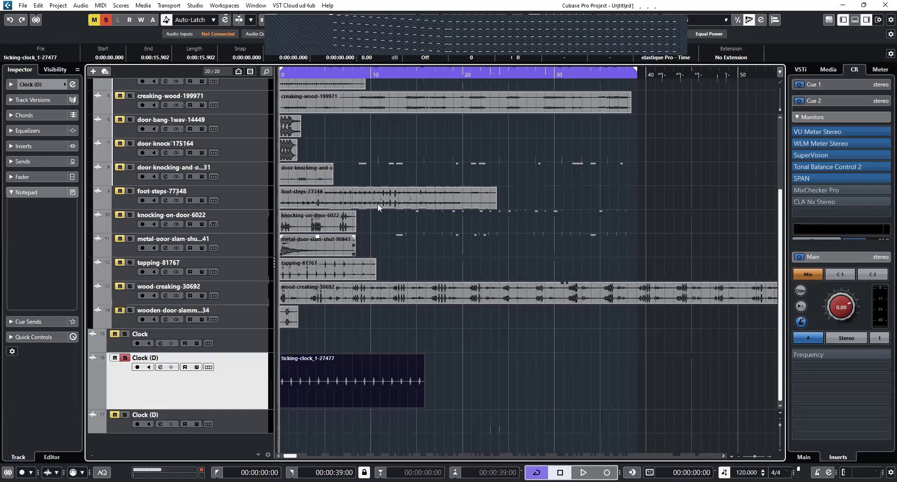
left_click(392, 198)
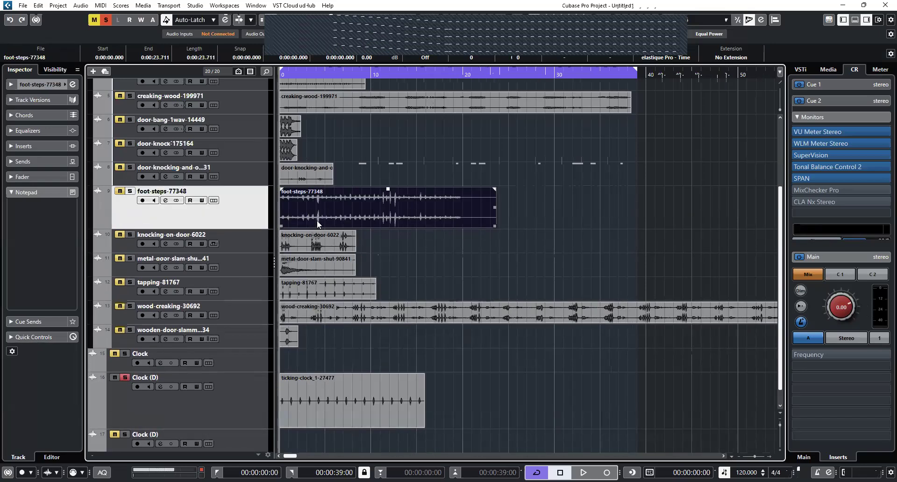
scroll(323, 217, "down", 1)
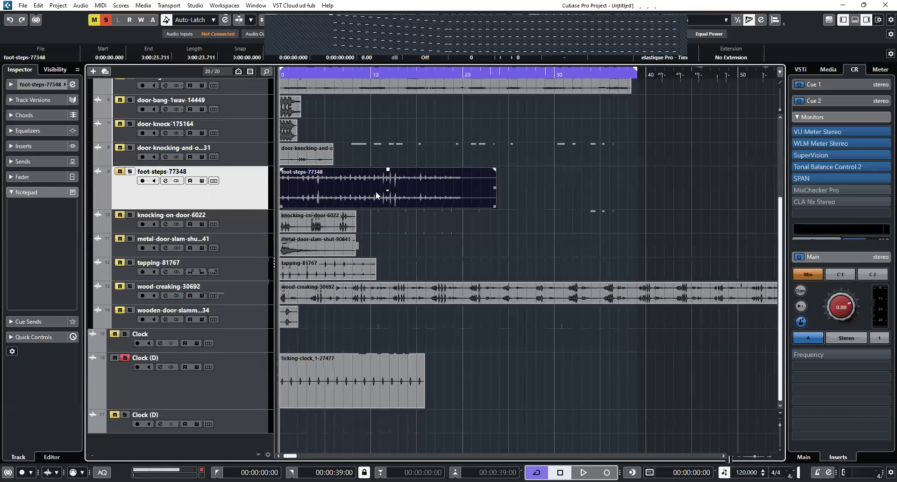
left_click(314, 398)
left_click(338, 185)
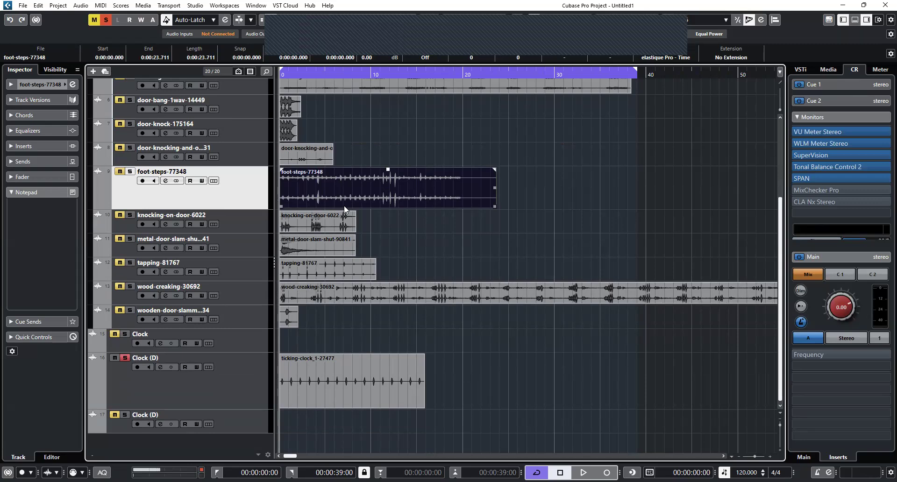
Shift the ticking-clock event to 22 seconds on its track and return it to the project start.
left_click(348, 388)
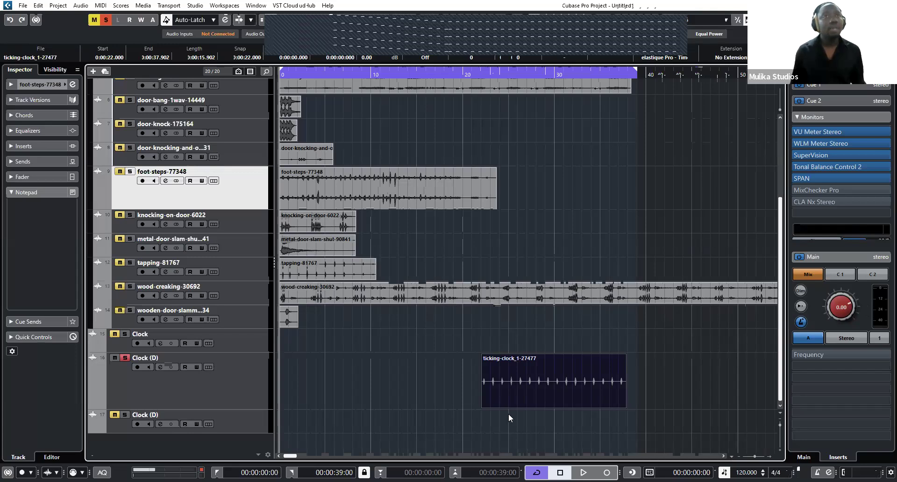
left_click(515, 382)
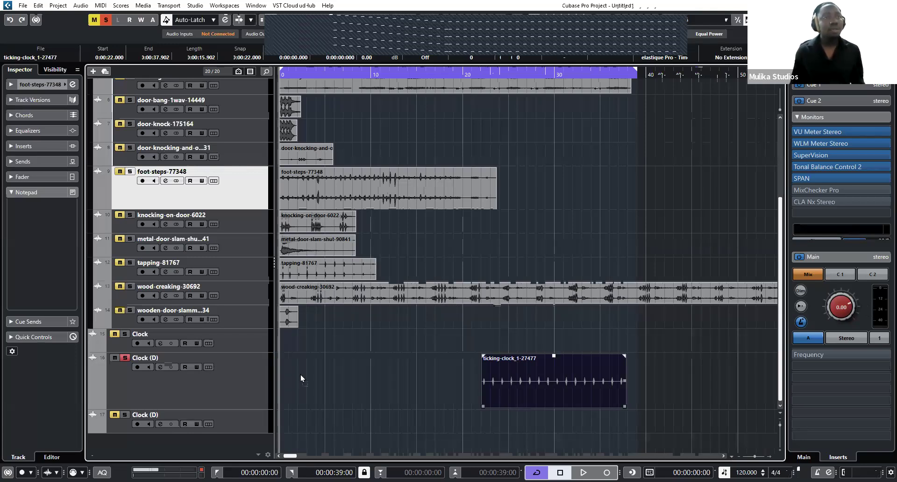
key("ctrl+l")
key("space")
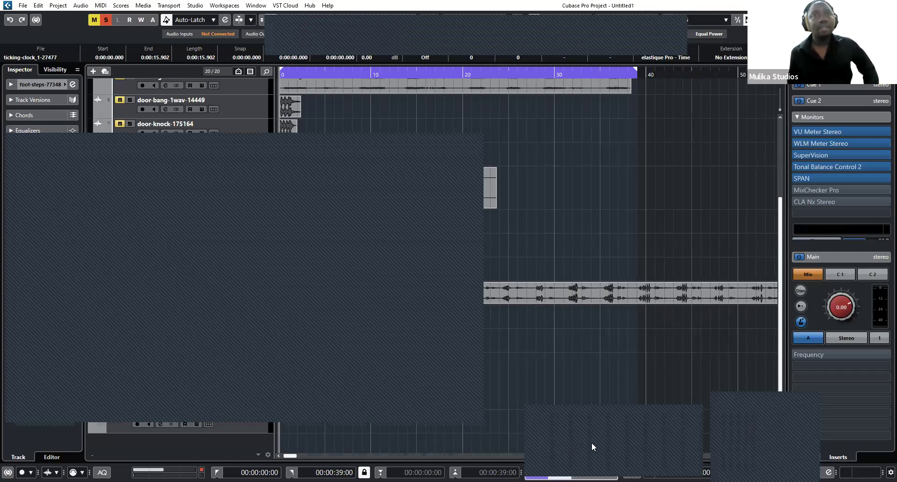
left_click(607, 442)
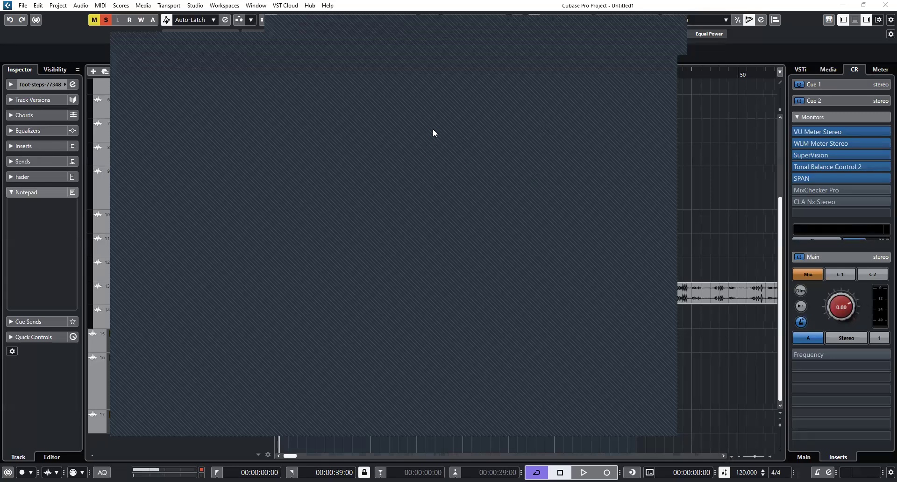
double_click(625, 47)
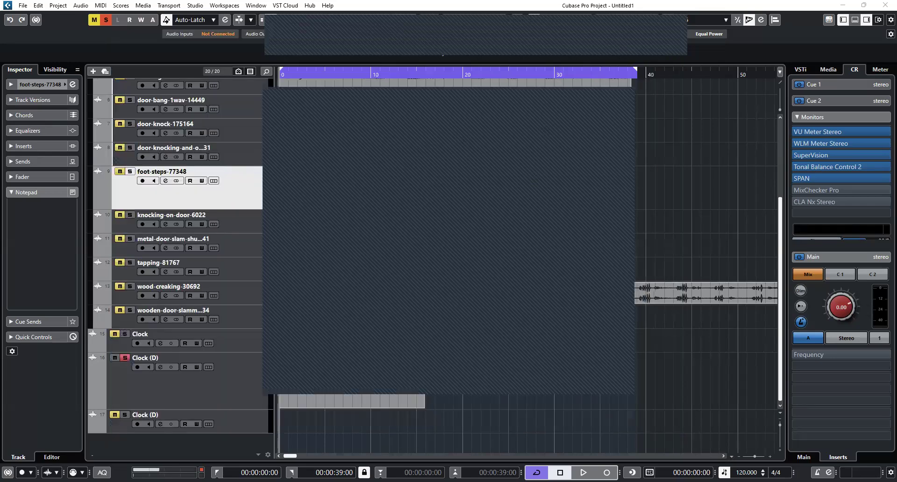
left_click(509, 185)
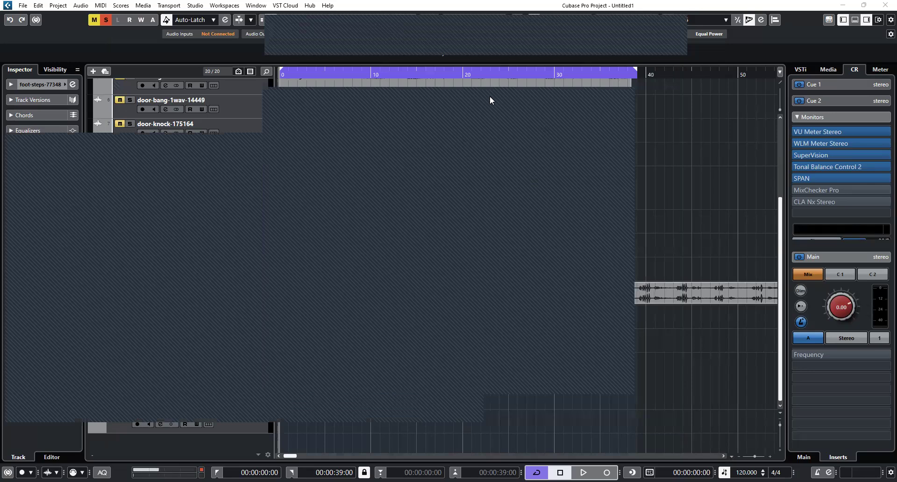
left_click_drag(490, 97, 527, 96)
left_click(662, 91)
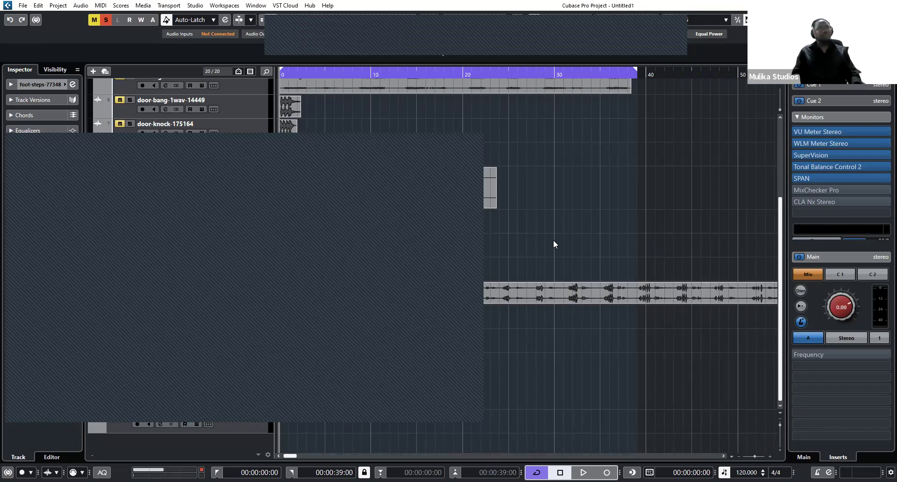
Open the ticking-clock event in the sample editor and close the editor again.
left_click(546, 292)
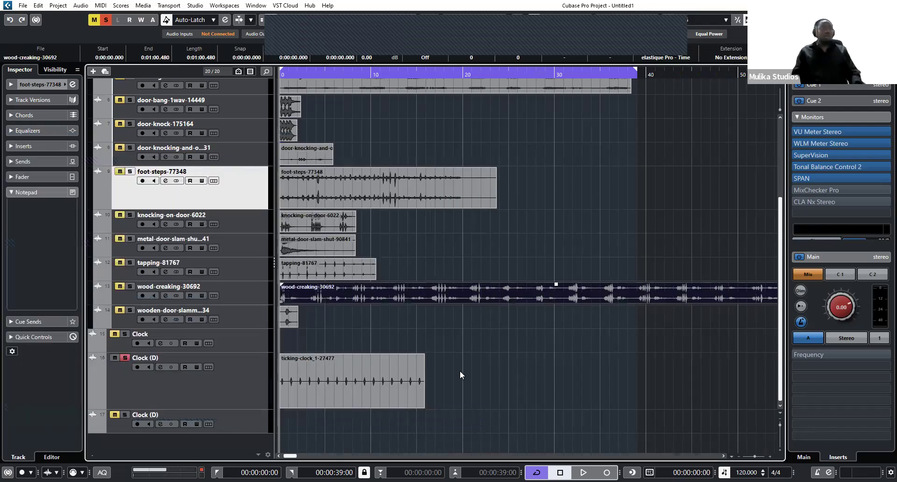
left_click(374, 390)
double_click(375, 391)
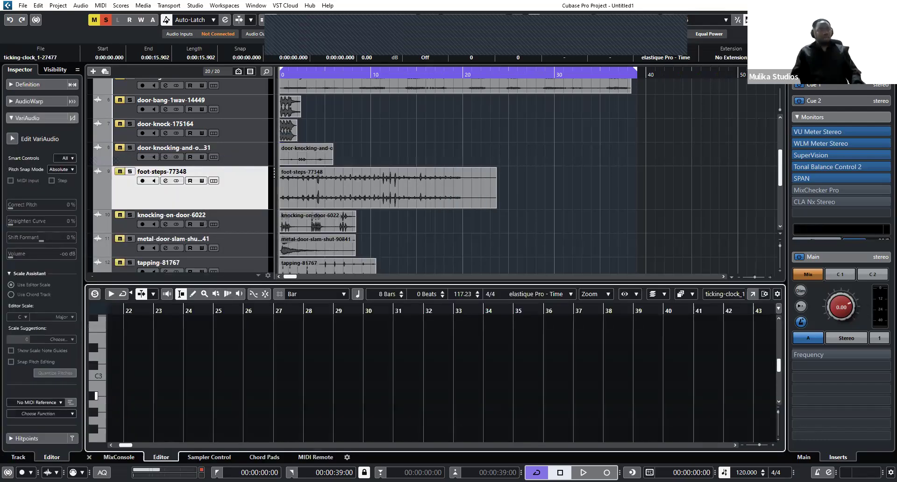
left_click(87, 457)
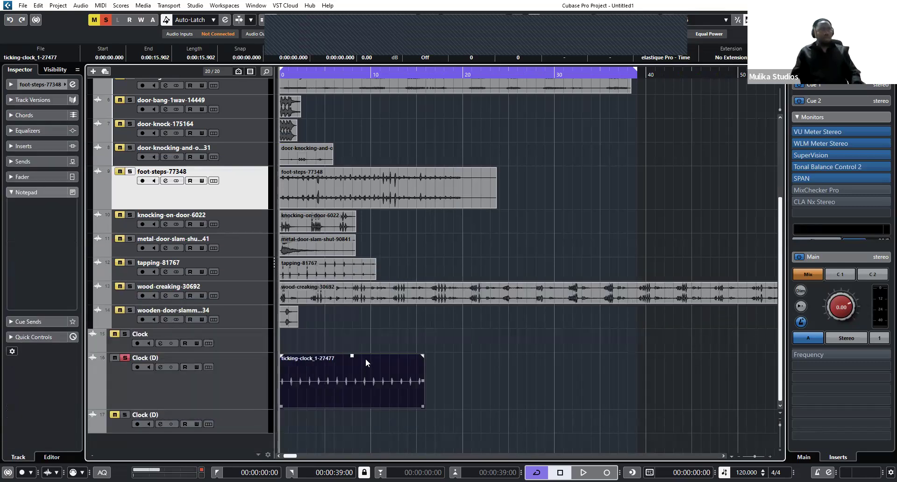
Move the foot-steps event from its folder track to the start of the last Clock duplicate, and unmute and solo that track.
left_click(345, 190)
left_click_drag(351, 192, 352, 334)
left_click_drag(368, 419, 367, 417)
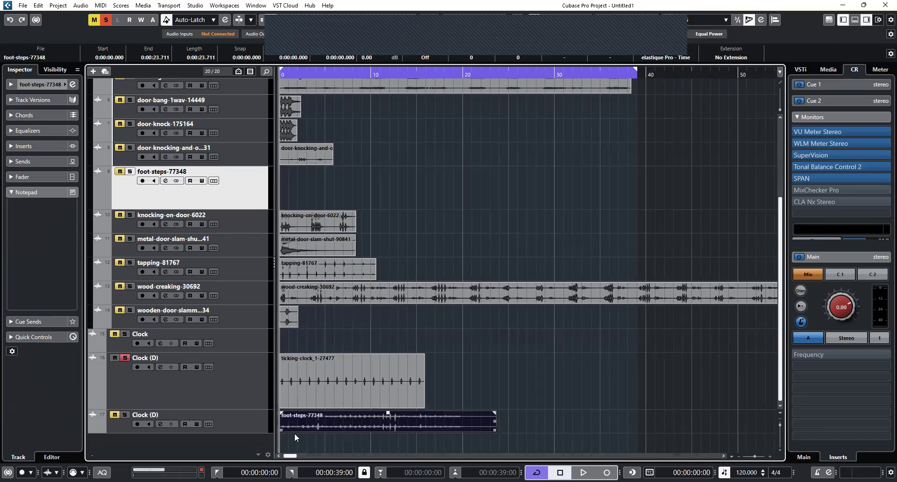
left_click(124, 414)
left_click(114, 414)
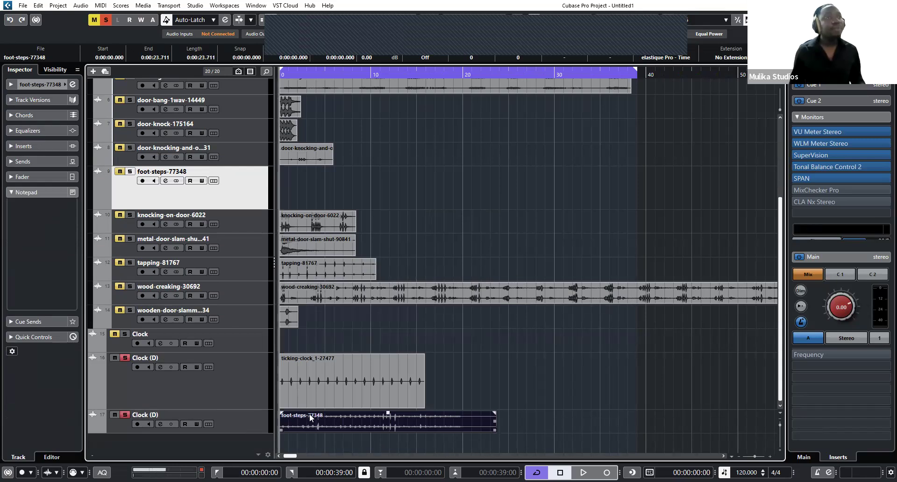
Move the foot-steps event onto a new audio track below the clock tracks and name that track "footsteps".
left_click_drag(310, 422, 304, 439)
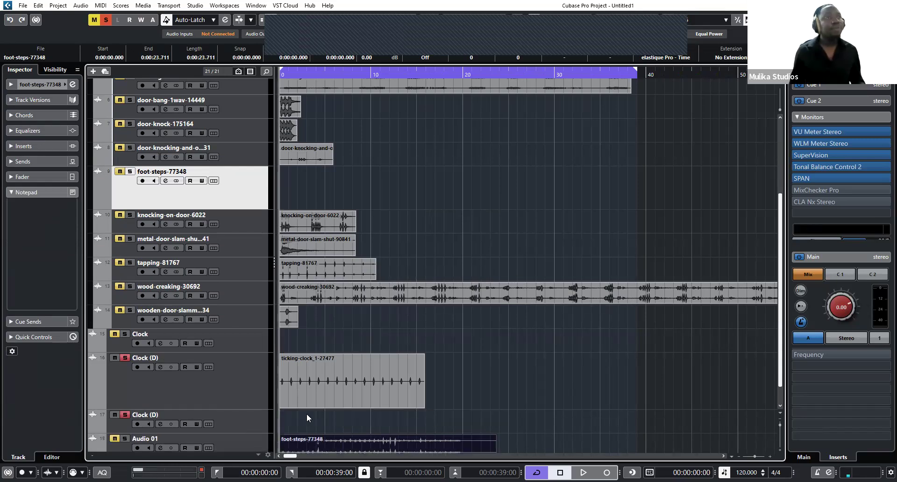
scroll(306, 413, "up", 2)
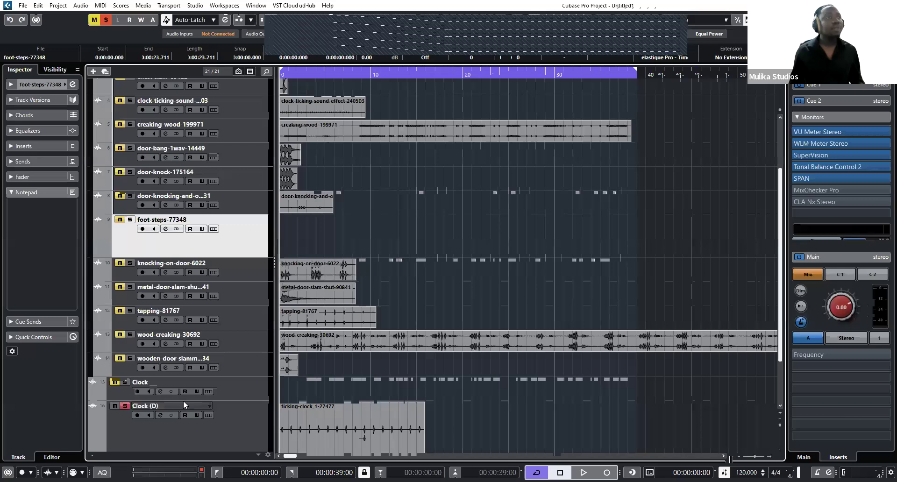
scroll(183, 400, "up", 3)
scroll(183, 400, "down", 6)
double_click(145, 412)
type("footsteps")
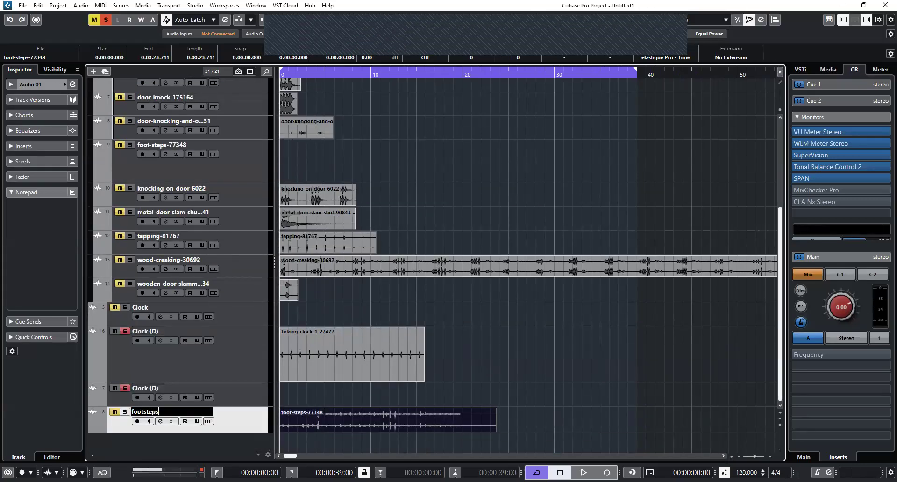
key("Return")
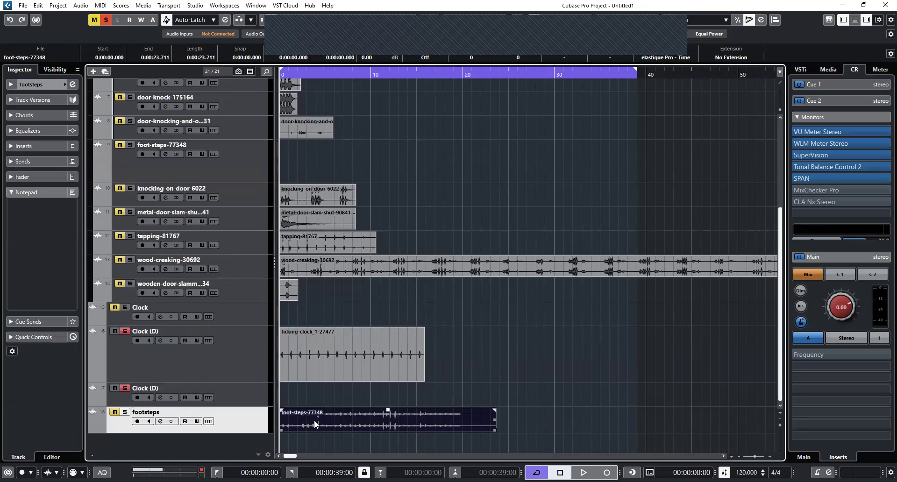
Move the foot-steps event to start at 15 seconds, solo the footsteps track and play the project briefly.
left_click_drag(314, 421, 442, 411)
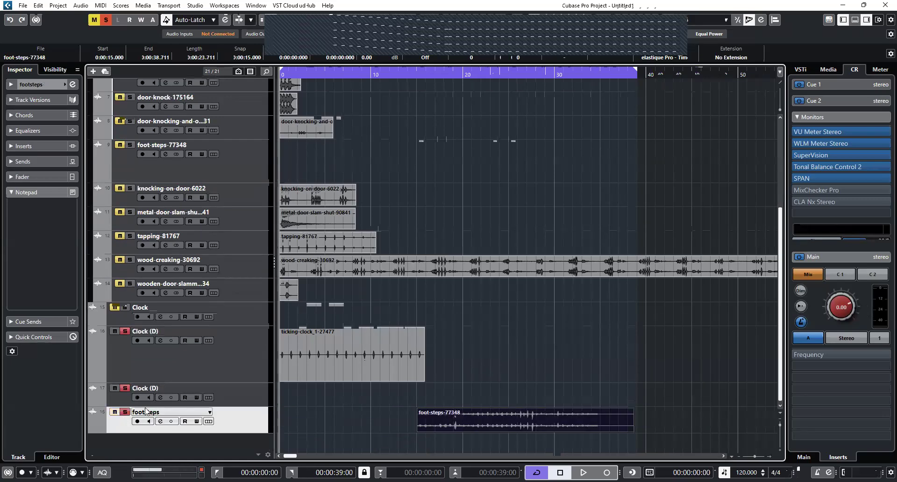
key("space")
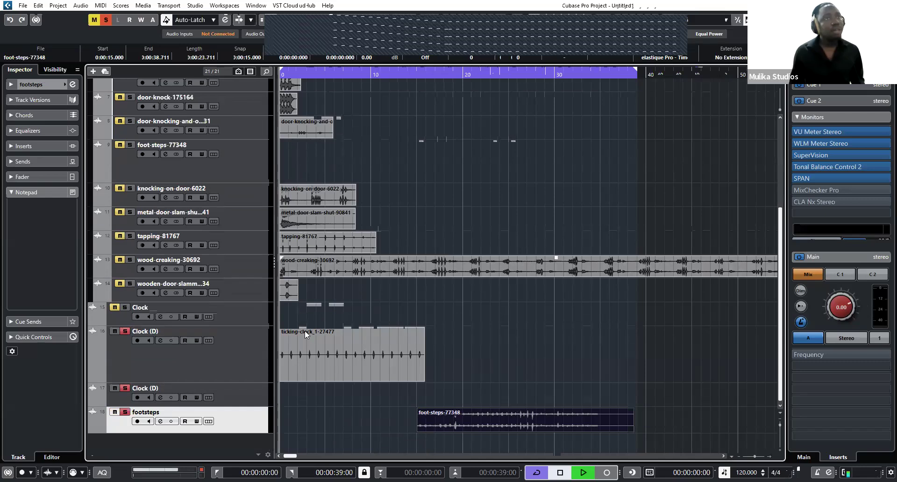
key("space")
Time-stretch the ticking-clock event on the first Clock duplicate so that it ends at 18 seconds.
left_click(320, 351)
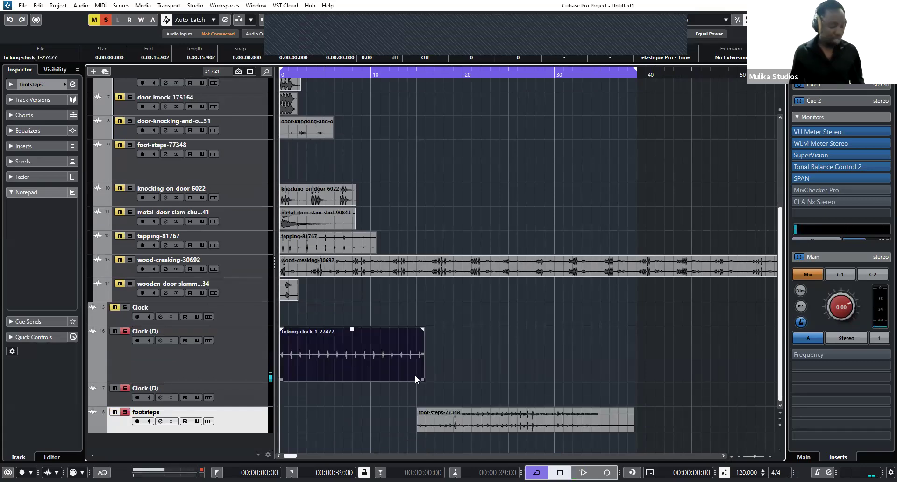
key("1")
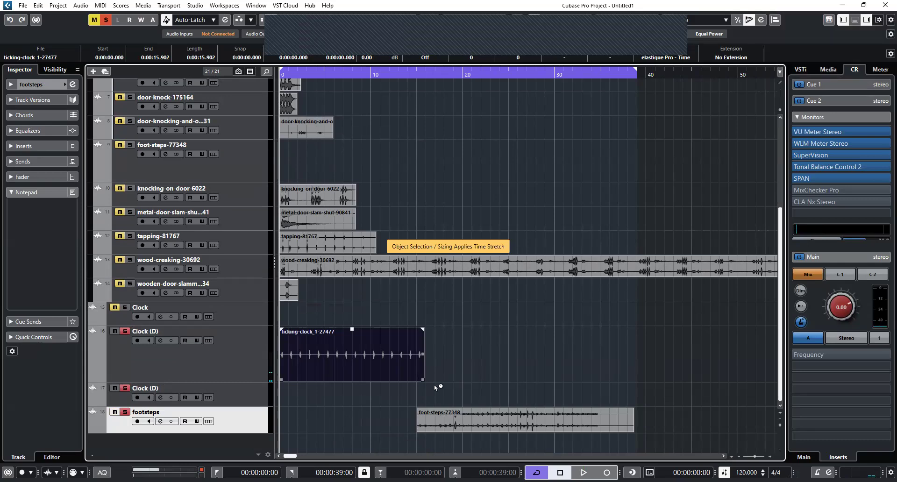
left_click_drag(422, 379, 468, 379)
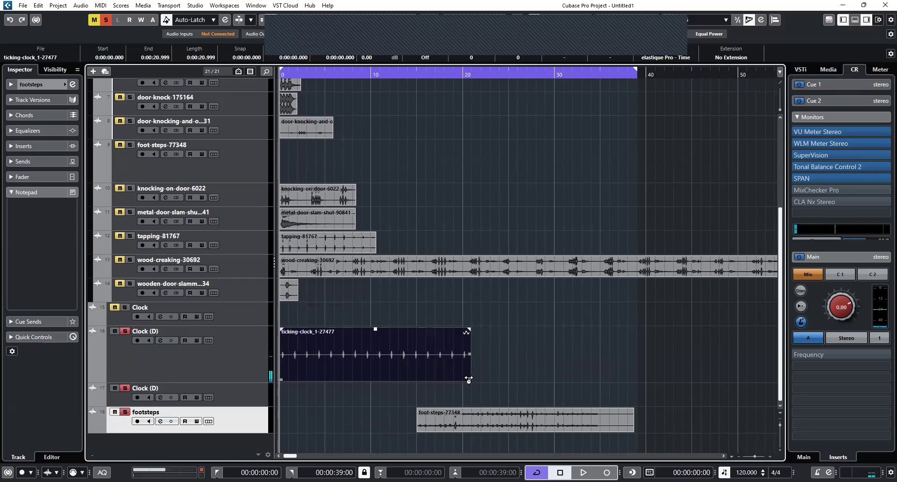
key("1")
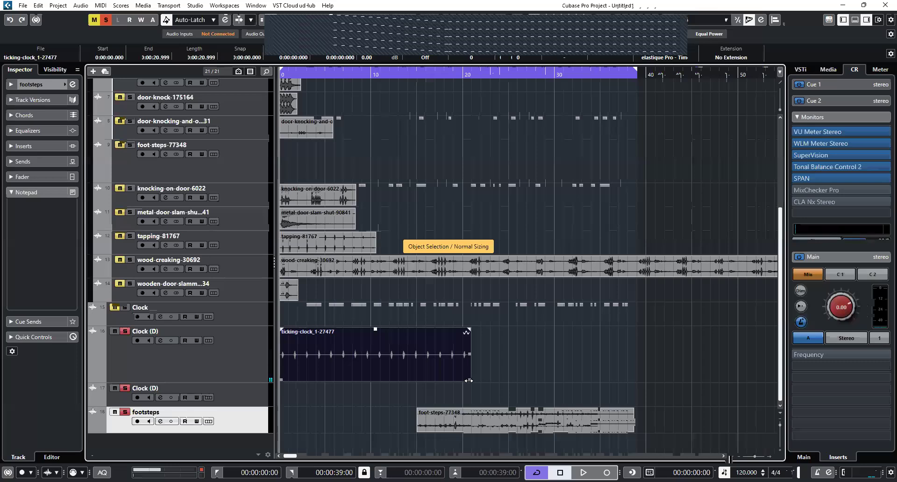
key("1")
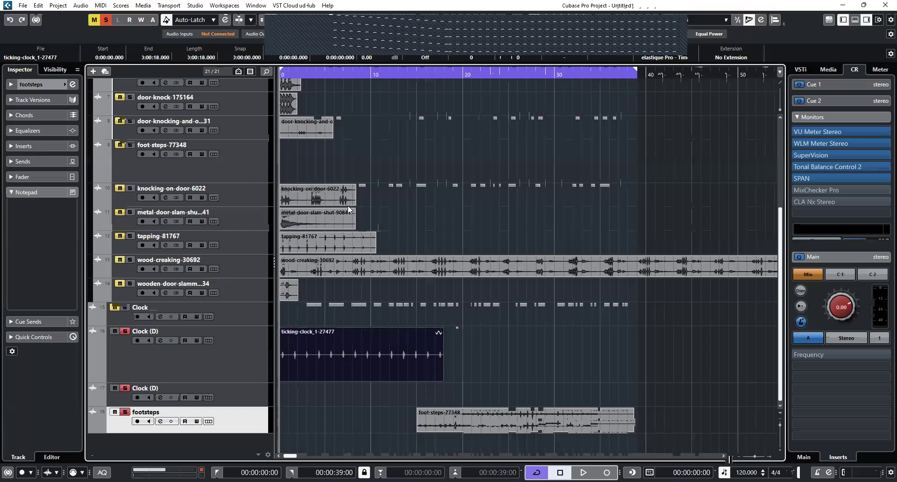
Add a marker track to the project, leaving its name blank and its count at 1.
scroll(348, 205, "up", 5)
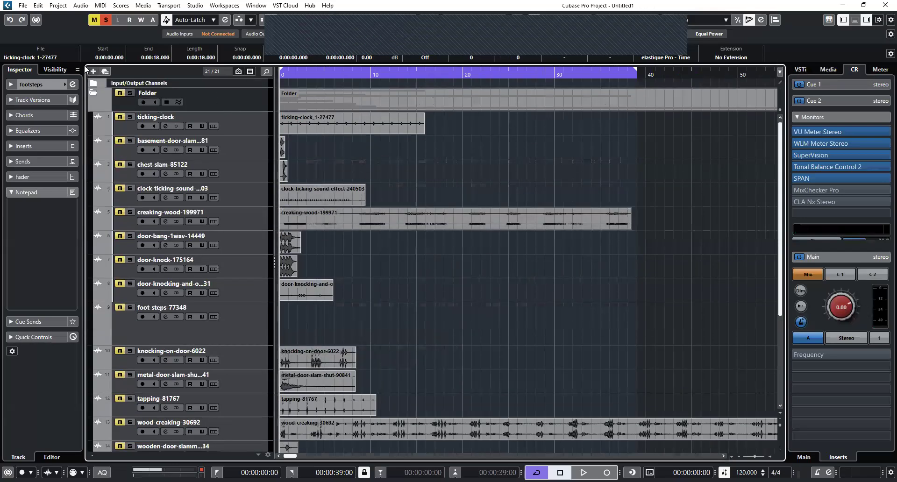
left_click(93, 70)
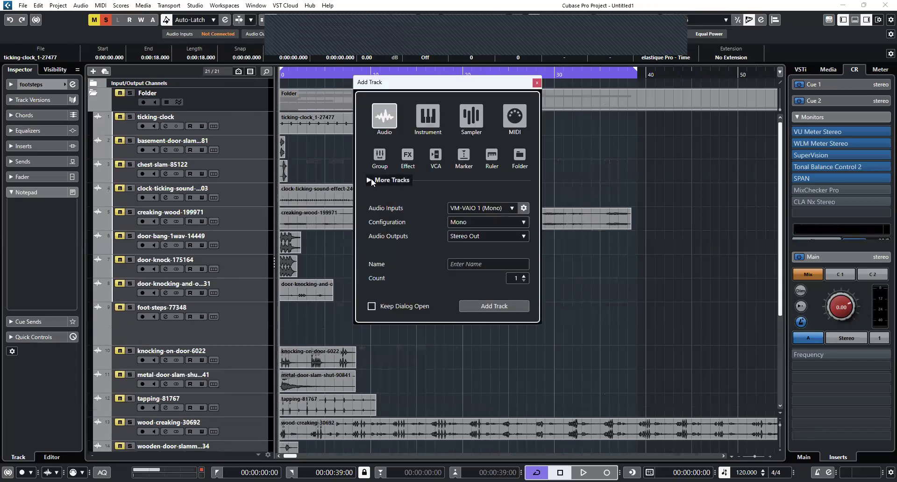
left_click(370, 180)
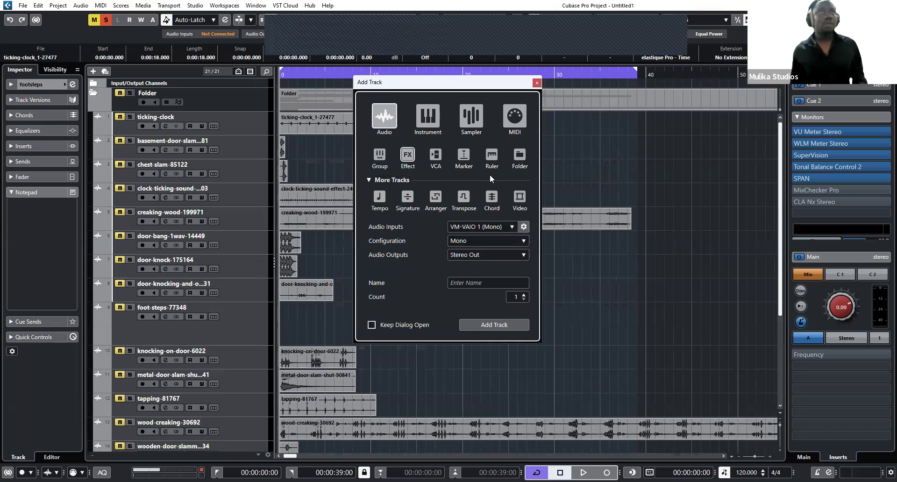
left_click(463, 156)
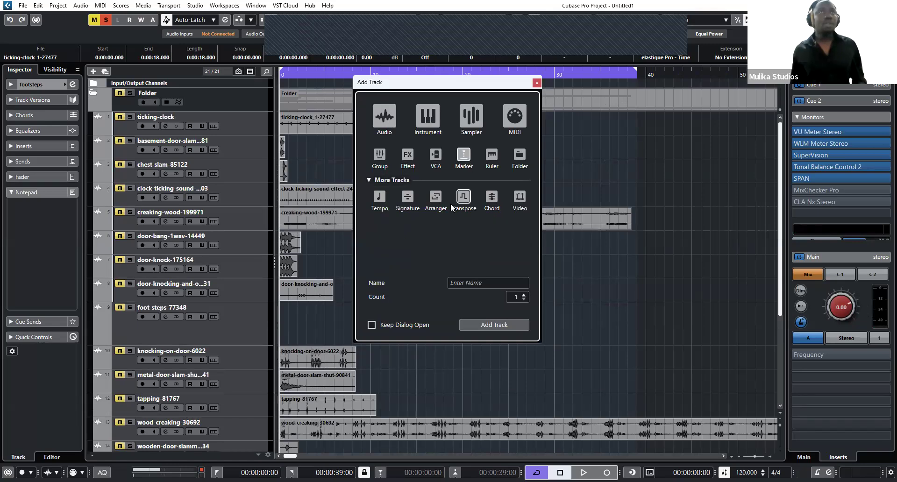
left_click(468, 280)
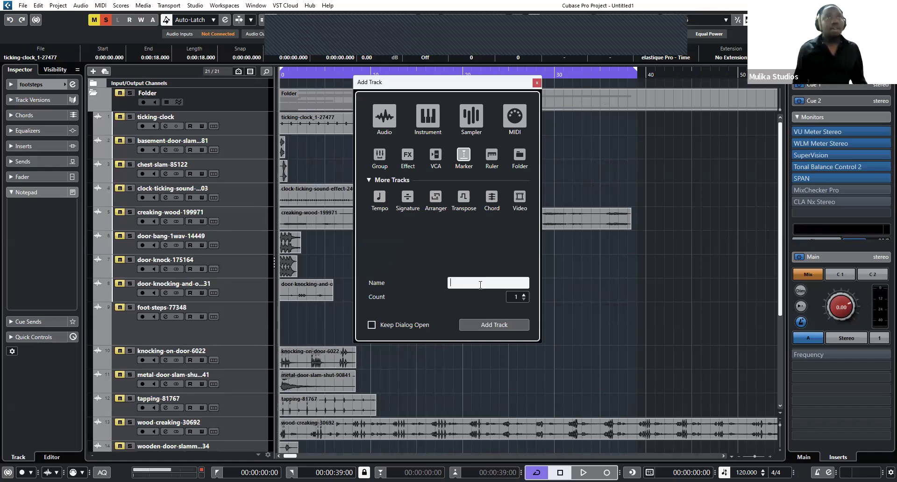
left_click(487, 325)
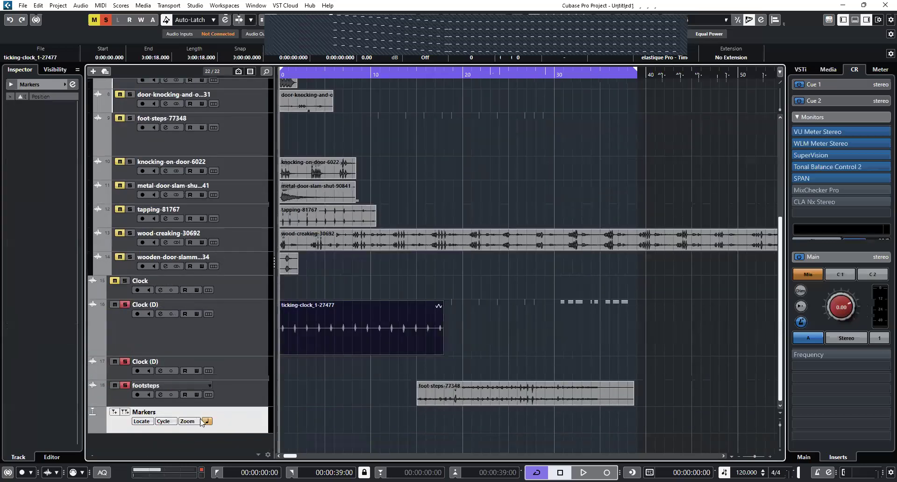
Add a marker at the project start and describe it as "clock distance".
left_click(114, 412)
left_click(88, 58)
type("cloc")
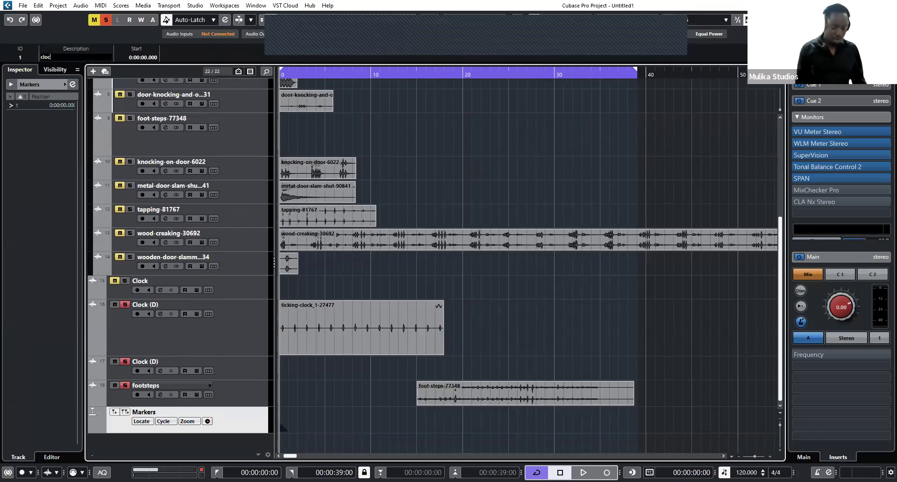
type("k distance")
key("Return")
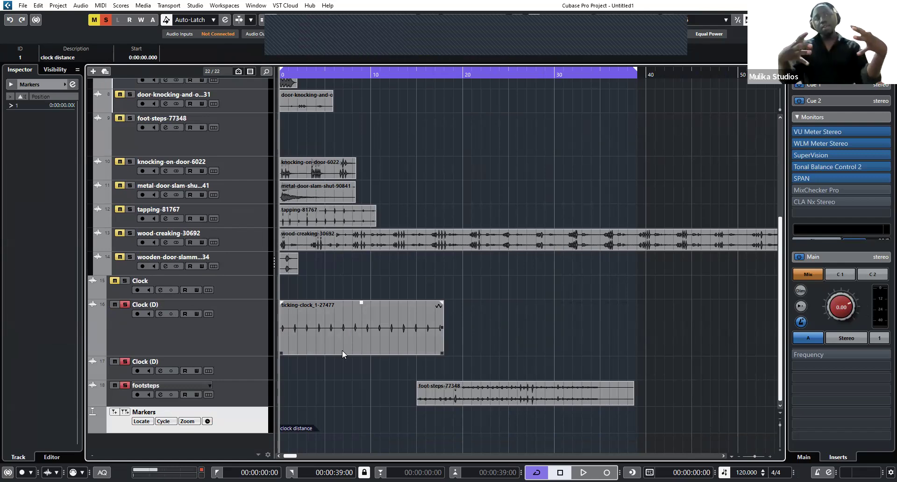
Move the foot-steps event to start at 10 seconds and play the project to judge its timing against the clock.
left_click(349, 332)
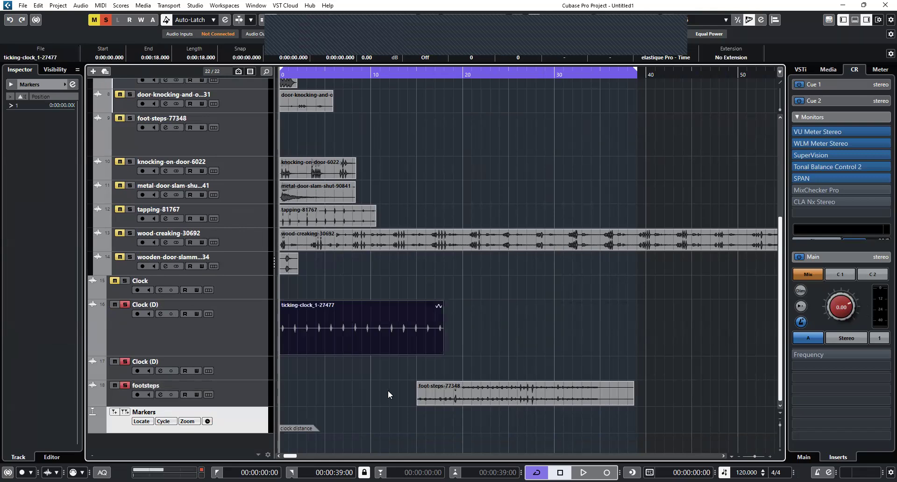
mouse_move(429, 391)
left_mouse_down()
mouse_move(420, 395)
mouse_move(436, 396)
left_mouse_up()
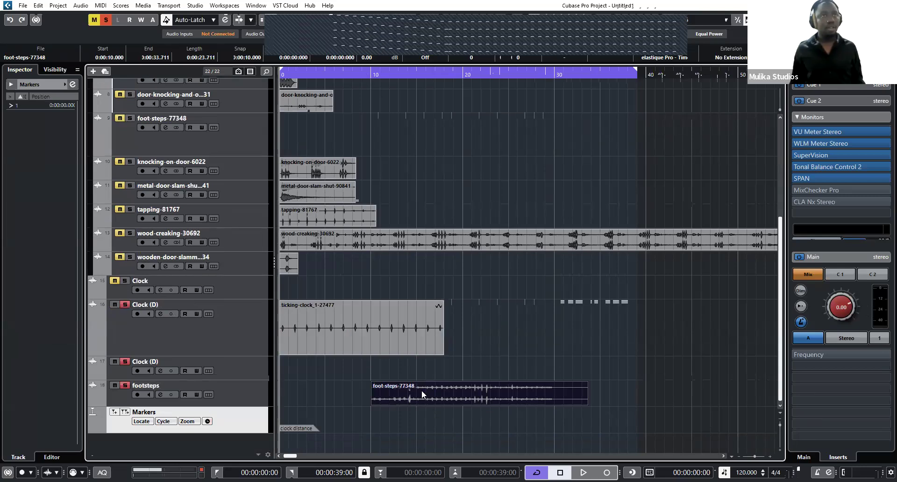
key("space")
scroll(404, 344, "up", 5)
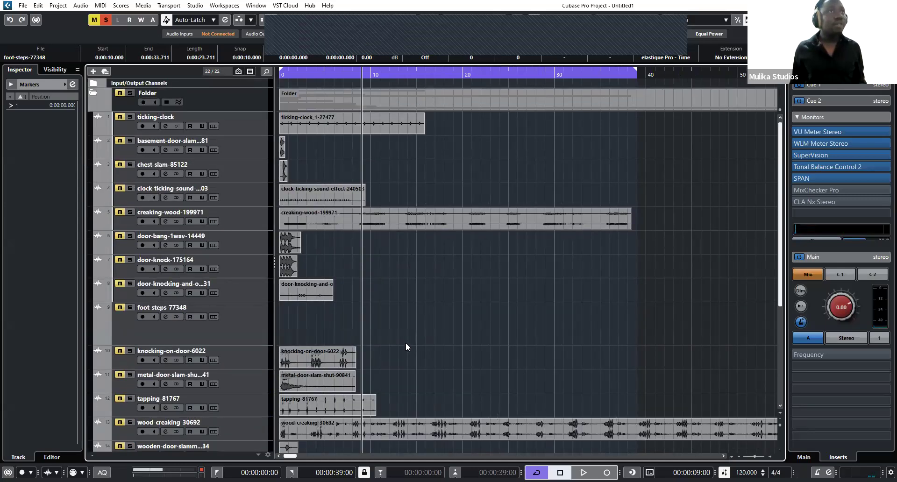
scroll(406, 343, "down", 5)
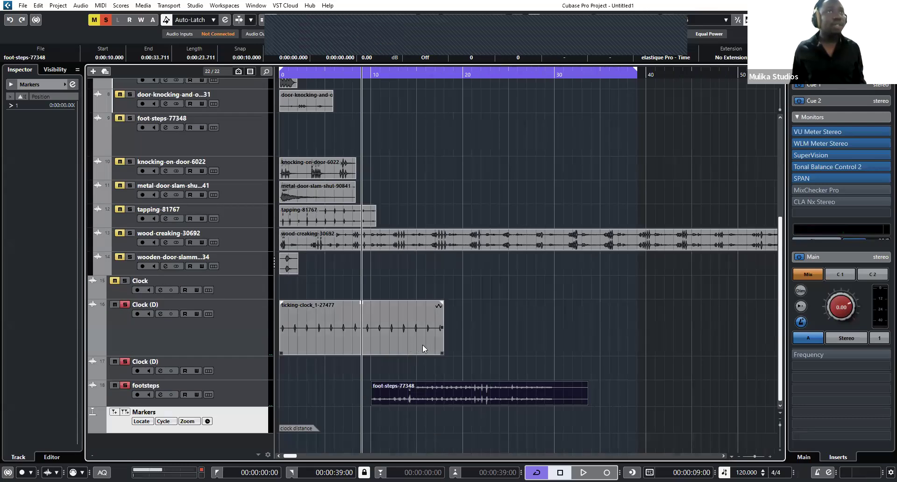
key("space")
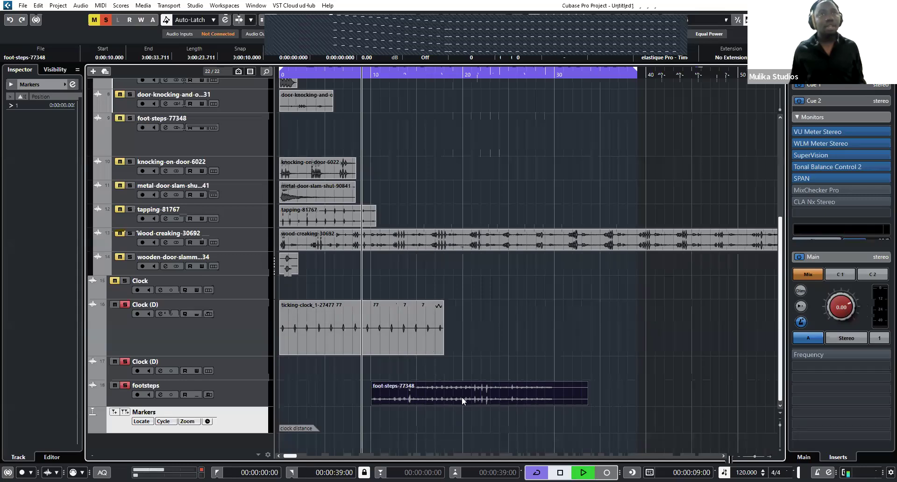
Return the foot-steps event to a start at 15 seconds.
left_click(436, 389)
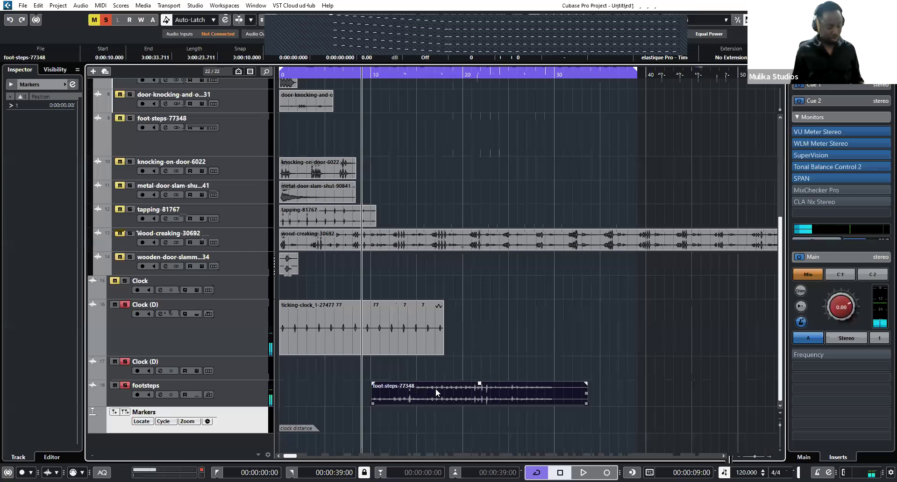
key("ctrl+Right")
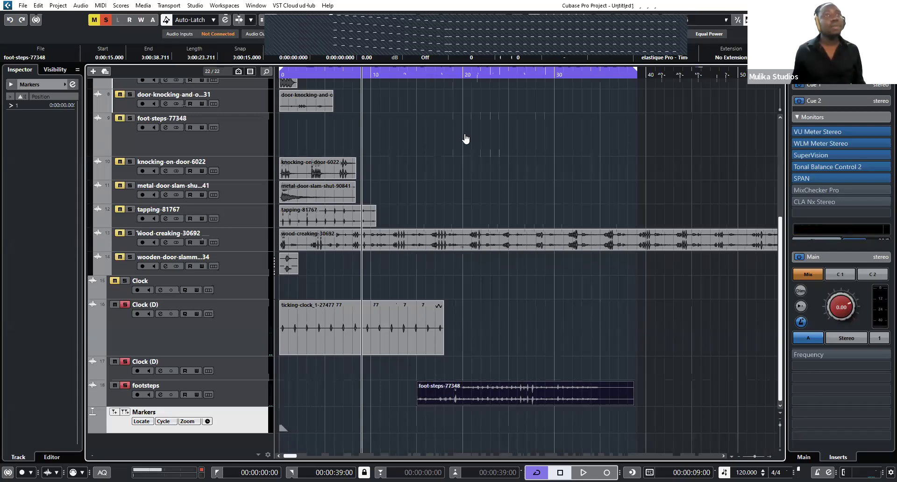
Switch to the Pixabay page in the browser and search its sound effects for "feet".
key("alt+Tab")
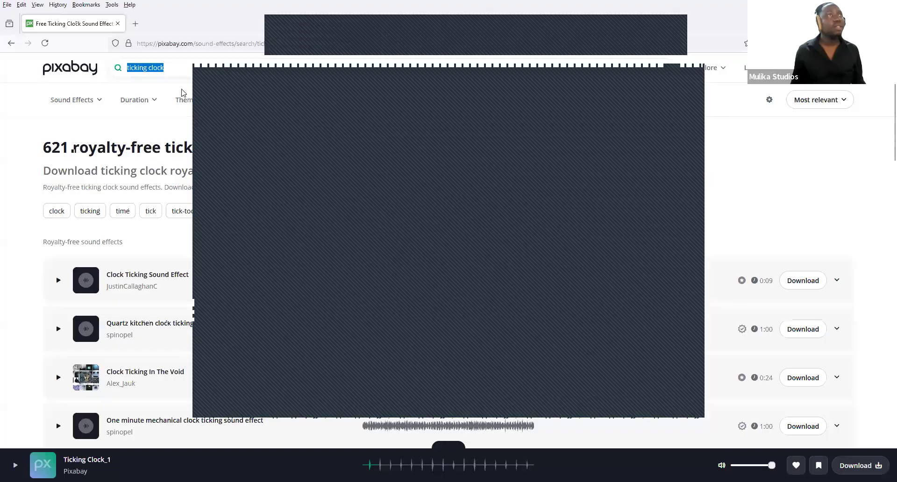
triple_click(179, 71)
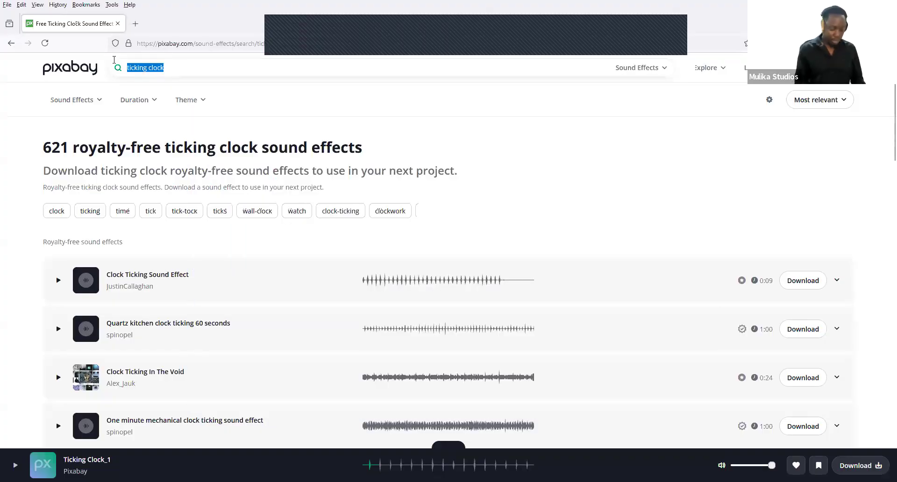
type("feet")
key("Return")
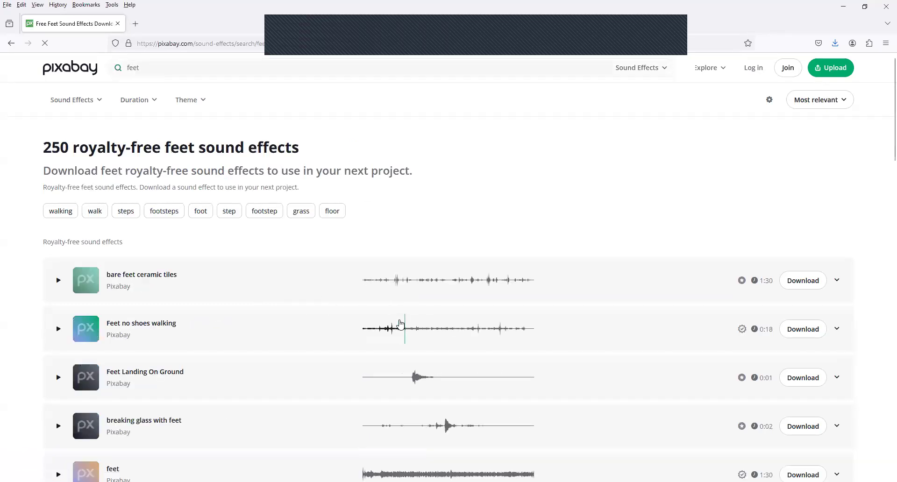
Browse the feet sound effects and preview "Footsteps on Tile" and "walking for cartoon 1".
scroll(401, 321, "down", 4)
scroll(401, 321, "down", 4)
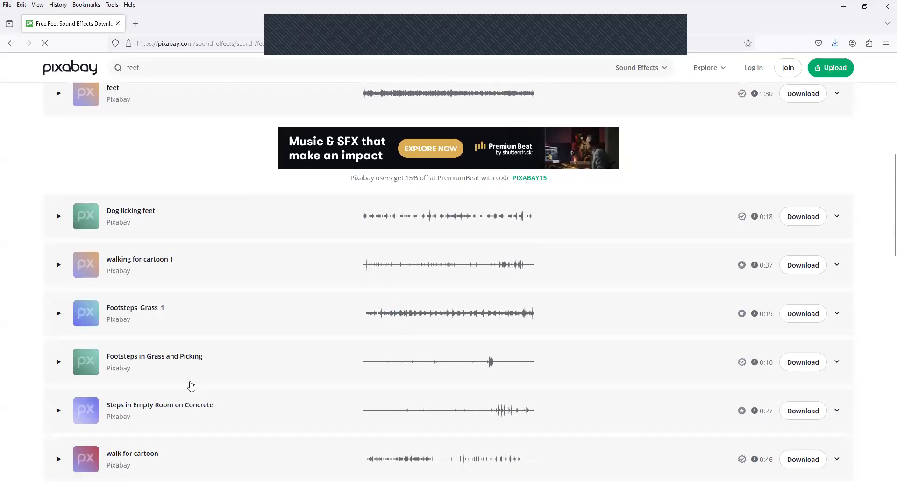
scroll(215, 358, "down", 2)
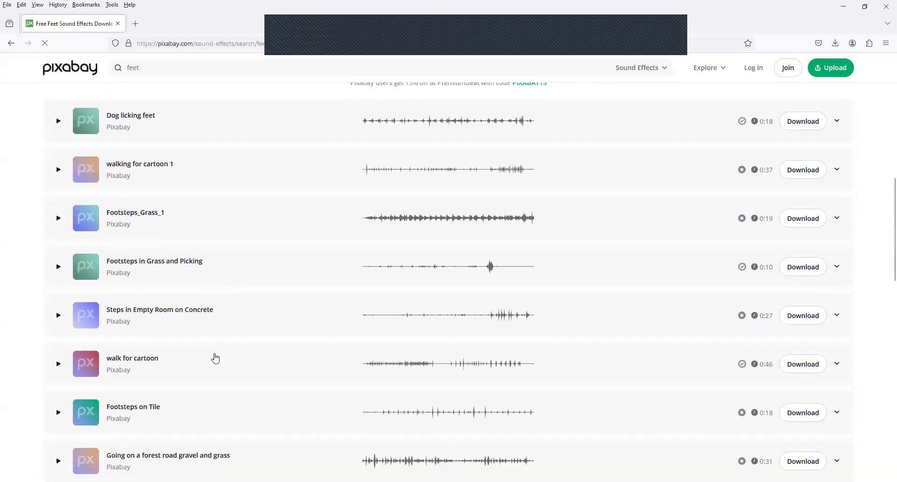
scroll(216, 358, "down", 1)
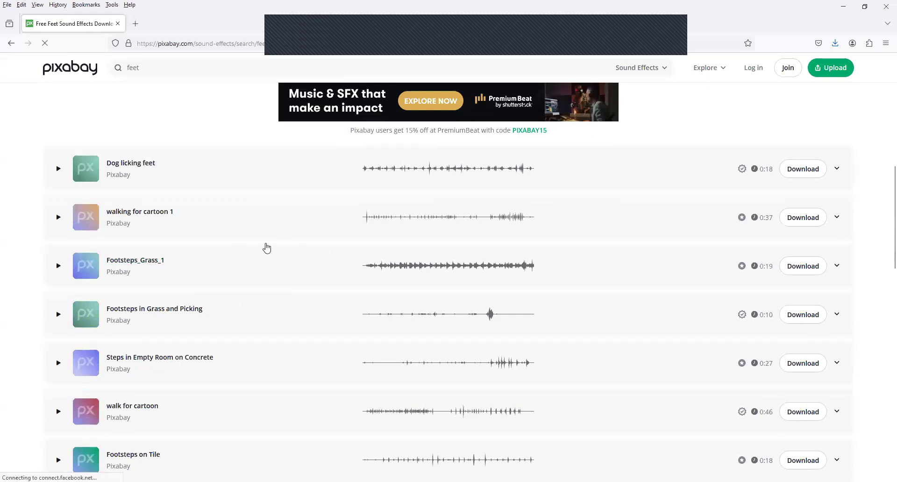
scroll(308, 299, "down", 2)
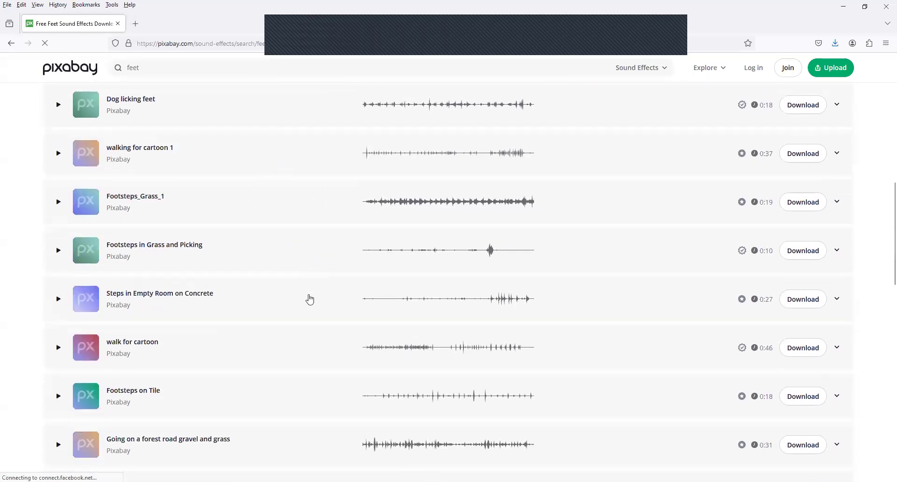
left_click(59, 365)
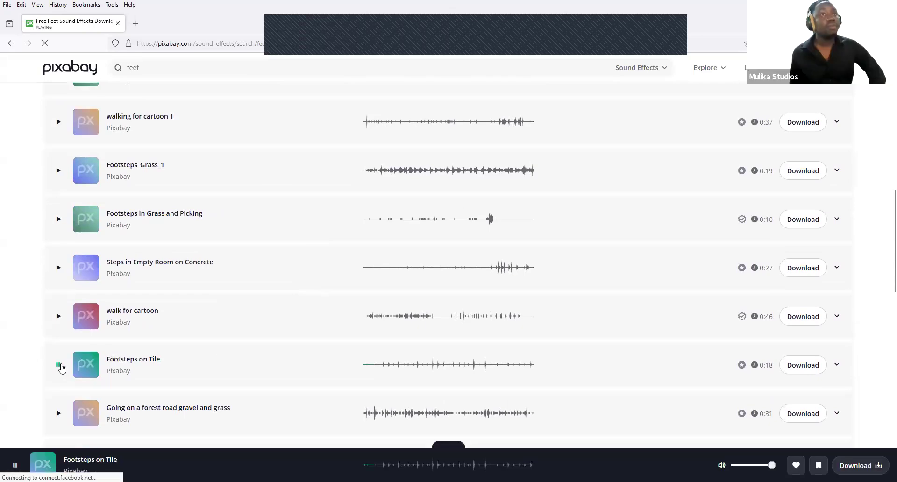
left_click(60, 366)
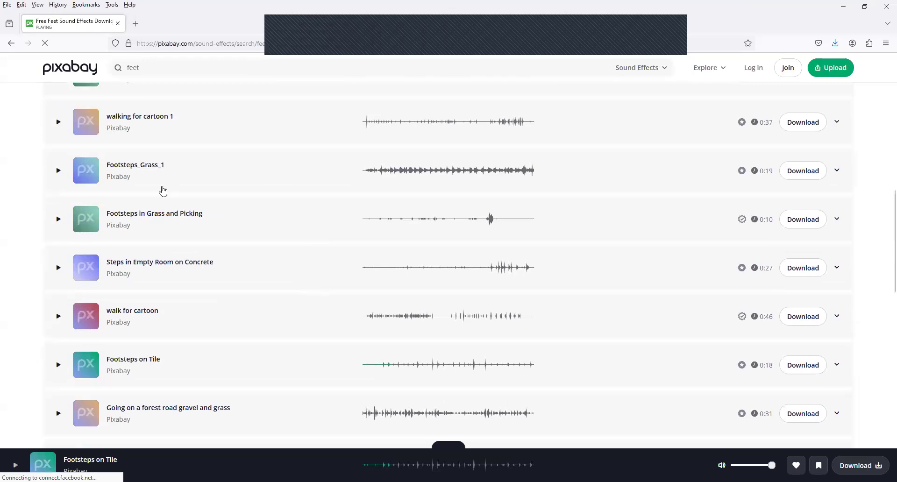
left_click(58, 122)
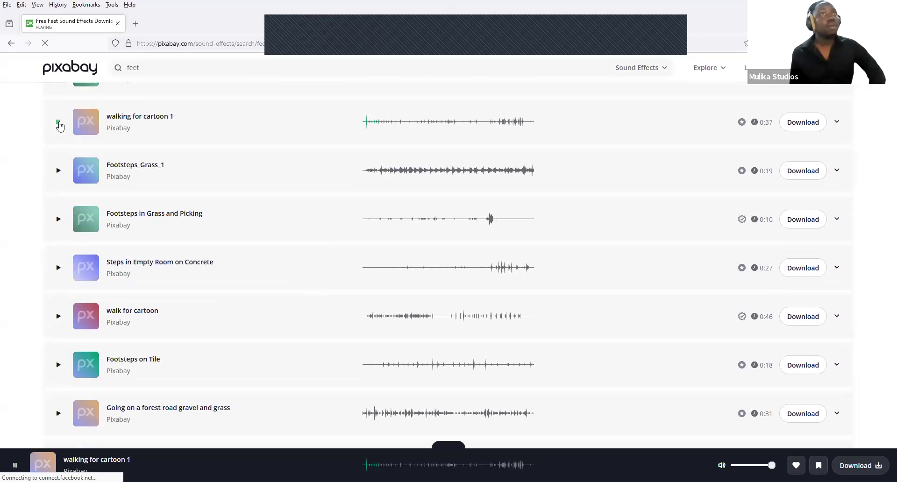
left_click(59, 123)
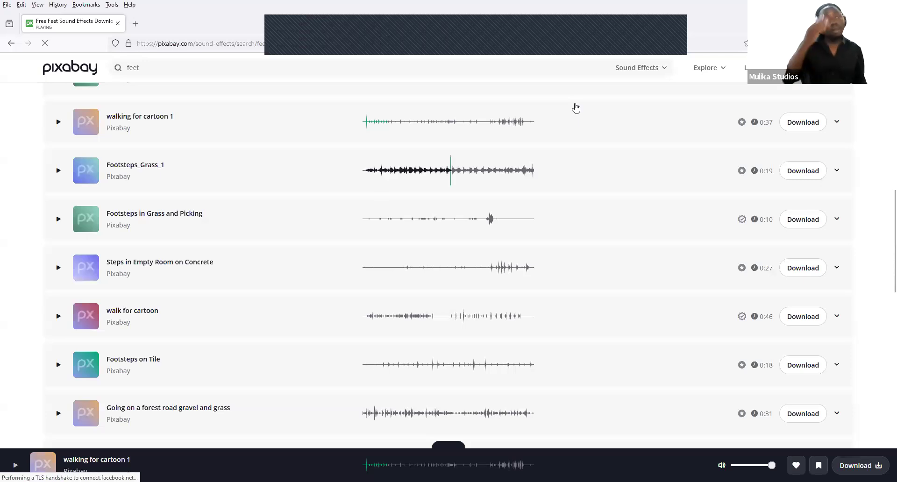
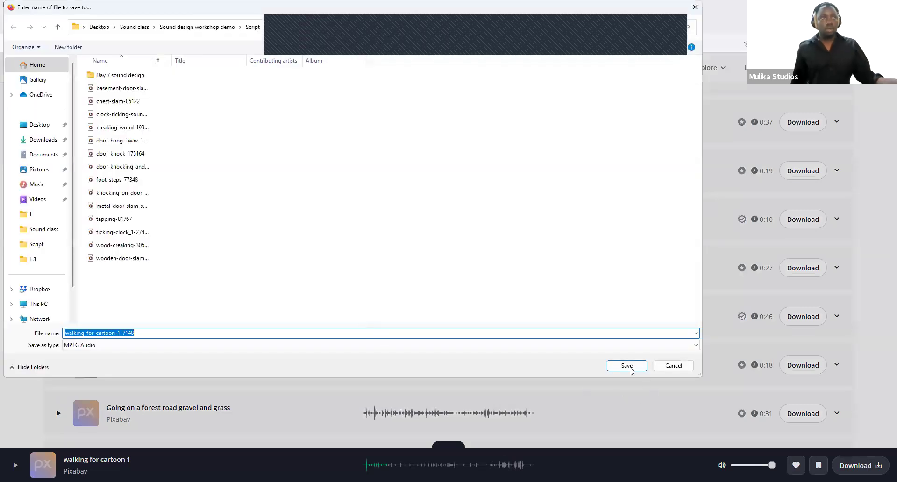
Save the "walking for cartoon 1" download in the Script folder under the file name "walking- feet 22".
left_click(172, 333)
key("BackSpace")
key("BackSpace")
key("BackSpace")
key("BackSpace")
key("BackSpace")
key("BackSpace")
key("BackSpace")
key("BackSpace")
key("BackSpace")
key("BackSpace")
key("BackSpace")
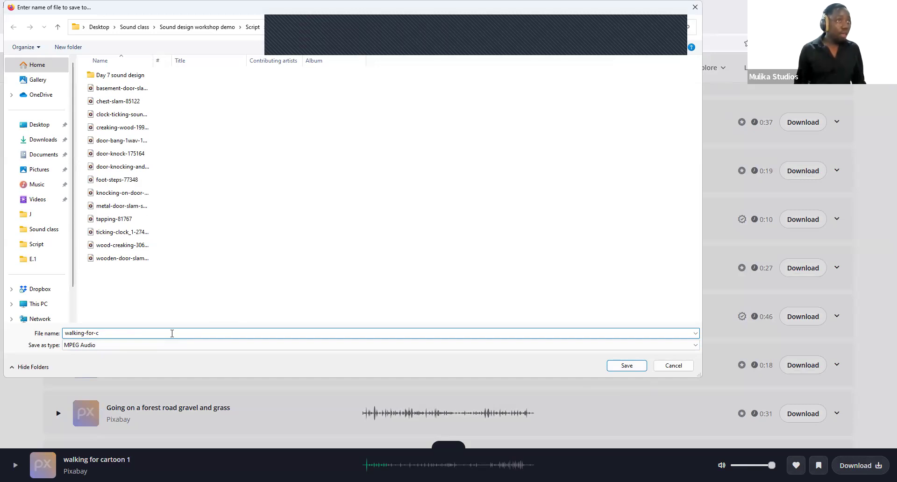
key("BackSpace")
key("BackSpace")
key("BackSpace")
key("BackSpace")
key("BackSpace")
type("feet 22")
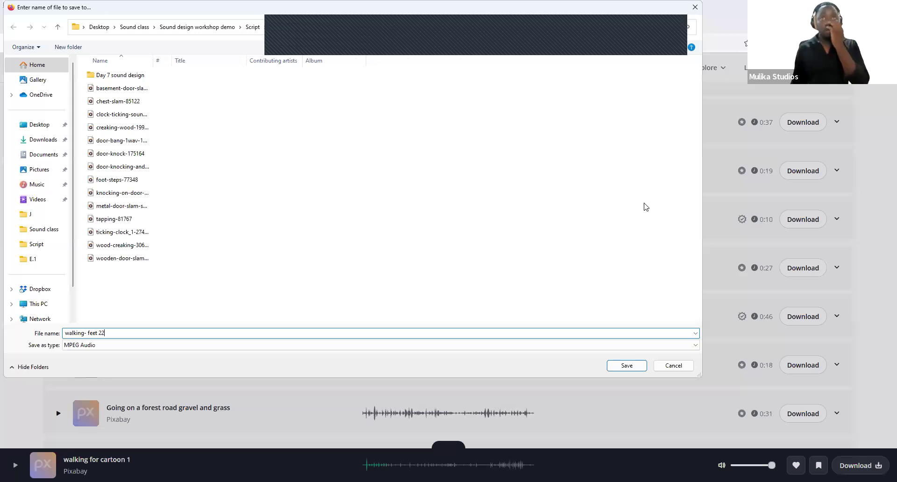
key("Return")
left_click(574, 229)
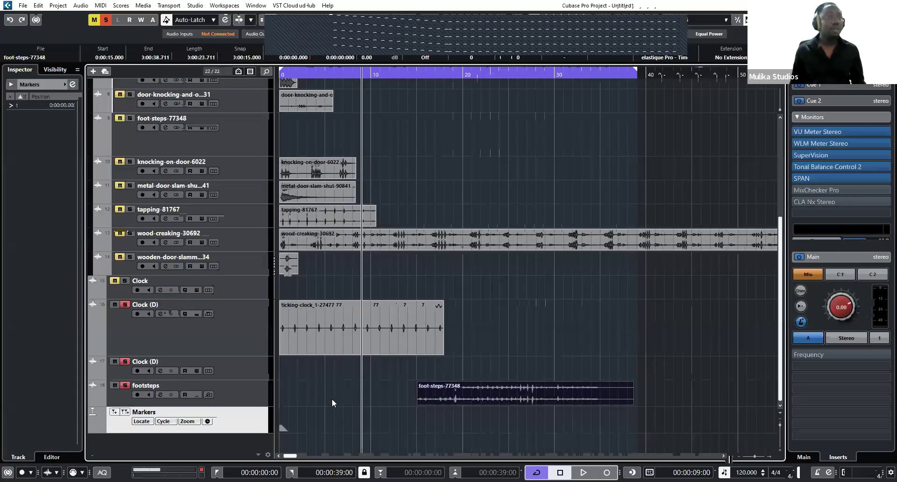
Import the audio file "walking- feet 22" from the Script folder's Audio subfolder onto the foot-steps-77348 track.
scroll(307, 365, "up", 5)
left_click(210, 310)
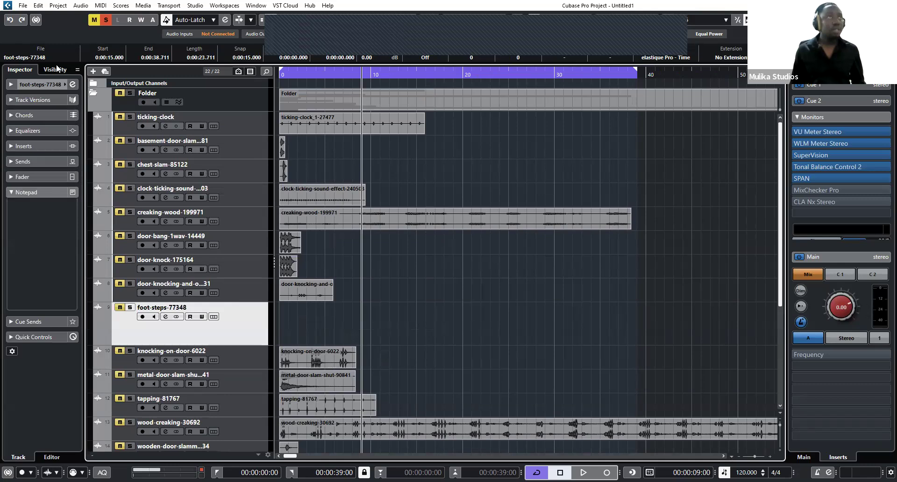
left_click(24, 7)
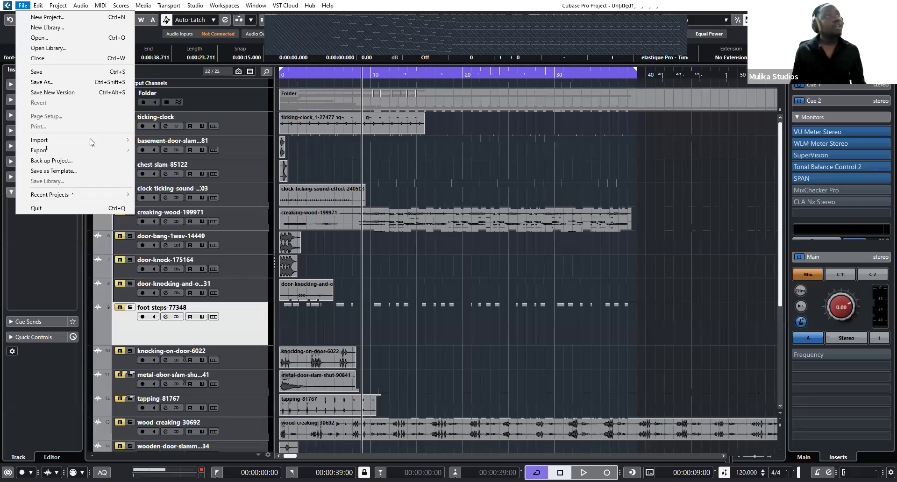
mouse_move(92, 140)
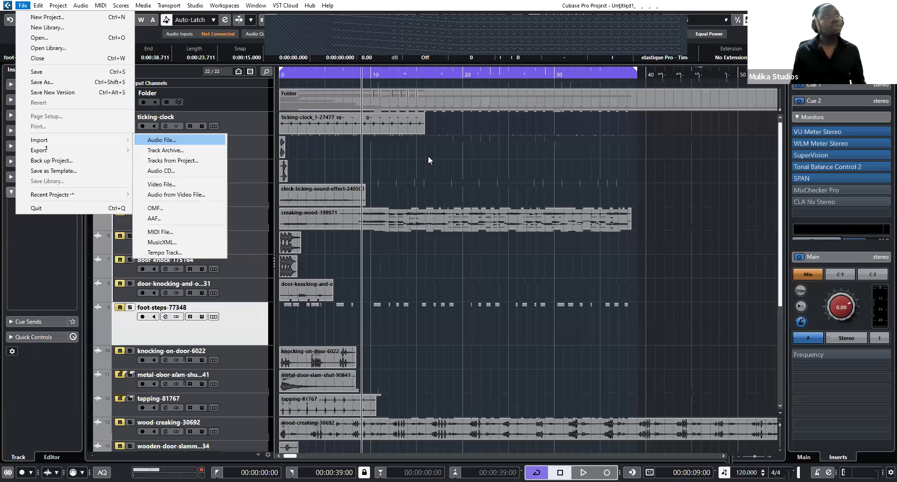
left_click(159, 140)
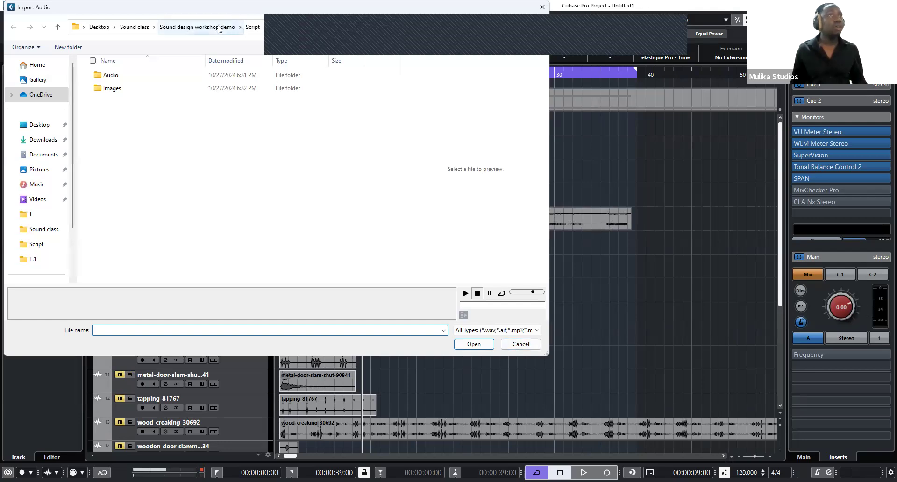
left_click(252, 27)
double_click(247, 75)
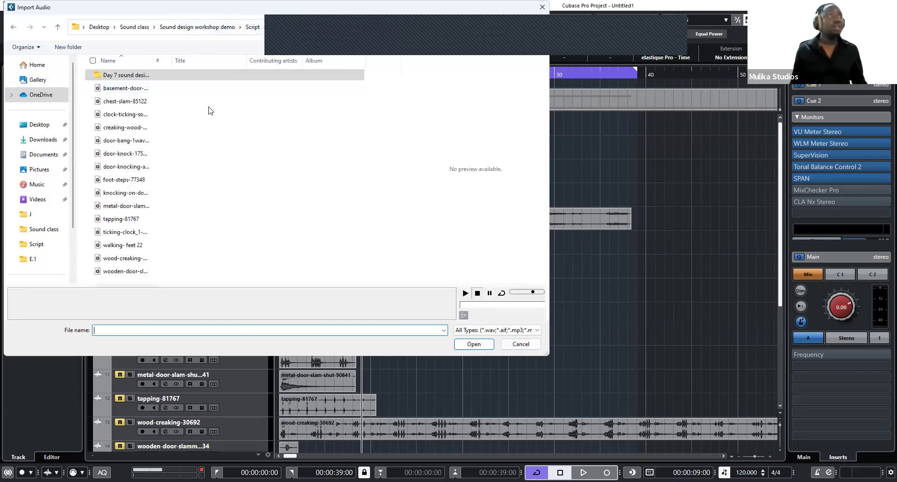
double_click(153, 60)
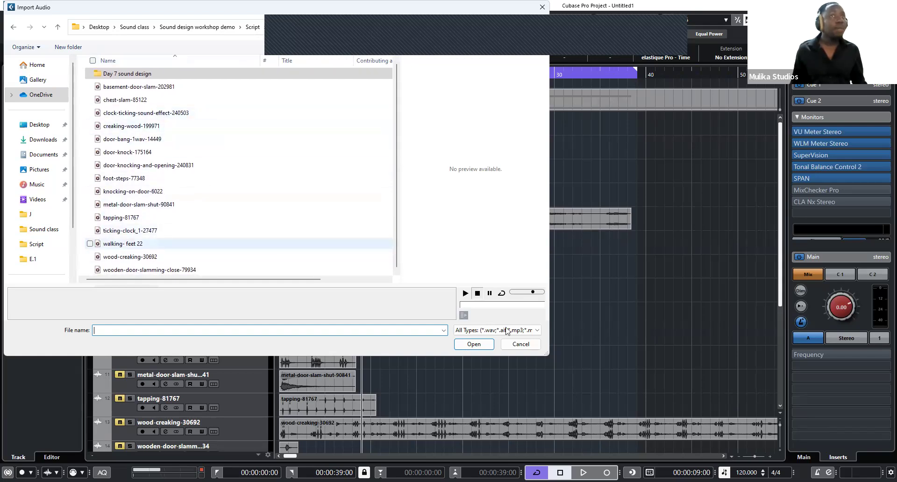
left_click(474, 345)
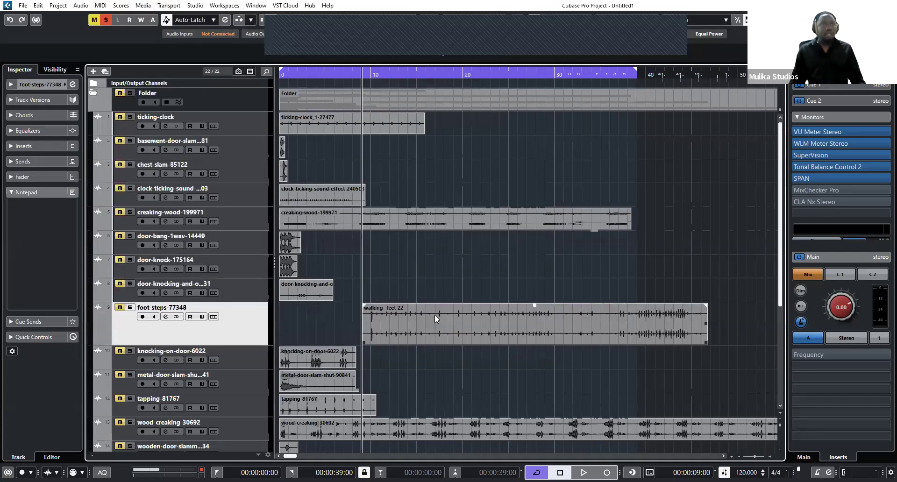
Move the imported walking- feet 22 event to the project start at 0 seconds.
left_click_drag(435, 315, 350, 304)
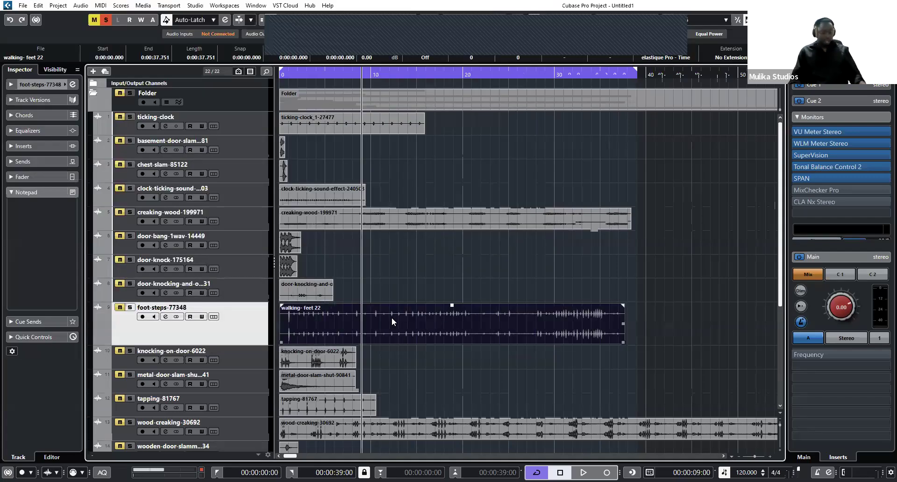
key("Delete")
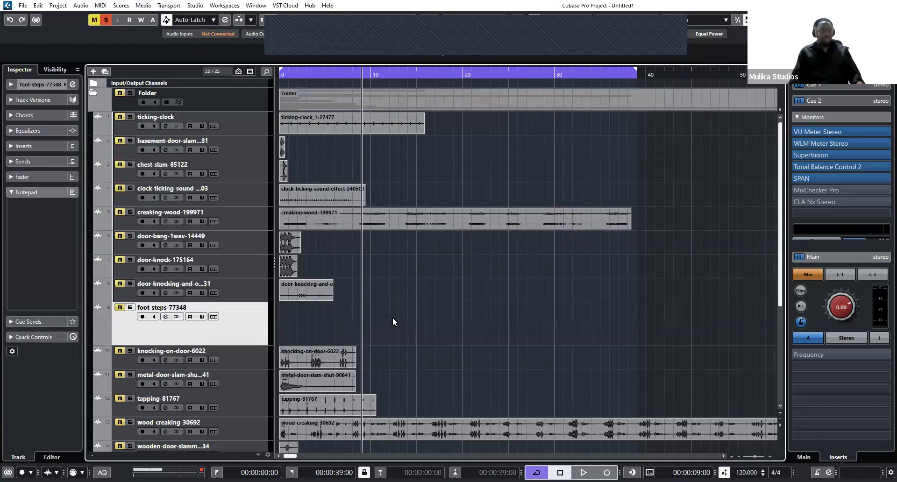
key("ctrl+z")
left_click(366, 330)
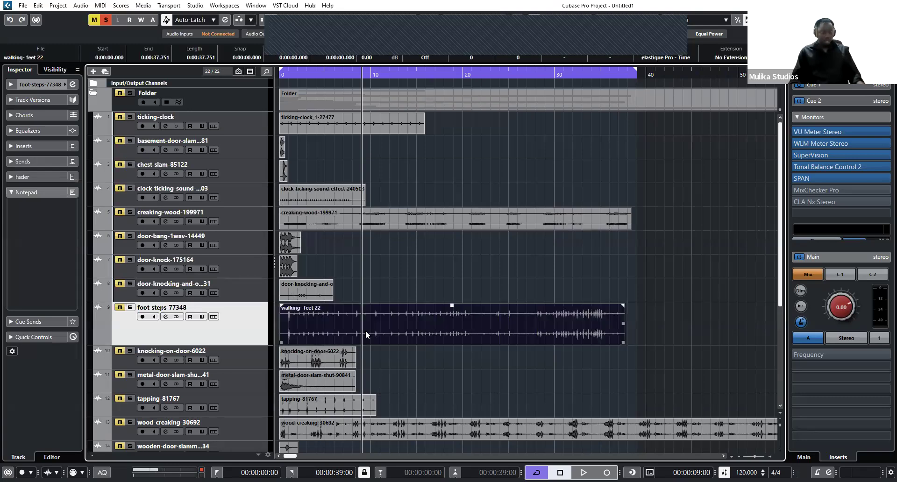
Move the Markers track to the top of the track list, above the Folder track.
scroll(409, 351, "down", 5)
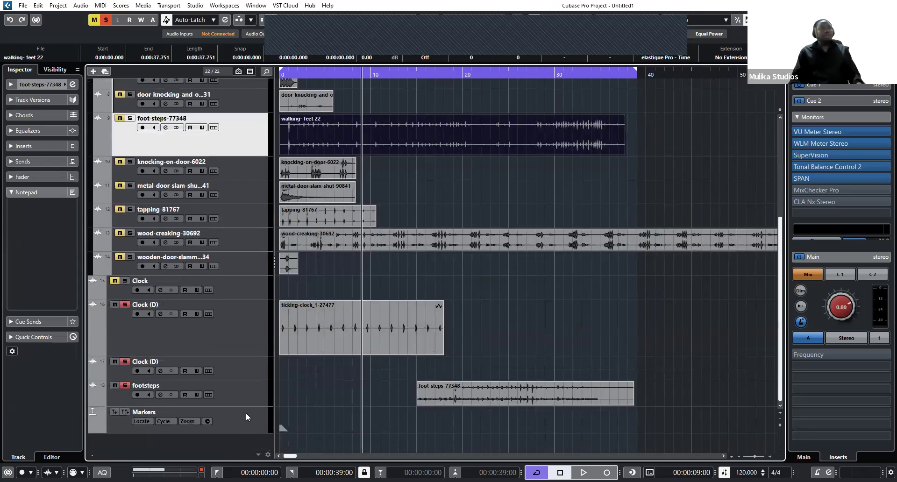
left_click_drag(252, 422, 219, 119)
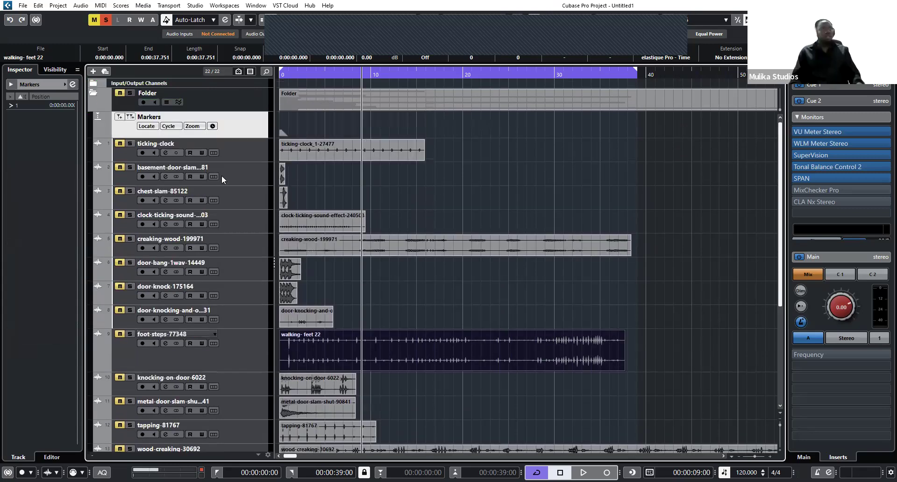
key("ctrl+z")
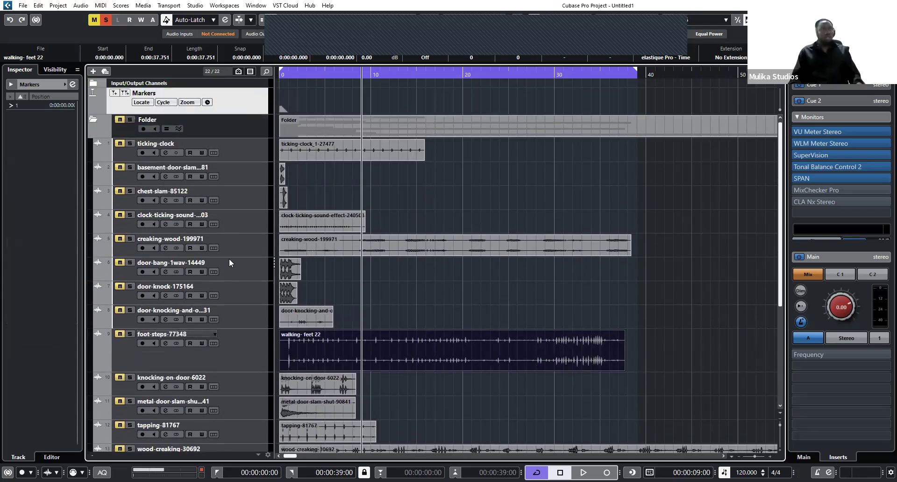
Paste a copy of the walking- feet 22 event onto the footsteps track at 9 seconds and increase that track's height.
scroll(241, 421, "down", 5)
left_click(244, 419)
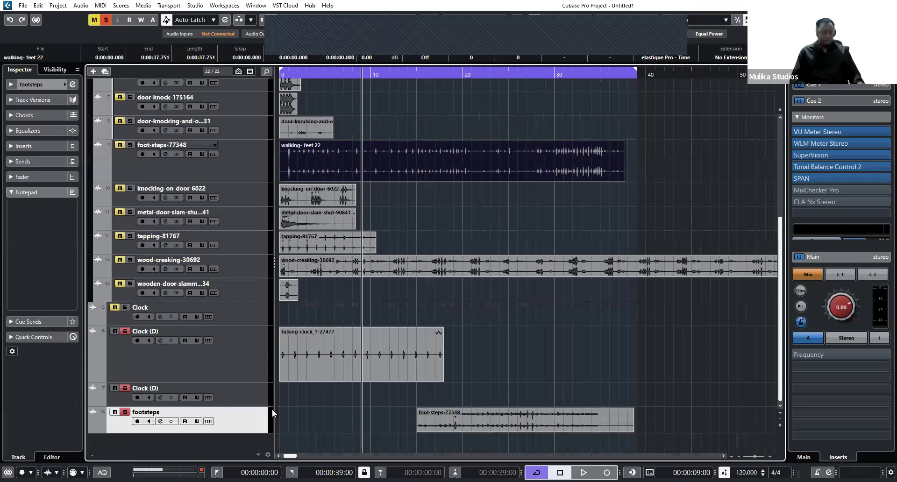
key("ctrl+v")
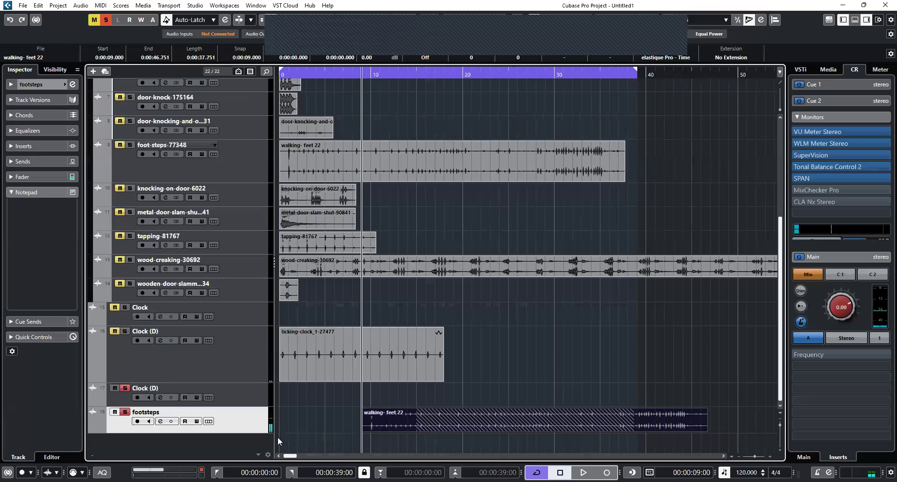
left_click_drag(260, 432, 257, 447)
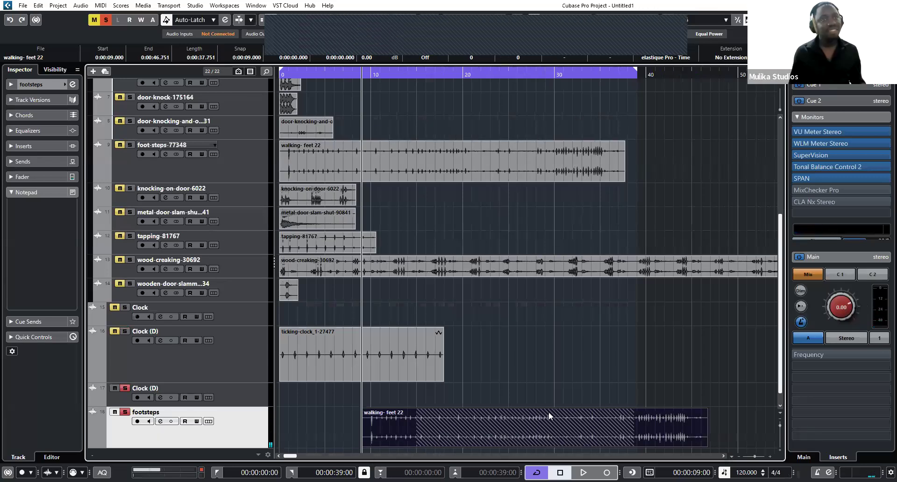
scroll(545, 413, "down", 1)
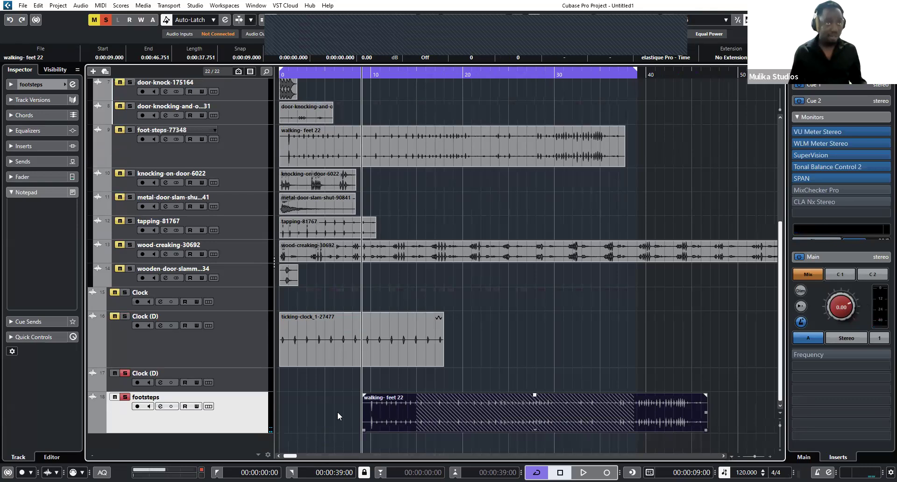
Trim the beginning of the walking- feet 22 event on the footsteps track so it starts at about 10.045 seconds.
key("h")
key("h")
key("h")
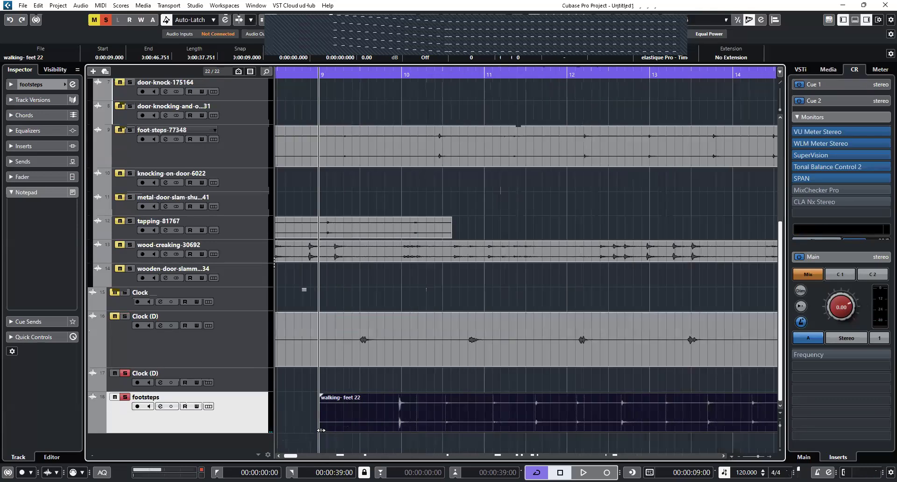
left_click(408, 427)
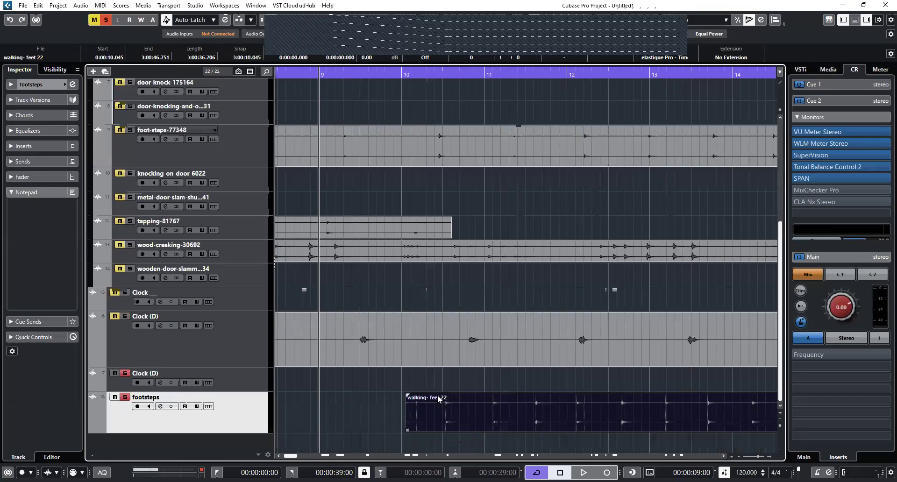
key("g")
key("g")
key("g")
key("g")
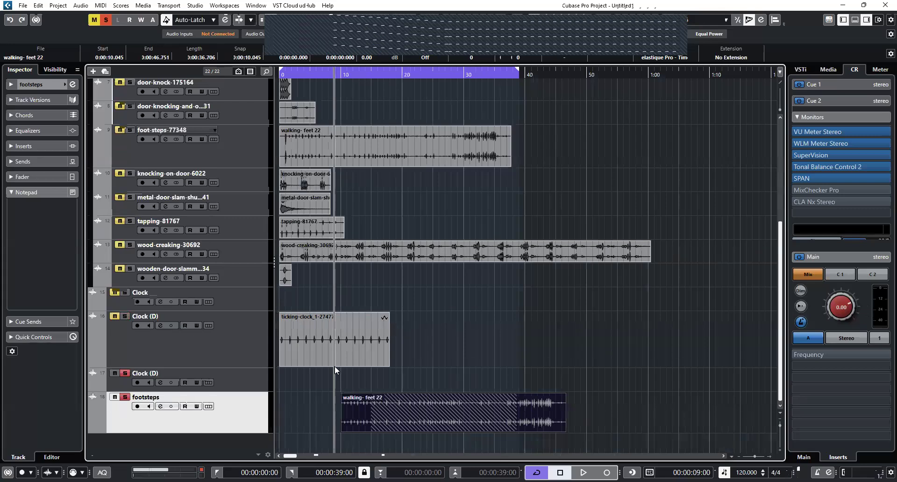
Play the footsteps track and split its walking- feet 22 event into sections, moving the long section to about 31.2 seconds.
key("space")
left_click(384, 410)
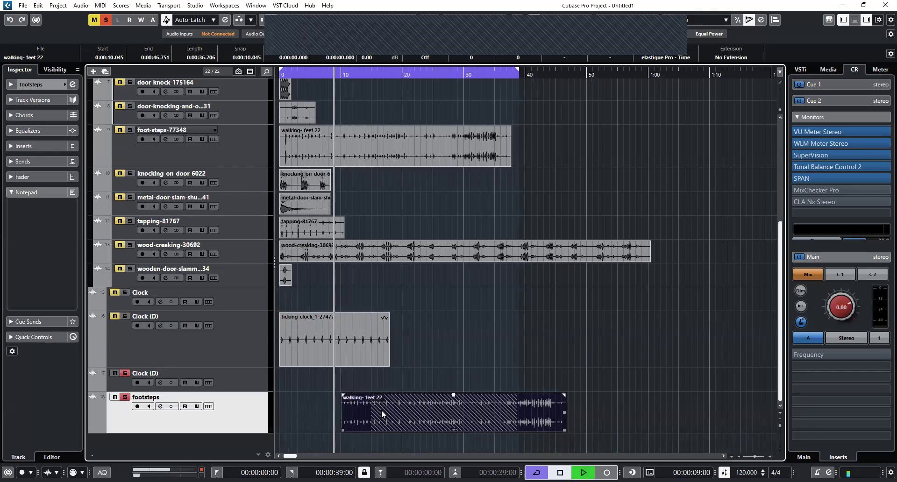
key("3")
key("1")
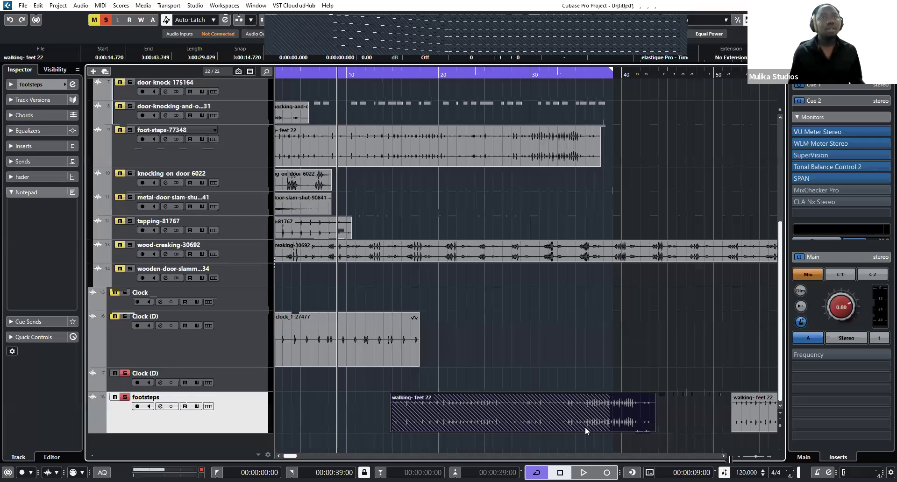
key("3")
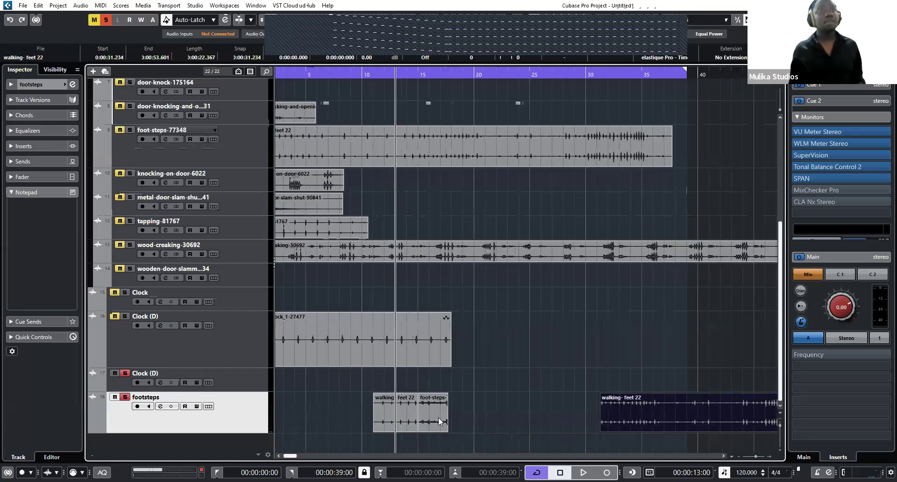
Delete the leftover foot-steps piece after the short walking clips and move the long walking- feet 22 section to 26 seconds.
left_click(438, 417)
key("Delete")
key("space")
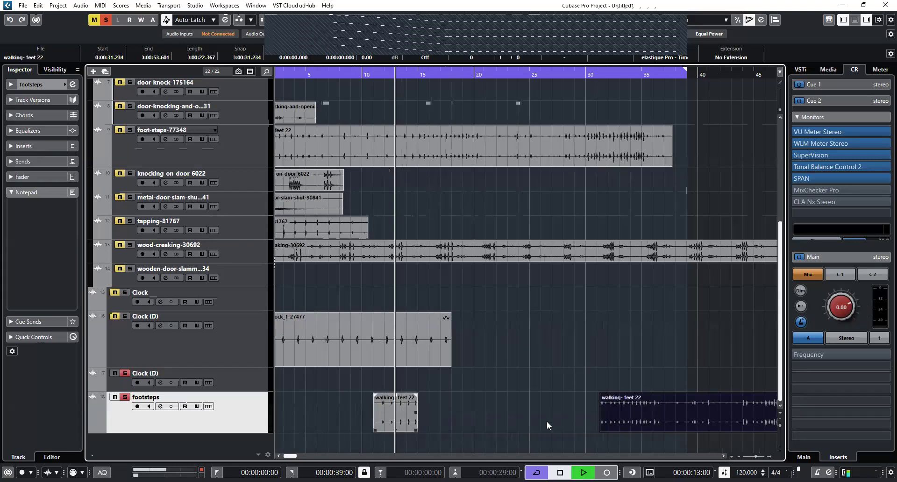
key("space")
key("g")
left_click_drag(507, 413, 475, 413)
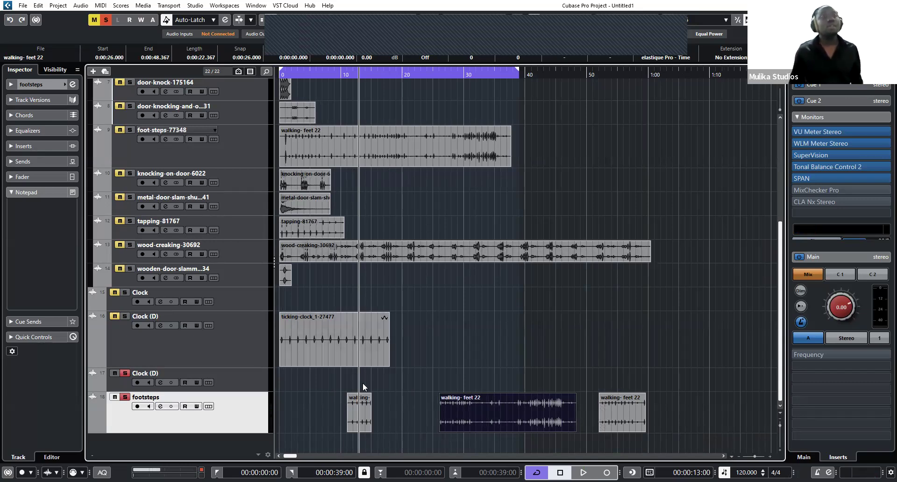
key("h")
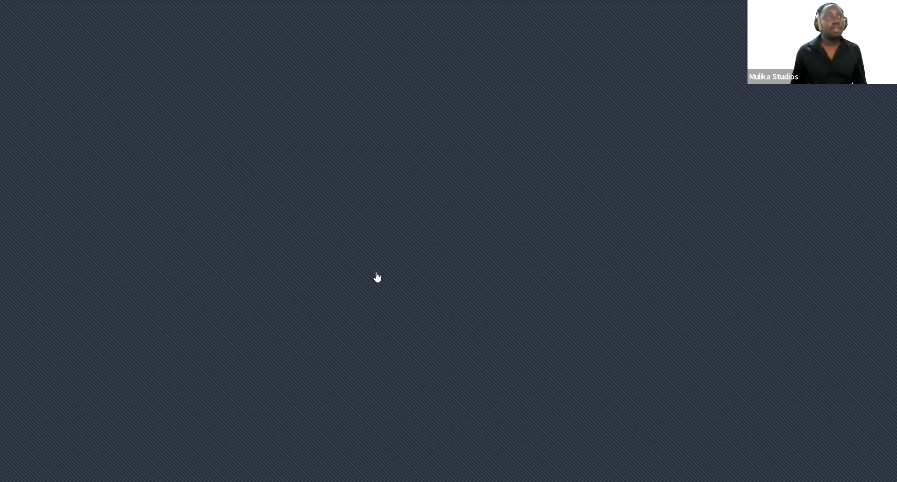
Switch to the Pixabay page in the browser and search its sound effects for "briefcase".
scroll(199, 135, "down", 15)
scroll(196, 140, "up", 13)
scroll(209, 151, "up", 5)
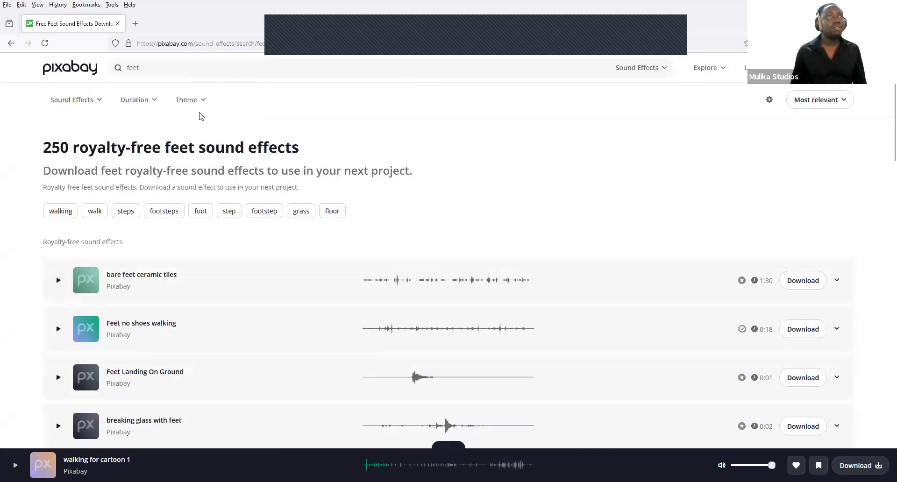
left_click(175, 67)
key("ctrl+a")
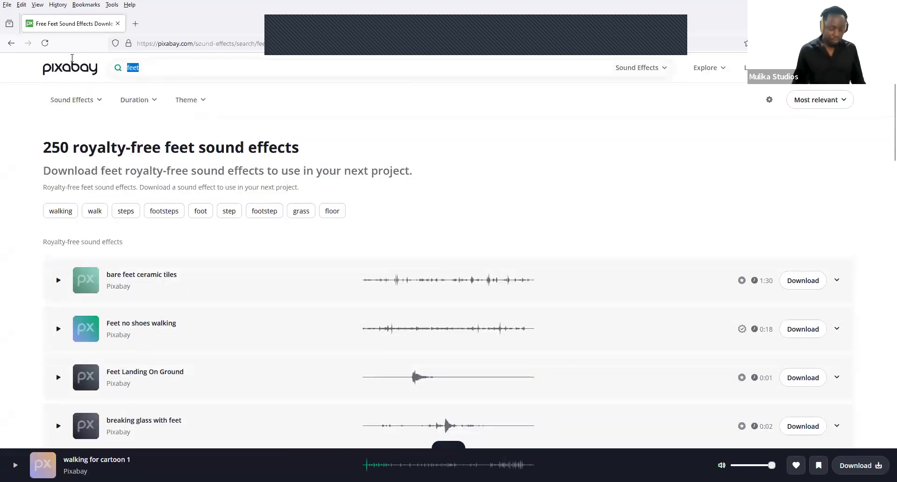
type("o")
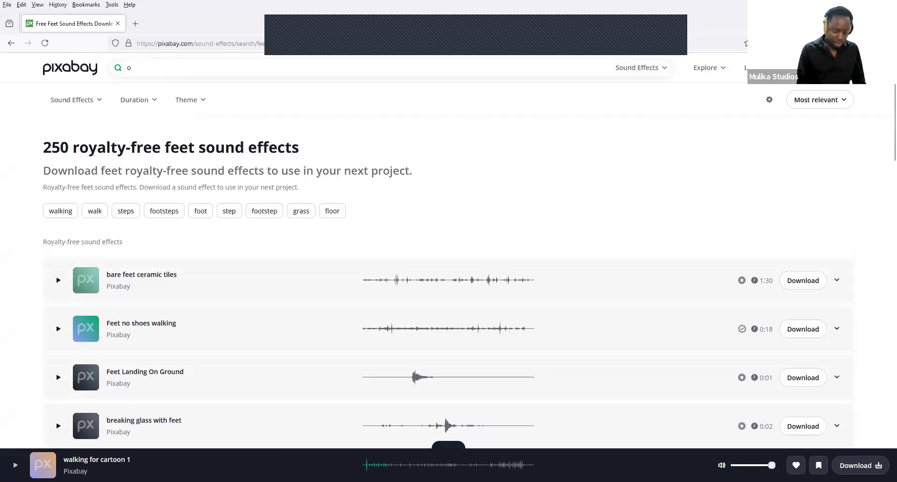
key("BackSpace")
type("brie")
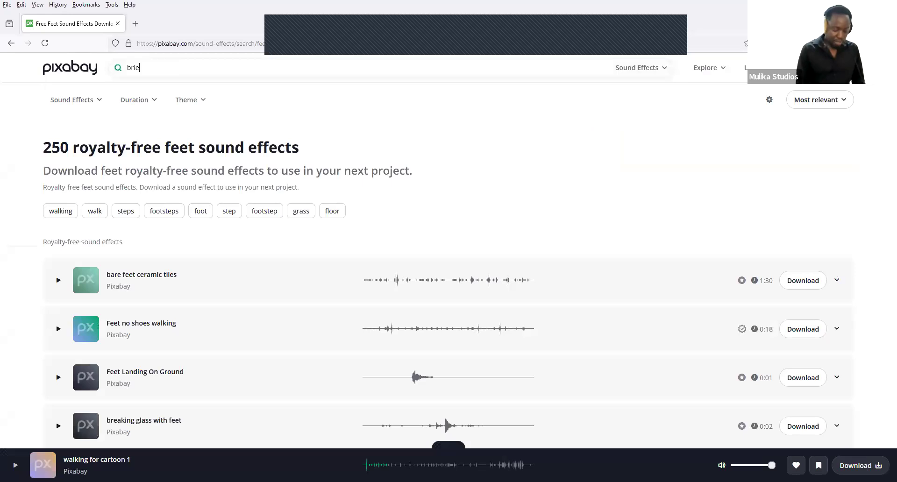
type("fcase")
key("Return")
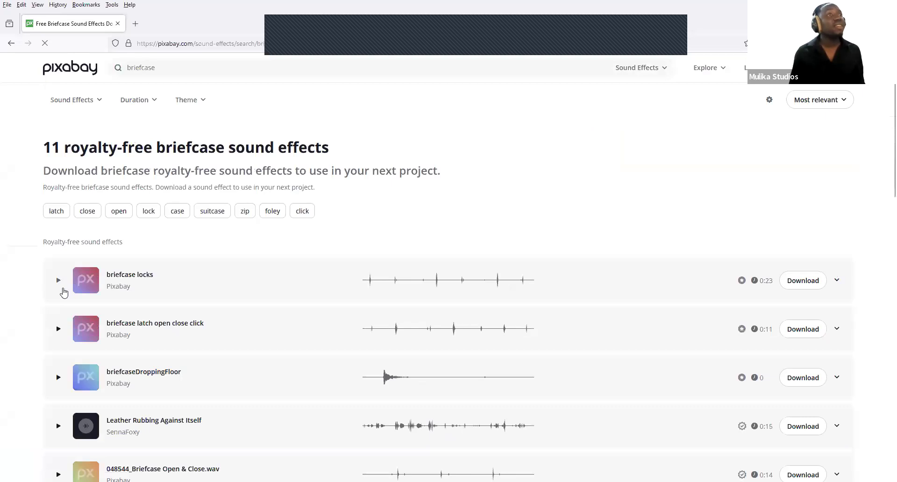
Browse the briefcase sound effects and preview "FOLEY briefcase handling".
scroll(64, 292, "down", 6)
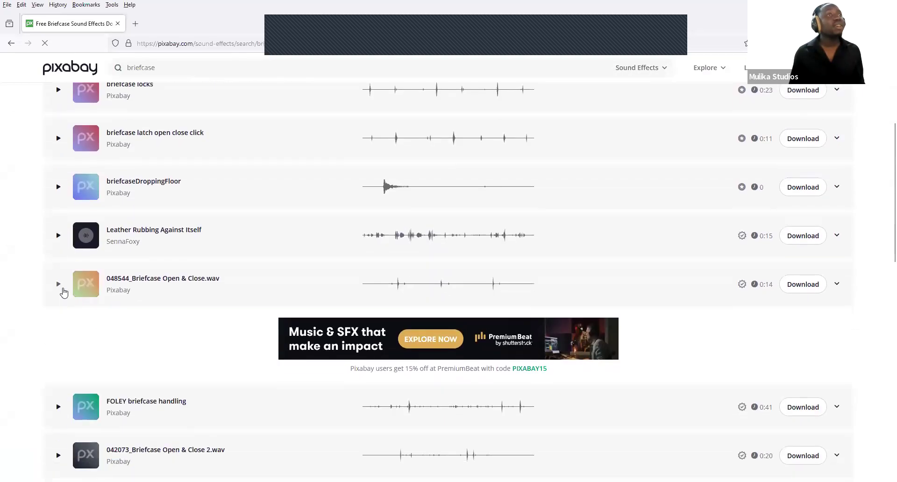
scroll(64, 293, "down", 1)
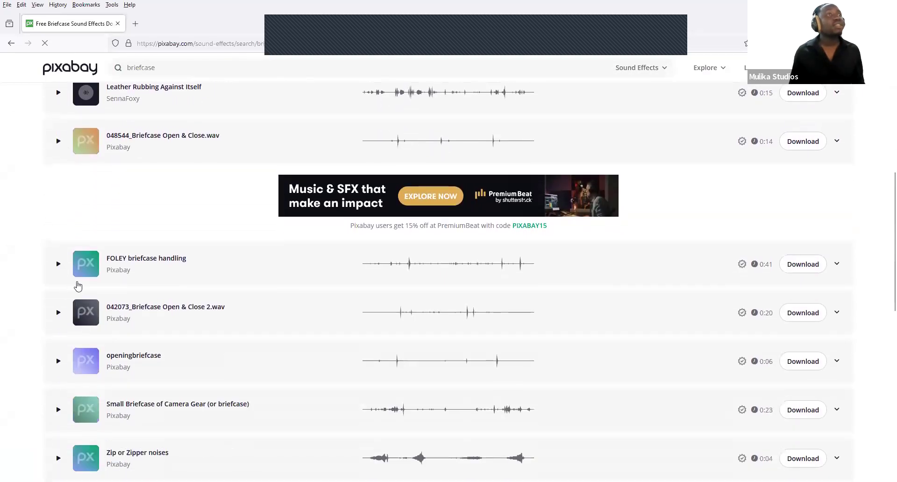
left_click(58, 266)
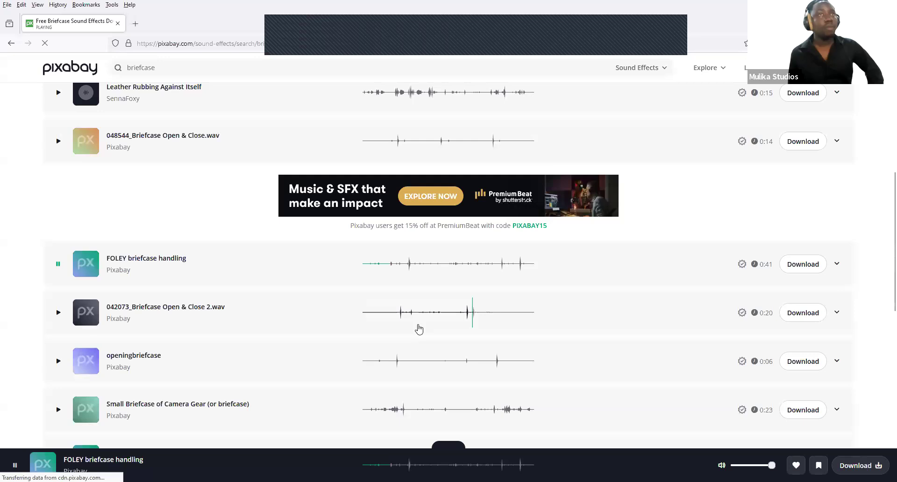
scroll(447, 312, "down", 2)
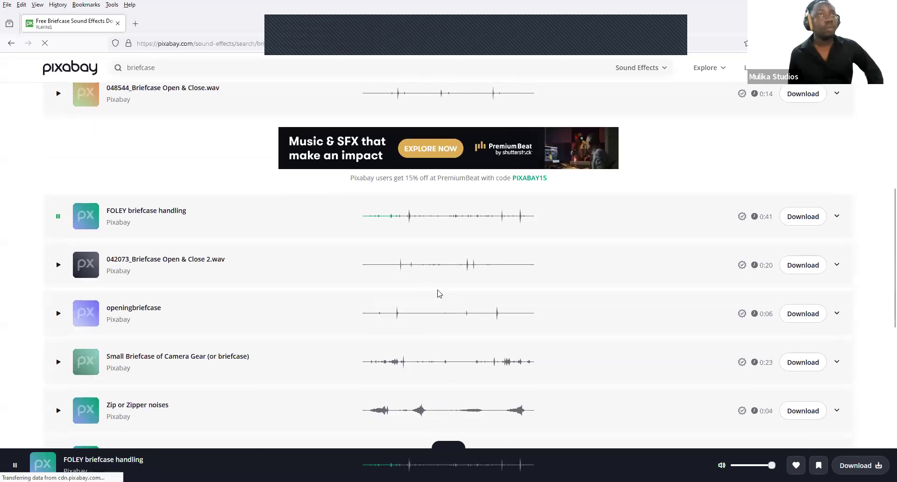
Stop the "FOLEY briefcase handling" preview and look through the rest of the briefcase sound effects.
scroll(374, 243, "down", 1)
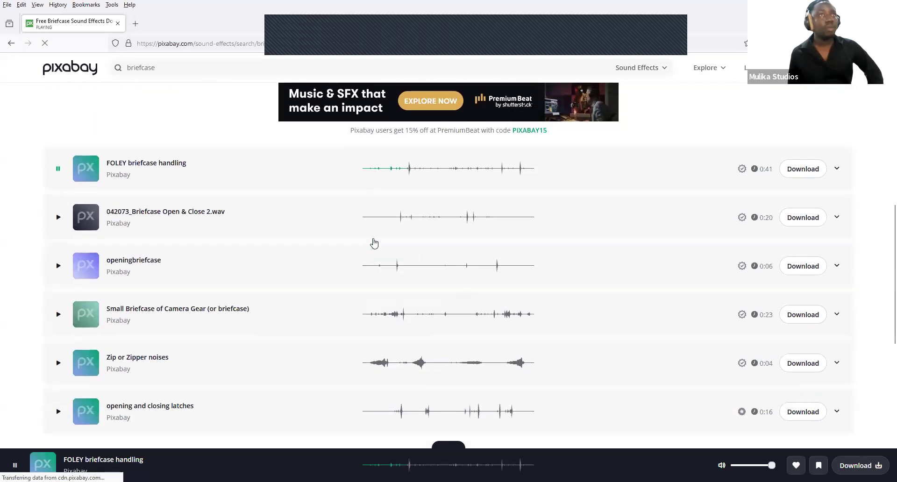
scroll(376, 241, "down", 1)
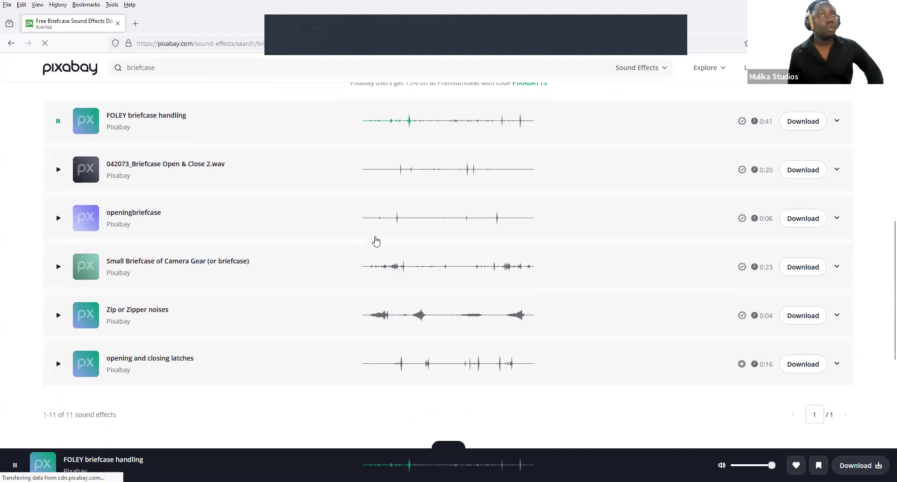
scroll(376, 241, "up", 1)
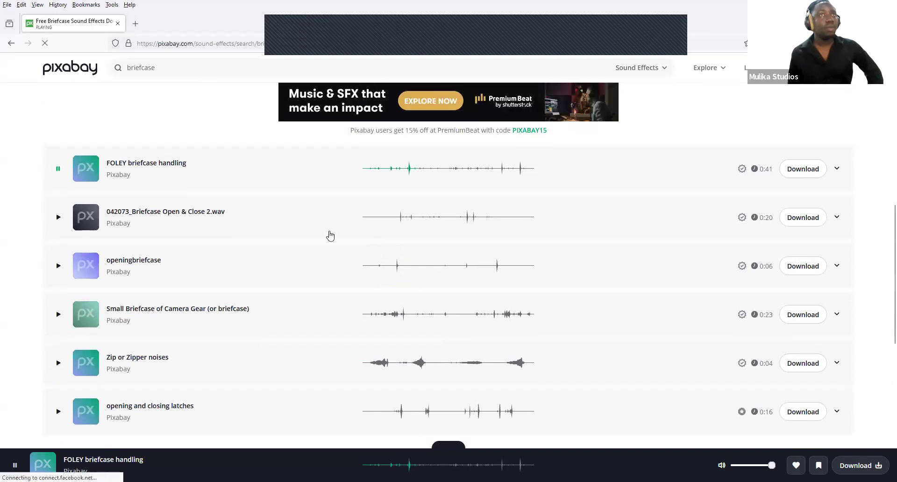
left_click(58, 169)
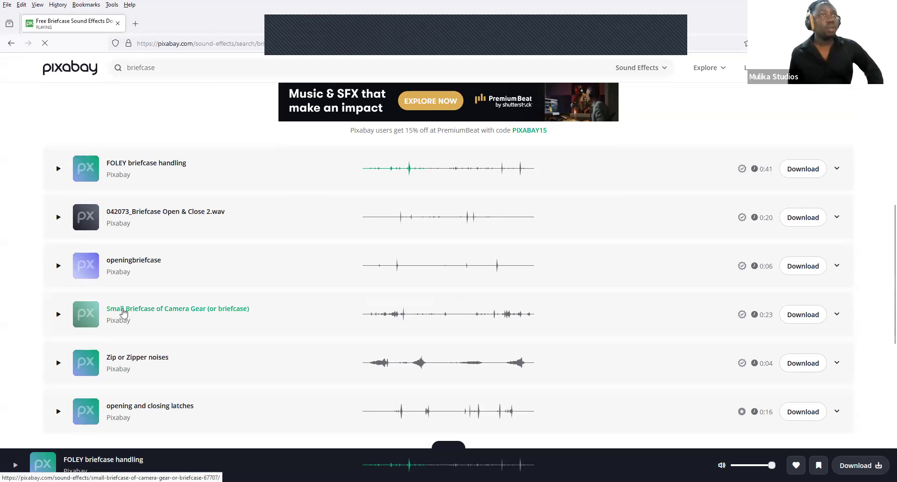
scroll(124, 313, "up", 3)
scroll(123, 313, "down", 4)
scroll(124, 312, "up", 4)
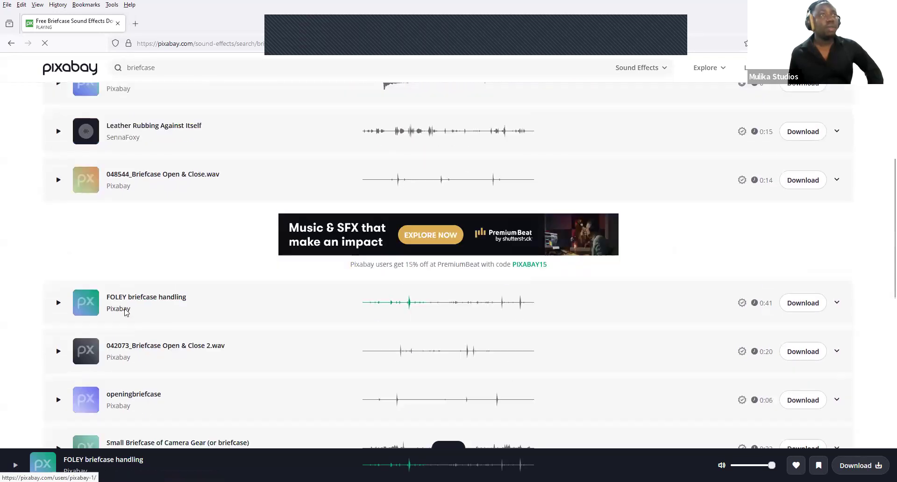
scroll(126, 312, "up", 6)
Replace the briefcase query with a sound effects search for "Placing object down".
left_click(170, 69)
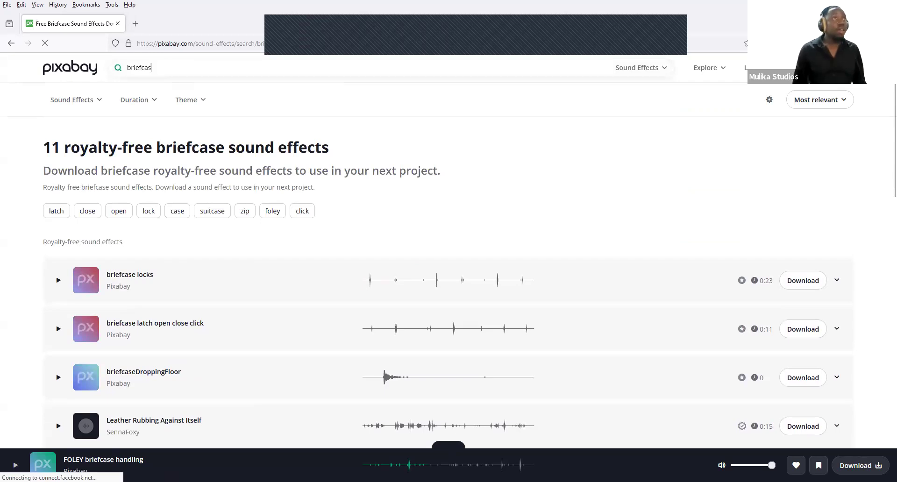
key("BackSpace")
key("BackSpace")
key("BackSpace")
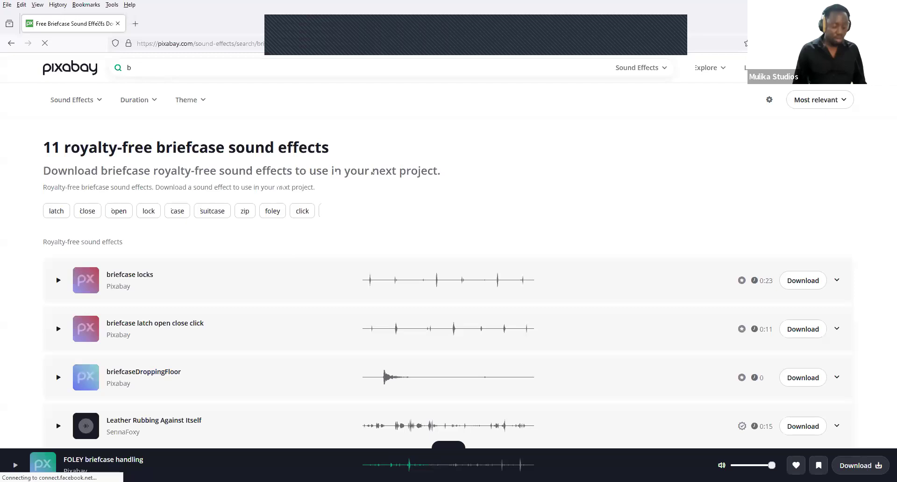
key("BackSpace")
type("Placing object down")
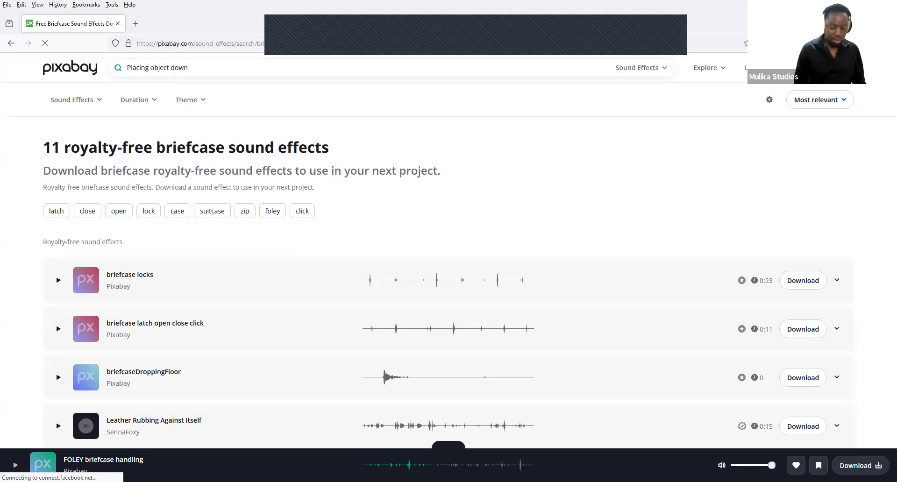
key("Return")
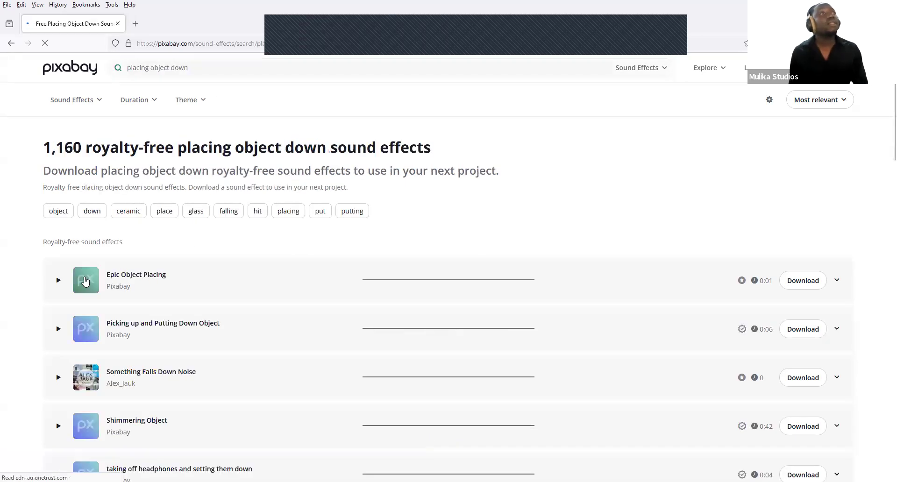
Preview the first object-placing effects, from "Epic Object Placing" to "taking off headphones and setting them down", plus "Hard object Drop".
scroll(140, 276, "down", 1)
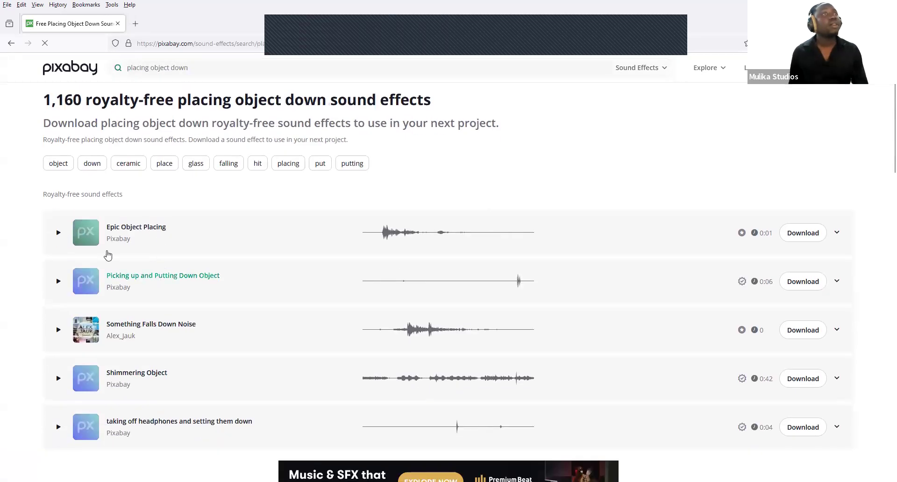
left_click(59, 233)
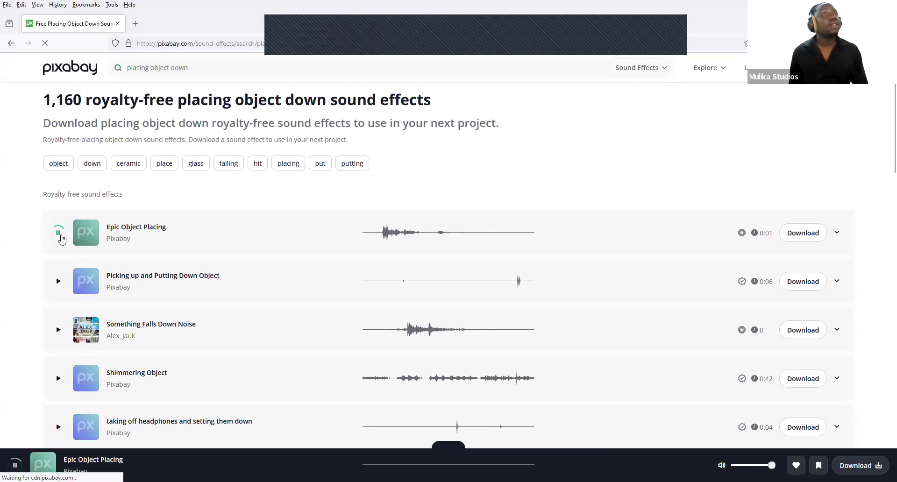
left_click(57, 281)
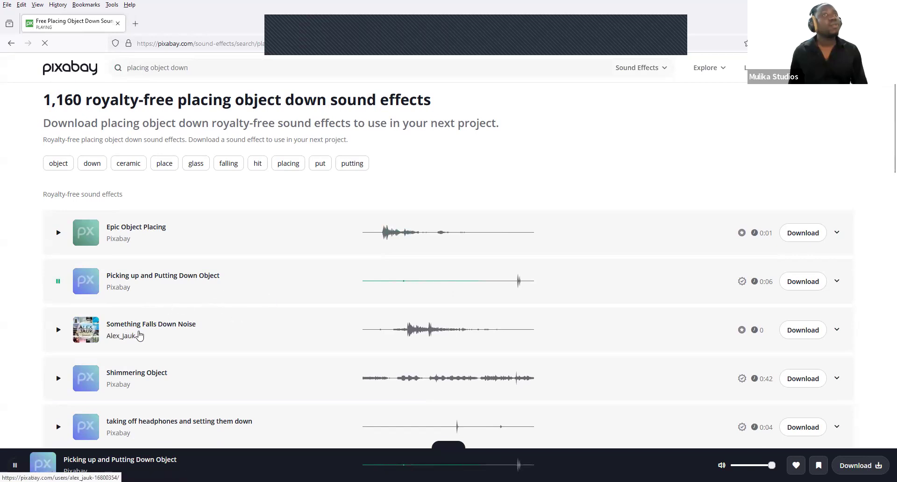
left_click(58, 329)
scroll(135, 322, "down", 2)
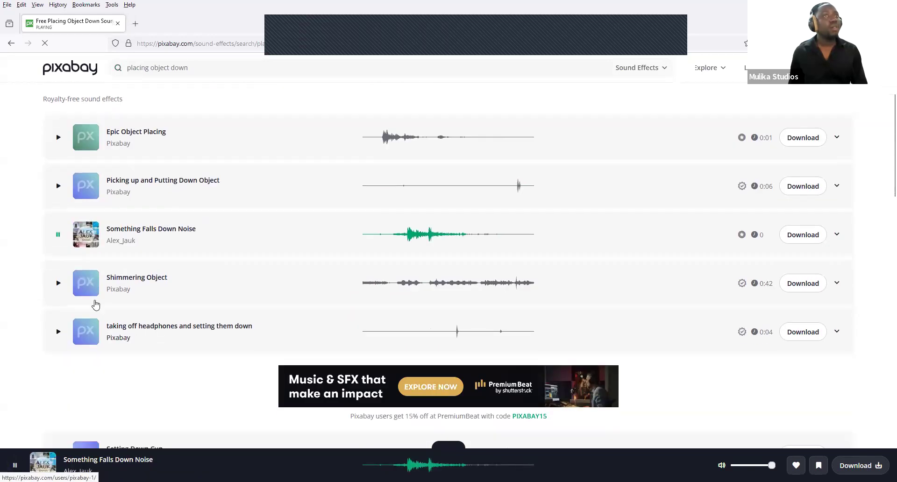
left_click(59, 283)
scroll(74, 285, "down", 2)
left_click(58, 235)
scroll(147, 260, "down", 4)
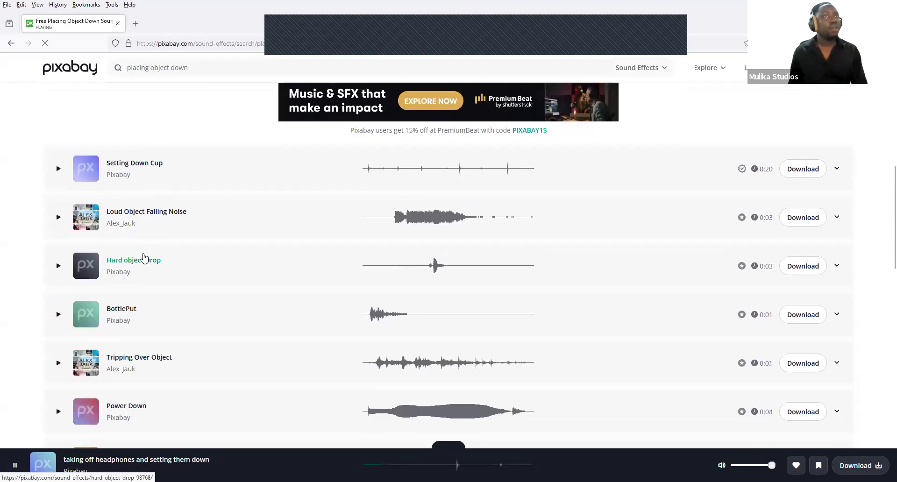
scroll(145, 259, "up", 2)
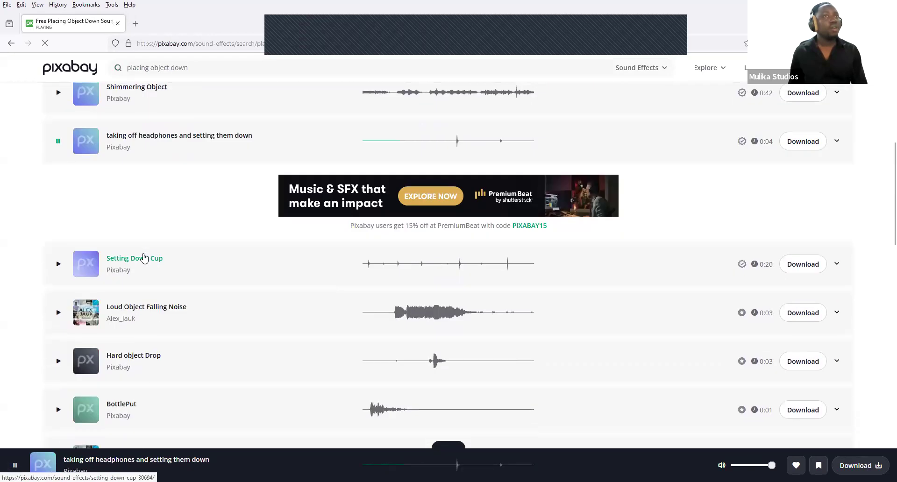
left_click(58, 361)
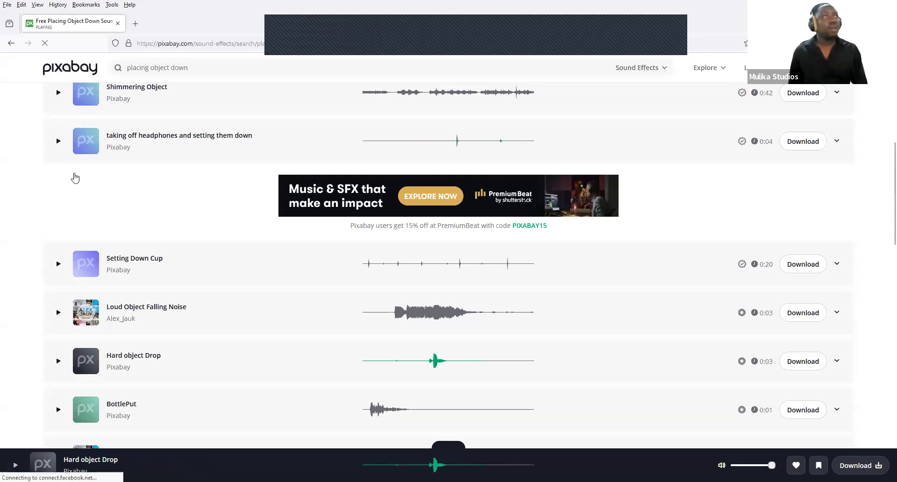
Replay "taking off headphones and setting them down" and download it to the Script folder as "placing object down".
left_click(60, 141)
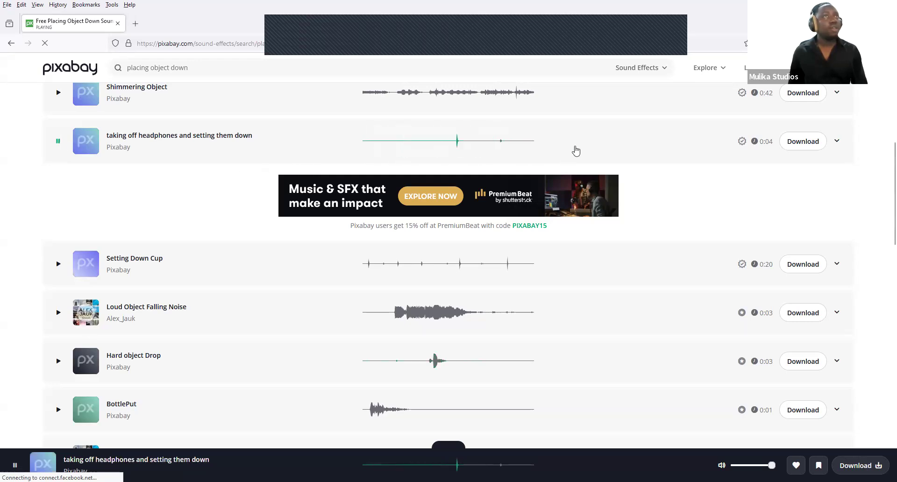
left_click(811, 144)
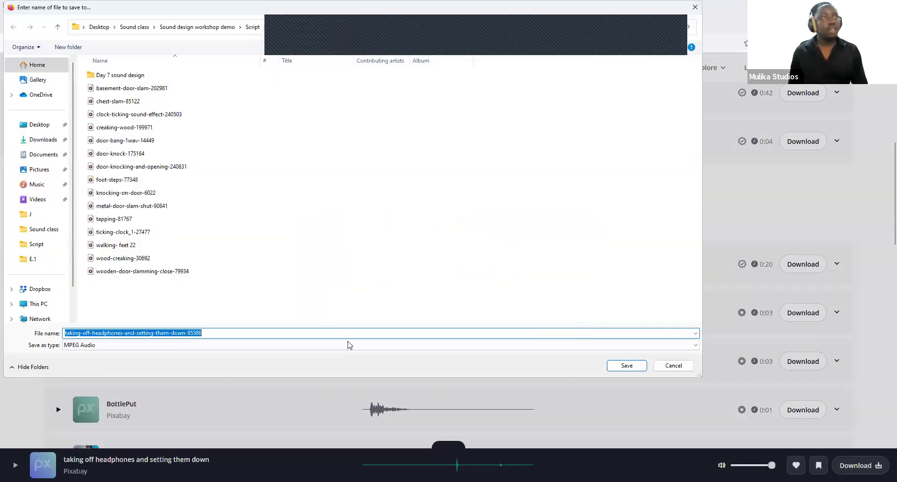
left_click(182, 333)
key("shift+End")
left_click_drag(166, 330, 42, 328)
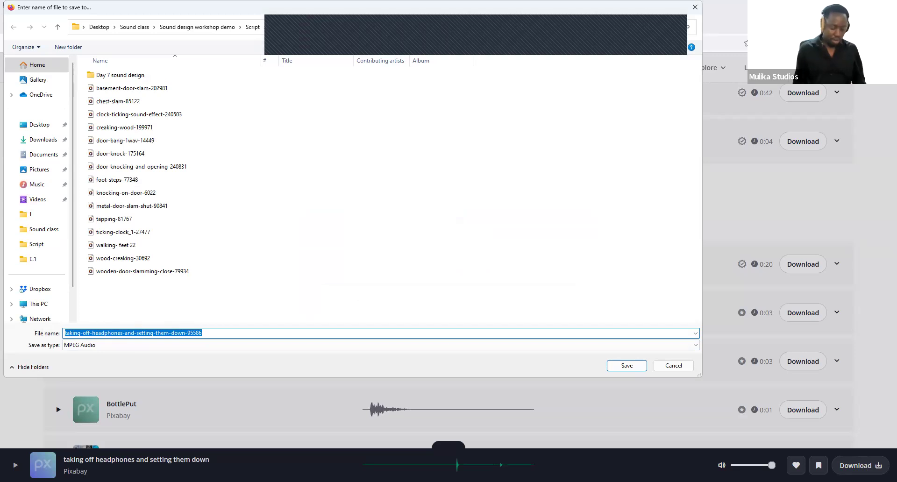
type("placing ob")
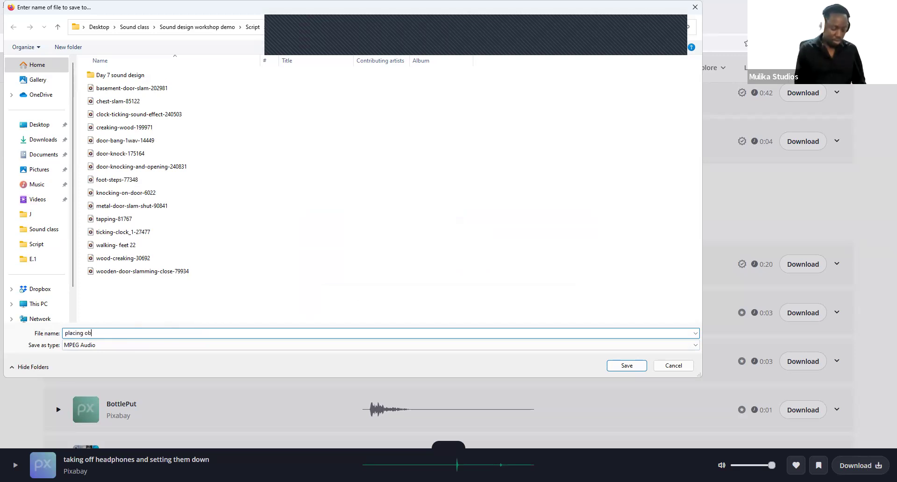
type("ject do")
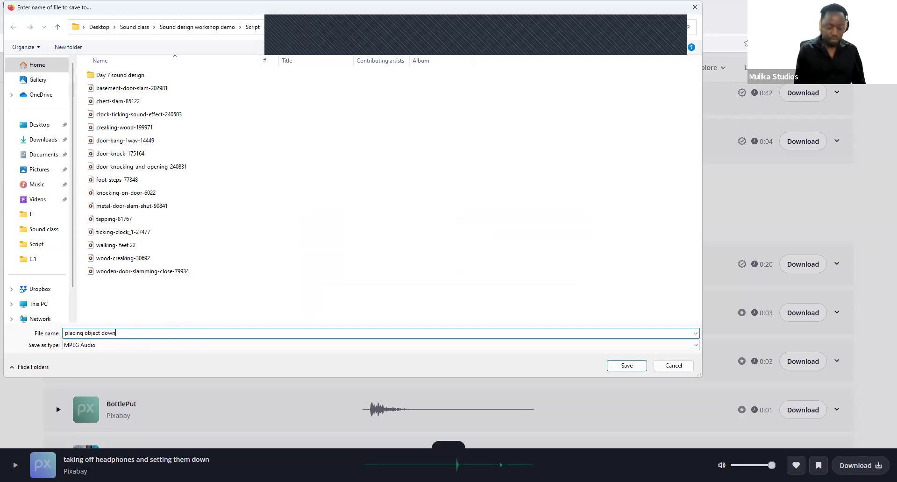
type("wn")
key("Return")
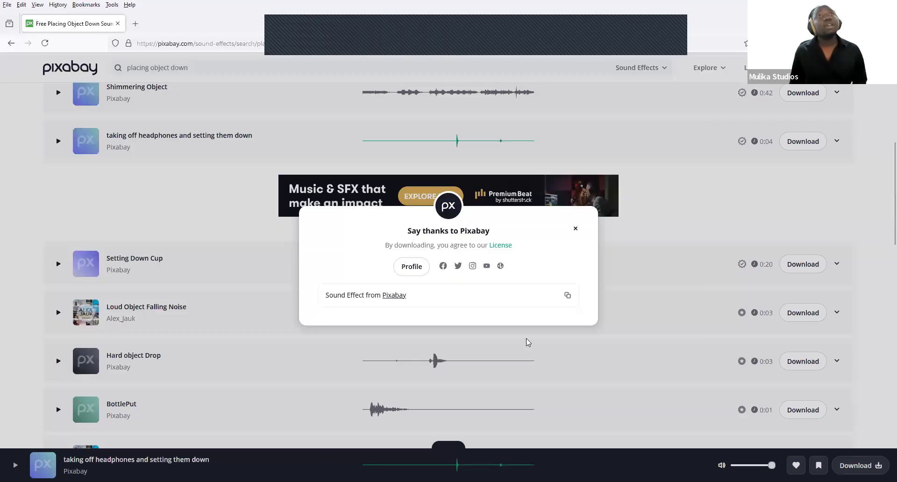
left_click(574, 229)
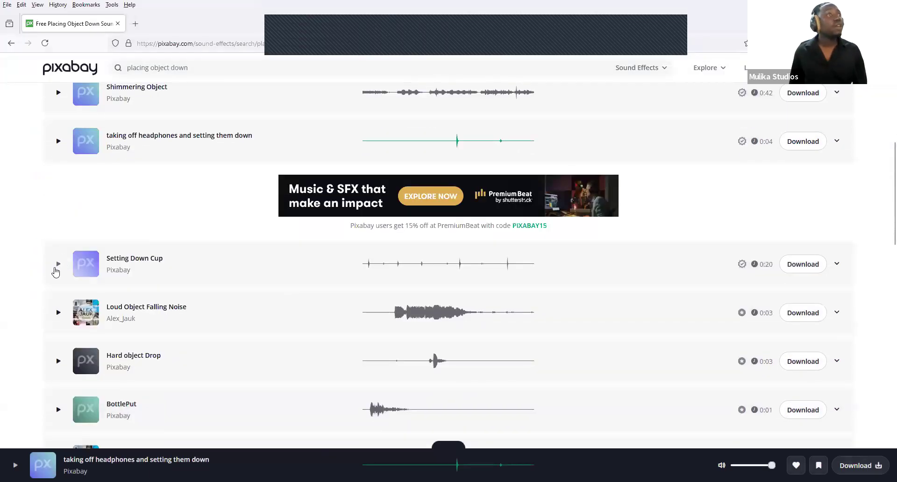
Preview "Setting Down Cup", "Hard object Drop", "BottlePut" and "Object Drops In Water".
left_click(58, 265)
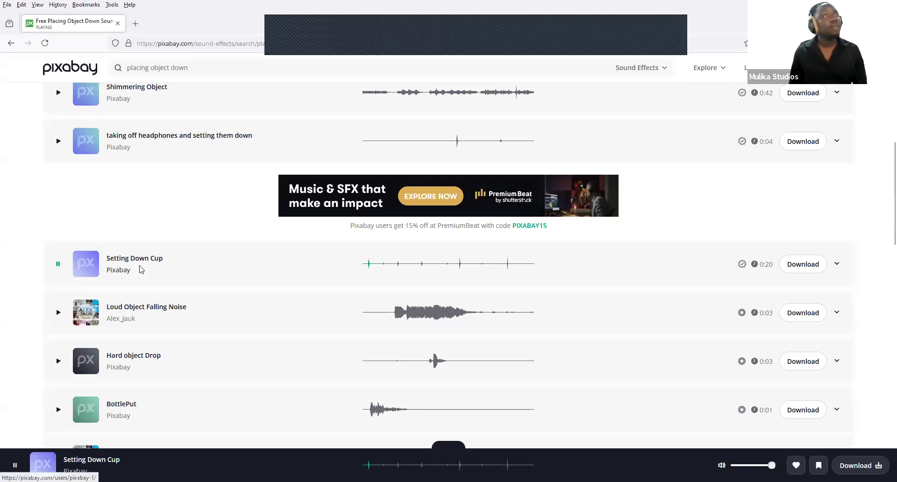
scroll(103, 267, "down", 2)
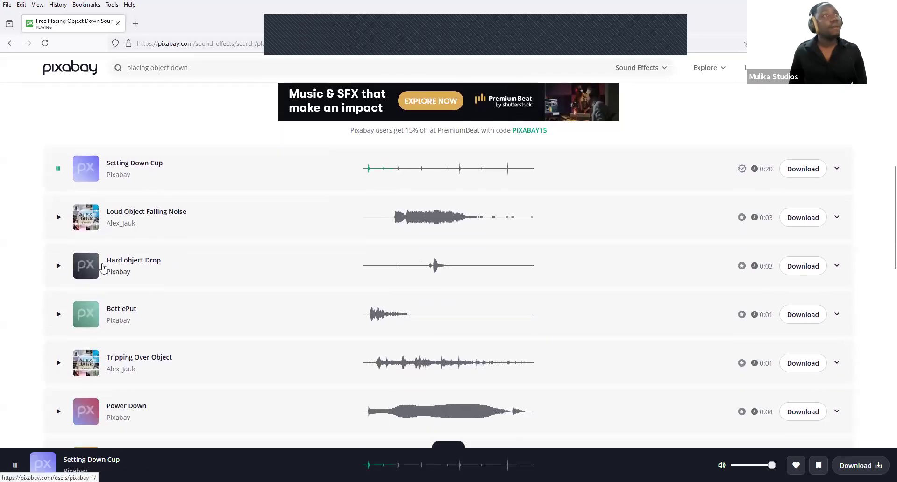
left_click(60, 267)
scroll(61, 268, "down", 2)
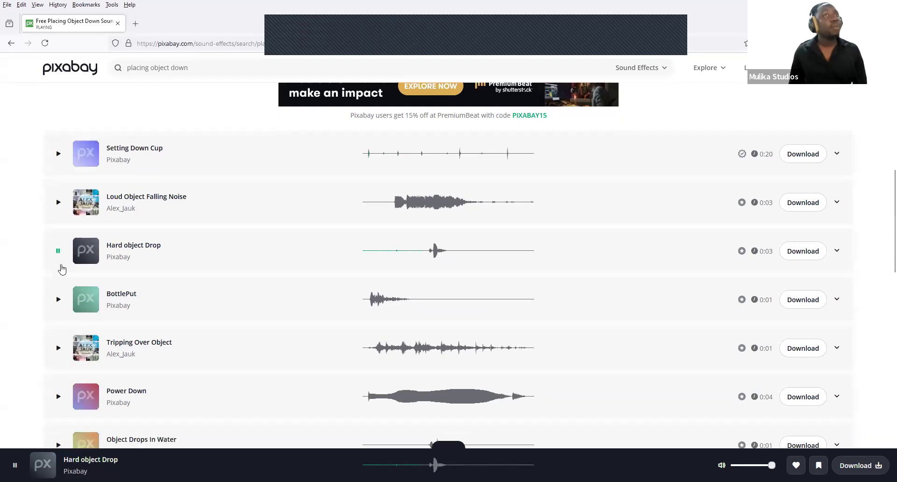
left_click(58, 226)
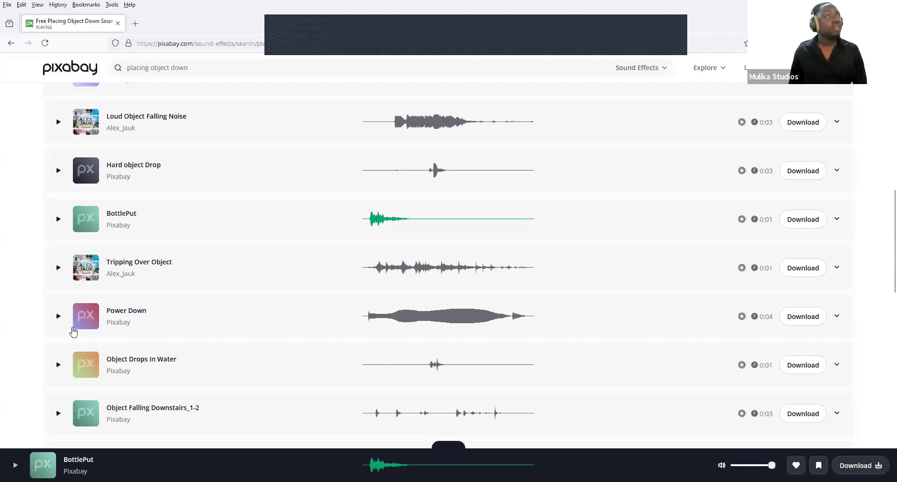
left_click(59, 365)
scroll(165, 361, "down", 1)
scroll(164, 361, "down", 1)
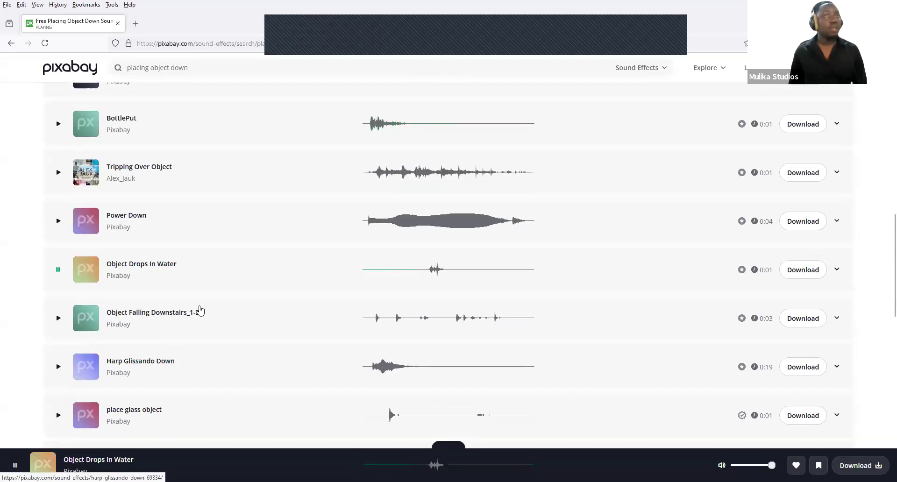
Preview "Object Falling Downstairs_1-2" and download it to the Script folder as "object 2".
left_click(60, 319)
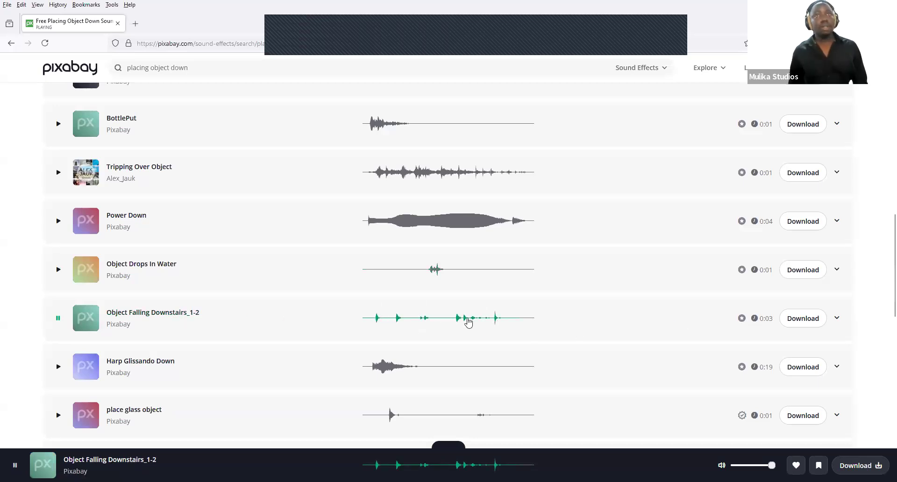
left_click(802, 318)
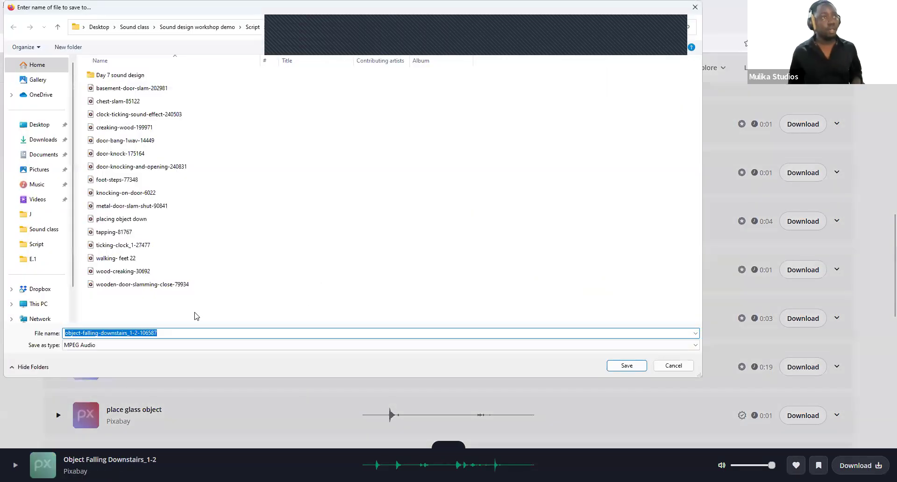
type("object 2")
key("Return")
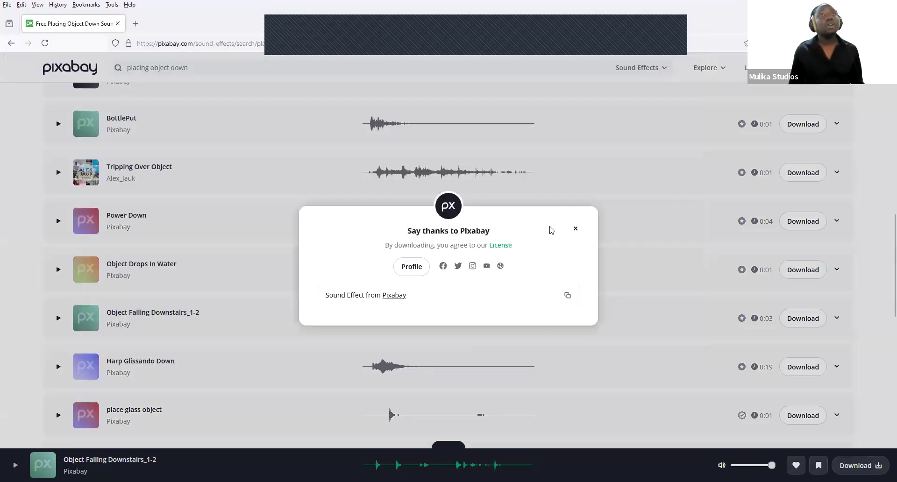
left_click(573, 230)
Preview further effects, including "Harp Glissando Down", "place glass object", "Ceramic_Mug_Cup", "Setting Drink Down 2" and "Setting down coffe mug - Gently".
scroll(148, 300, "down", 2)
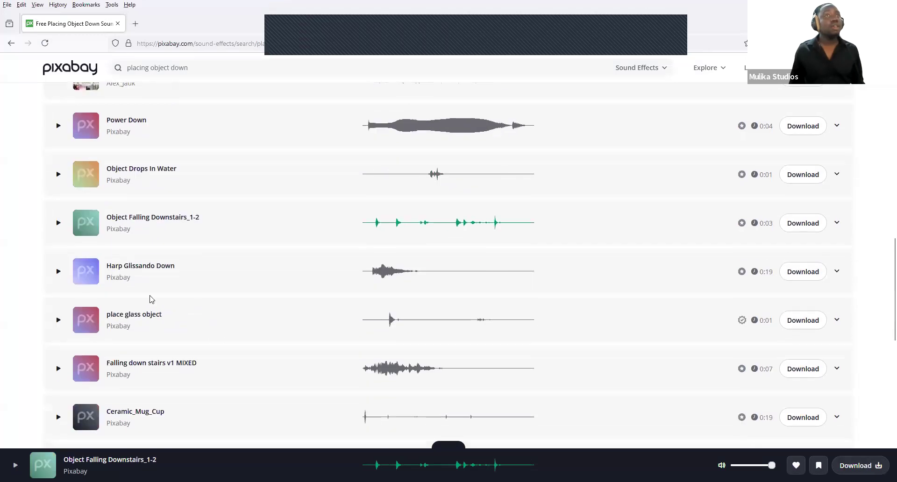
left_click(60, 272)
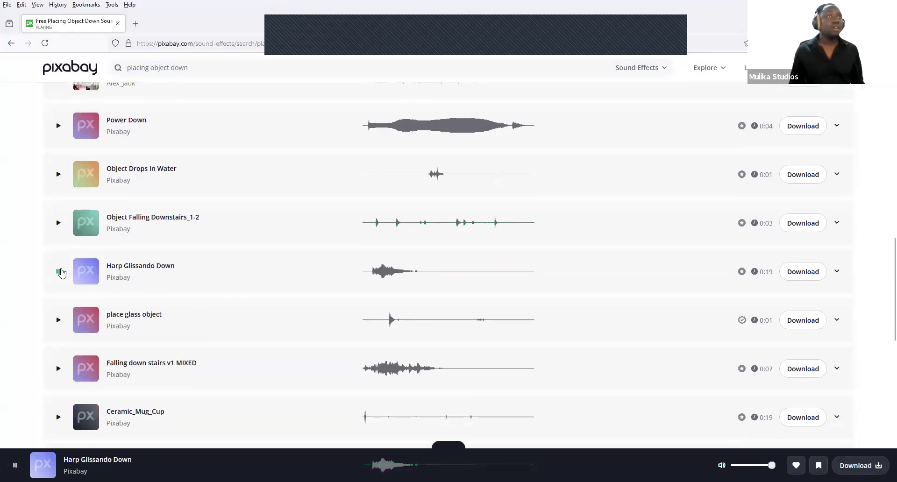
left_click(58, 320)
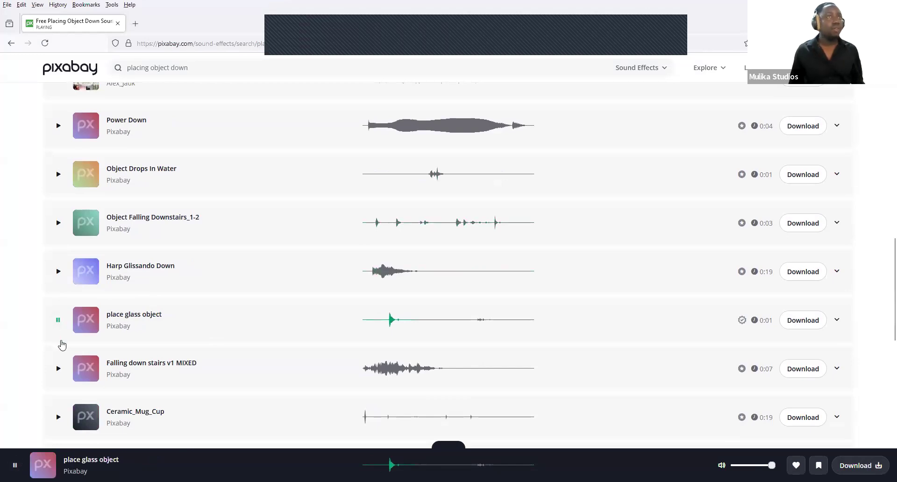
scroll(63, 344, "down", 2)
scroll(70, 297, "down", 1)
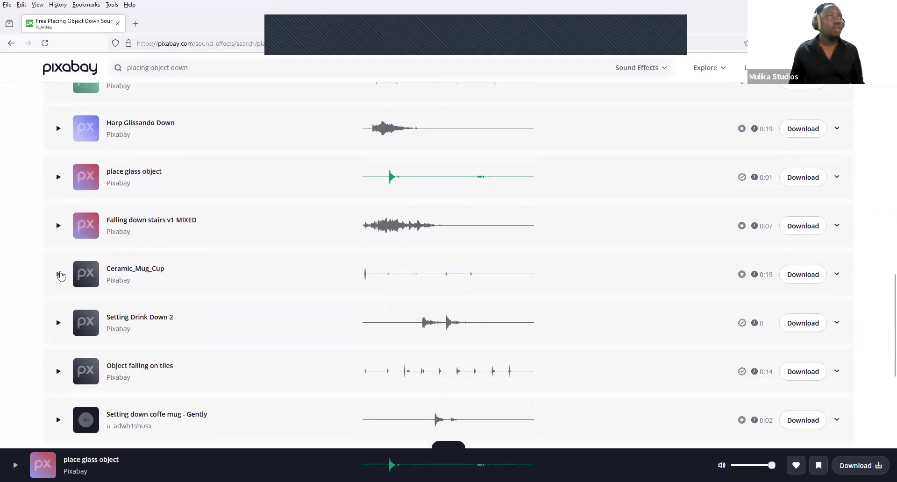
left_click(60, 274)
left_click(59, 275)
scroll(58, 323, "down", 2)
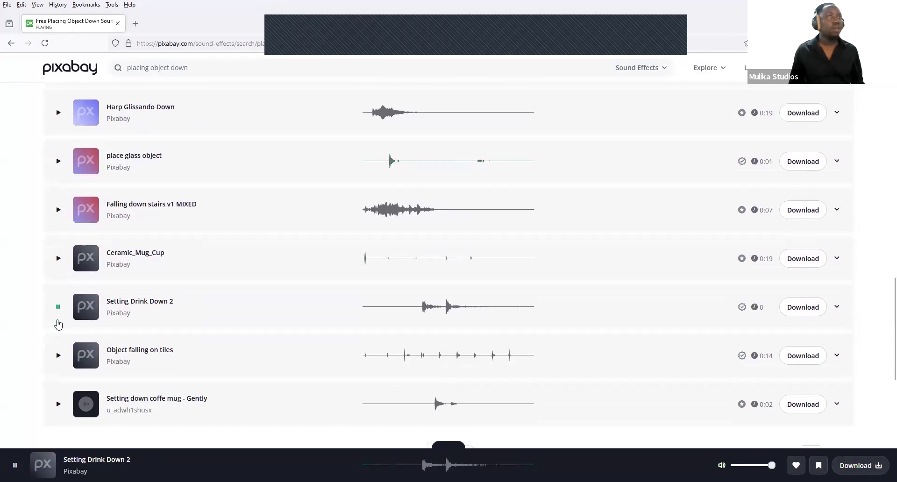
left_click(58, 327)
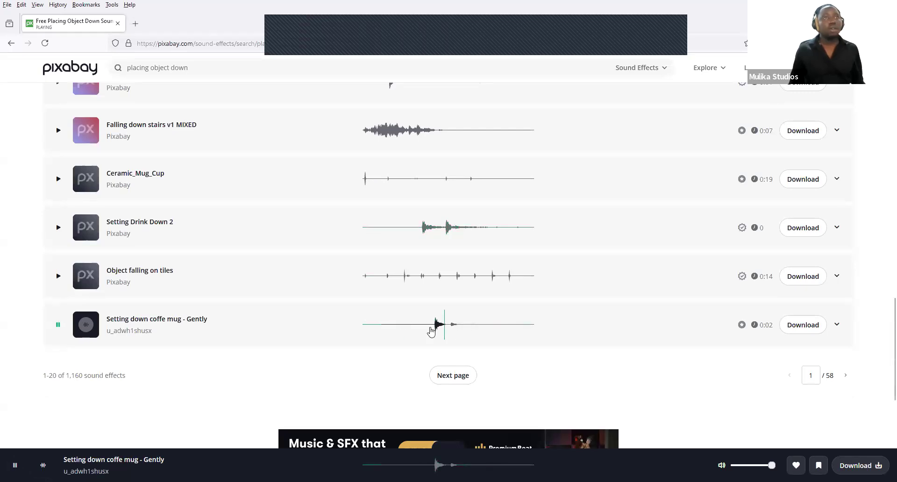
Download "Setting down coffe mug - Gently" to the Script folder as "object 3".
left_click(802, 325)
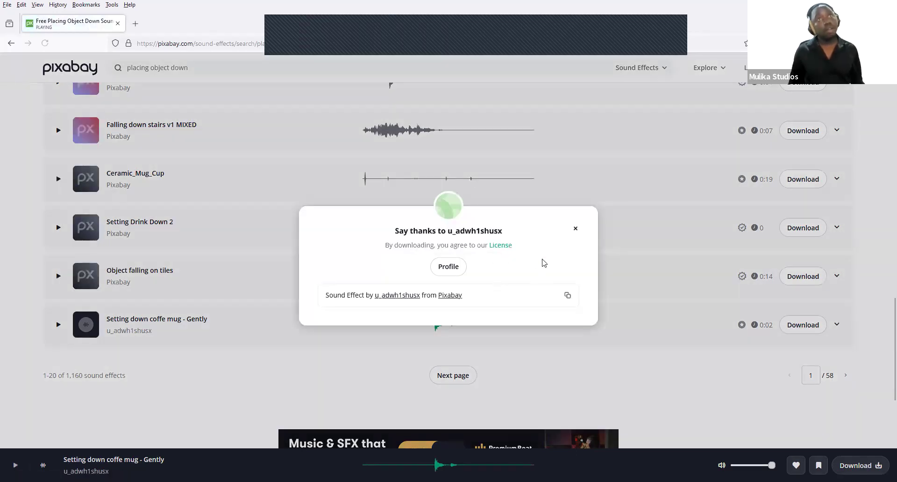
type("object")
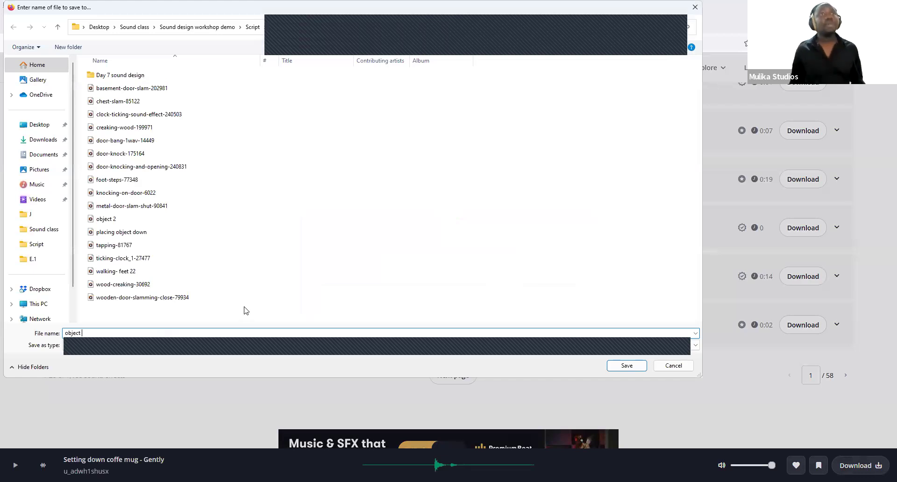
key("Return")
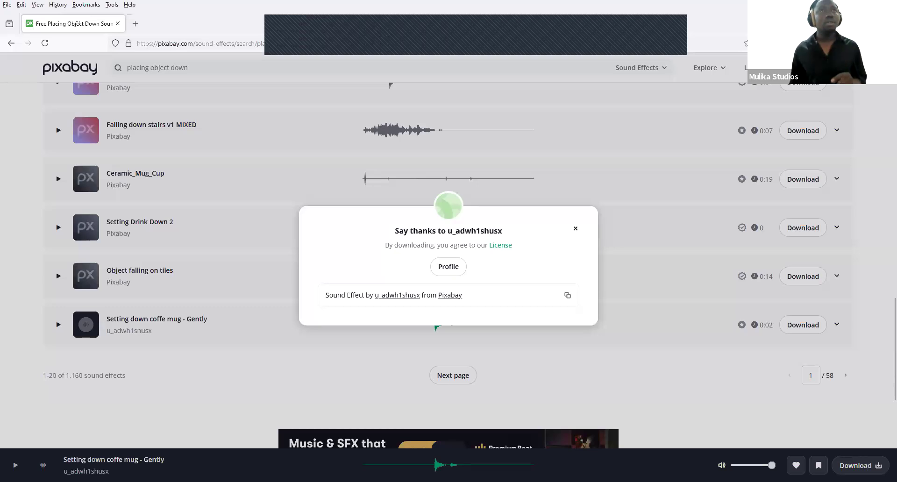
Switch to Cubase and add a mono audio track named "Brief case" below the footsteps track.
key("alt+Tab")
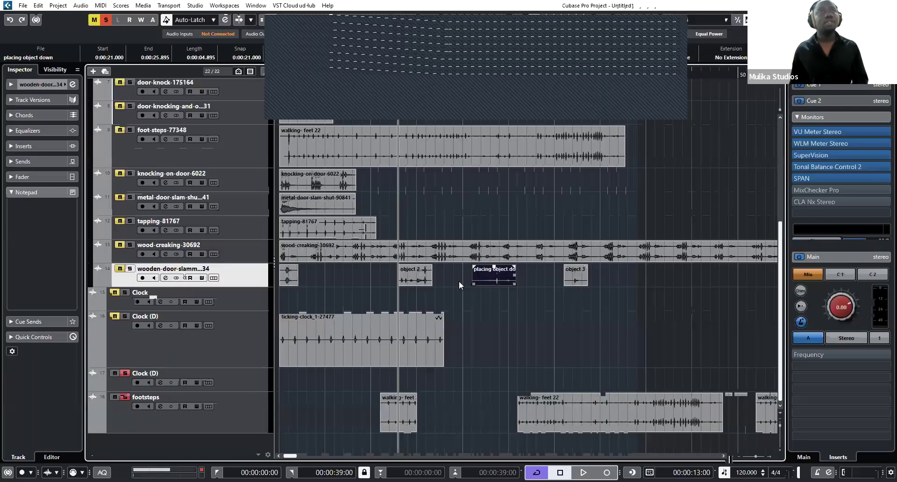
key("Right")
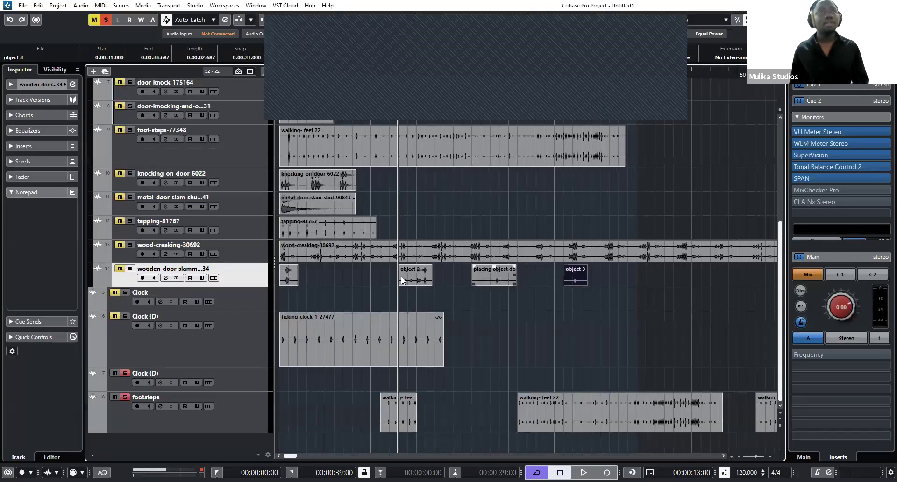
left_click(414, 307)
left_click(235, 413)
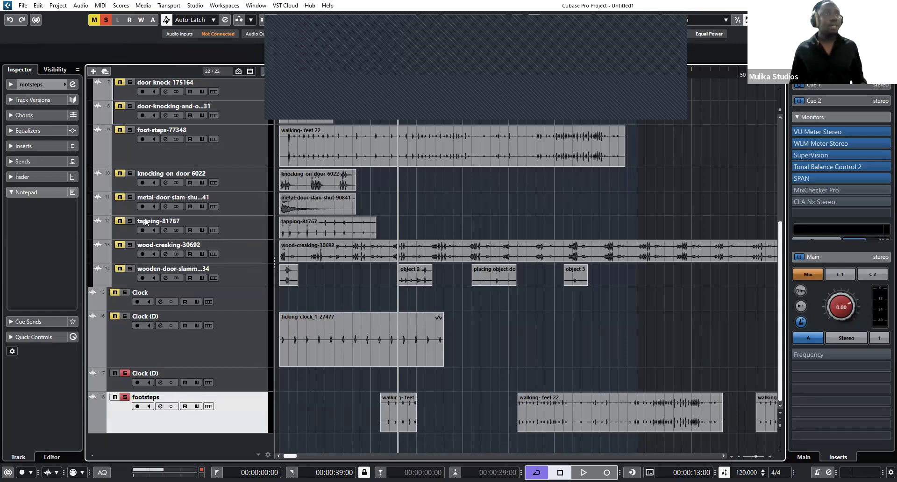
left_click(94, 71)
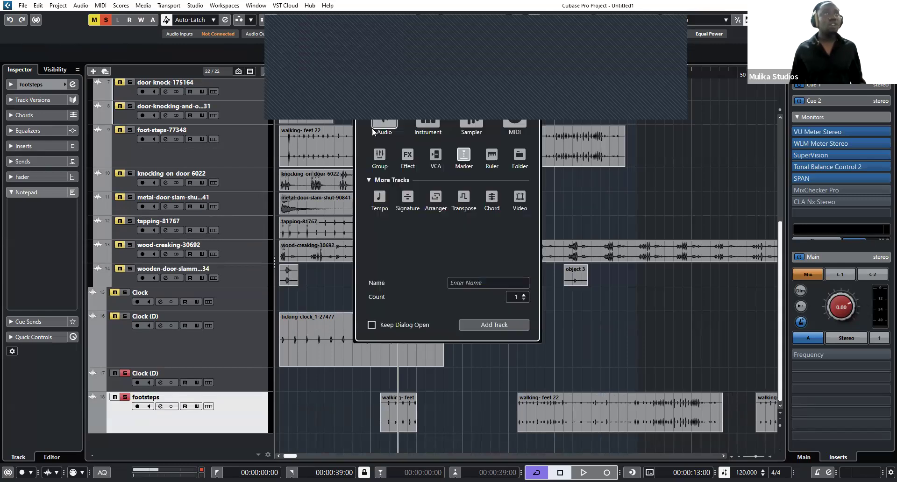
left_click(476, 283)
type("Ob")
key("BackSpace")
key("BackSpace")
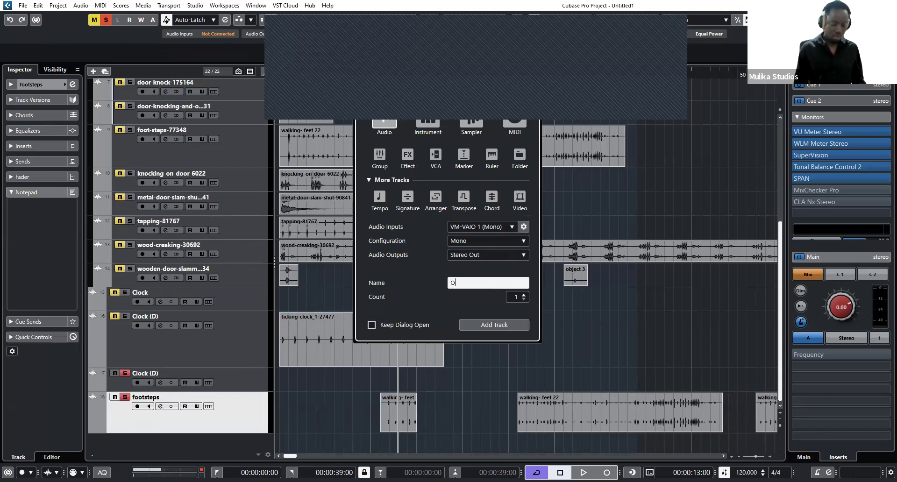
type("Brief")
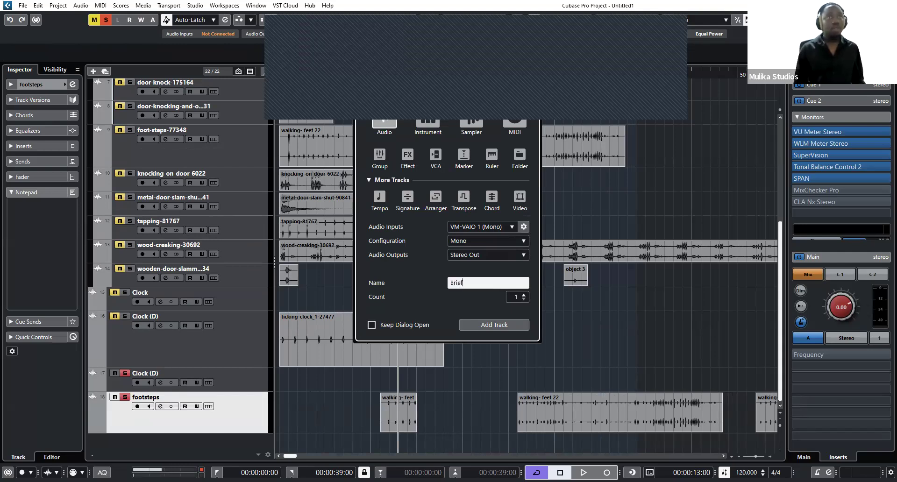
type(" case")
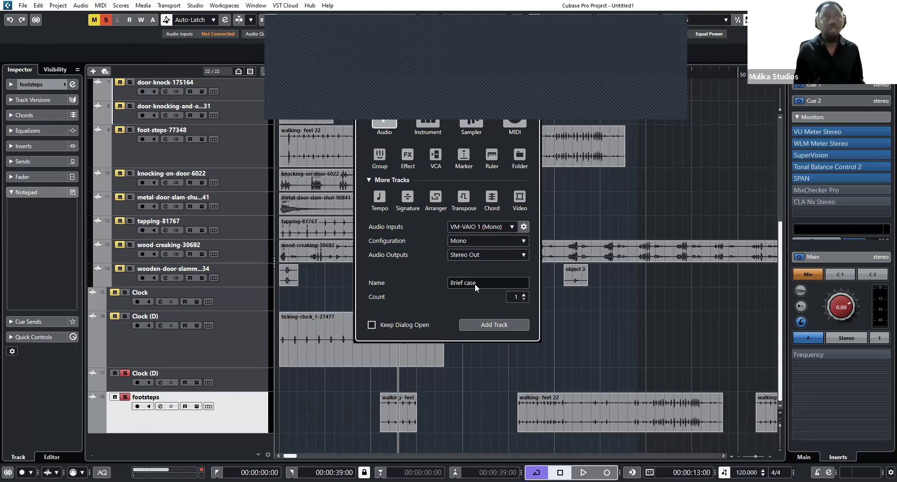
left_click(518, 325)
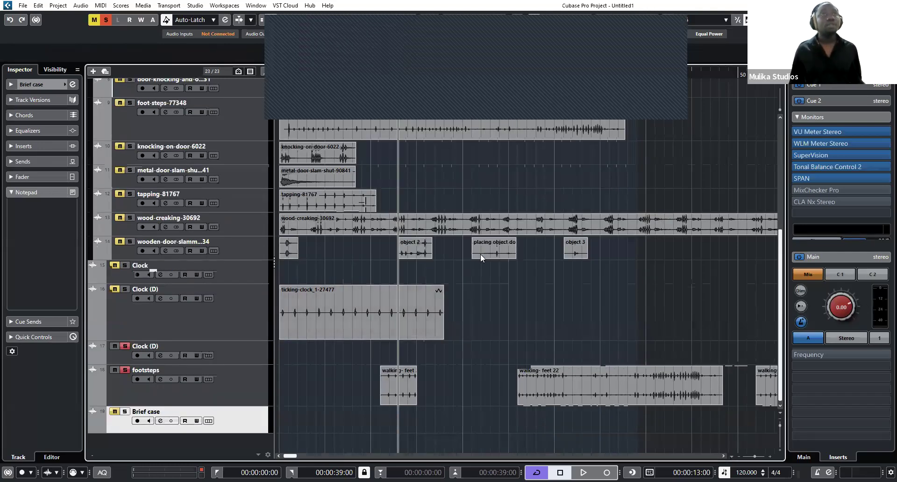
Copy the "object 2" clip onto the Brief case track at 13 s, solo that track and play it.
left_click(421, 251)
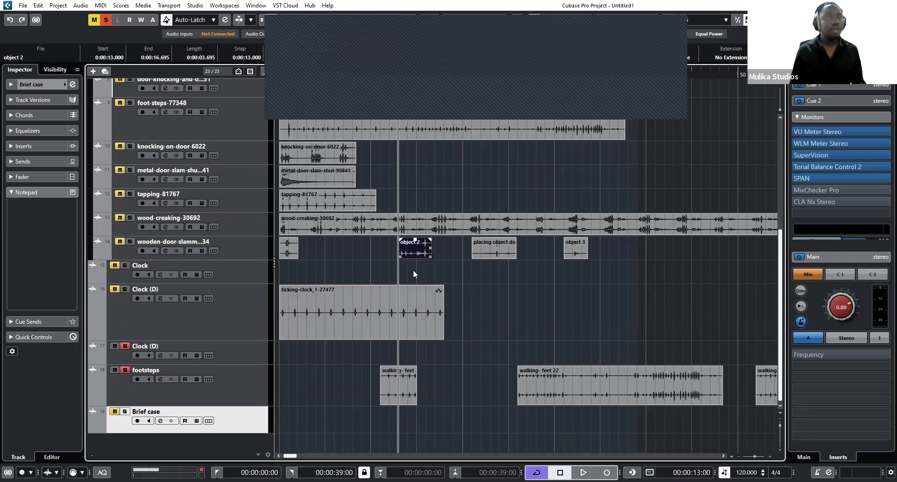
left_click_drag(416, 250, 416, 421)
left_click_drag(413, 275, 404, 424)
left_click(124, 411)
left_click(125, 411)
left_click(125, 411, "ctrl")
key("space")
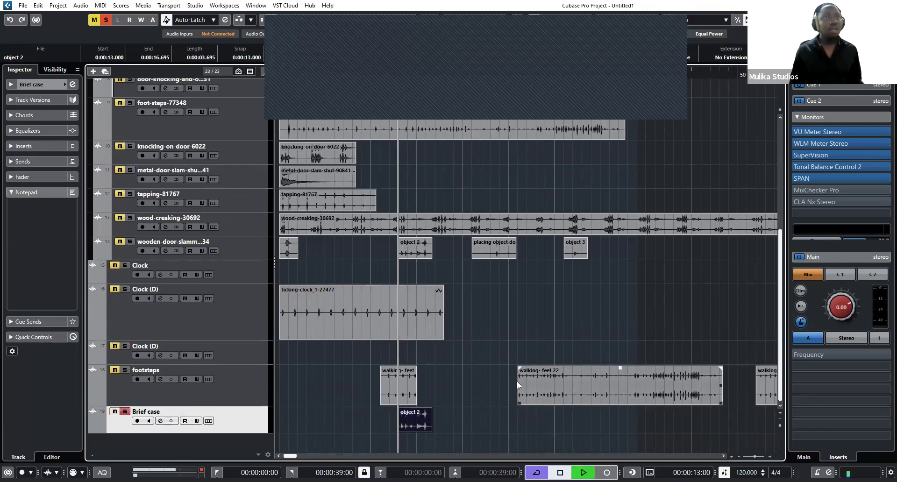
Split the "object 2" clip on the Brief case track and move its first piece to 18 s.
scroll(413, 418, "up", 5)
right_click(402, 417)
key("3")
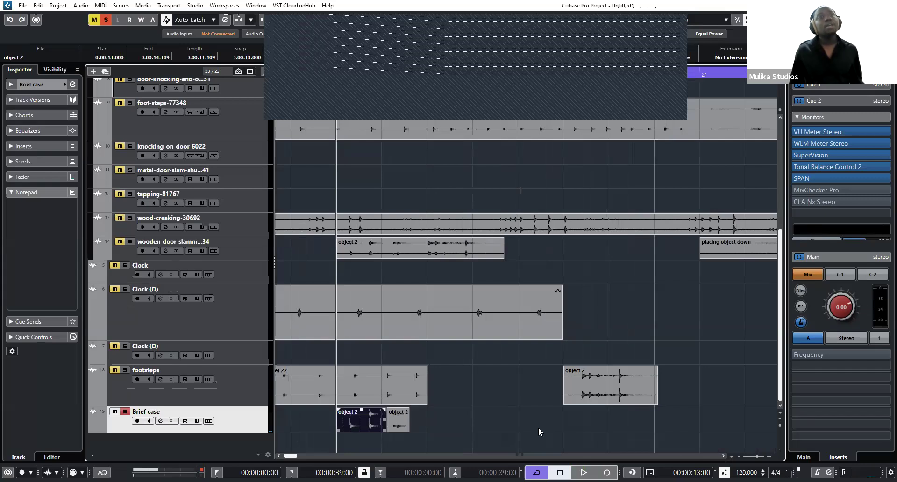
left_click_drag(382, 421, 569, 419)
key("ctrl+Right")
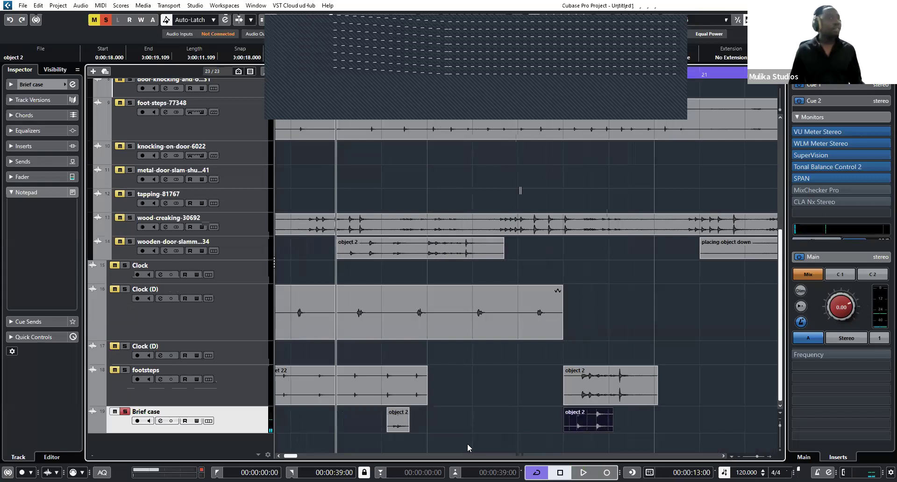
Park the unneeded "object 2" pieces on the knocking-on-door-6022 track, starting at 15 s.
left_click_drag(661, 377, 575, 427)
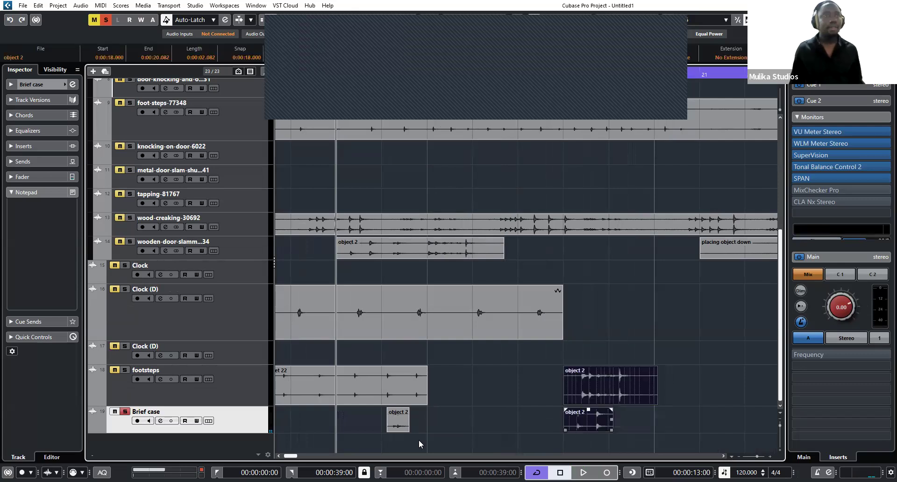
left_click(582, 386, "shift")
left_click(585, 401, "shift")
left_click(601, 392, "shift")
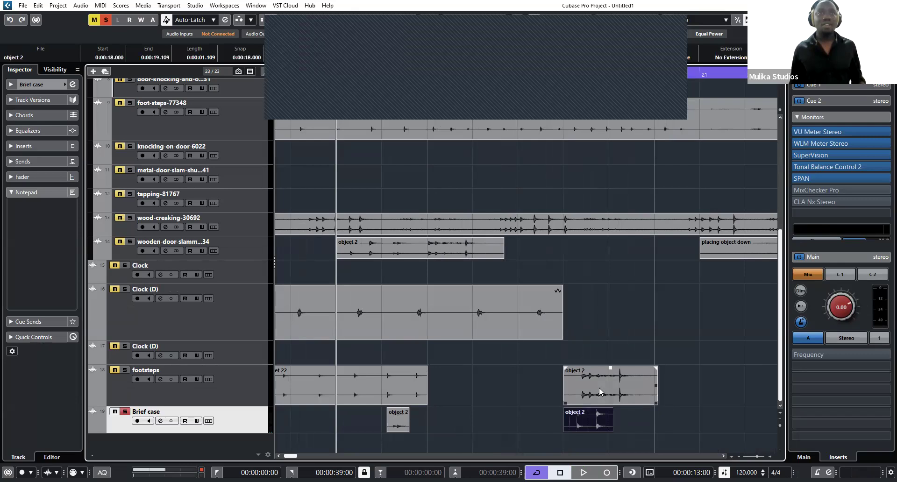
left_click(601, 391)
left_click_drag(567, 391, 553, 416)
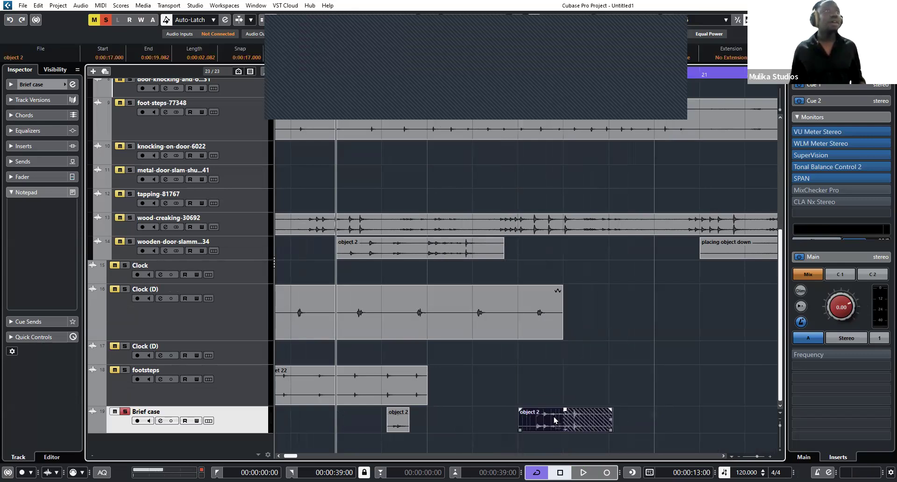
left_click_drag(453, 159, 483, 302)
scroll(453, 159, "up", 3)
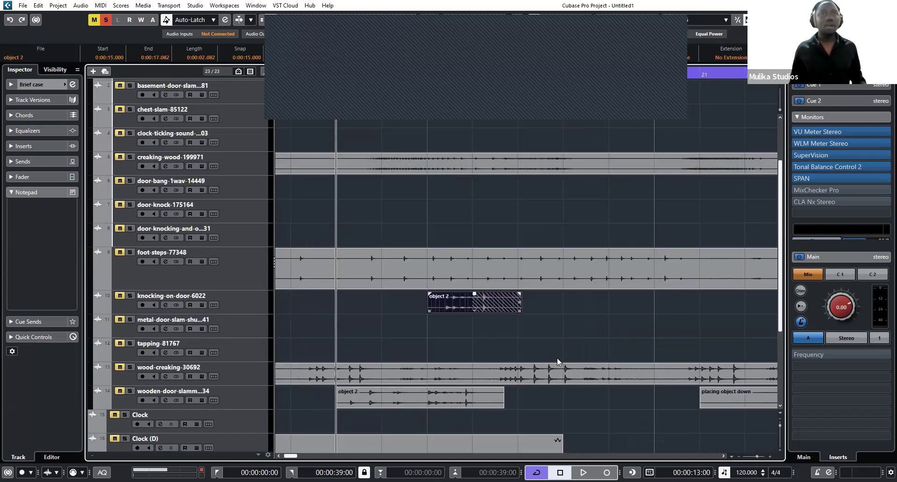
Copy "placing object down" onto a new audio track below Brief case, shift its start to 10.936 s and audition it.
scroll(594, 285, "down", 5)
key("g")
left_click_drag(595, 252, 456, 436)
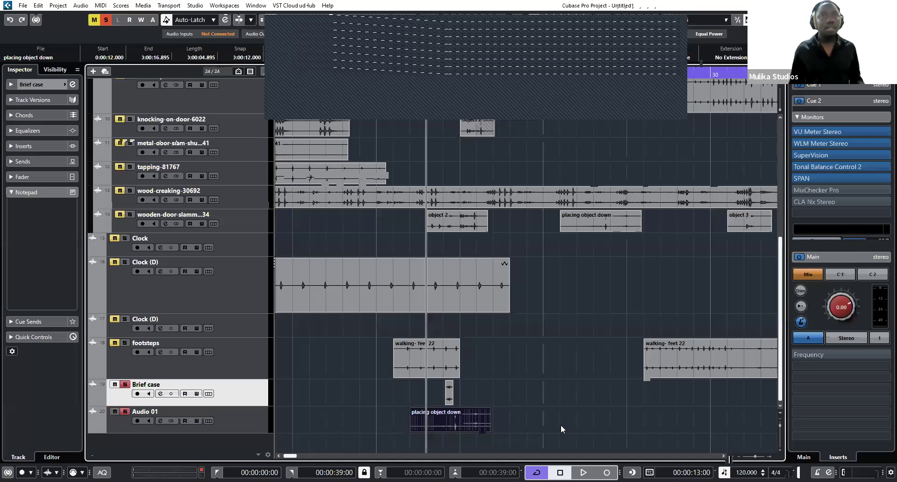
key("h")
key("h")
left_click_drag(551, 424, 492, 424)
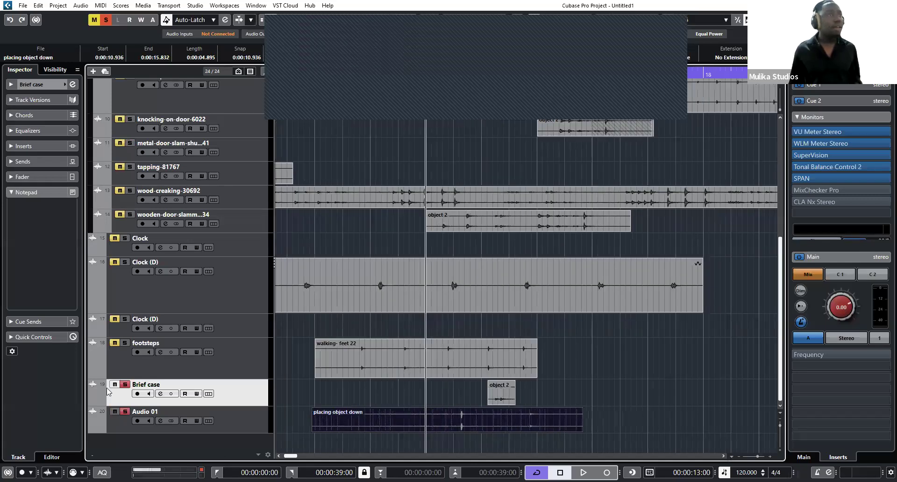
key("space")
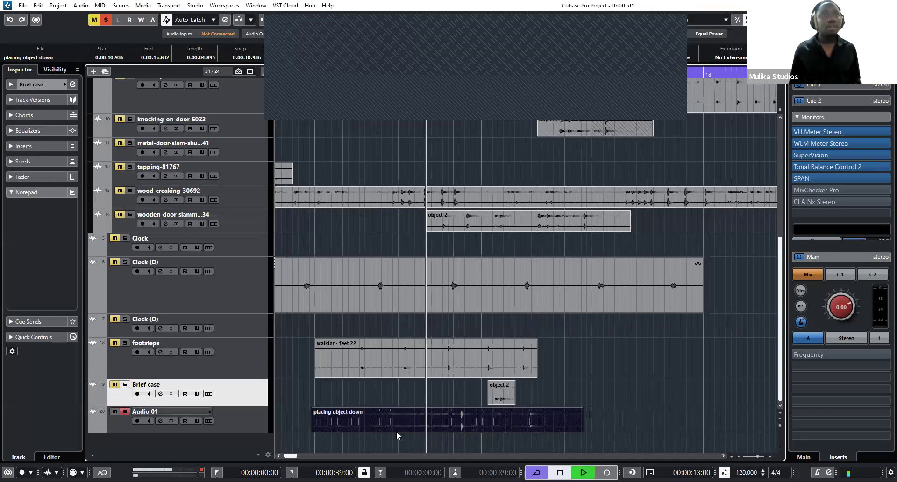
key("space")
Trim the "placing object down" clip on Audio 01 to about 2.04 s, starting at 13.286 s, and play it.
left_click(329, 430)
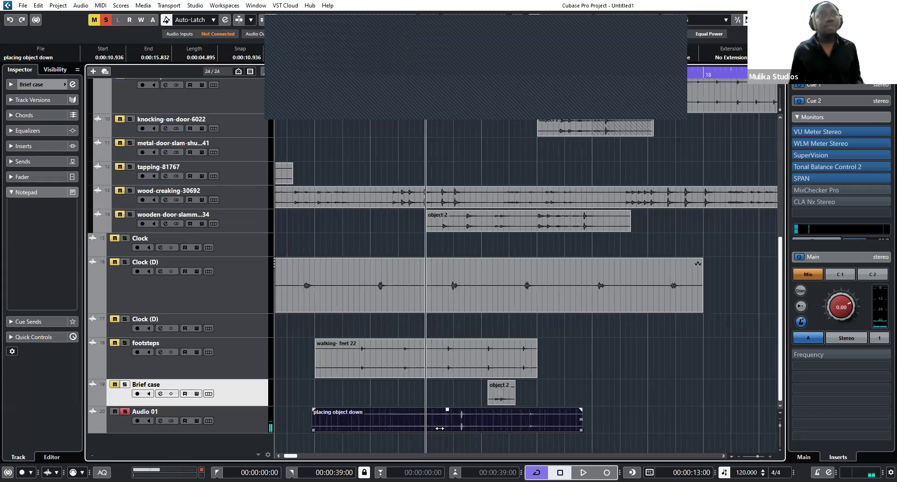
left_click_drag(454, 424, 503, 426)
key("space")
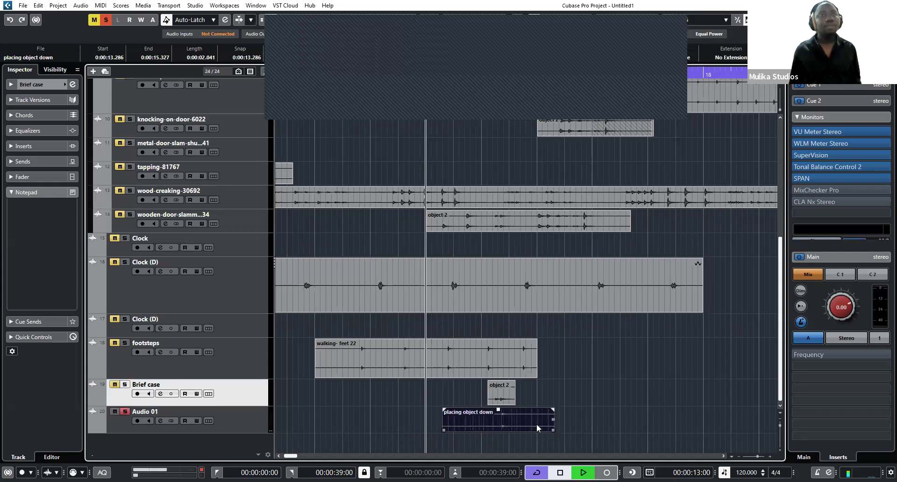
key("space")
Replay the trimmed "placing object down" clip and magnify the waveform display to inspect its hit.
left_click_drag(498, 410, 499, 404)
key("space")
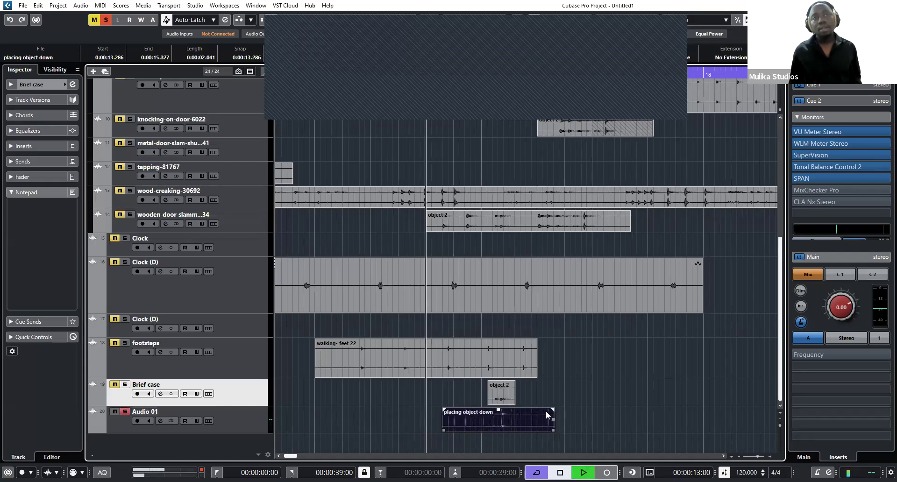
key("space")
key("space")
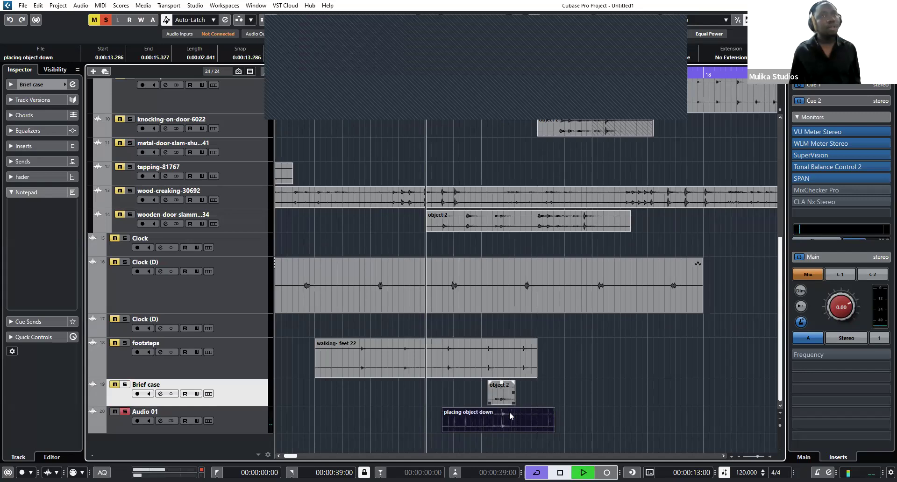
key("space")
left_click_drag(779, 110, 779, 130)
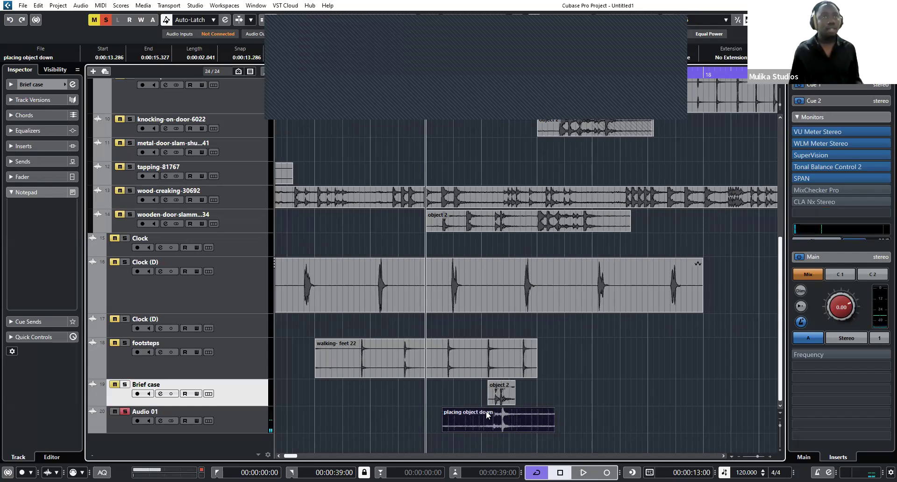
Shift the "object 2" clip on Brief case to start at 14.135 s, lining its hit up with "placing object down", and play it.
scroll(494, 391, "up", 5)
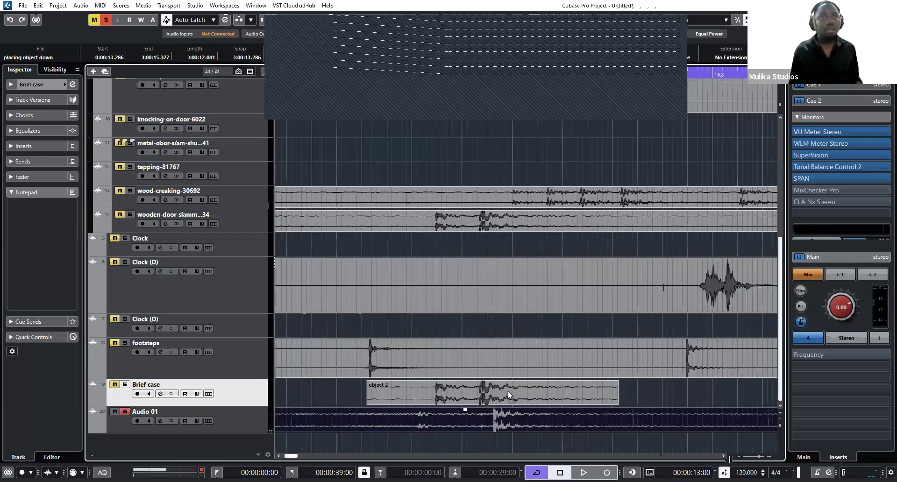
left_click_drag(498, 386, 514, 385)
key("space")
Solo Brief case together with Audio 01 and audition the two layered clips.
left_click(114, 384)
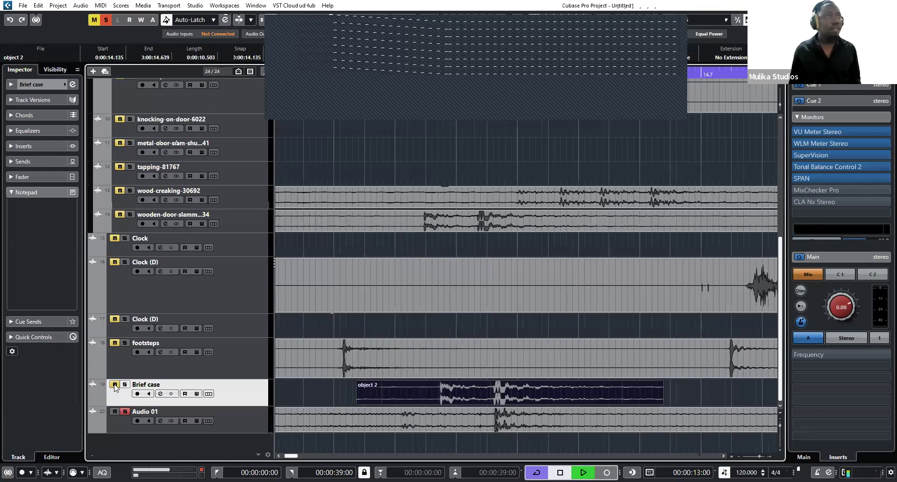
key("space")
left_click(125, 384)
key("space")
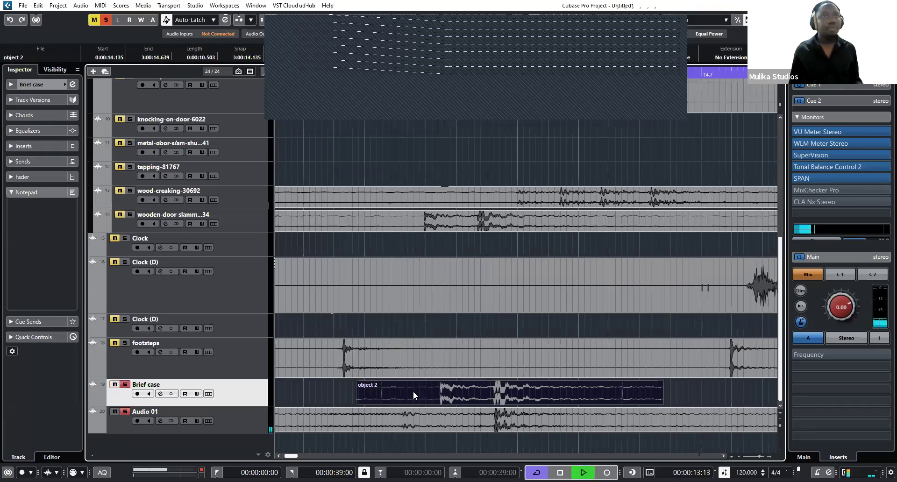
scroll(413, 390, "down", 1)
key("g")
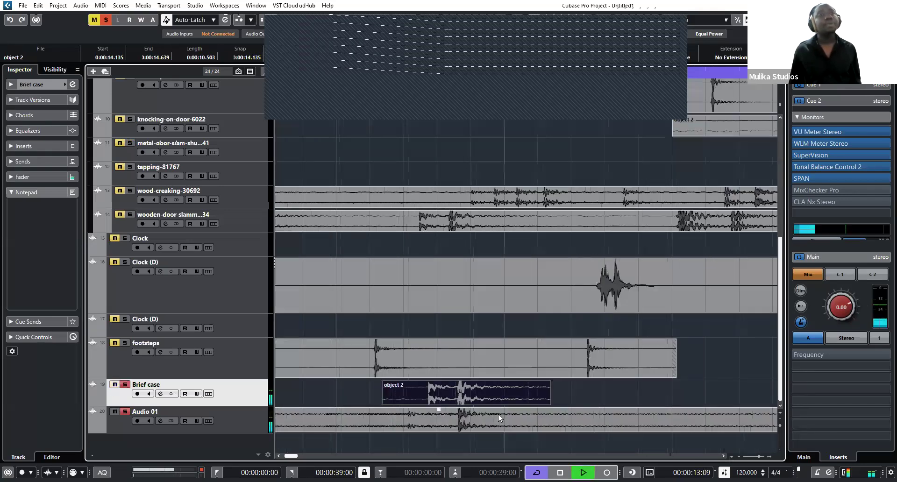
scroll(460, 415, "down", 3)
key("space")
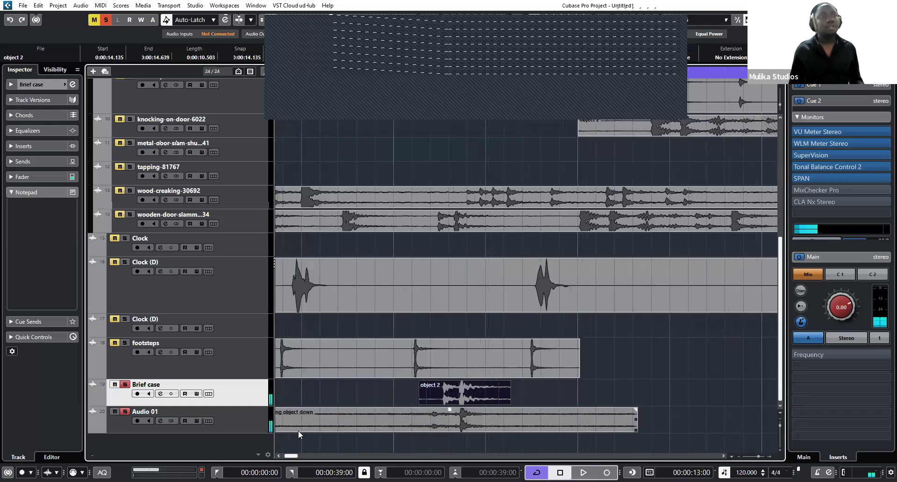
Trim "placing object down" on Audio 01 to about 0.67 s, starting at 14.056 s, with a fade-in and a fade-out.
scroll(298, 430, "down", 3)
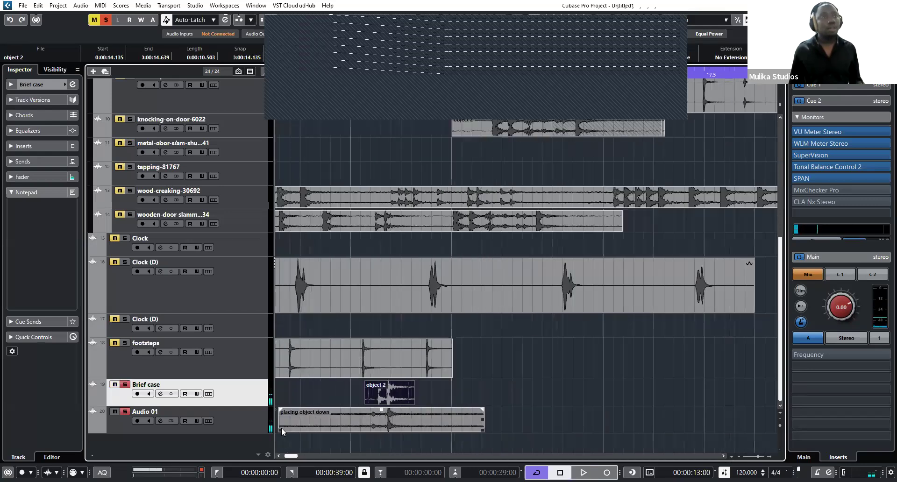
left_click(359, 410)
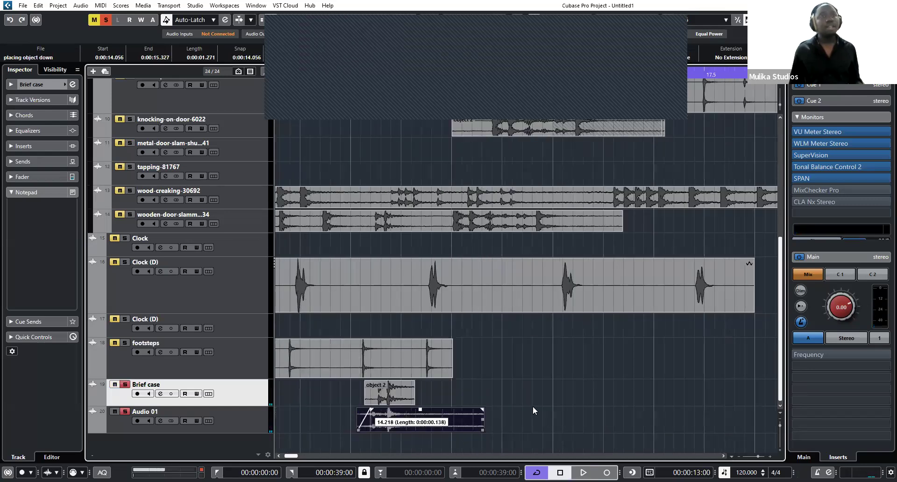
left_click_drag(481, 427, 400, 409)
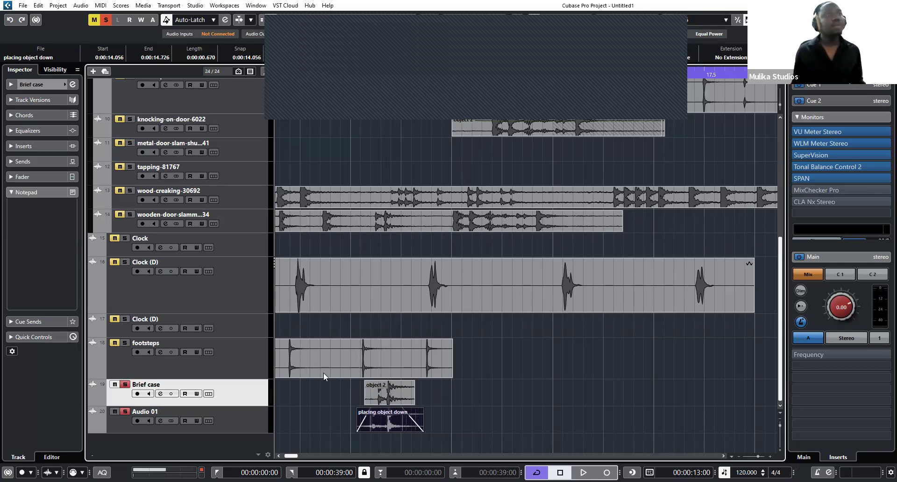
Play the soloed briefcase layers, muting and restoring Audio 01 to compare the sound with and without it.
key("space")
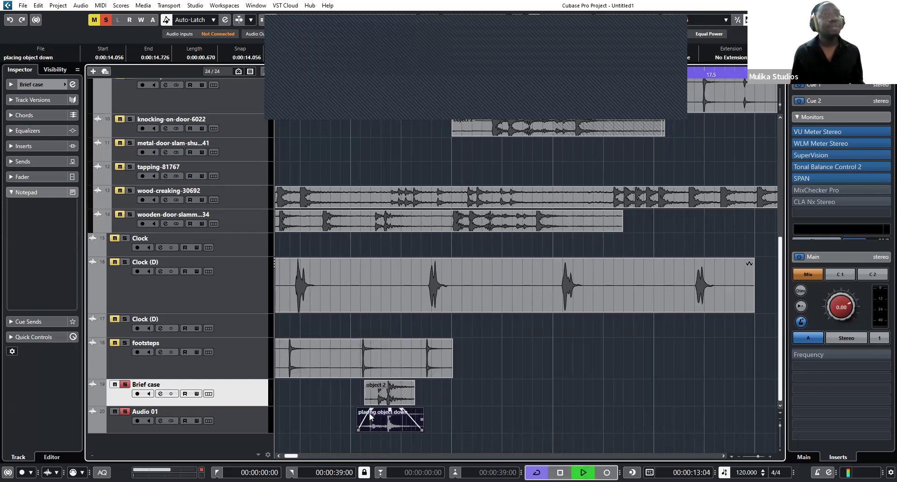
left_click(113, 412)
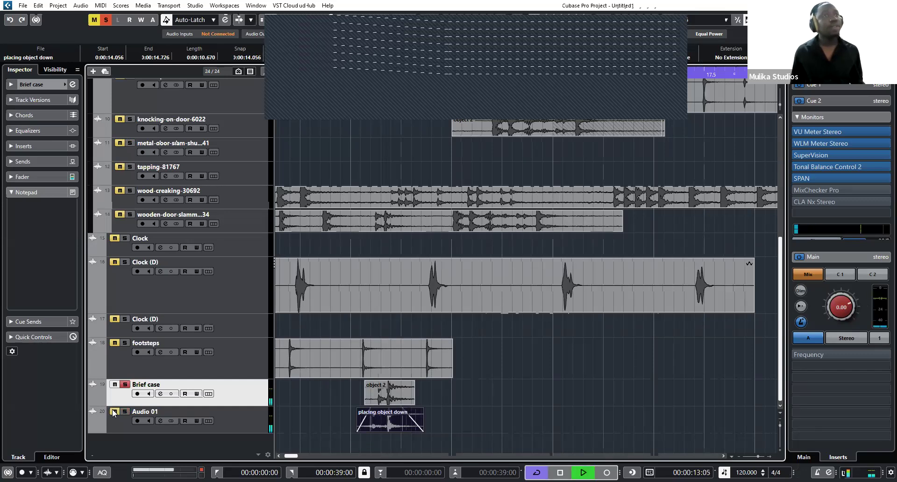
left_click(114, 412)
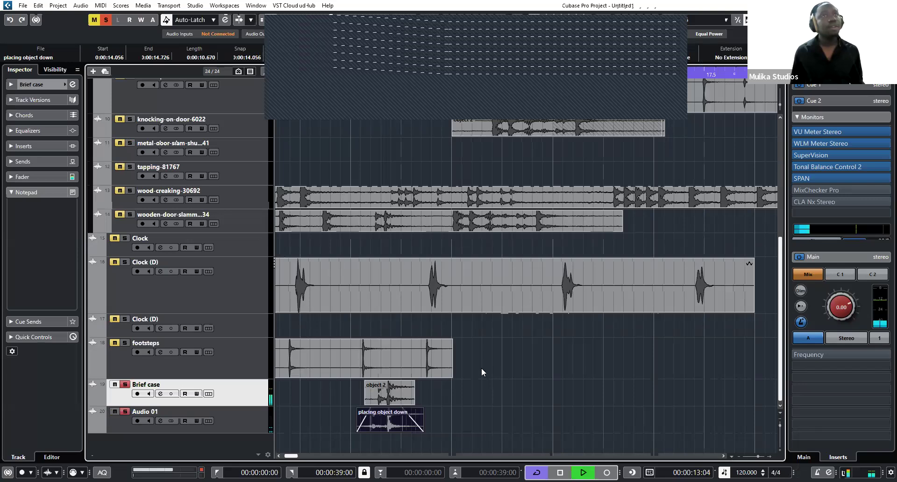
key("space")
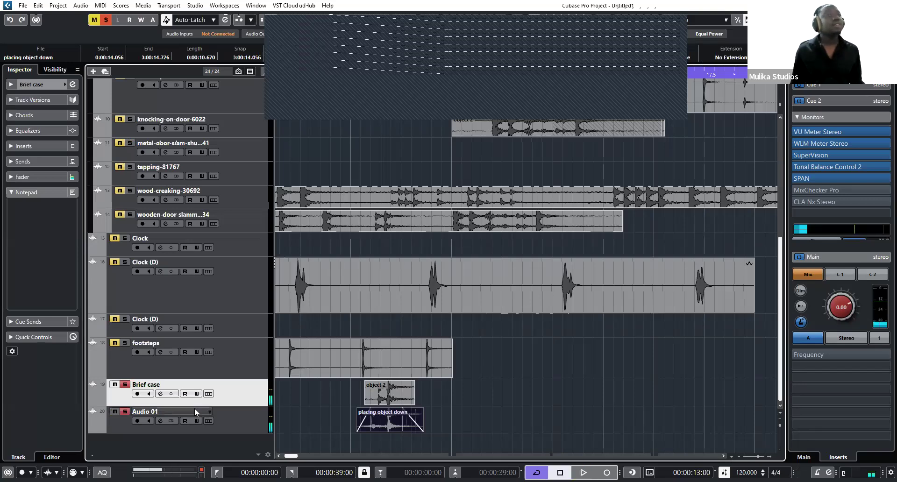
Audition Brief case and Audio 01 each on its own, and play them in the full mix with all solos off.
left_click(125, 386)
key("space")
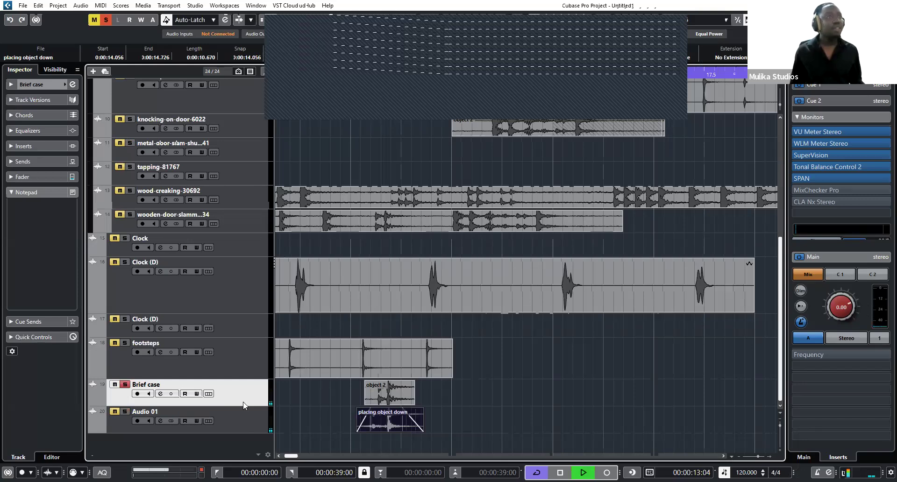
left_click(125, 384)
key("space")
left_click(125, 411)
key("space")
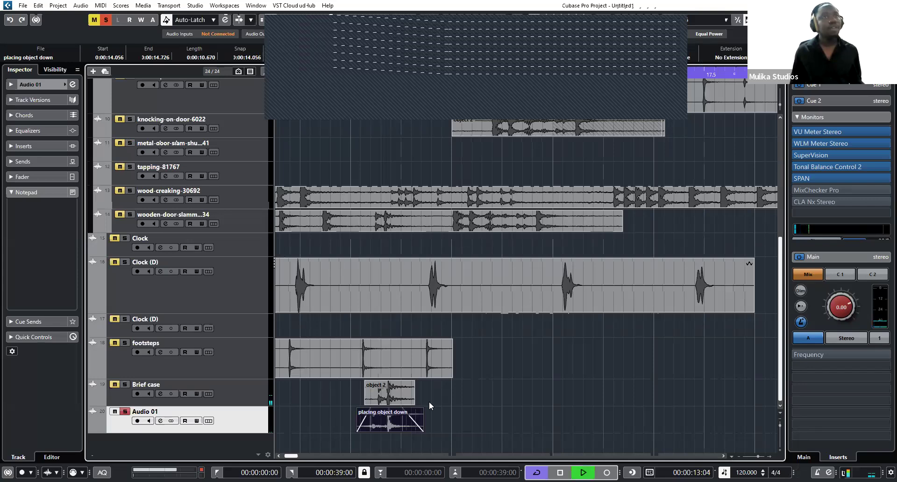
left_click(125, 411)
key("space")
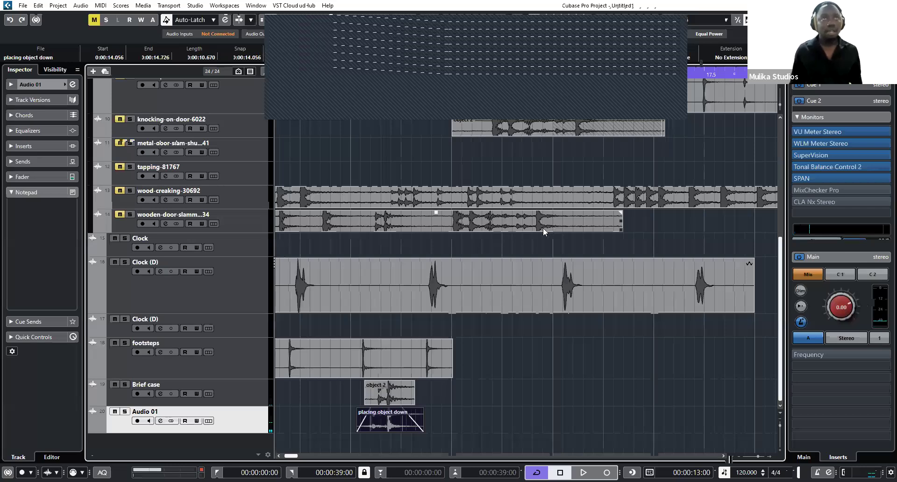
Locate and select the "object 3" clip at 31 s on the wooden-door-slam track.
scroll(543, 228, "down", 4)
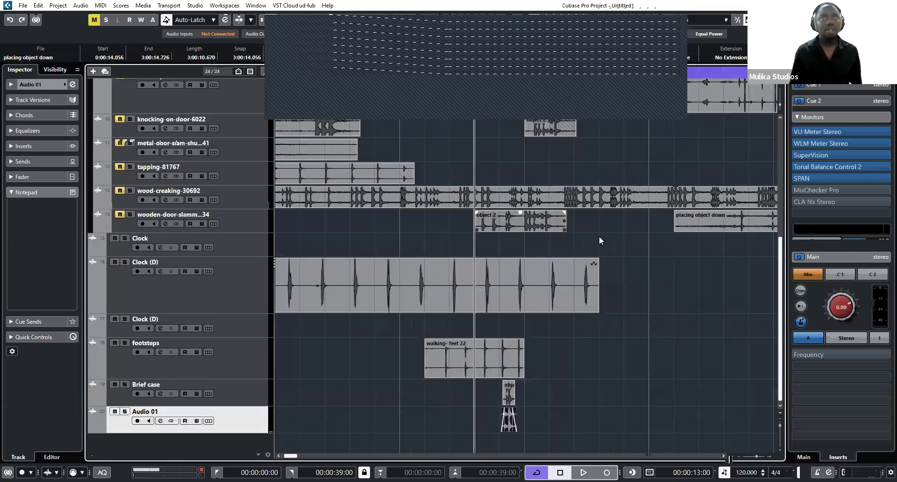
scroll(565, 235, "down", 1)
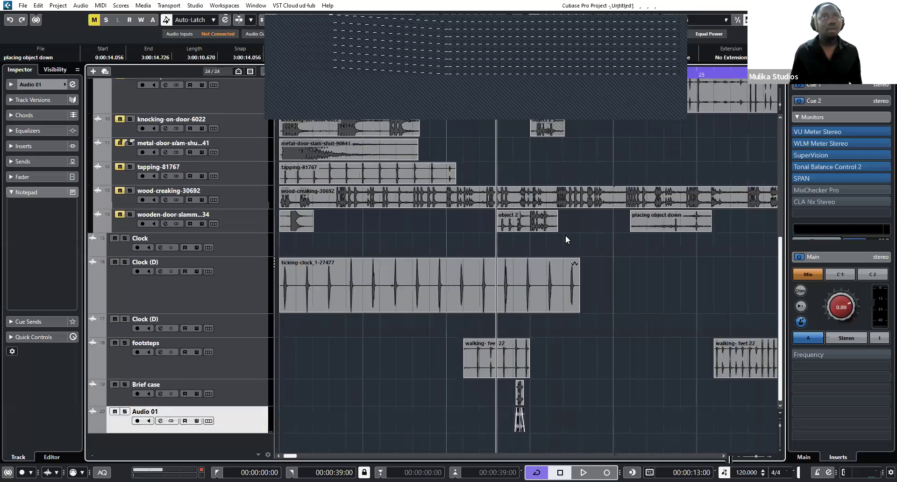
key("g")
key("g")
left_click(528, 218)
key("h")
key("h")
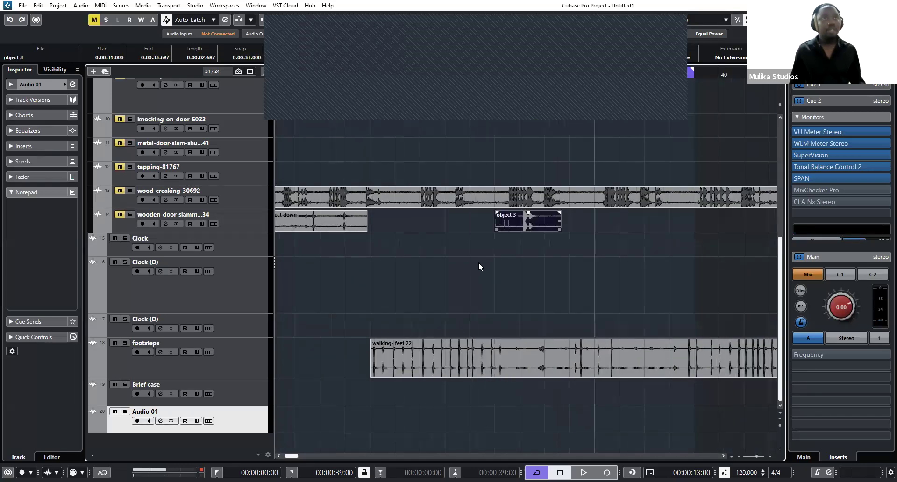
scroll(457, 330, "left", 3)
scroll(472, 332, "up", 5)
scroll(471, 332, "down", 5)
scroll(532, 354, "up", 3)
scroll(485, 429, "down", 3)
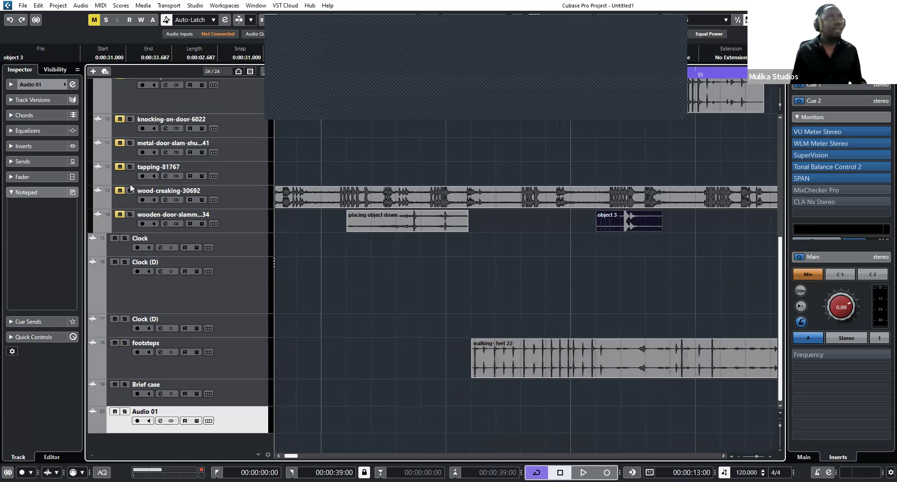
scroll(132, 188, "left", 5)
Add one mono audio track below Audio 01 and copy "object 3" onto it, starting at 13.213 s.
left_click(92, 72)
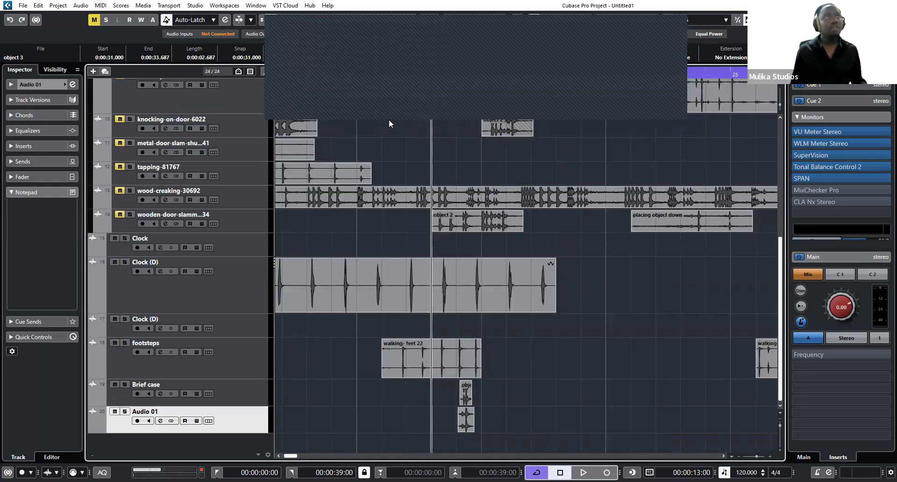
left_click(492, 324)
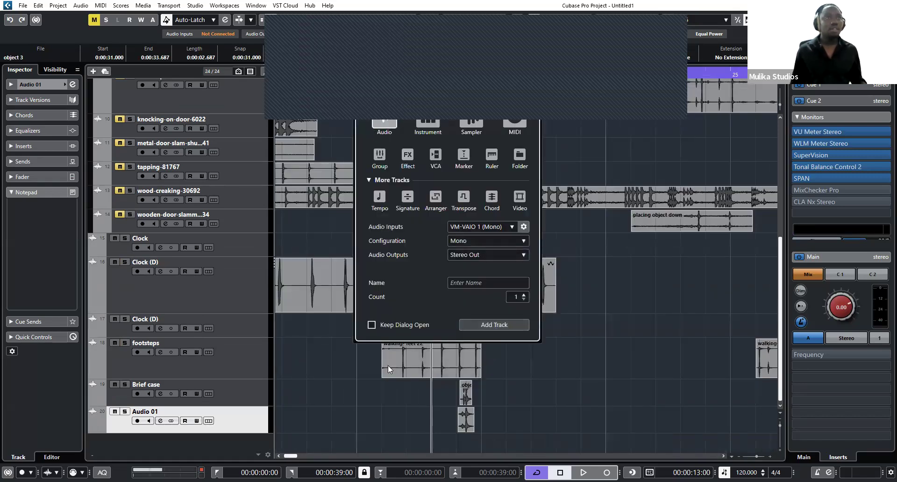
scroll(407, 374, "up", 4)
scroll(417, 386, "down", 4)
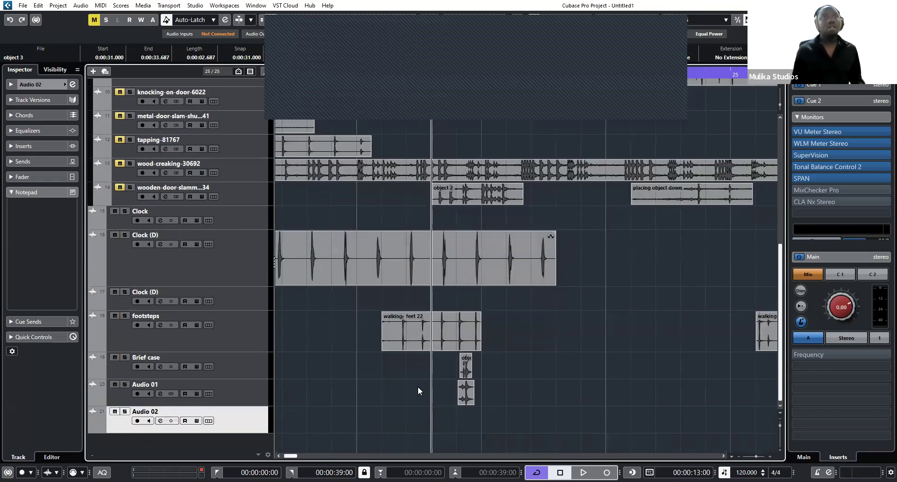
key("g")
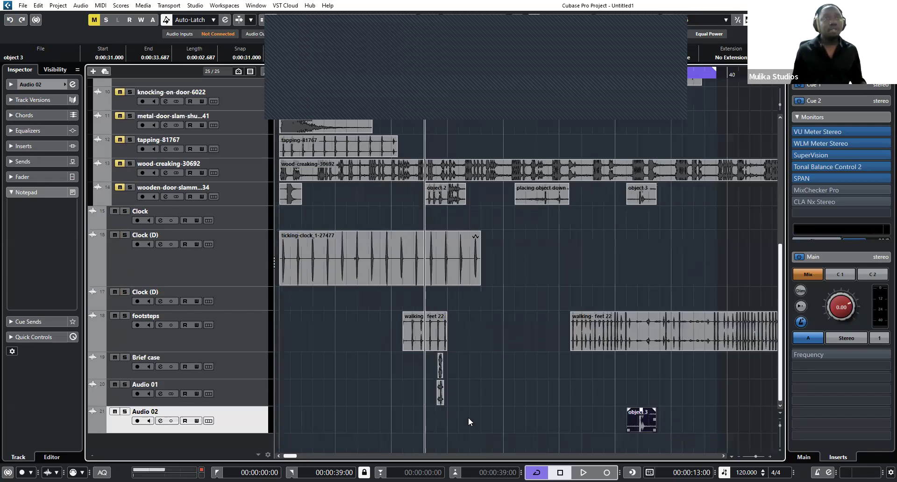
key("h")
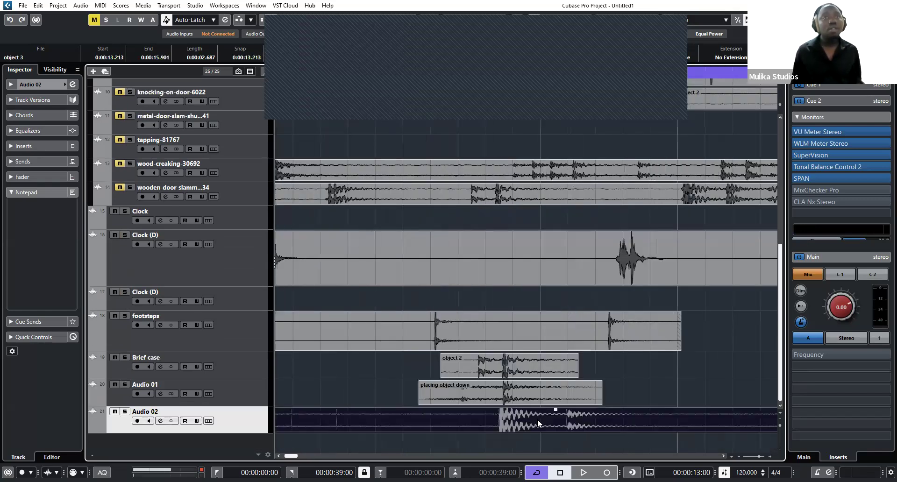
Play the "object 3" copy in the full mix, and audition it with only Audio 02 soloed.
key("space")
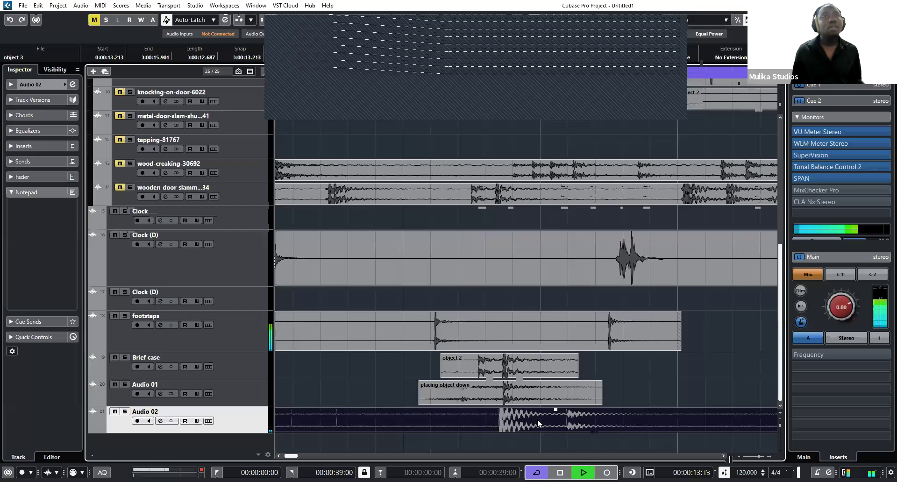
key("space")
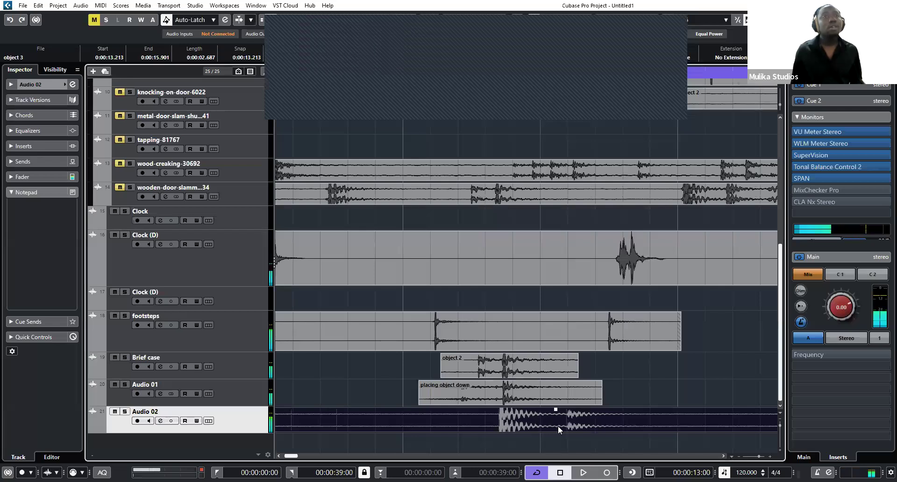
left_click(125, 411)
key("space")
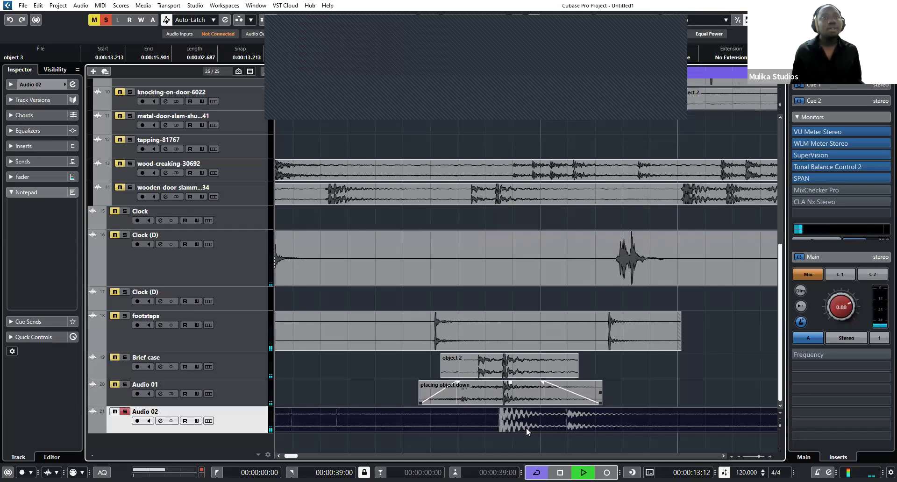
key("space")
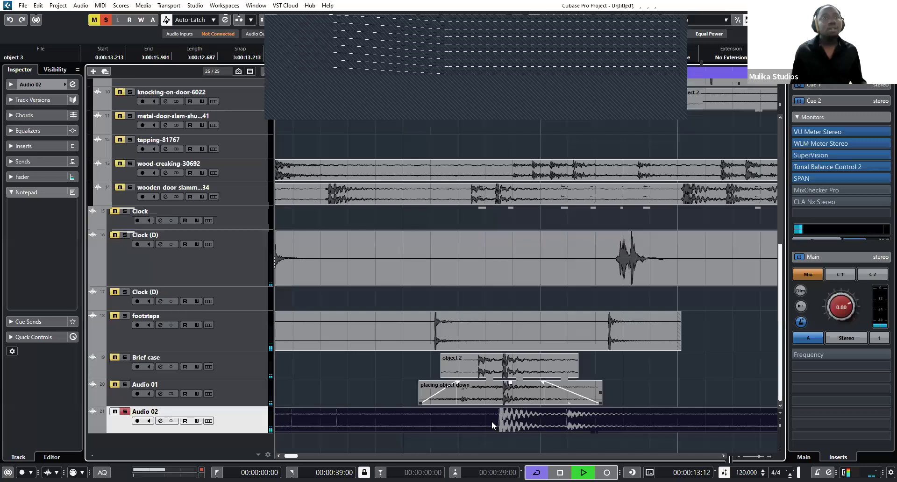
Trim "object 3" on Audio 02 to about 0.27 s, starting at 14.296 s, with a fade-out, and play it.
key("g")
key("g")
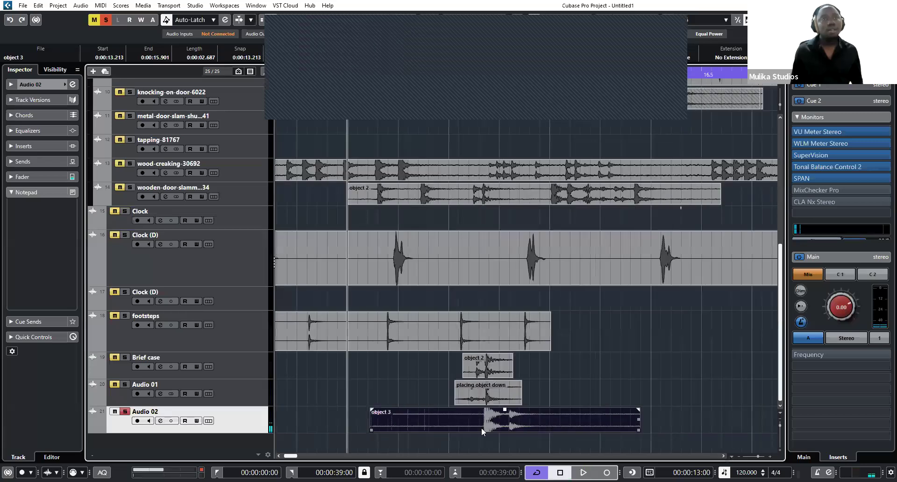
left_click(481, 428, "ctrl+alt")
left_click_drag(639, 430, 483, 410)
scroll(507, 411, "up", 3)
key("space")
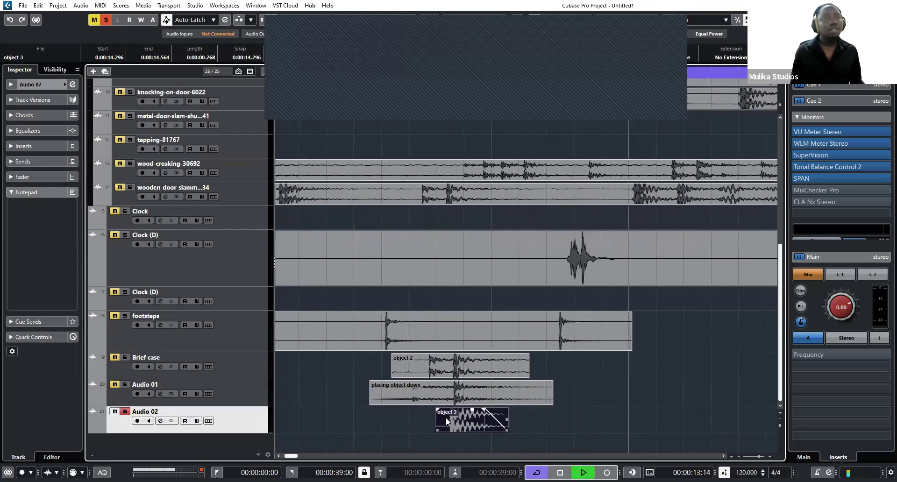
key("space")
Trim the start of "object 3" to 14.327 s and give it a short fade-in.
scroll(436, 425, "up", 4)
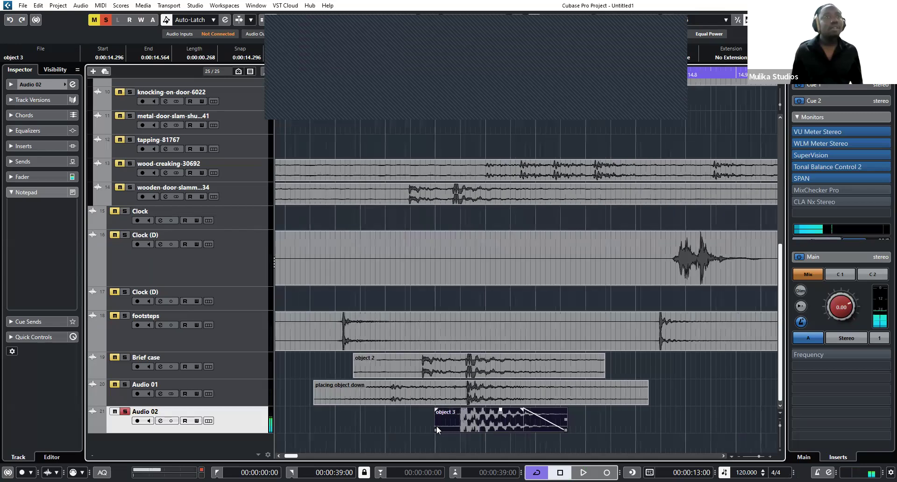
left_click_drag(434, 429, 462, 410)
scroll(472, 419, "up", 3)
scroll(472, 419, "up", 1)
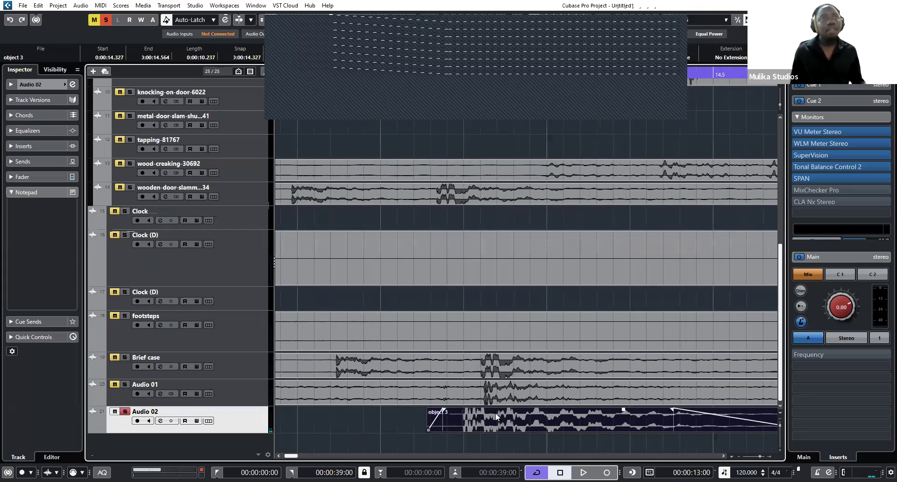
Shift "object 3" to start at 14.341 s, aligned with the other layers' hits, and lower the clip's volume.
left_click_drag(499, 418, 521, 418)
left_click_drag(645, 410, 645, 427)
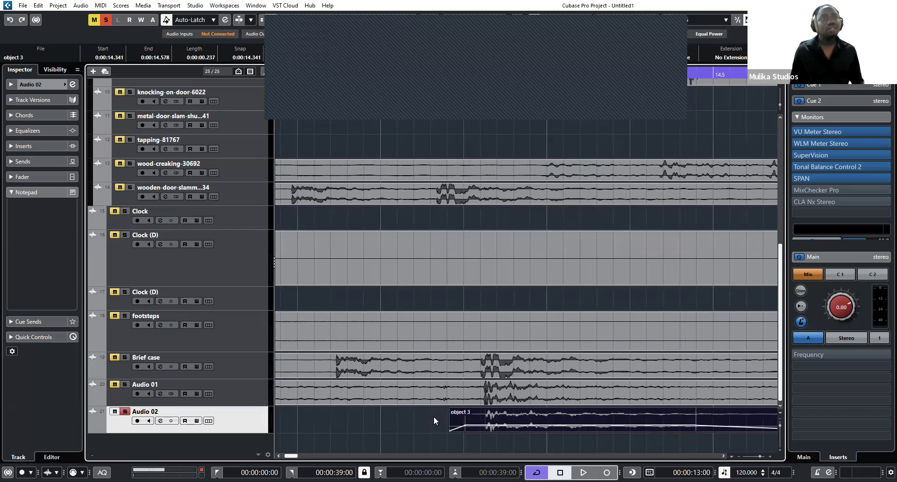
double_click(459, 428)
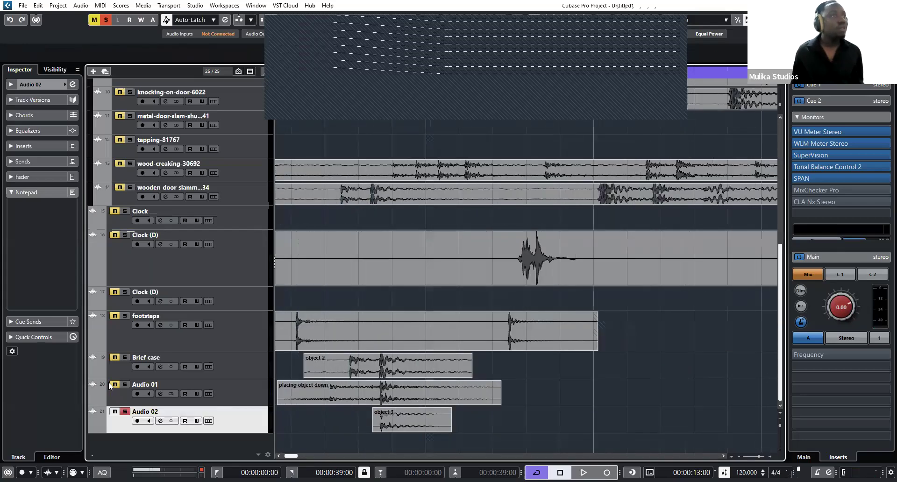
Unmute and solo Brief case and Audio 01 alongside the soloed Audio 02.
left_click(108, 382)
left_click(114, 357)
left_click(125, 357)
left_click(114, 384)
left_click(125, 384)
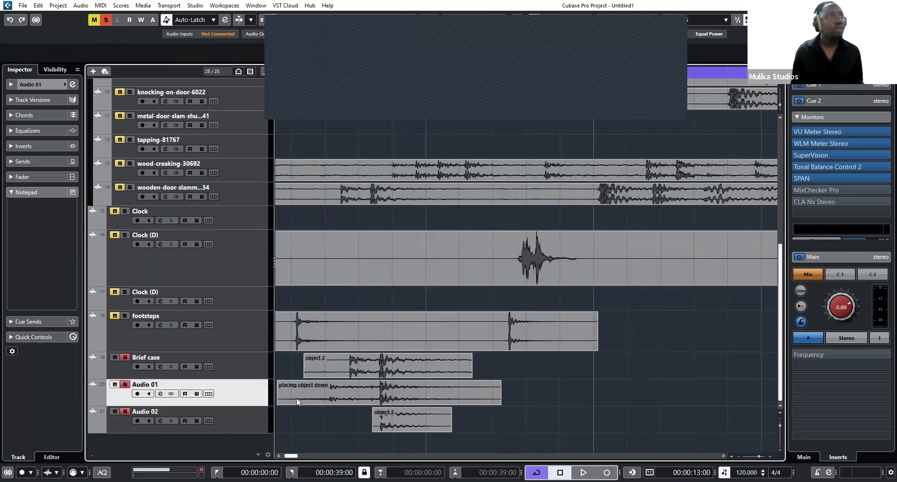
Play the three soloed layers, raise the volume of "object 3" on Audio 02 and slightly lower "object 2" on Brief case.
key("space")
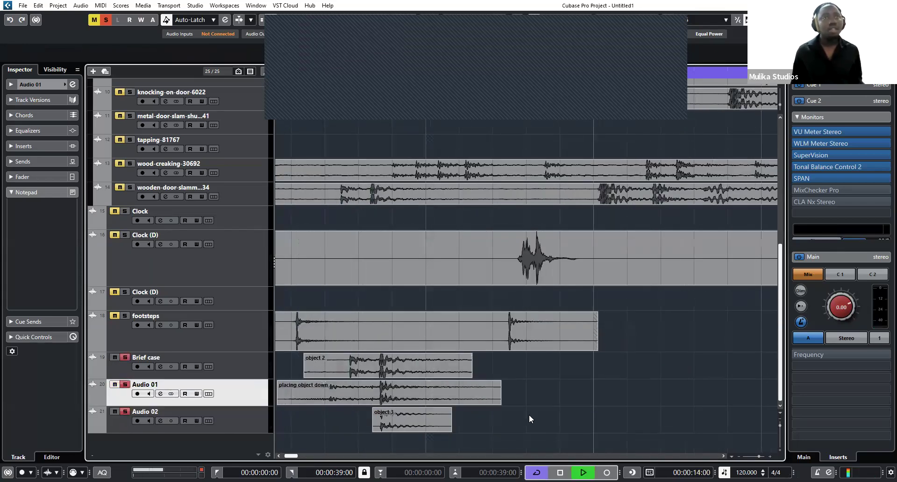
left_click(411, 424)
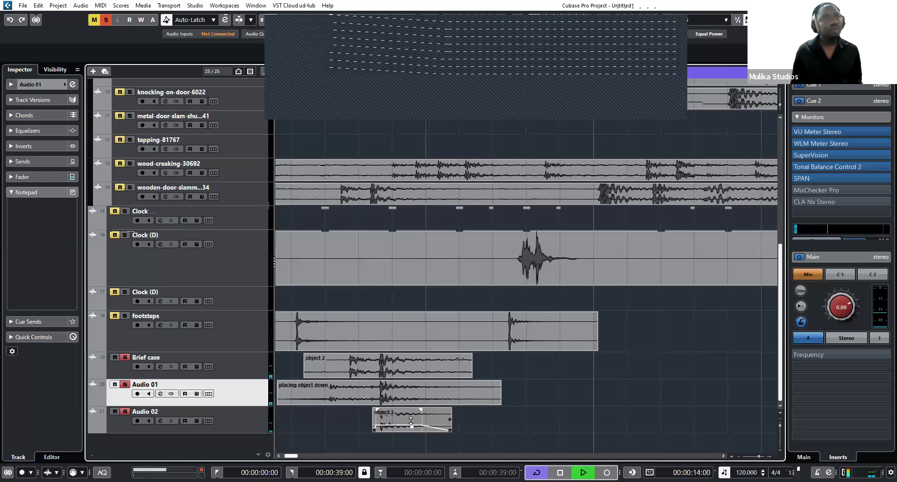
left_click(381, 365)
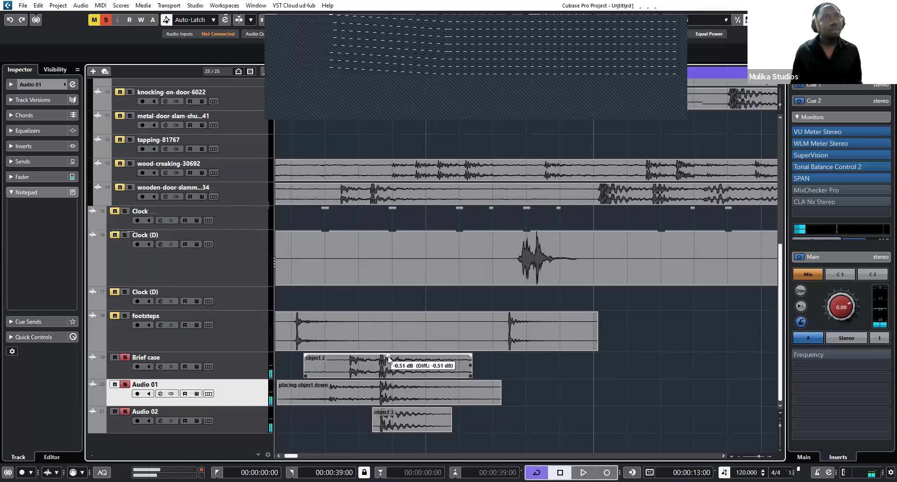
key("space")
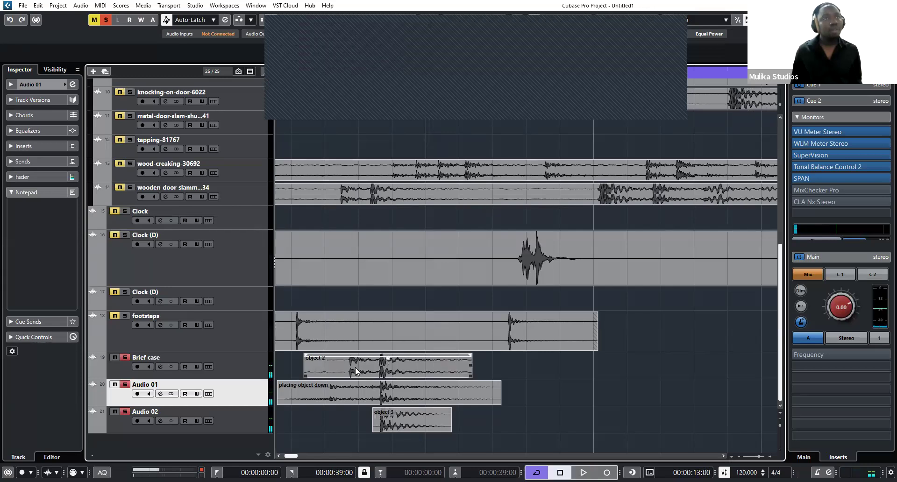
Split "object 2" on Brief case just before its main hit, lower the first piece's volume and play the layers.
right_click(381, 369)
left_click(383, 369)
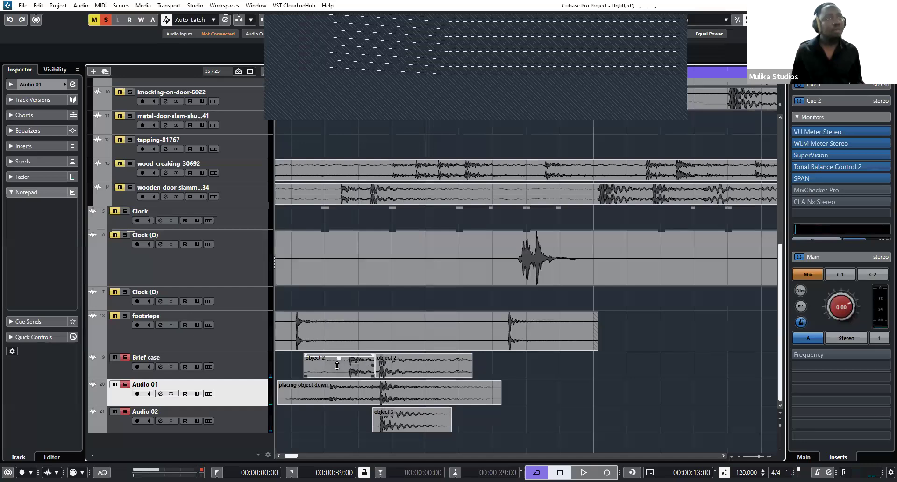
left_click(375, 366)
key("space")
Compare playback with Audio 01 muted, lower the volume of "placing object down", and unmute and solo the track again.
left_click(351, 393)
left_click(114, 386)
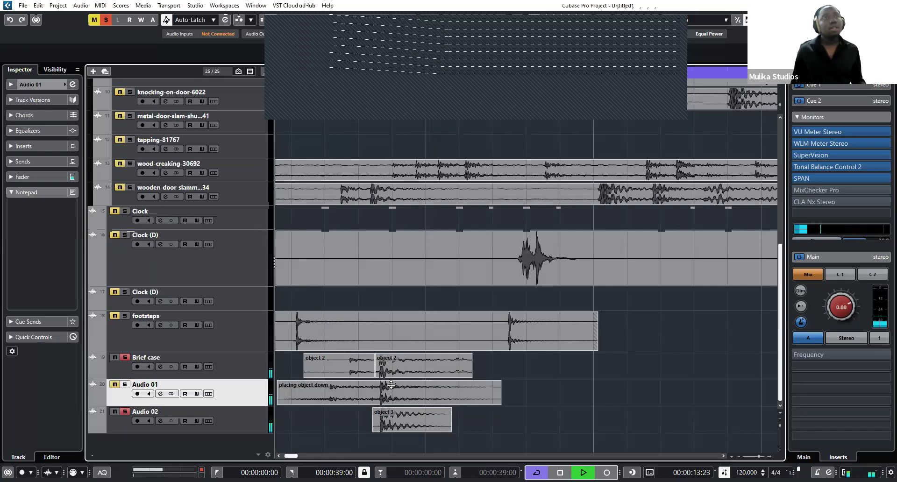
scroll(415, 401, "down", 2)
left_click(399, 401)
left_click_drag(398, 402, 398, 421)
key("space")
left_click(115, 384)
left_click(125, 384)
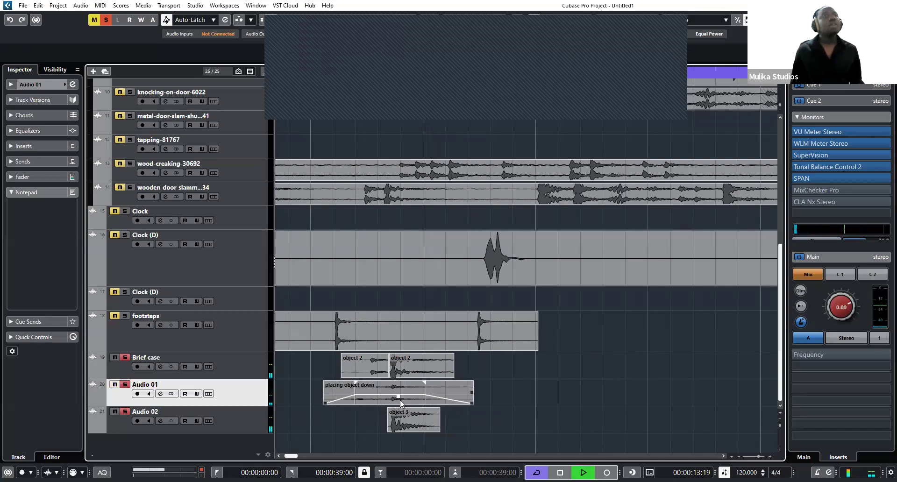
Select all the briefcase layer clips and play them together with the soloed footsteps track from the project start.
key("space")
key("g")
key("g")
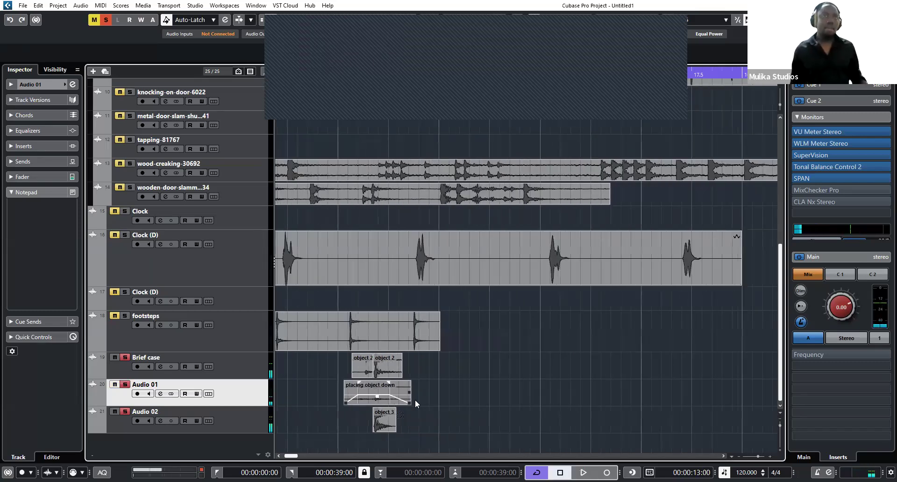
scroll(415, 400, "left", 3)
left_click_drag(574, 361, 515, 422)
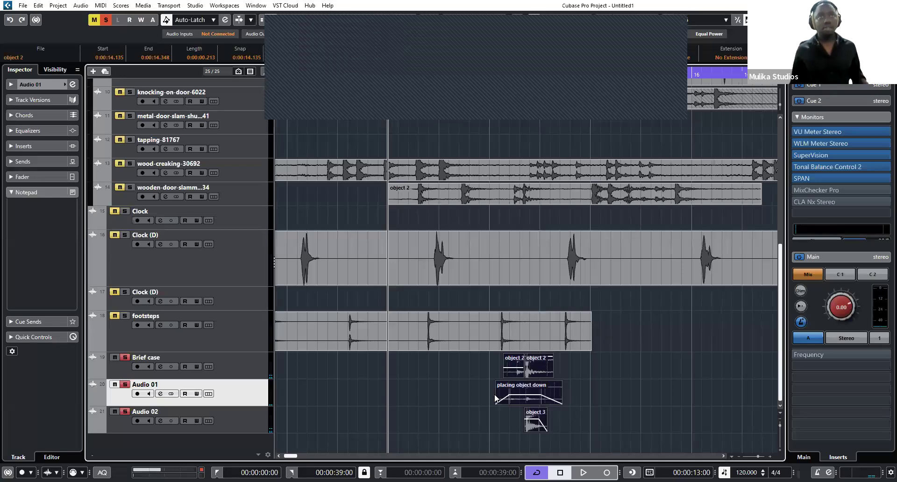
key("g")
key("g")
key("g")
key("Home")
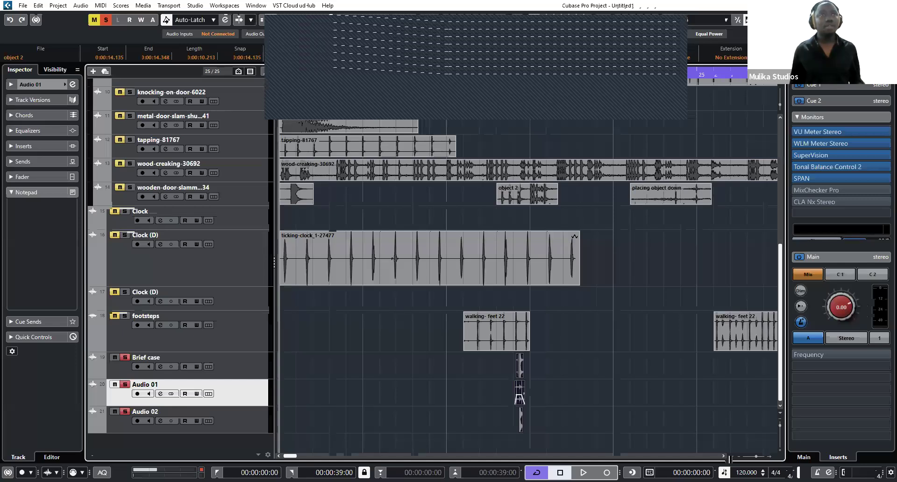
key("space")
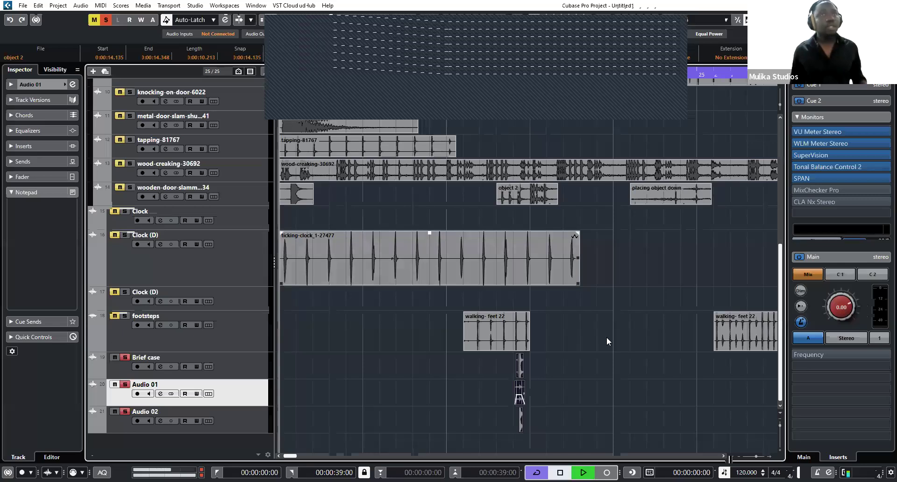
key("h")
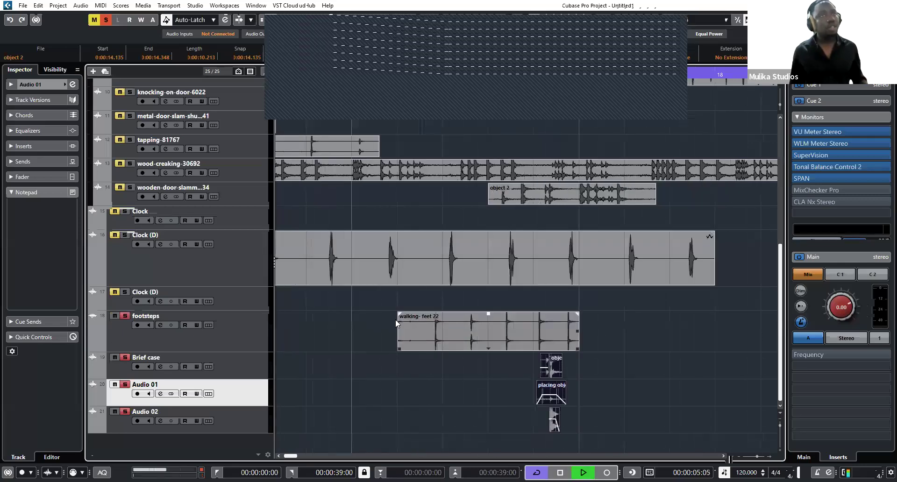
Move the briefcase layer clips together so "object 2" starts at 16.079 s, and play from 10 s.
left_click(415, 316)
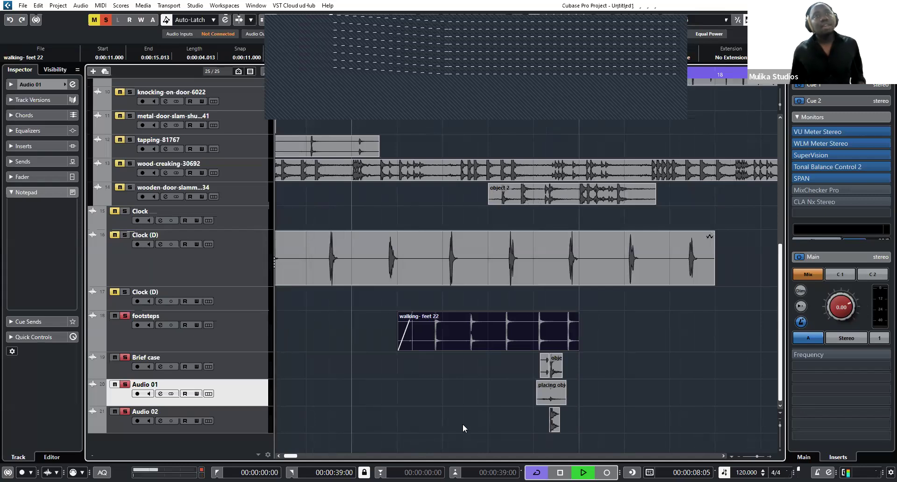
left_click_drag(473, 359, 514, 365)
key("ctrl+z")
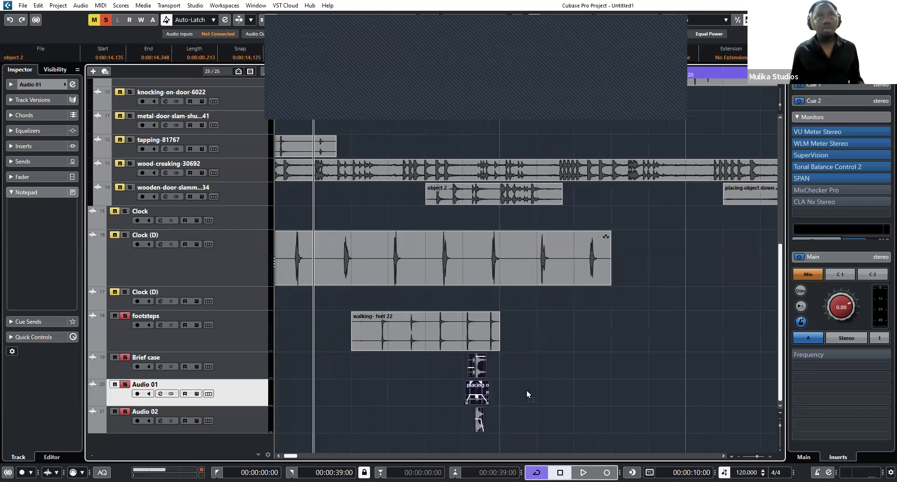
key("ctrl+z")
key("space")
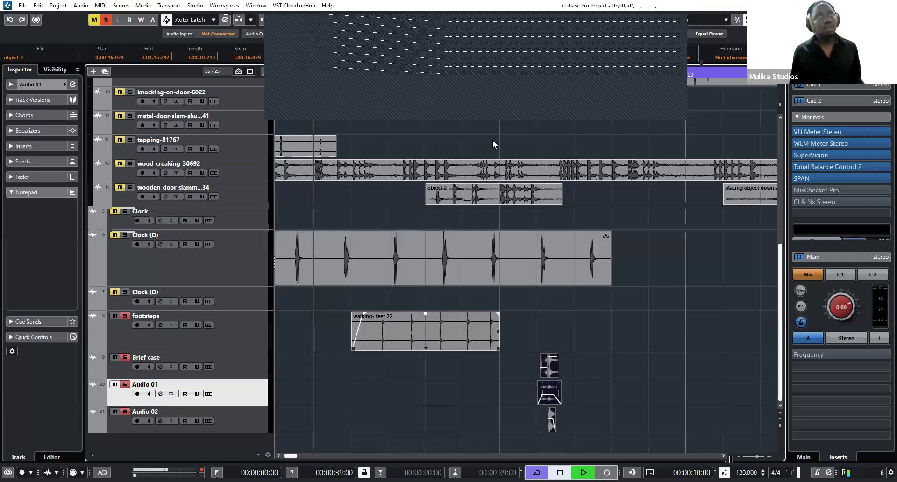
key("Up")
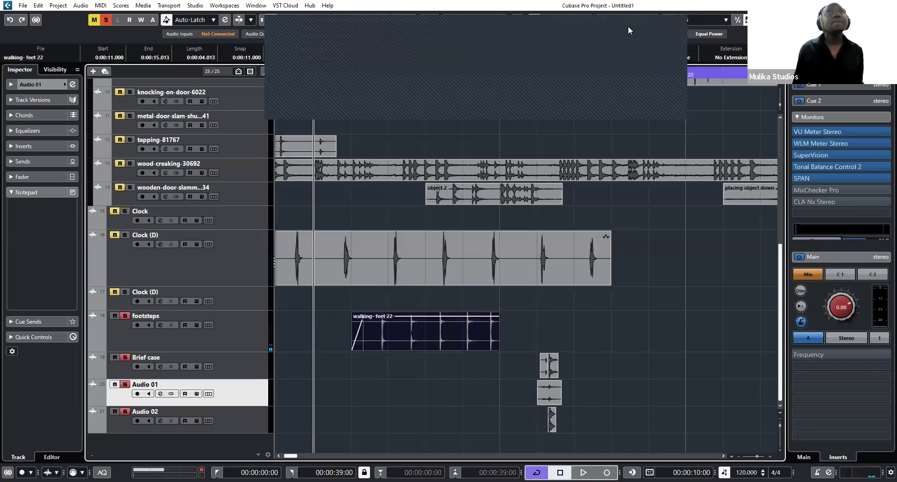
left_click(615, 289)
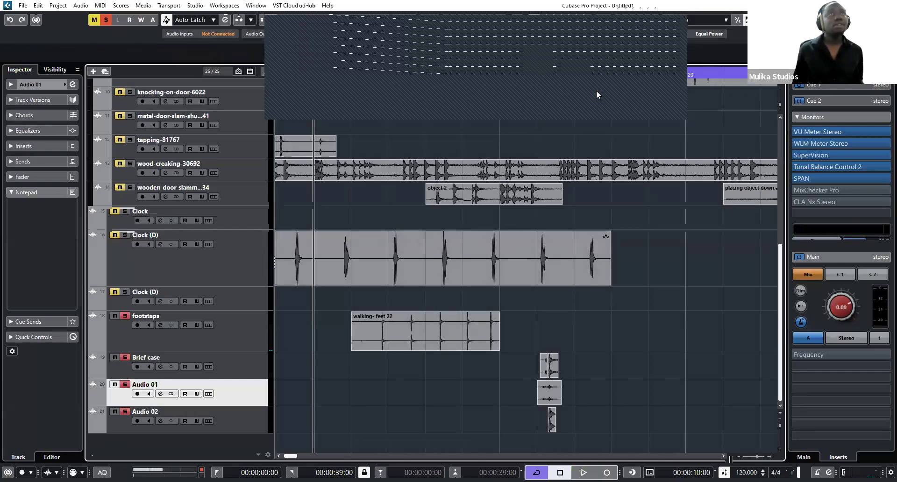
Duplicate the "walking- feet 22" clip that starts at 11 s on footsteps so the copy starts at 15.000 s.
left_click(422, 325)
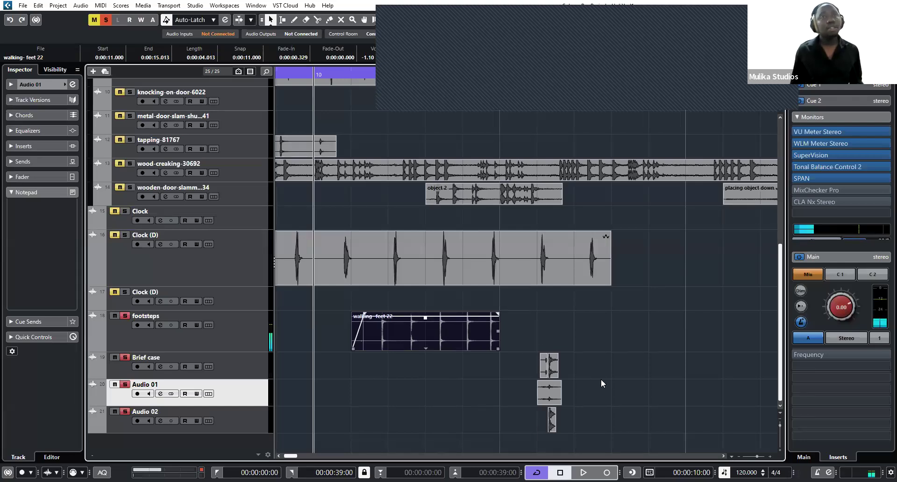
key("ctrl+d")
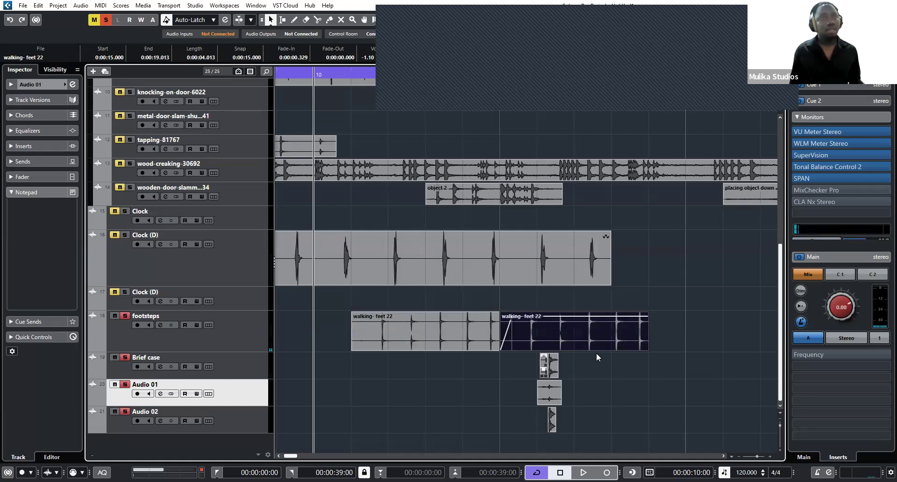
key("g")
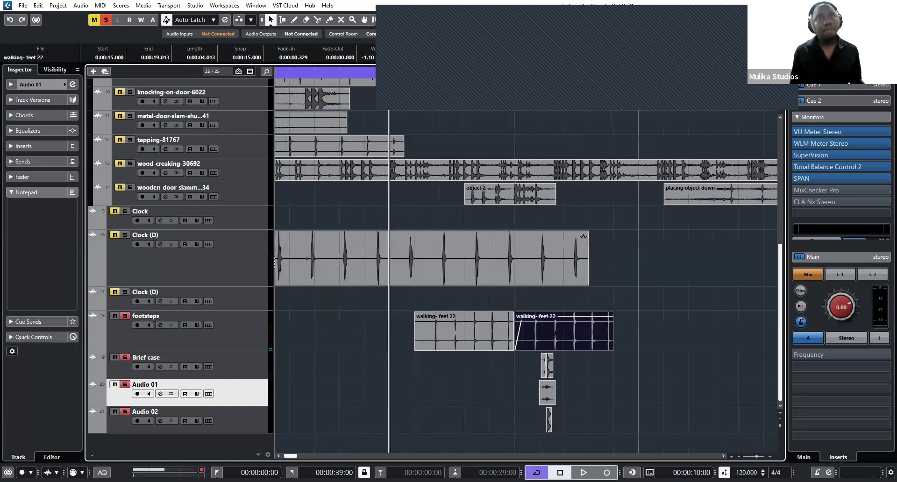
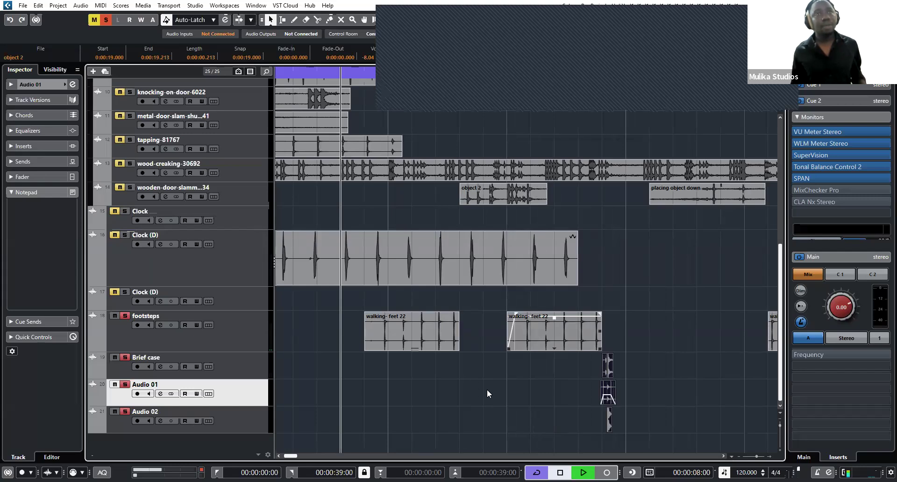
Mute the "object 3" clip at 19.205 s on Audio 02 with the Mute tool and return to the selection tool.
key("alt+s")
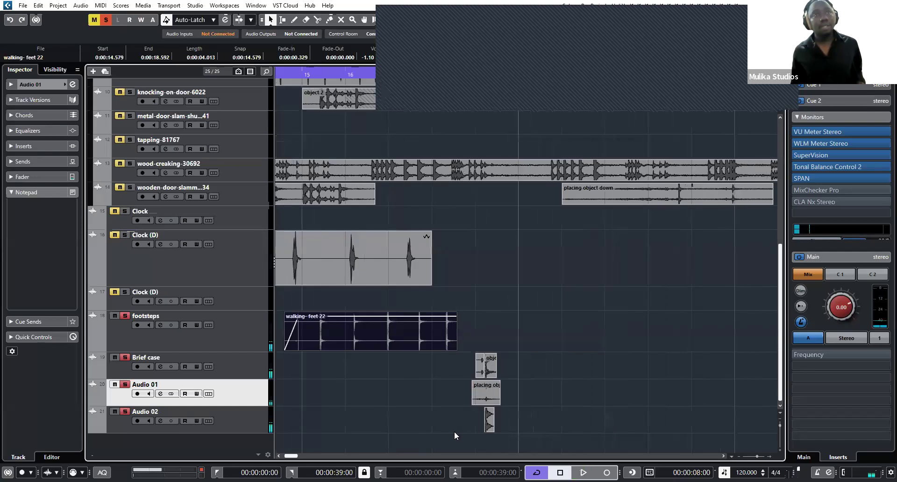
right_click(454, 431)
left_click(526, 434)
left_click(489, 416)
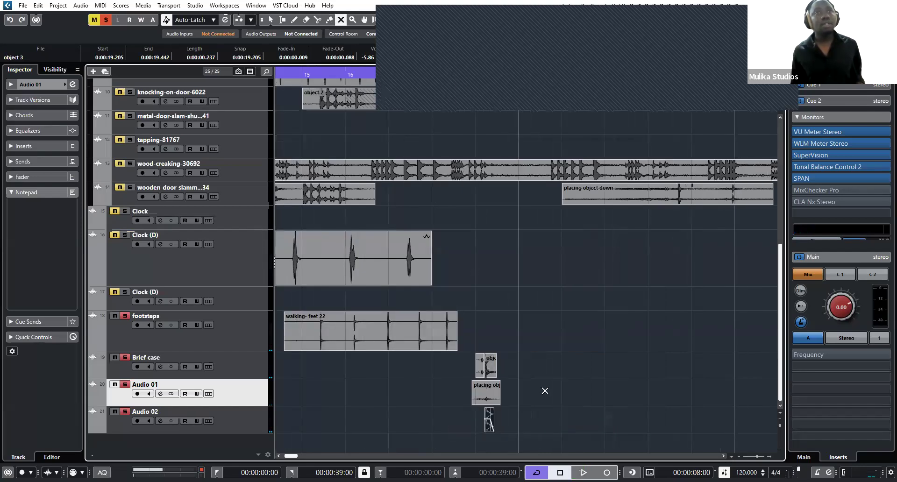
key("1")
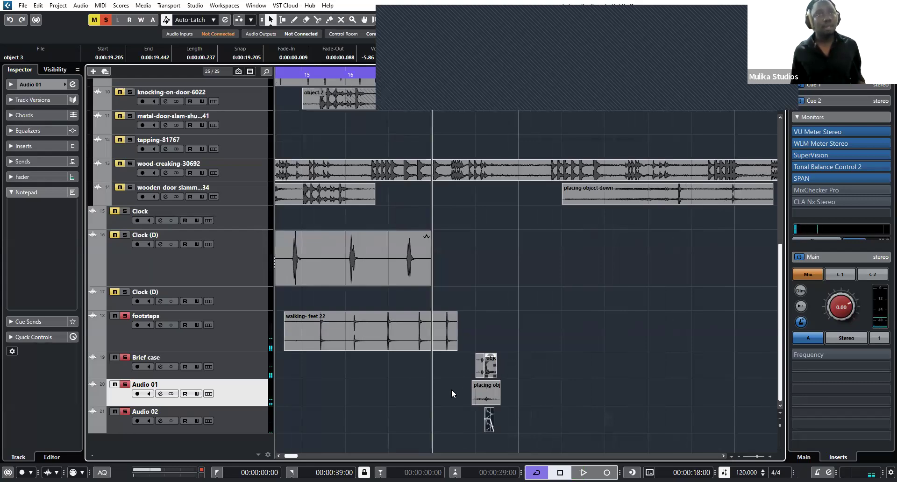
Split "placing object down" on Audio 01 just before its main hit and lower the first piece's volume.
scroll(452, 389, "up", 5)
left_click_drag(449, 365, 445, 376)
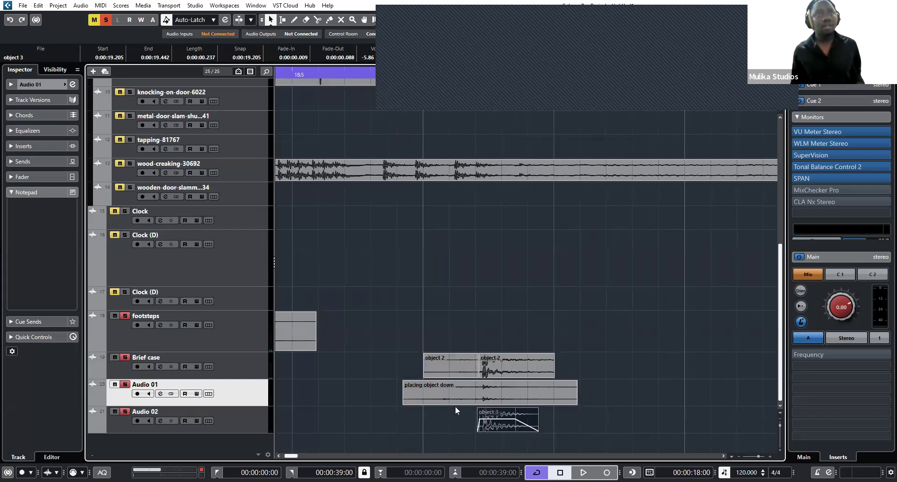
right_click(504, 411)
left_click(478, 400, "alt")
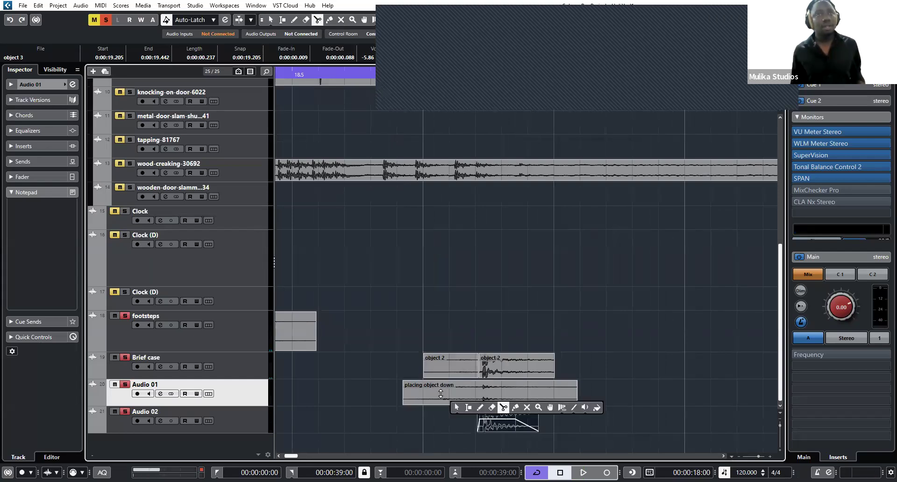
left_click_drag(440, 401, 440, 411)
Play the end of the footsteps and the briefcase layers from 18 s.
key("space")
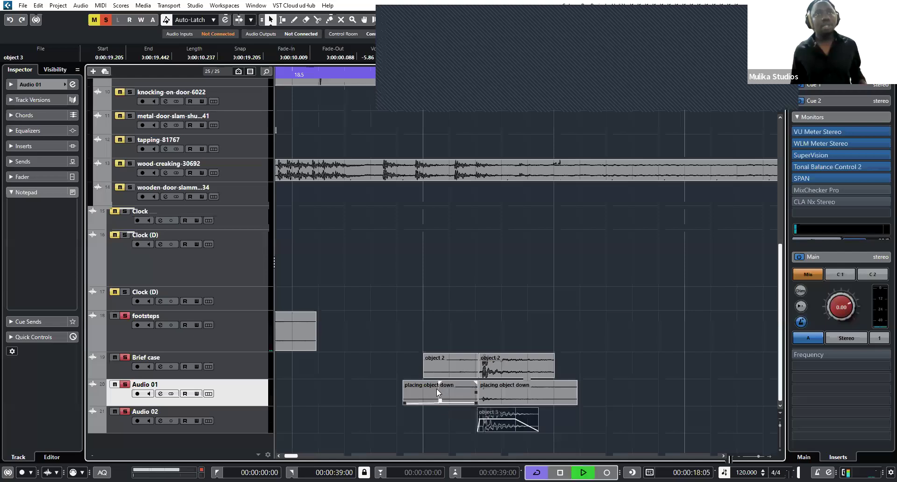
scroll(435, 388, "down", 4)
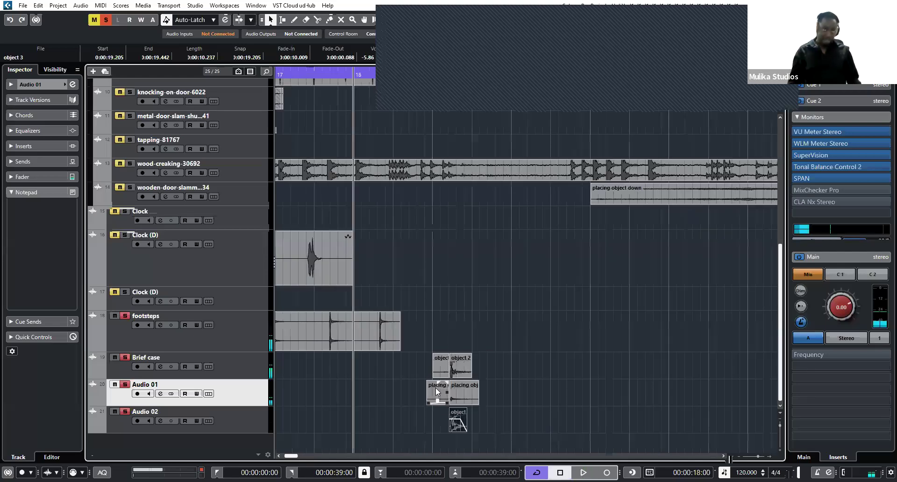
key("space")
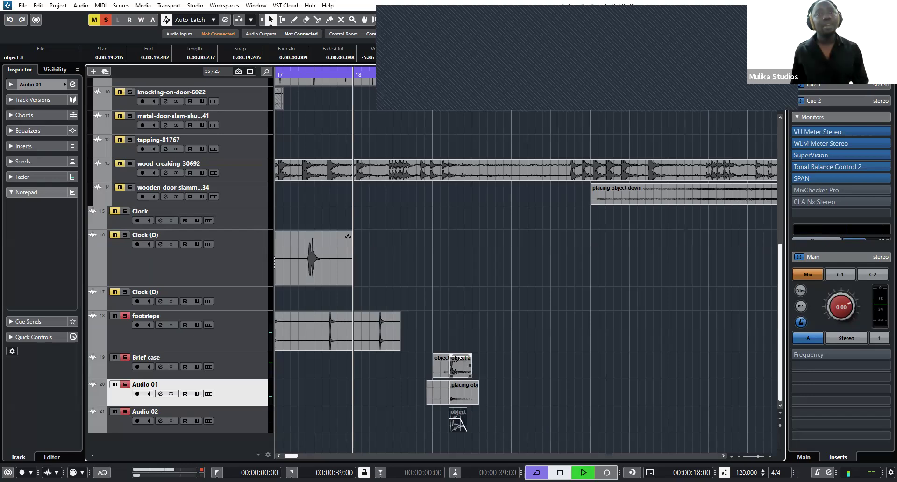
key("space")
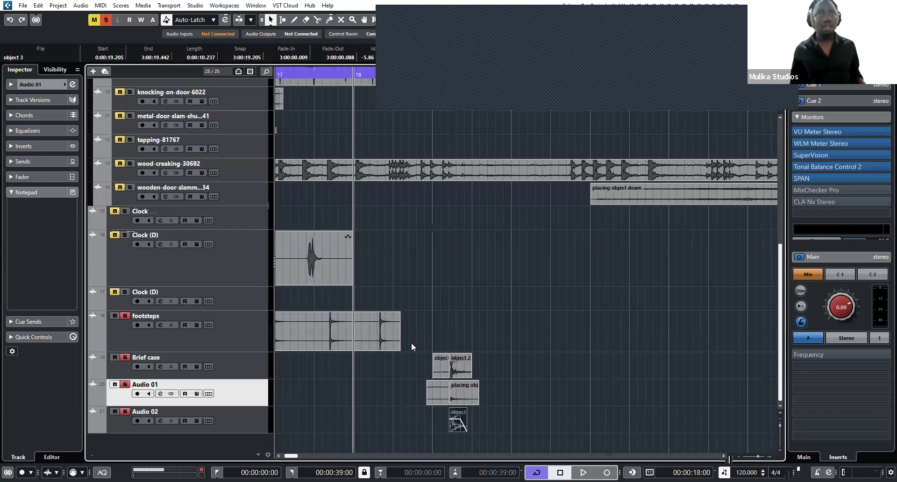
Copy the "ticking-clock_1-27477" clip on Clock (D) along its track so the copy starts at 19.000 s.
key("g")
key("g")
key("g")
left_click(403, 279)
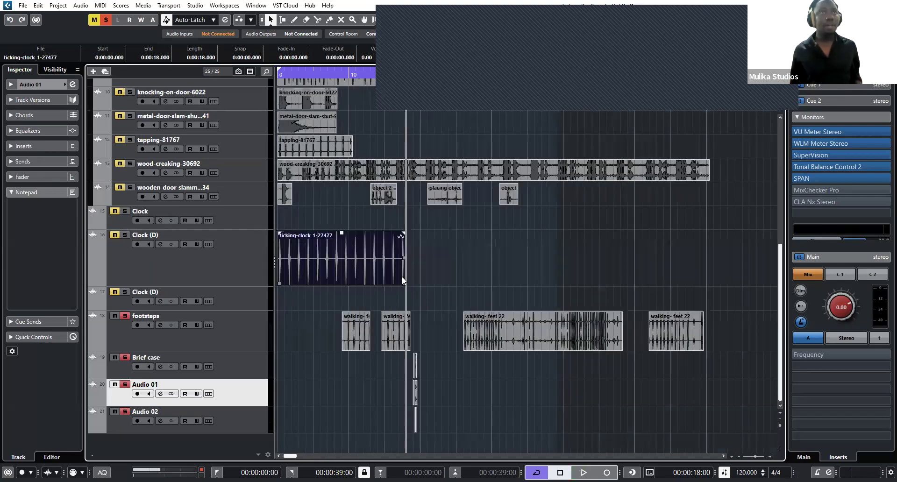
left_click_drag(363, 261, 502, 256)
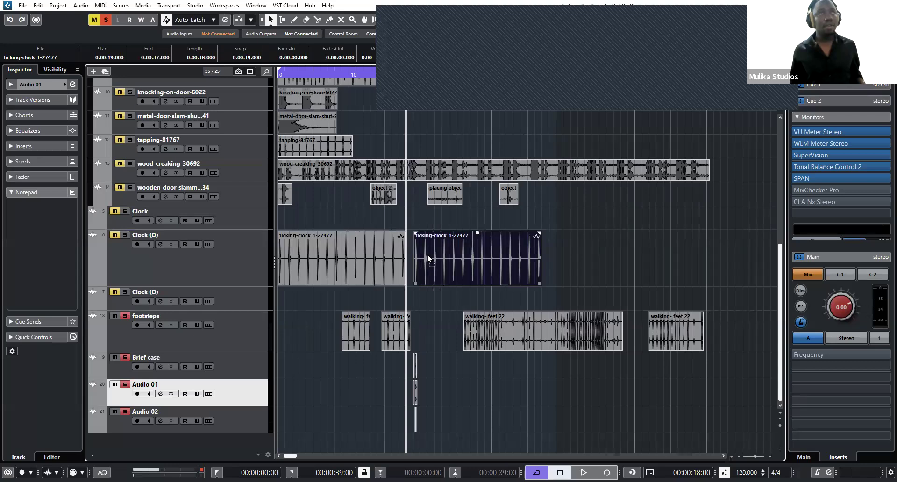
Shift the copied ticking-clock clip on Clock (D) to start at 18.635 s, near the briefcase layers.
key("h")
key("h")
key("h")
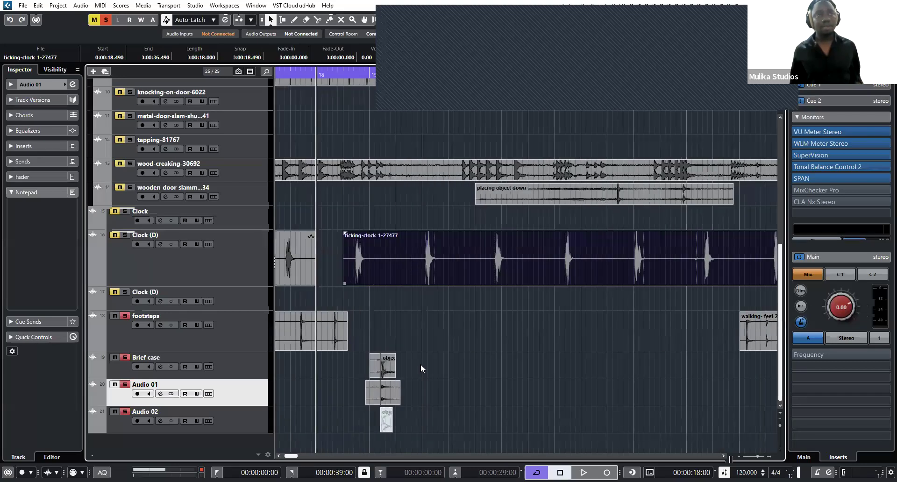
key("g")
key("g")
key("g")
Play from 18 s with Clock (D) unmuted and soloed alongside the footsteps and briefcase tracks.
key("space")
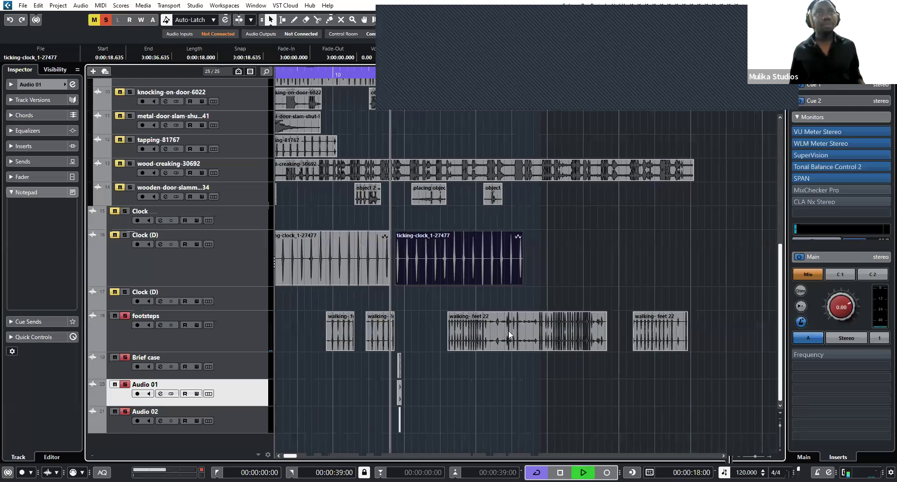
key("h")
left_click(113, 238)
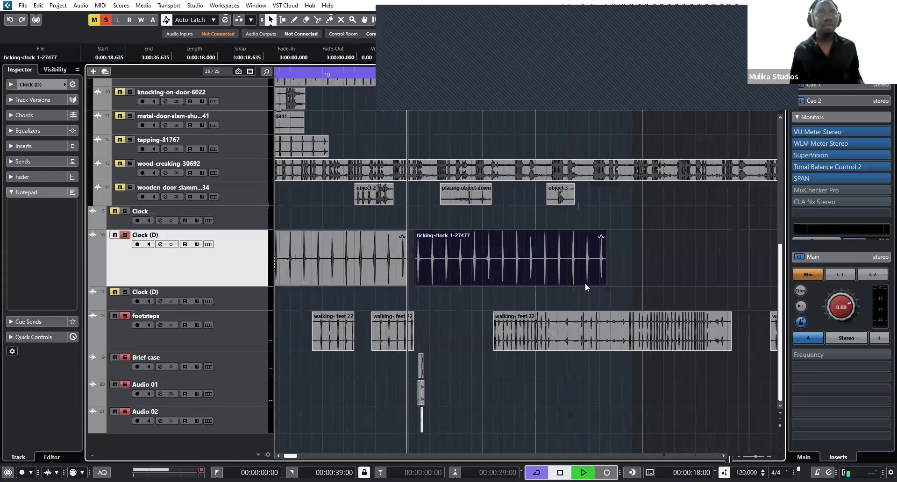
Lower the first ticking-clock clip on Clock (D) to about -13.4 dB and reduce the copied clip's volume by a smaller amount.
key("h")
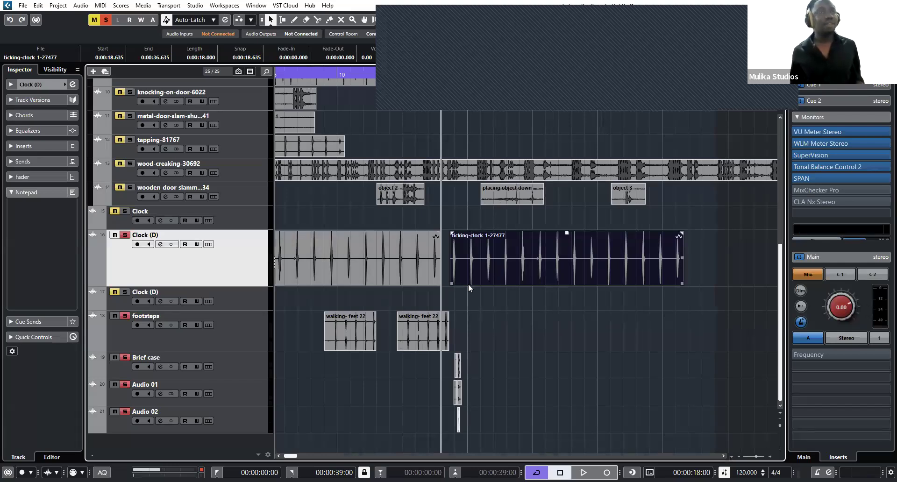
scroll(498, 278, "left", 2)
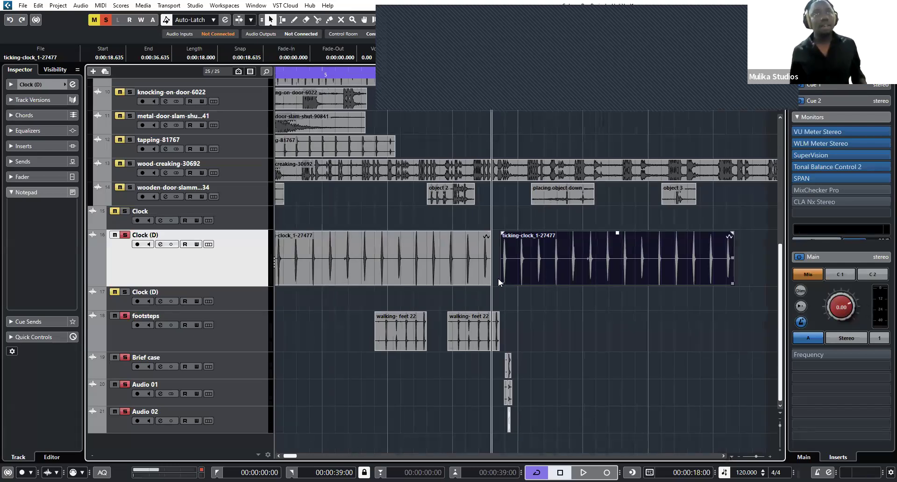
scroll(501, 279, "right", 4)
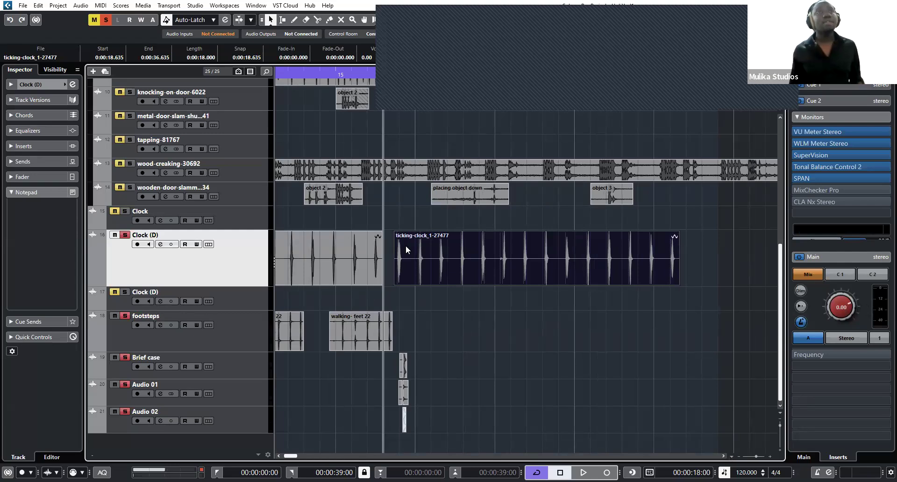
scroll(406, 245, "left", 7)
left_click_drag(424, 232, 417, 273)
key("g")
left_click_drag(573, 230, 479, 268)
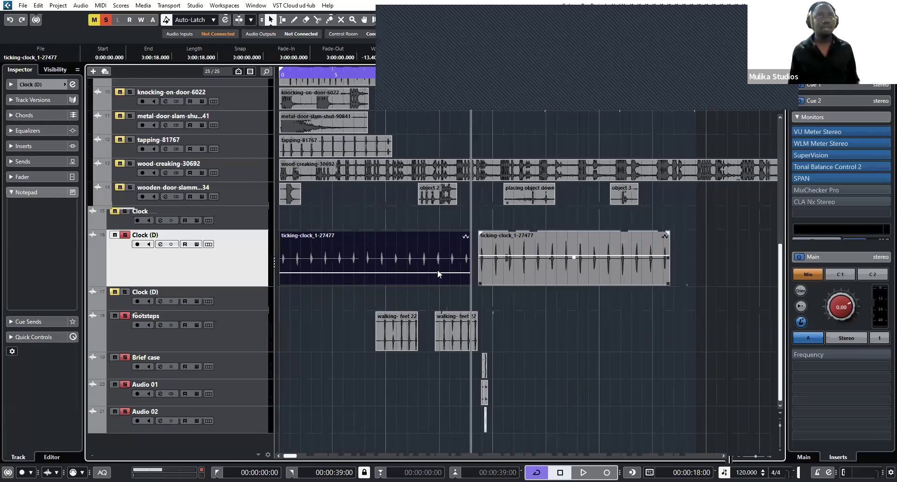
Play from 18 s to hear the clock change level between the two ticking-clock clips.
key("g")
key("space")
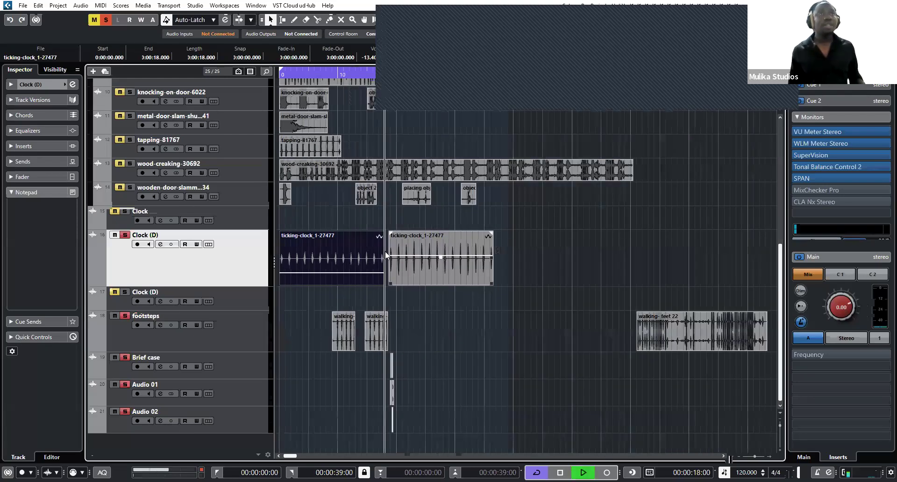
key("space")
Place a marker at 19.000 s on the Markers track and describe it as "Clock gets louder".
key("h")
key("h")
key("h")
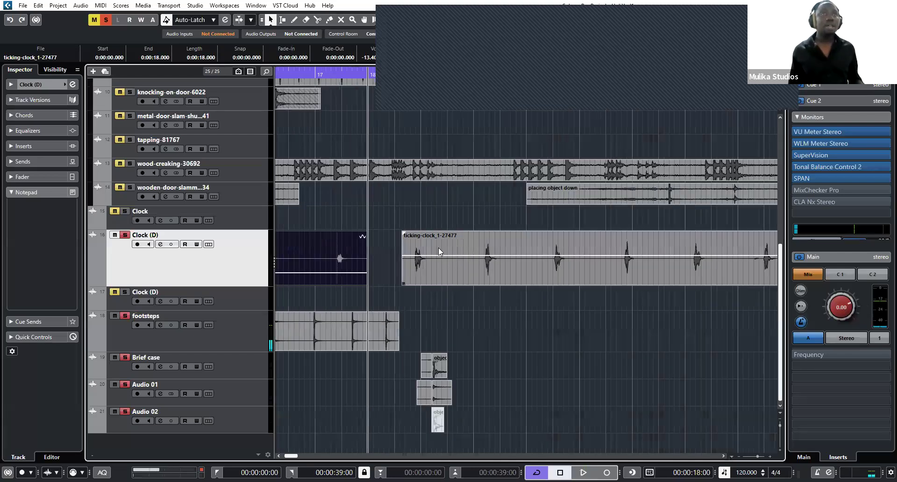
left_click(415, 72)
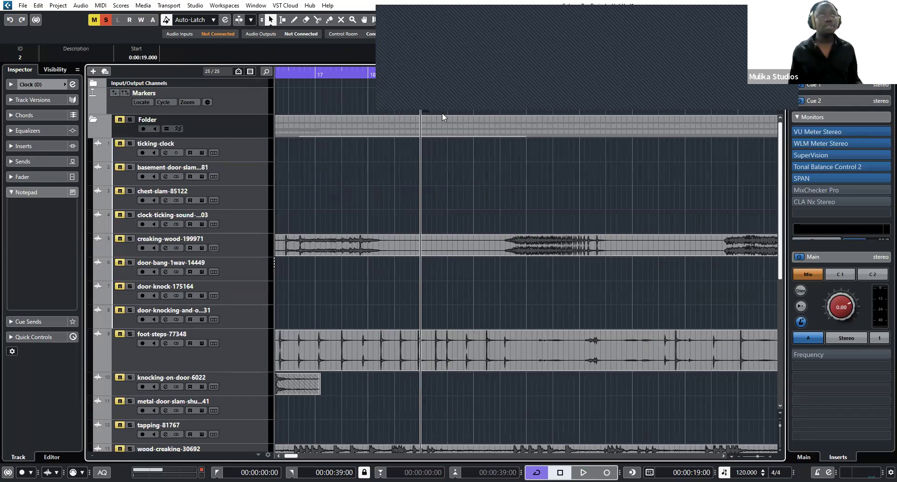
left_click(81, 56)
type("clock get")
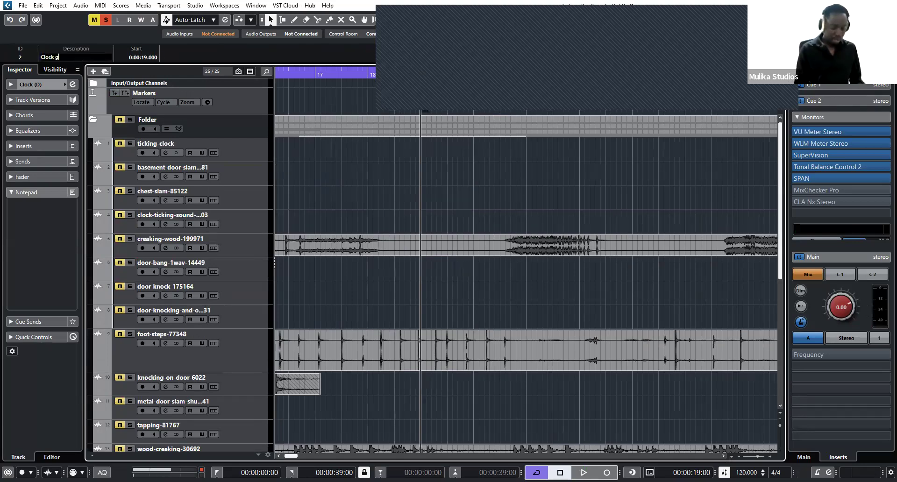
type("s louder")
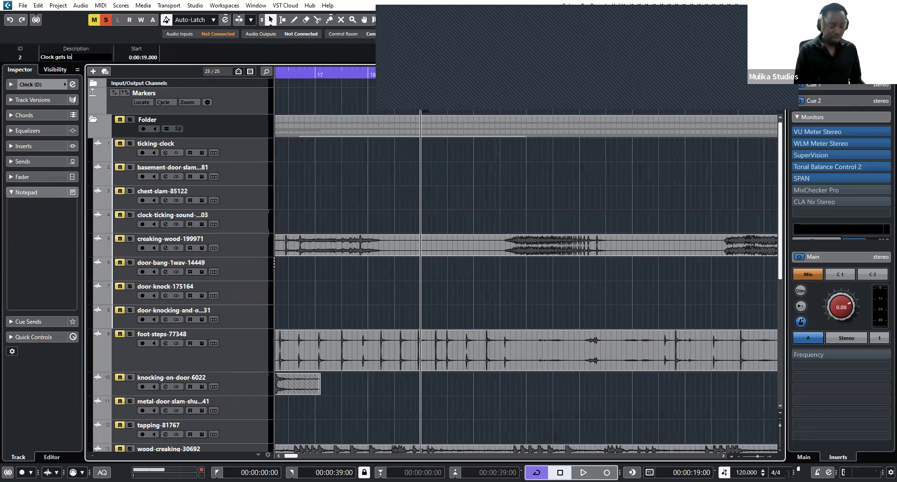
key("Return")
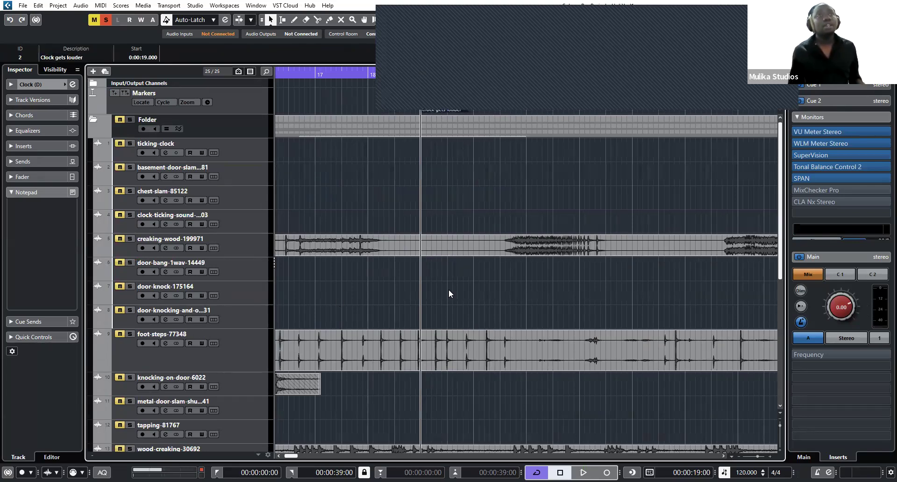
Play from the 19 s marker to check the louder ticking clock with the briefcase sounds.
scroll(468, 296, "down", 6)
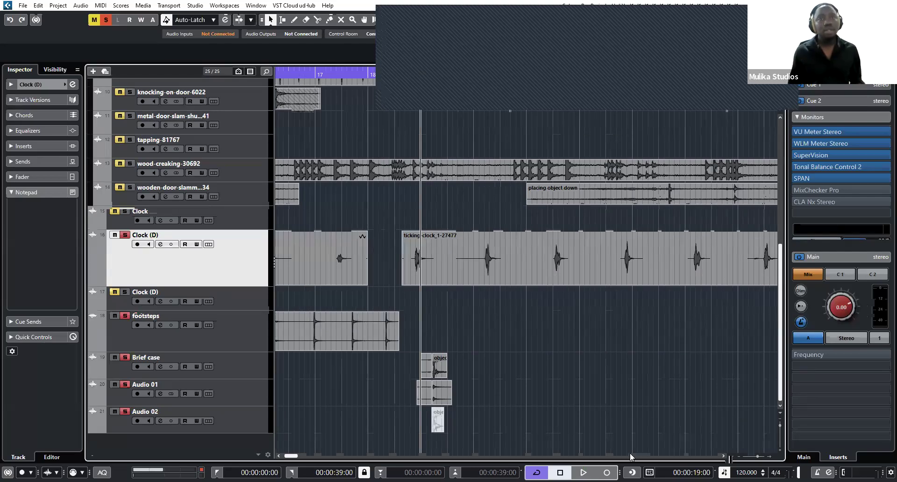
key("g")
key("g")
key("g")
key("g")
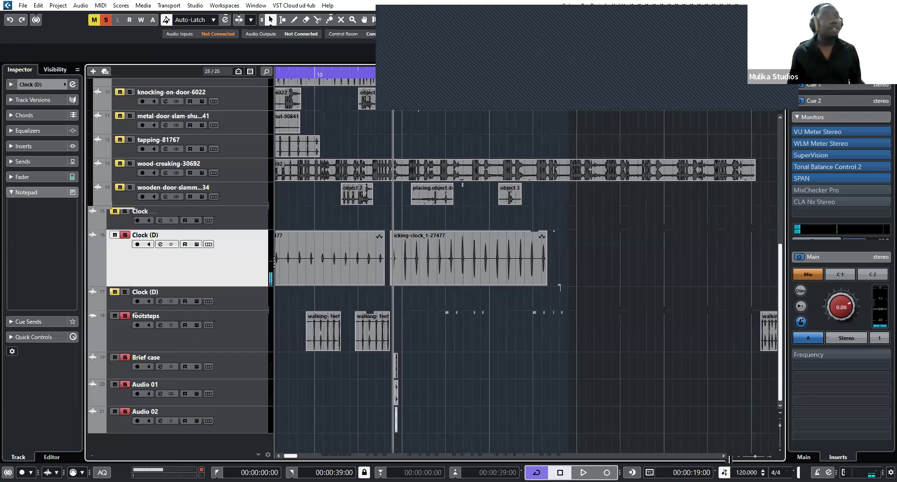
key("space")
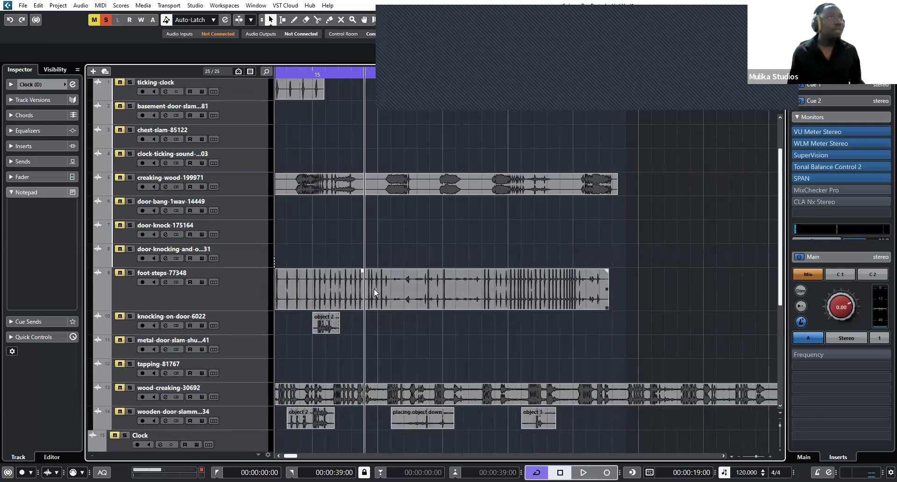
Look over the "walking- feet 22" and "tapping-81767" source clips in the folder.
left_click(380, 288)
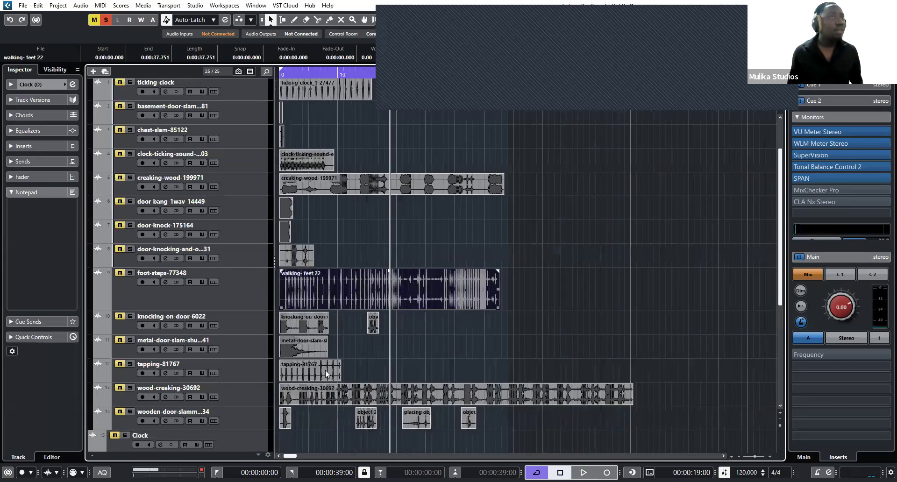
left_click(326, 370)
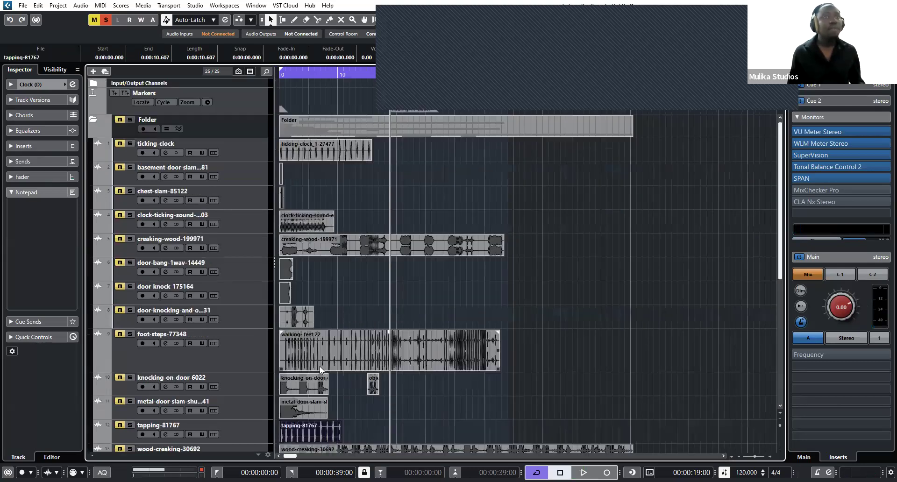
scroll(320, 366, "down", 6)
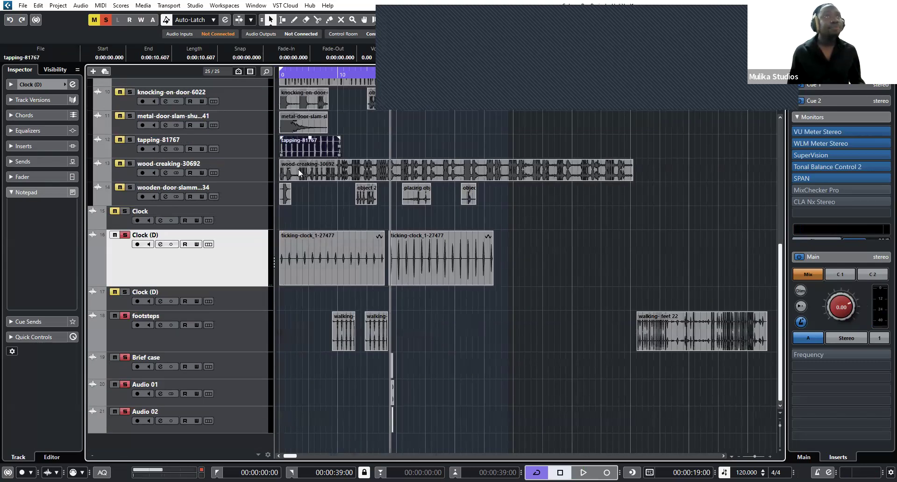
Rename the Audio 02 track as "brief case".
left_click(235, 414)
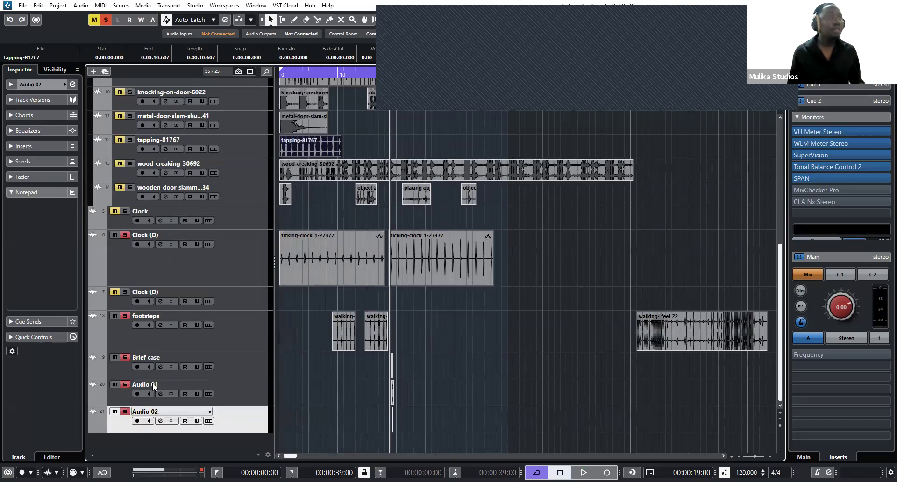
double_click(151, 412)
type("brie")
type("f case")
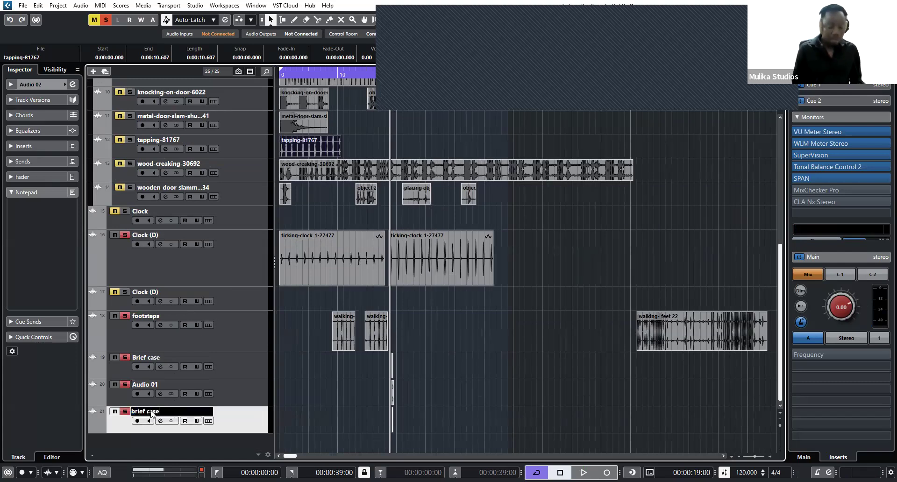
key("Return")
Rename the Audio 01 track as "brief case 2".
left_click(159, 386)
double_click(159, 386)
type("brief case")
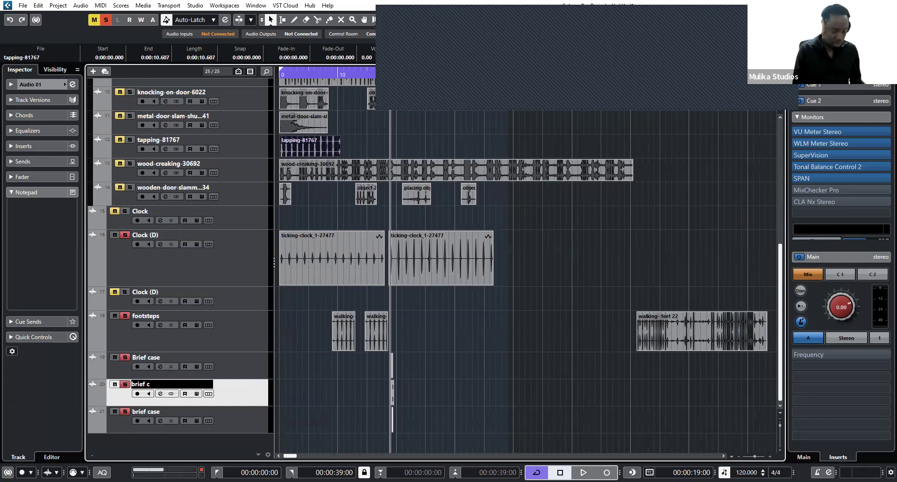
type(" 2")
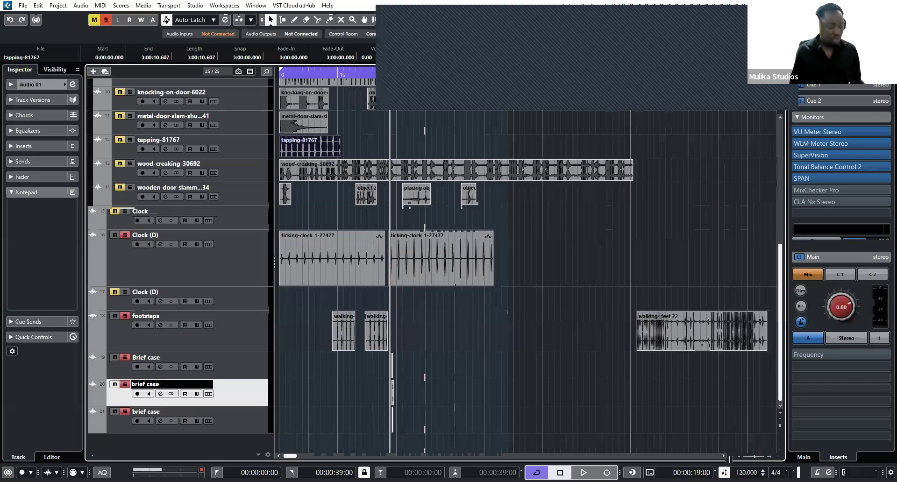
Delete the short "object 3" clip at 19.205 s from the "brief case" track below "brief case 2".
double_click(174, 411)
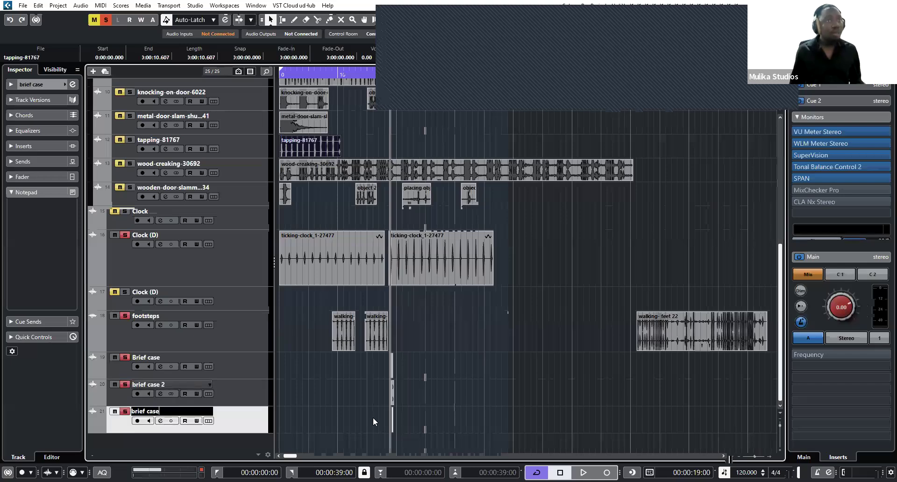
left_click(329, 419)
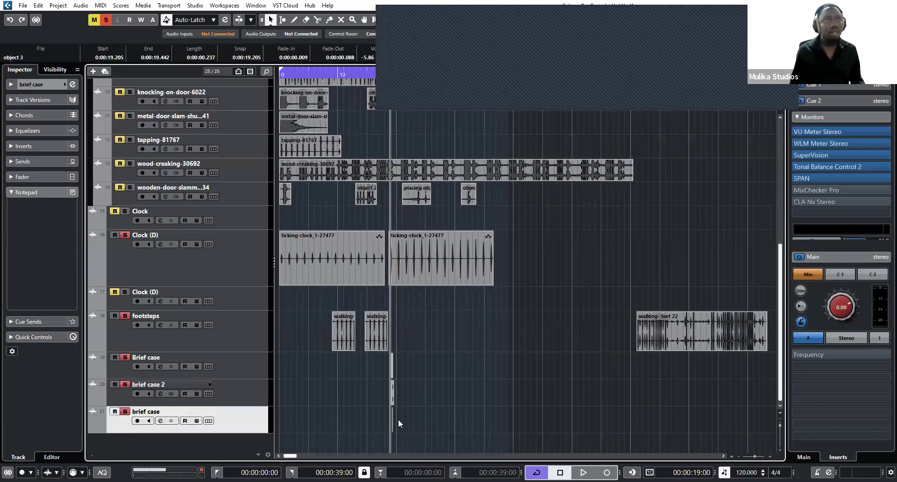
key("h")
key("h")
key("h")
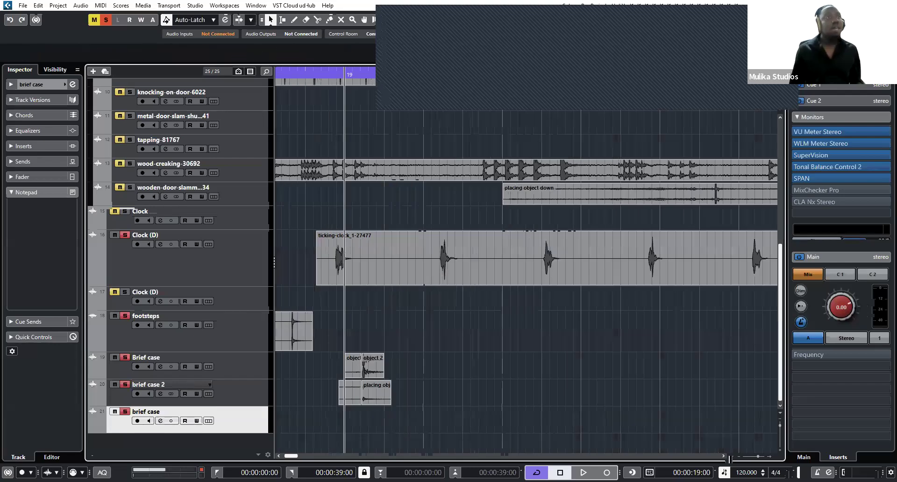
Rename the emptied "brief case" track below "brief case 2" as "Tap".
double_click(137, 412)
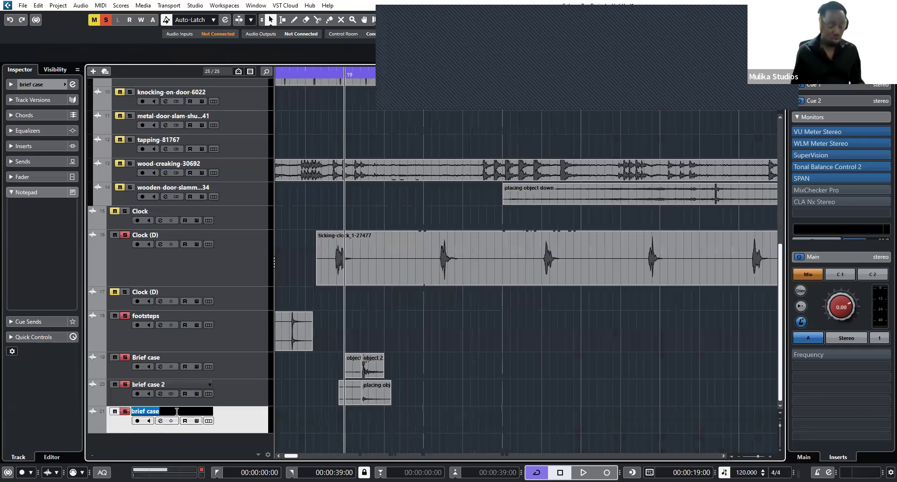
type("Tap")
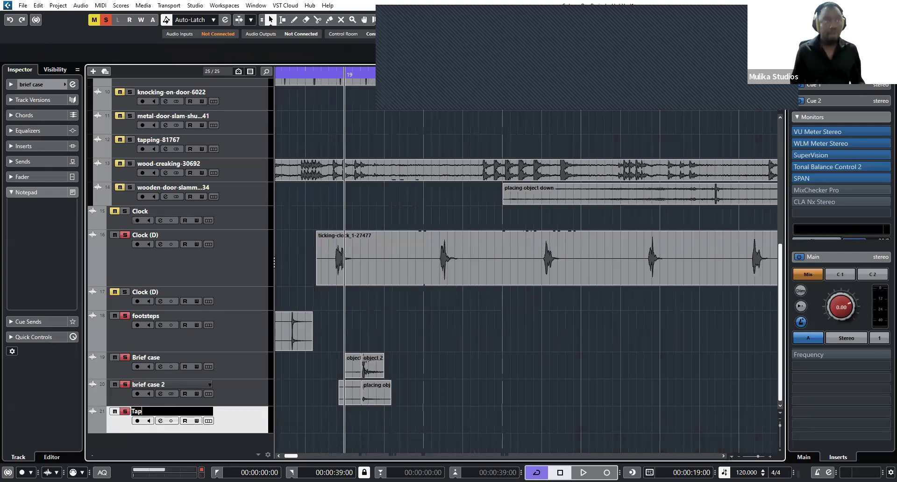
key("Return")
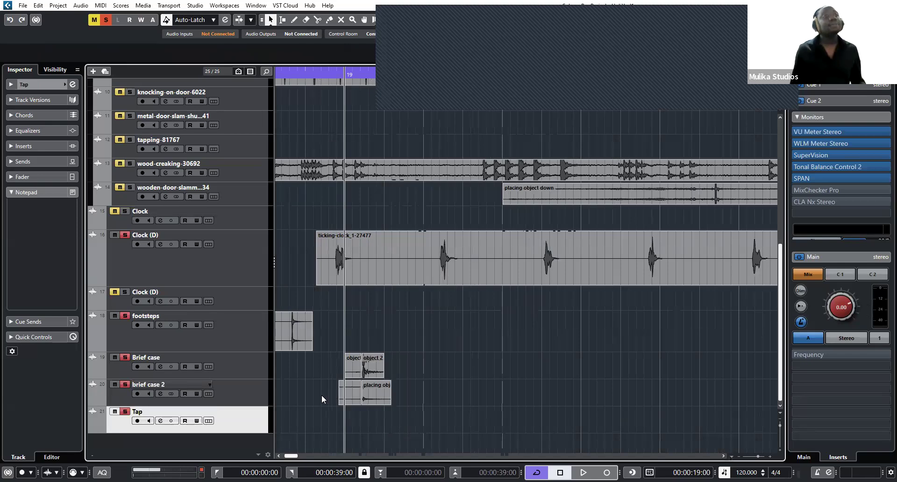
Move the Brief case and brief case 2 tracks below Tap so that Tap directly follows footsteps.
key("shift+f")
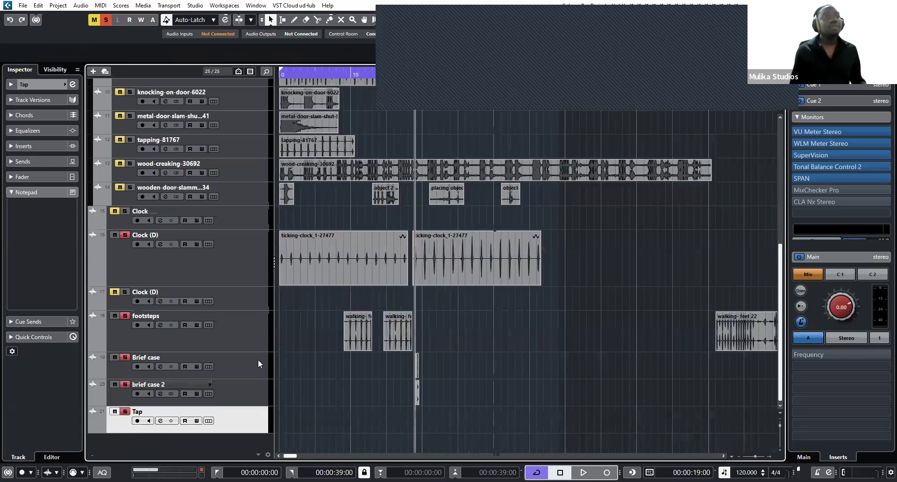
left_click(257, 359, "ctrl")
left_click(254, 380, "ctrl")
left_click_drag(254, 376, 254, 427)
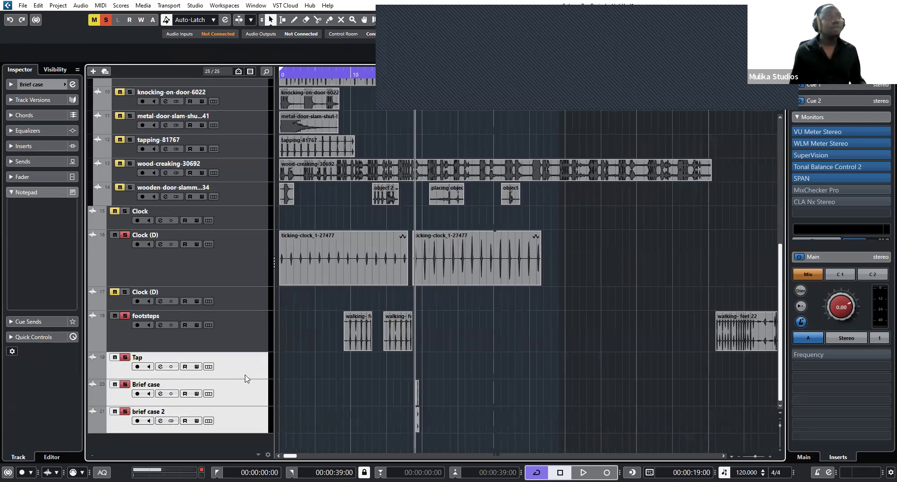
left_click(241, 425)
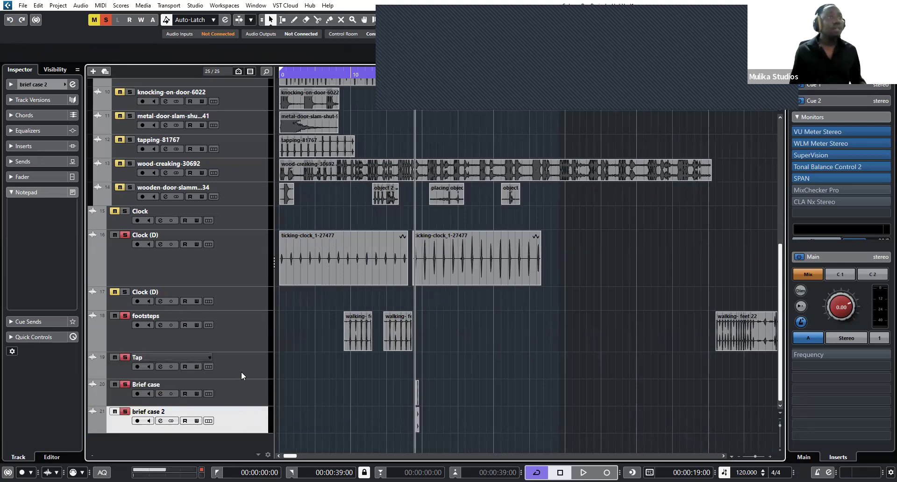
left_click(241, 376)
Look through the source tracks for a tapping sound and select the "tapping-81767" clip.
scroll(273, 250, "up", 4)
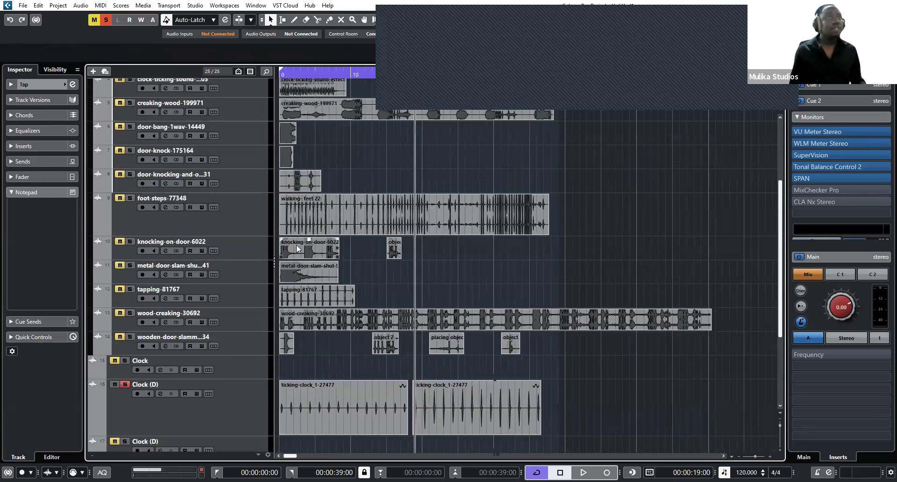
scroll(306, 209, "up", 4)
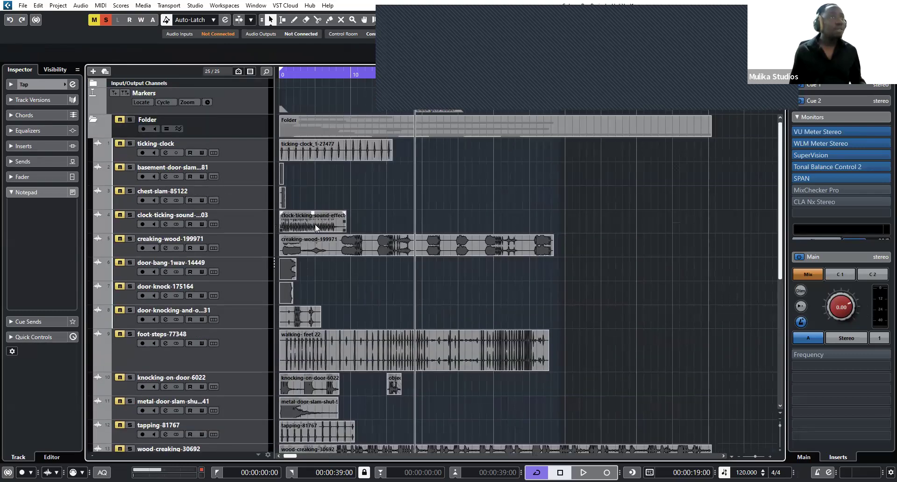
scroll(315, 224, "down", 2)
left_click(247, 317)
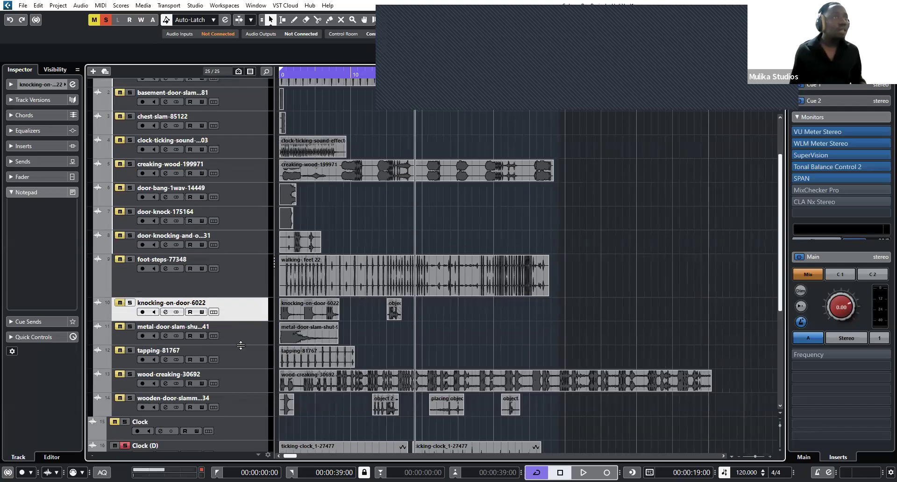
left_click(292, 353)
scroll(340, 339, "up", 2)
scroll(340, 339, "down", 6)
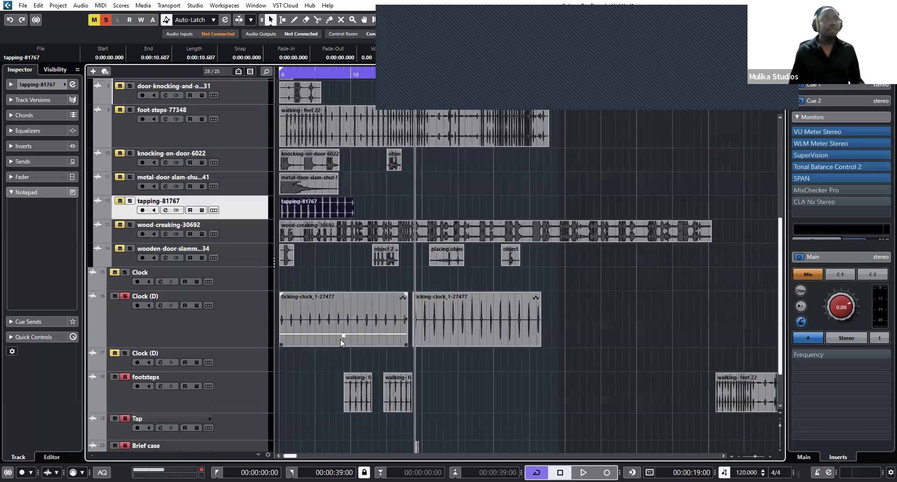
scroll(398, 376, "down", 2)
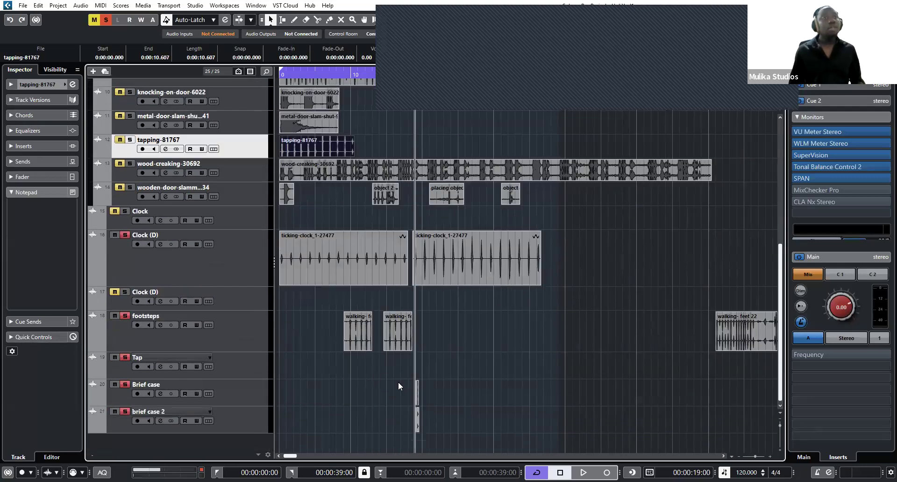
Paste a copy of the tapping-81767 clip onto the Tap track at 20 s.
mouse_move(426, 75)
left_mouse_down()
mouse_move(426, 85)
mouse_move(425, 71)
left_mouse_up()
left_click(249, 366)
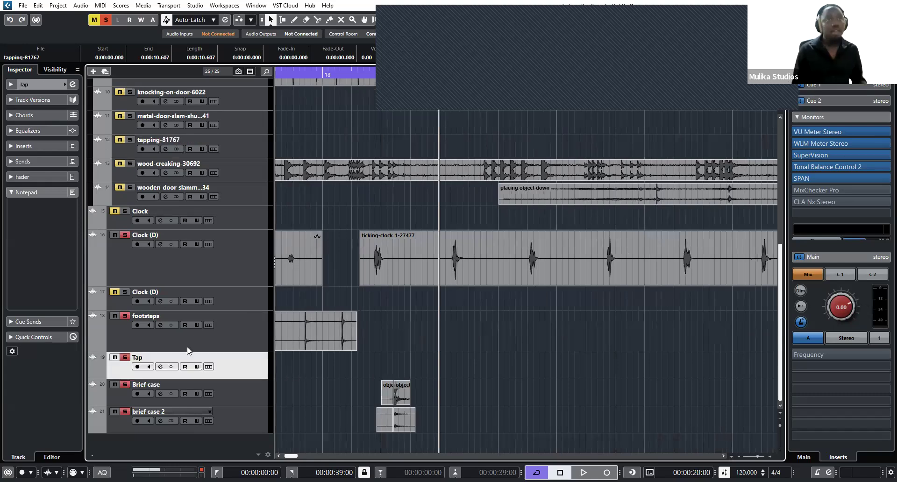
key("ctrl+v")
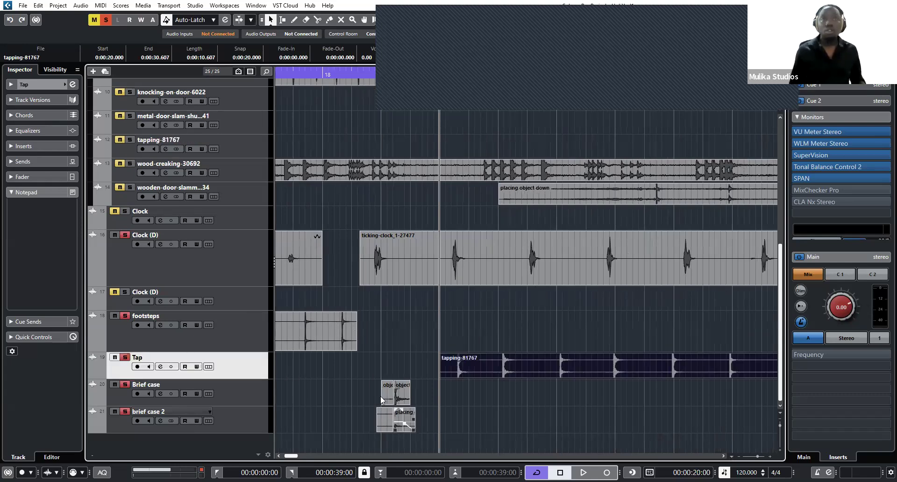
Move the tapping-81767 clip on the Tap track so it starts at 22.589 s, lining its first tap up with a clock tick.
key("g")
key("g")
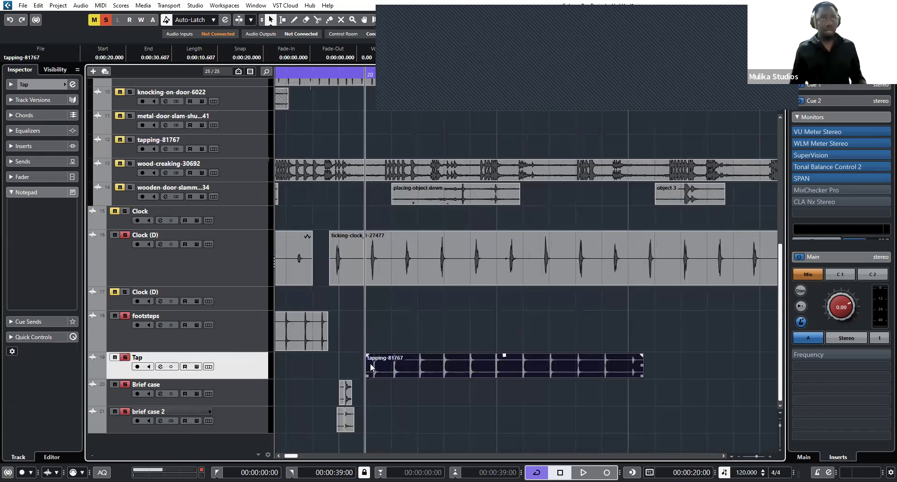
left_click_drag(370, 363, 358, 363)
key("h")
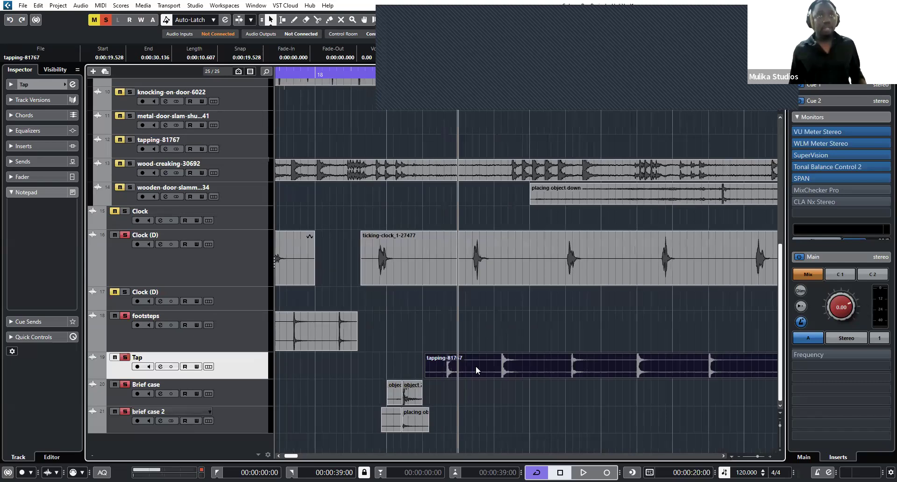
left_click_drag(447, 359, 619, 360)
key("g")
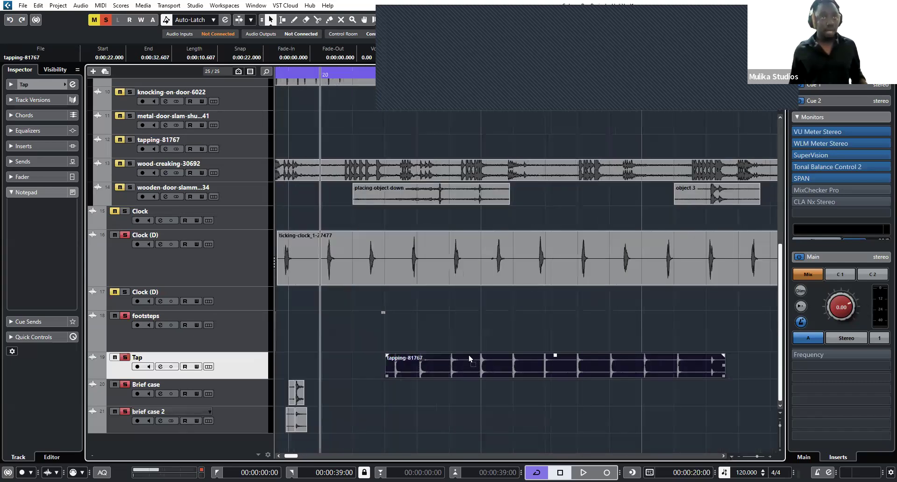
left_click_drag(469, 355, 494, 355)
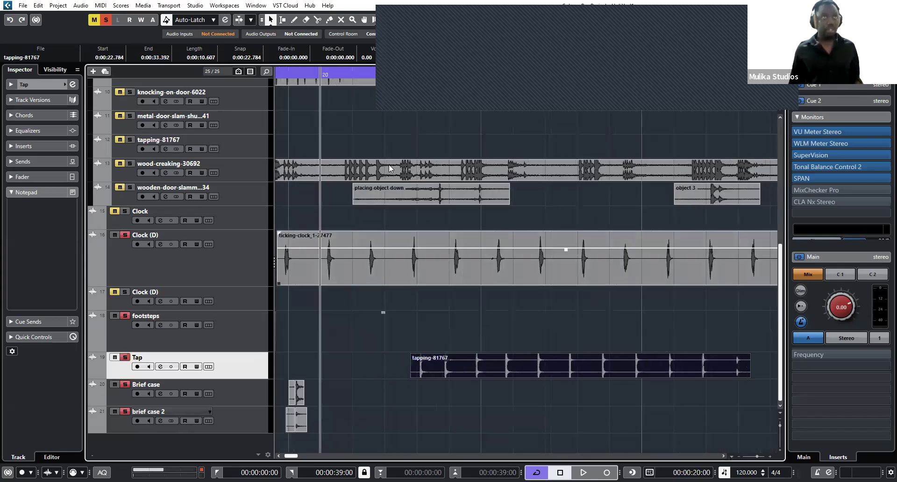
scroll(389, 75, "left", 3)
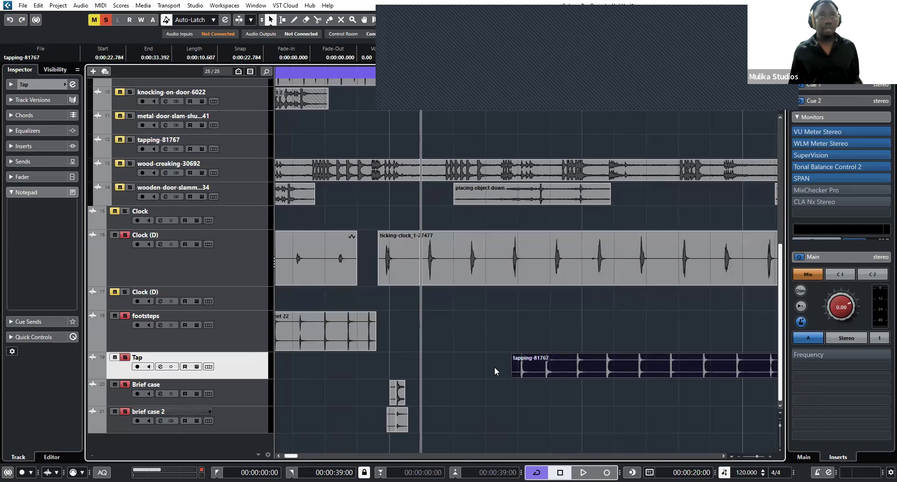
scroll(481, 363, "up", 5)
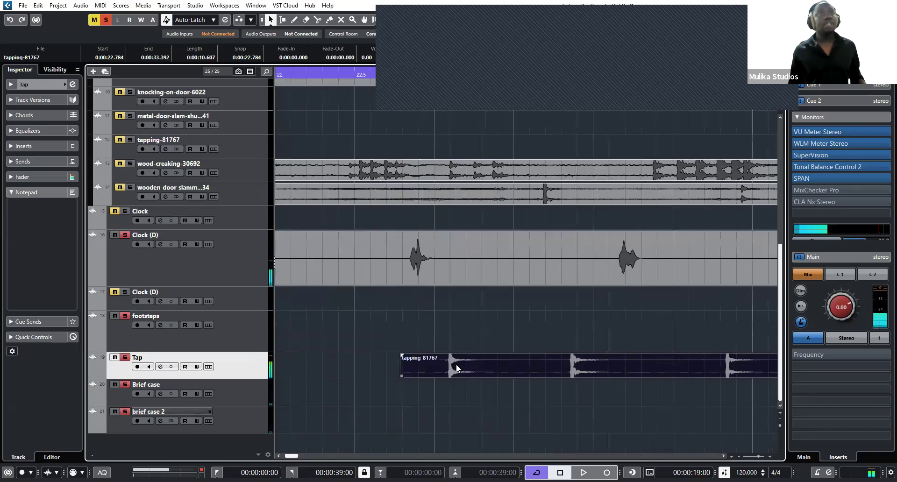
left_click_drag(441, 362, 432, 355)
Split the tapping-81767 clip on the Tap track around its first three taps and delete the gaps and the remaining audio.
right_click(432, 355)
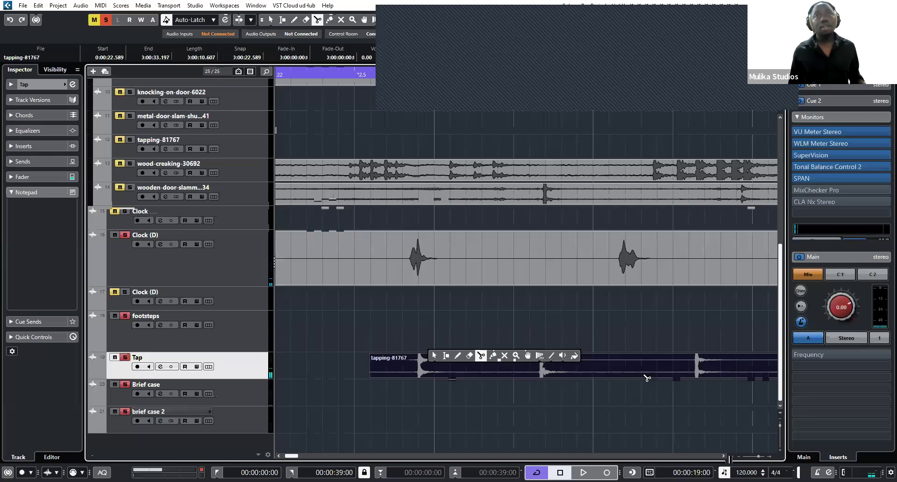
scroll(702, 365, "down", 5)
right_click(708, 374)
left_click(664, 376)
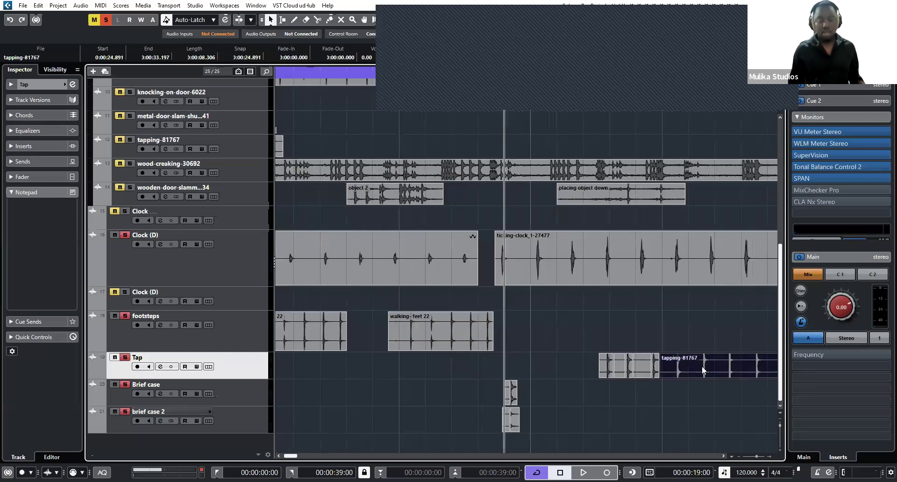
left_click(655, 365)
scroll(655, 365, "up", 3)
key("Delete")
left_click(580, 374)
key("Delete")
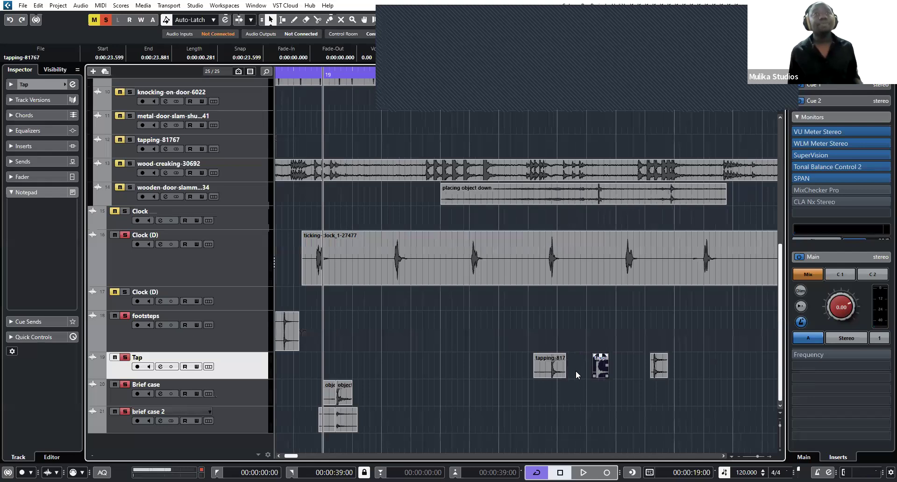
Align the second and third tap clips with the next two clock ticks, starting the third at 25.463 s.
scroll(565, 369, "up", 3)
scroll(534, 363, "up", 3)
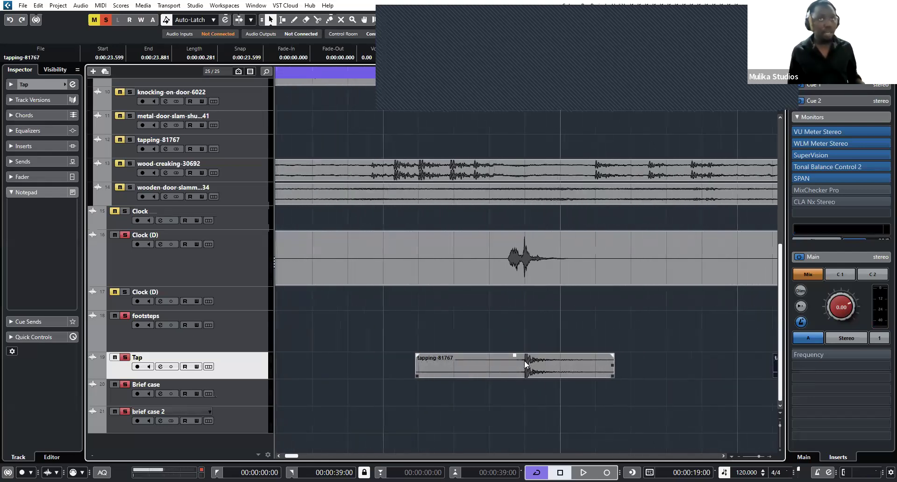
left_click(529, 362)
scroll(528, 358, "down", 3)
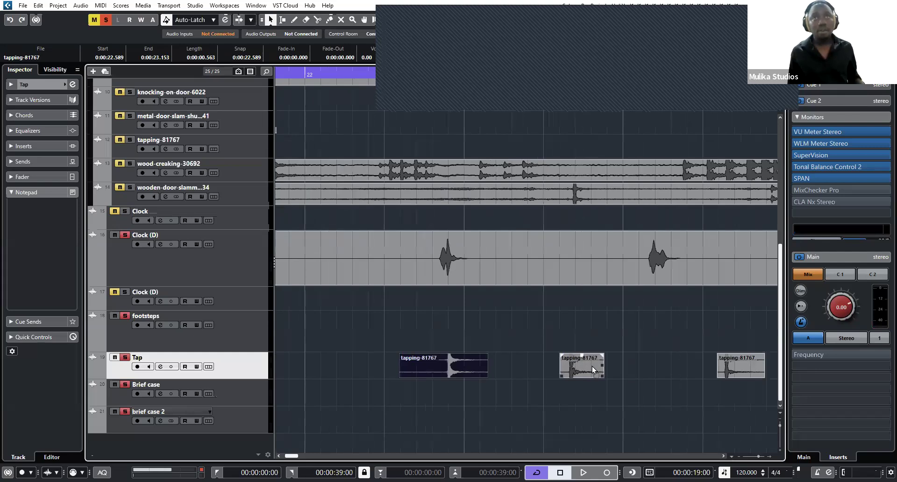
key("Right")
key("Right")
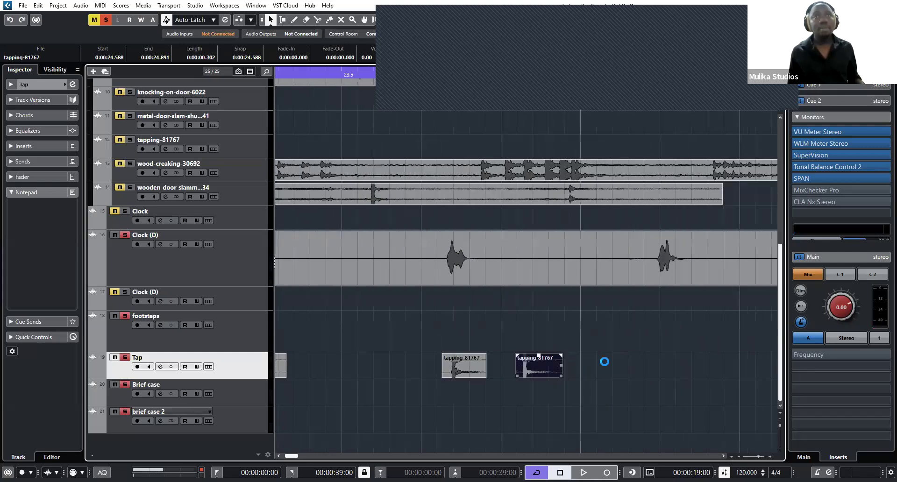
scroll(586, 269, "down", 4)
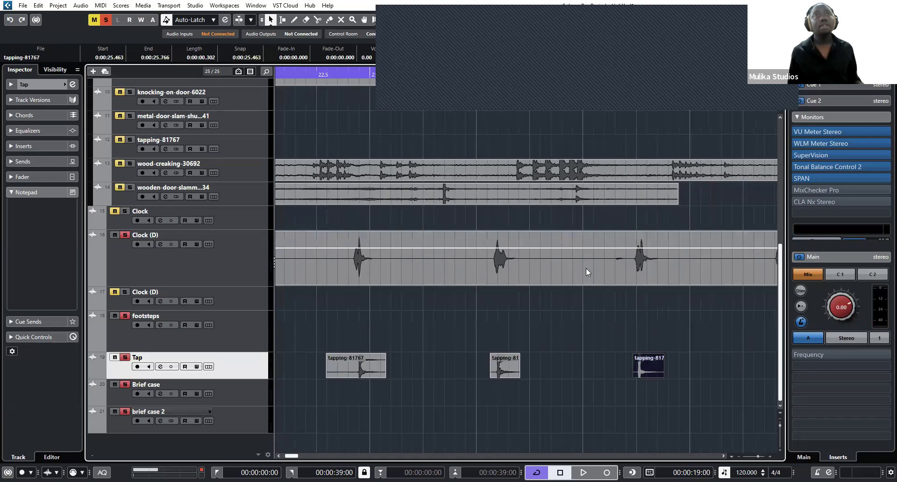
left_click(544, 267)
left_click(633, 363)
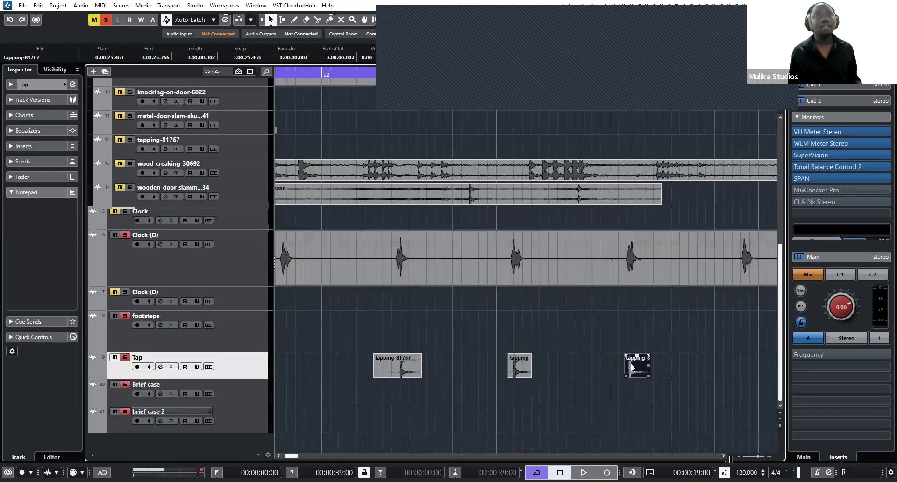
Duplicate the third tap clip to 26.791 s on the following clock tick and play the passage from 19 s.
scroll(526, 360, "right", 3)
left_click_drag(489, 370, 570, 379)
scroll(612, 340, "up", 2)
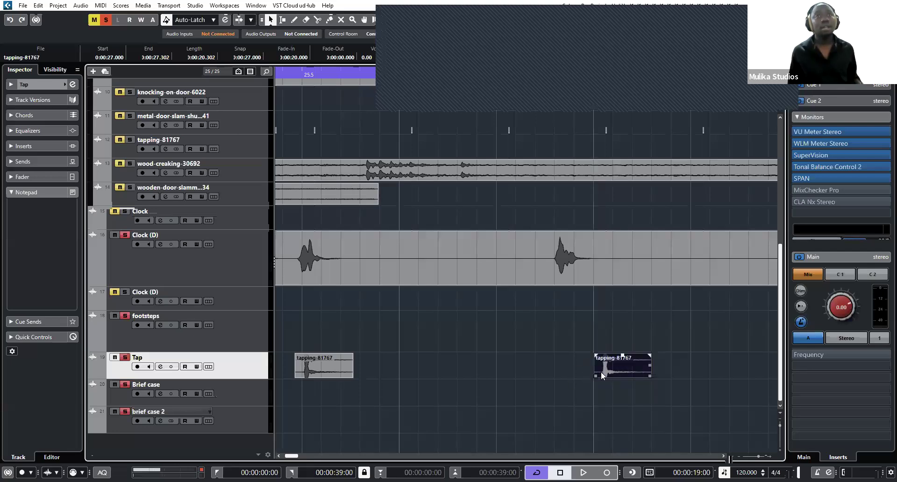
key("ctrl+Left")
scroll(568, 369, "down", 2)
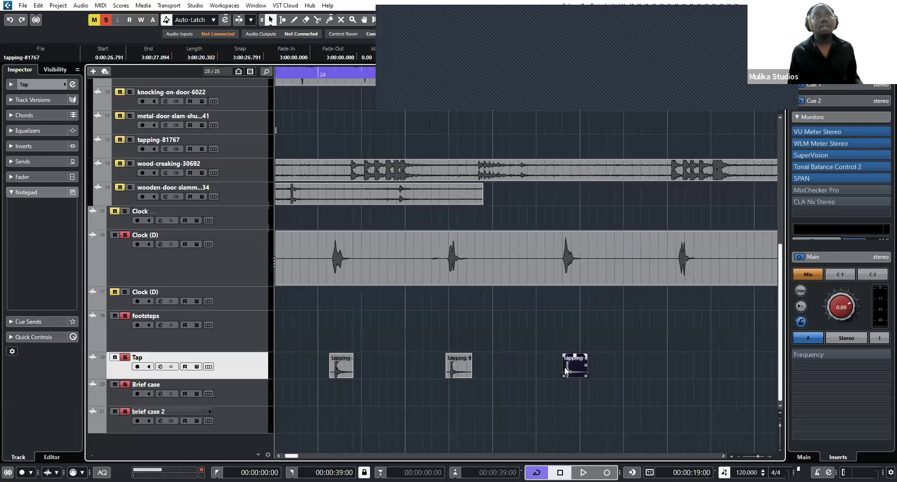
scroll(566, 374, "down", 2)
key("space")
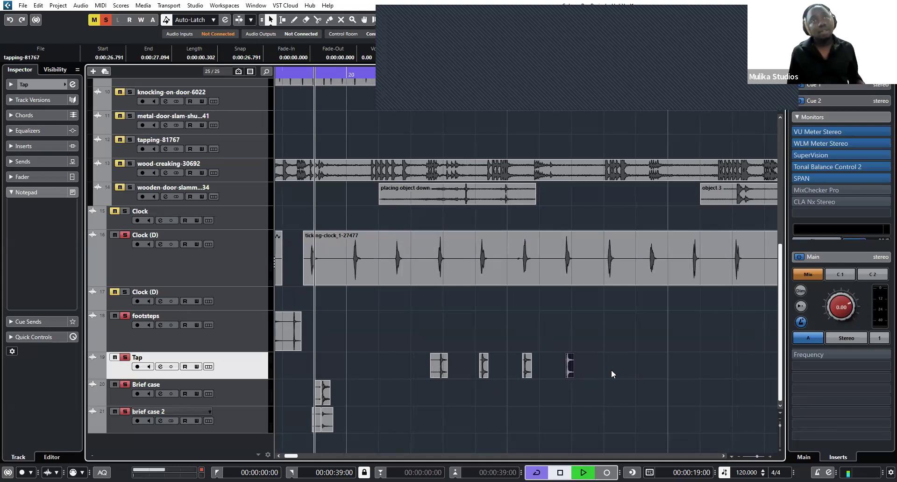
Place a fifth tapping-81767 clip on the Tap track and shift it to start at 0:00:28.120.
key("h")
key("space")
key("h")
left_click(555, 361)
key("h")
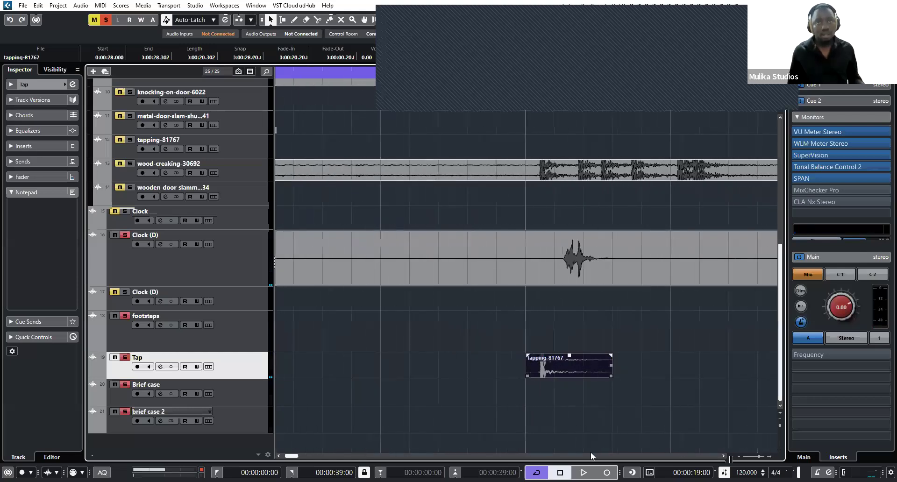
key("g")
key("g")
key("ctrl+Right")
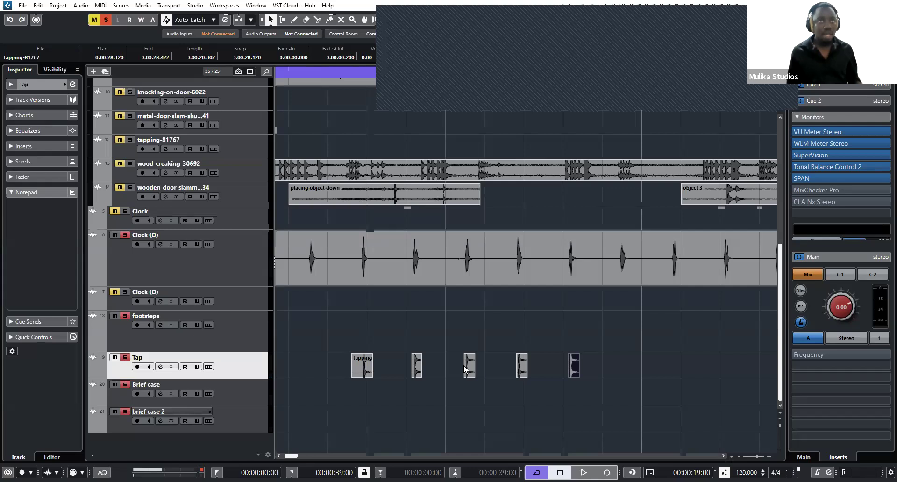
Shorten the second ticking-clock clip on the soloed Clock (D) track so it ends at 0:00:28.524.
key("g")
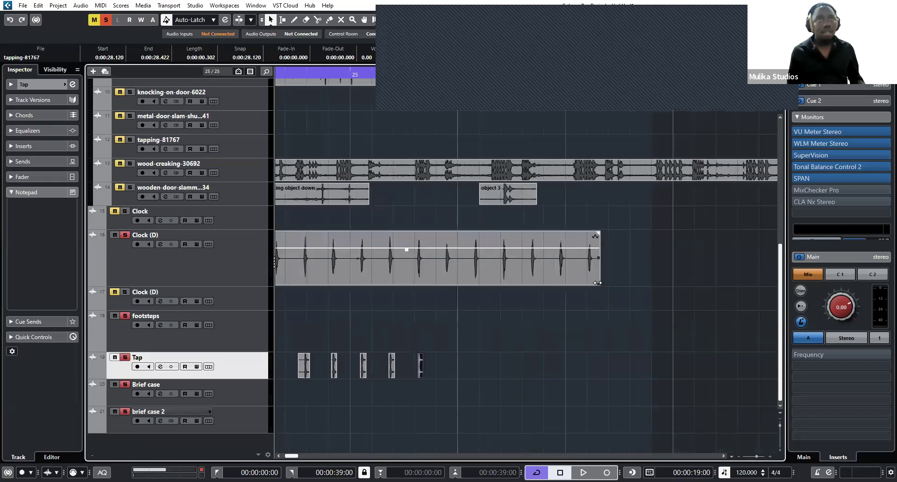
left_click(517, 274)
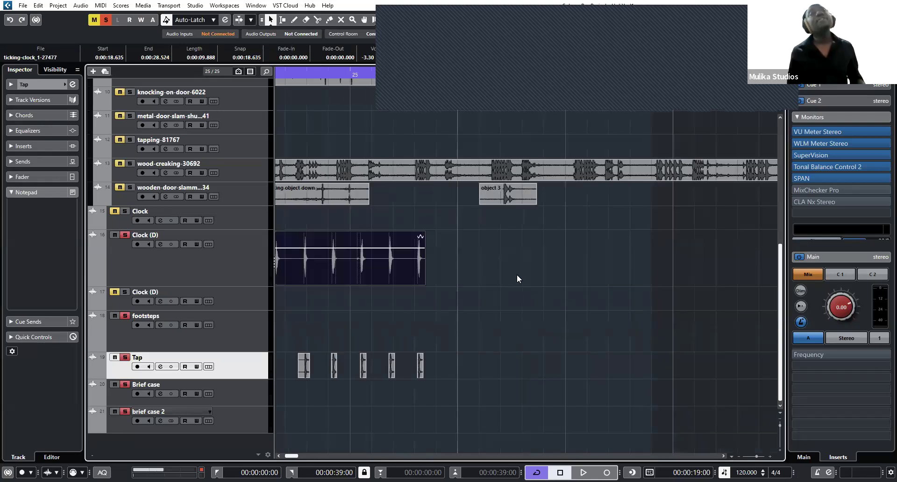
key("g")
key("g")
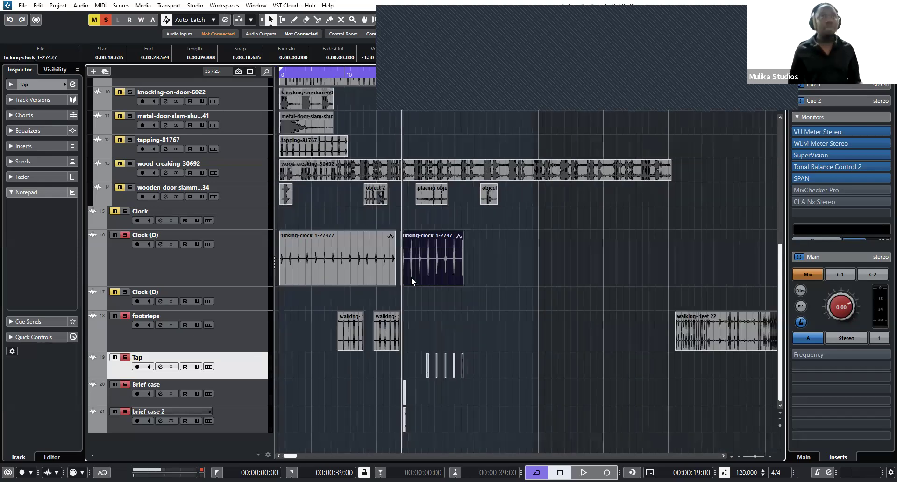
Copy the door-knocking-and-opening-240831 clip from its source track and place the playhead at 30 seconds.
scroll(411, 277, "up", 5)
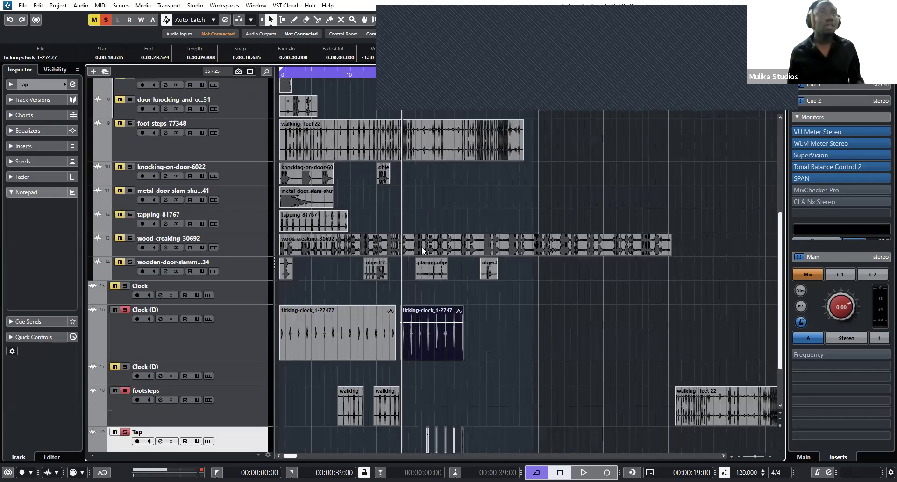
scroll(461, 309, "down", 2)
scroll(461, 309, "up", 2)
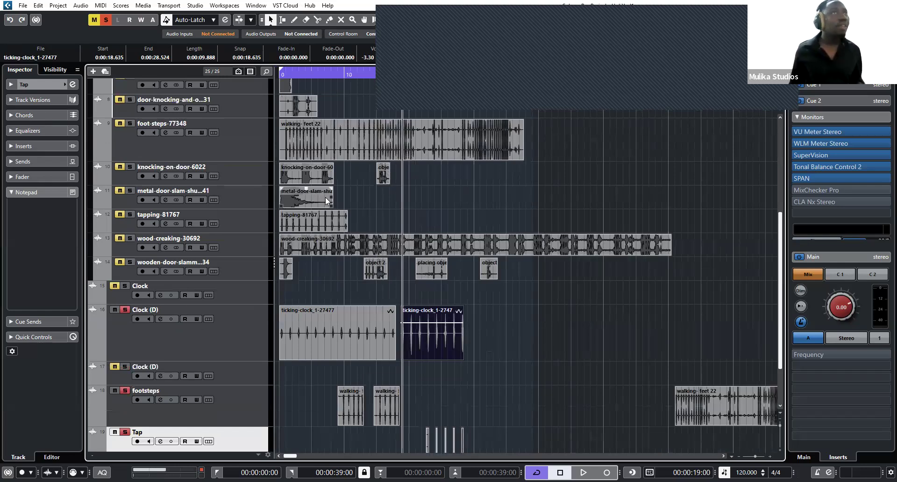
scroll(339, 173, "up", 2)
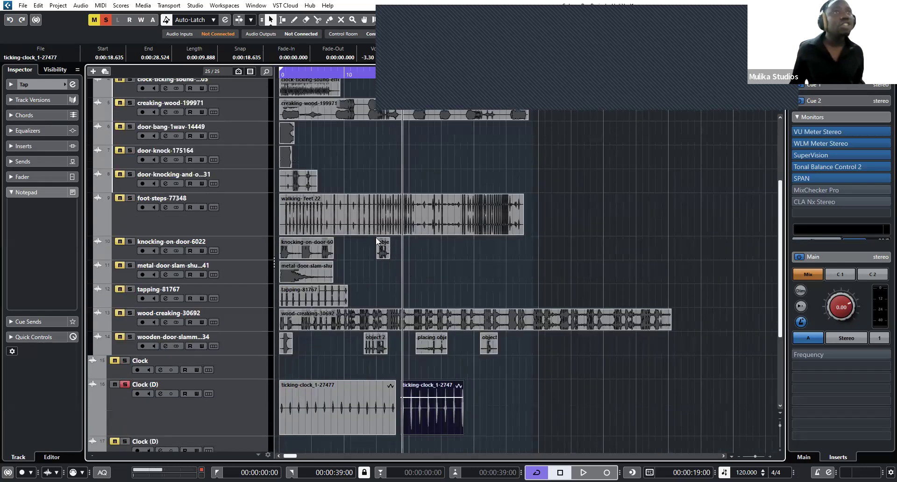
left_click(331, 222)
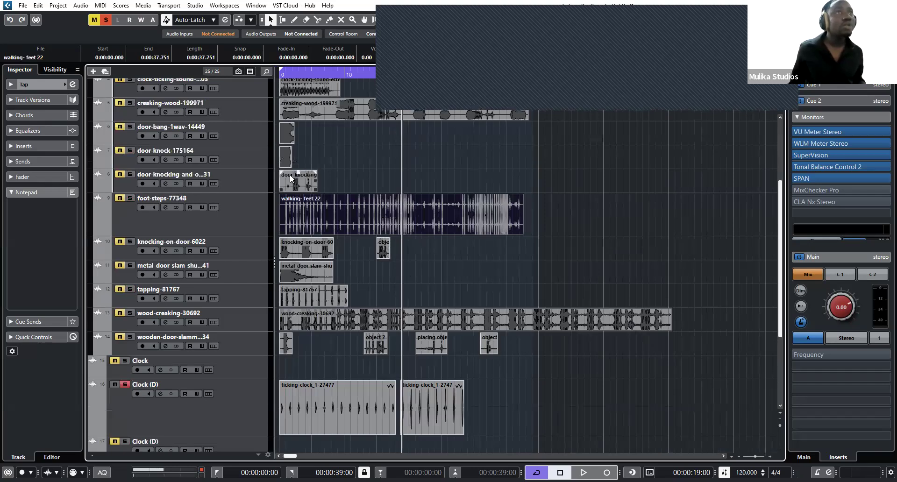
scroll(332, 183, "up", 2)
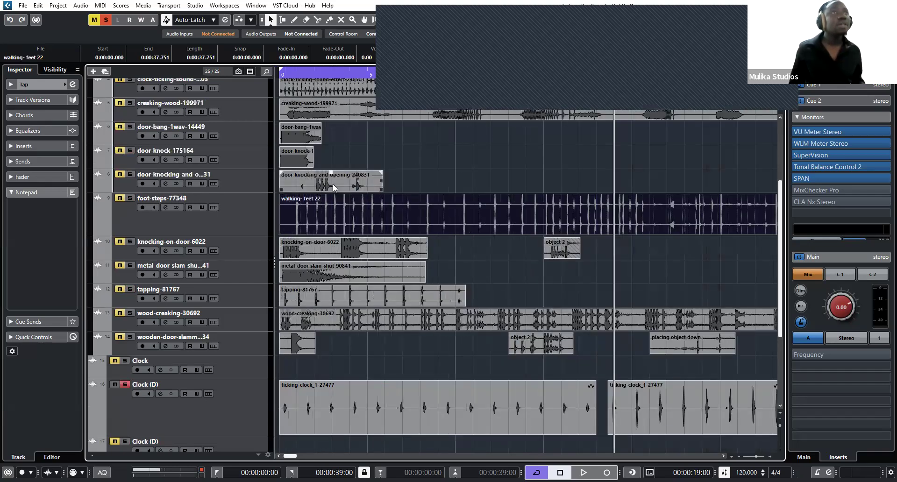
left_click(333, 183)
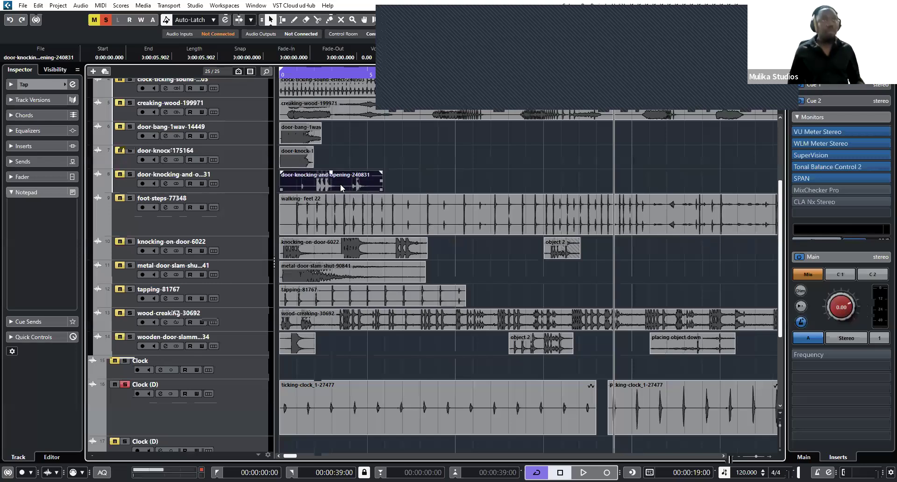
scroll(345, 182, "down", 3)
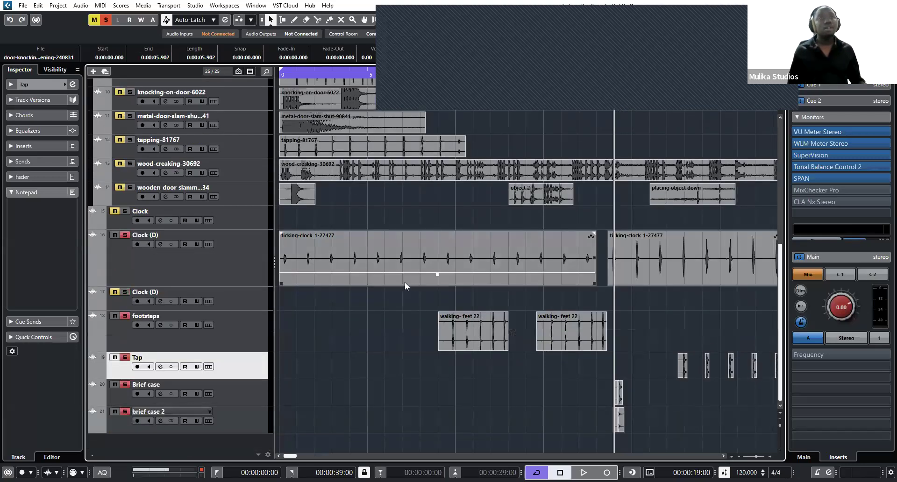
scroll(473, 75, "down", 2)
left_click(474, 78)
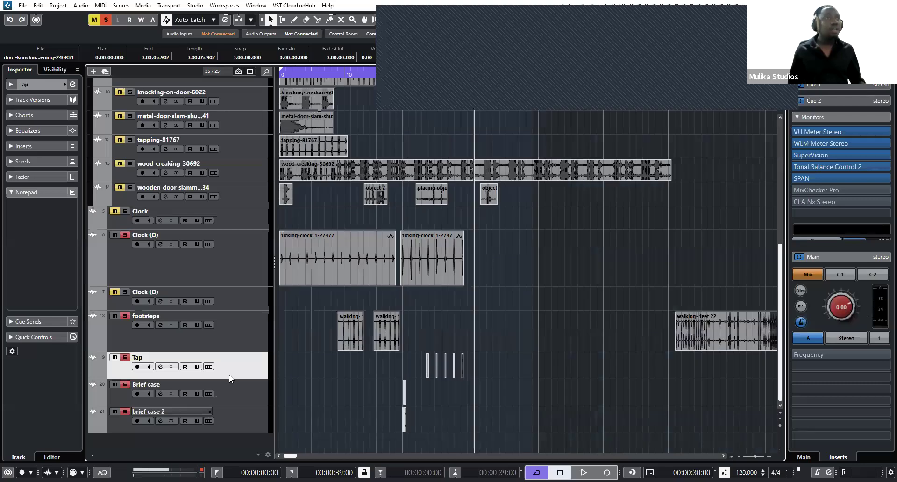
Add two mono audio tracks named Door knock below the brief case 2 track.
left_click(240, 419)
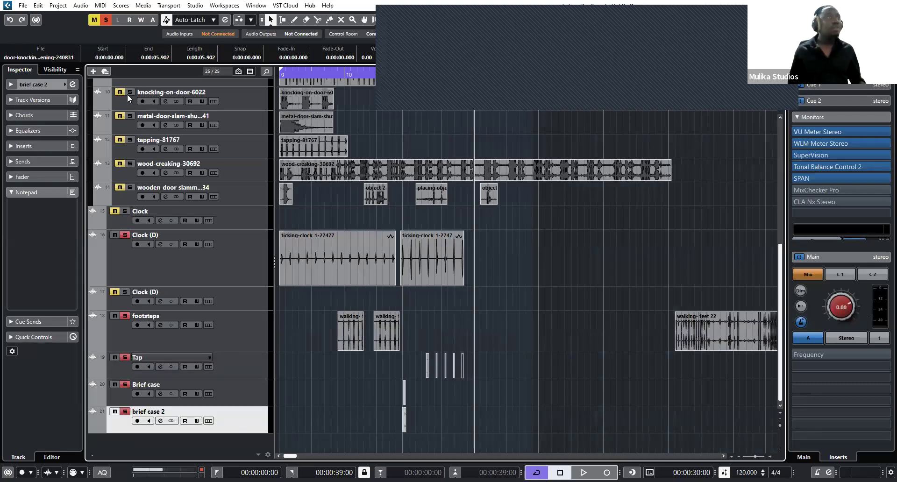
left_click(93, 71)
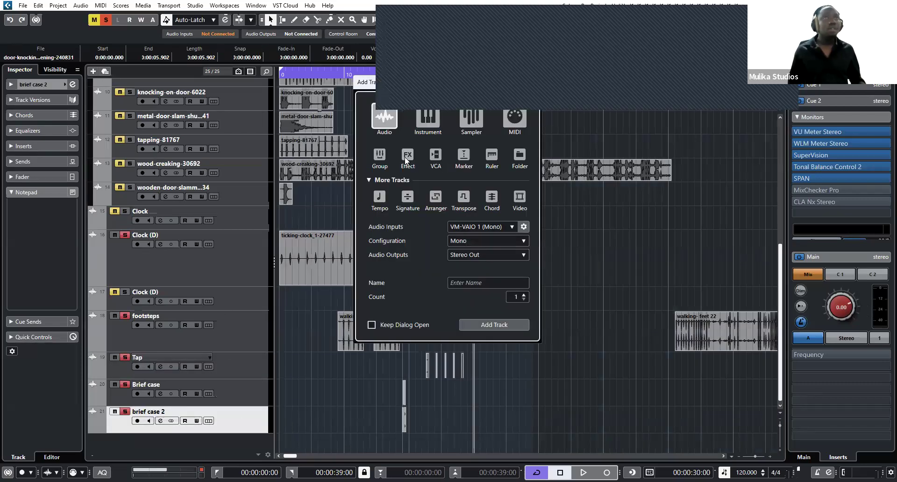
left_click(524, 294)
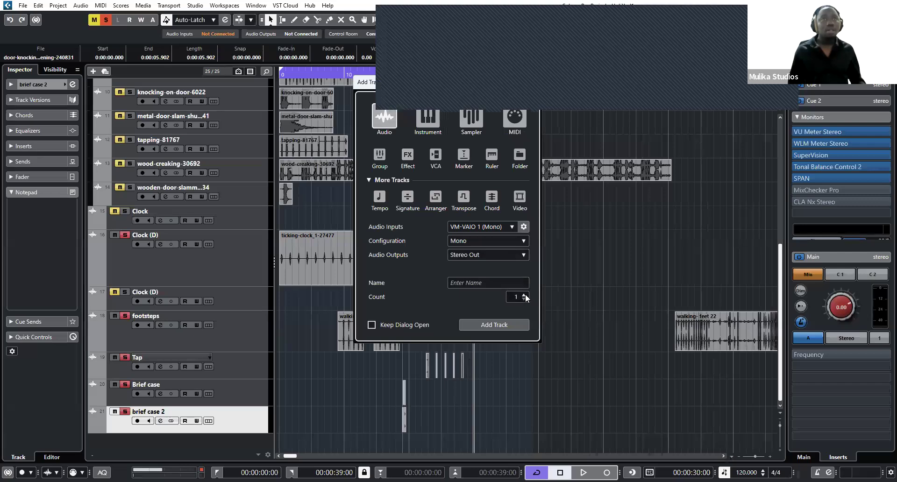
left_click(493, 282)
type("Doot")
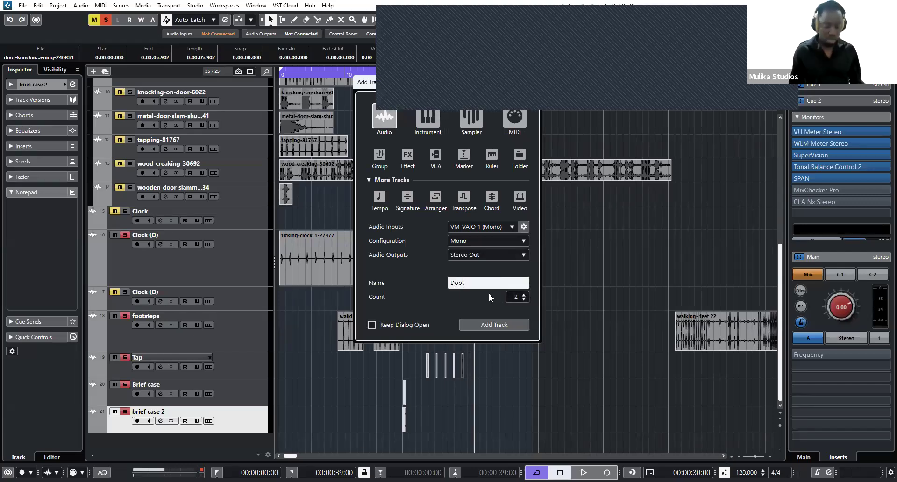
key("BackSpace")
type("r k")
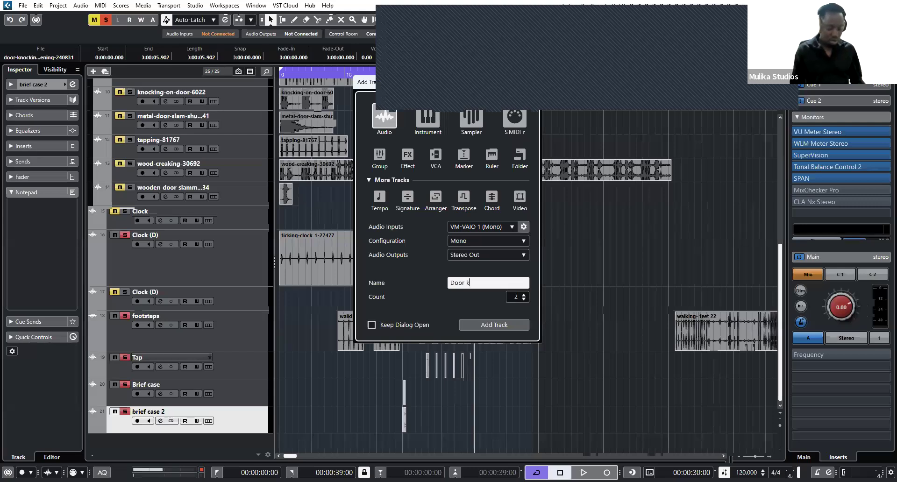
type("nock")
left_click(490, 297)
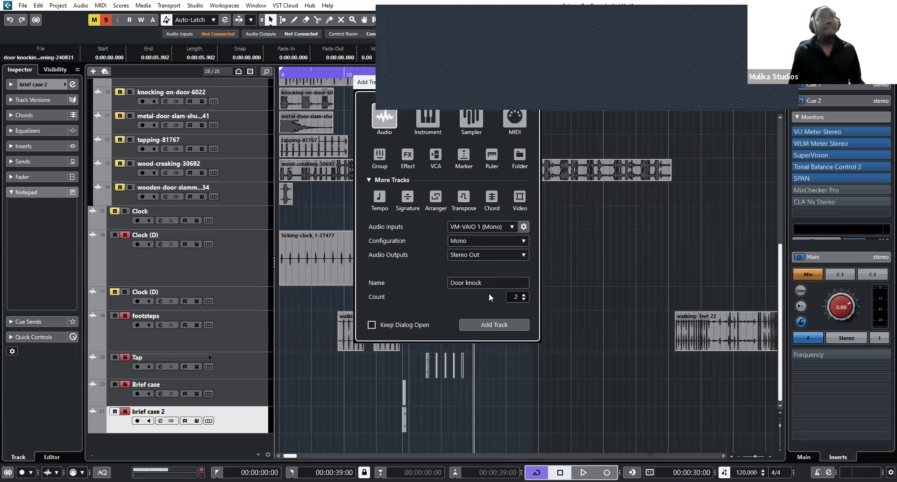
left_click(494, 325)
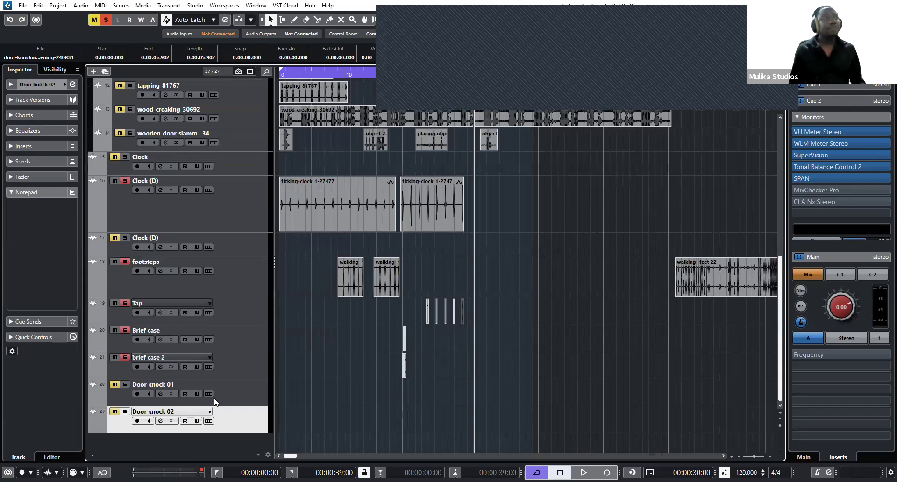
Paste the door-knocking clip onto the Door knock 01 track and move it to start at 0:00:28.455.
left_click(242, 398)
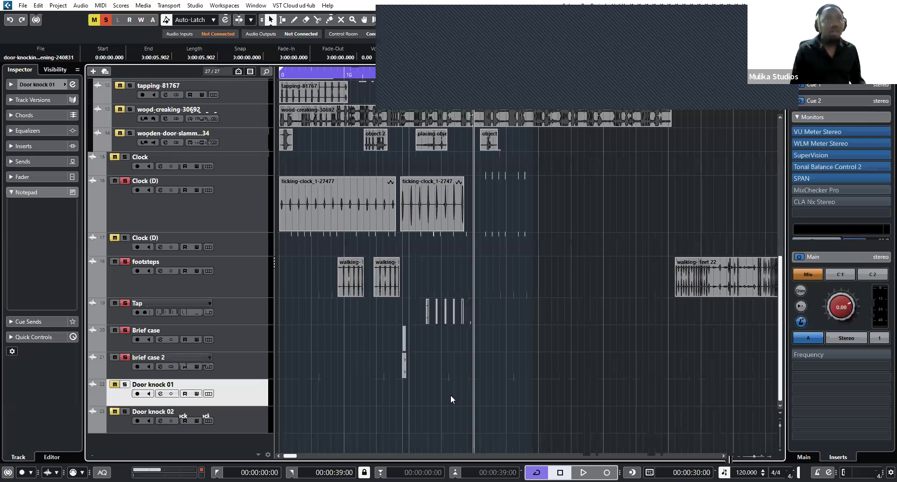
key("ctrl+v")
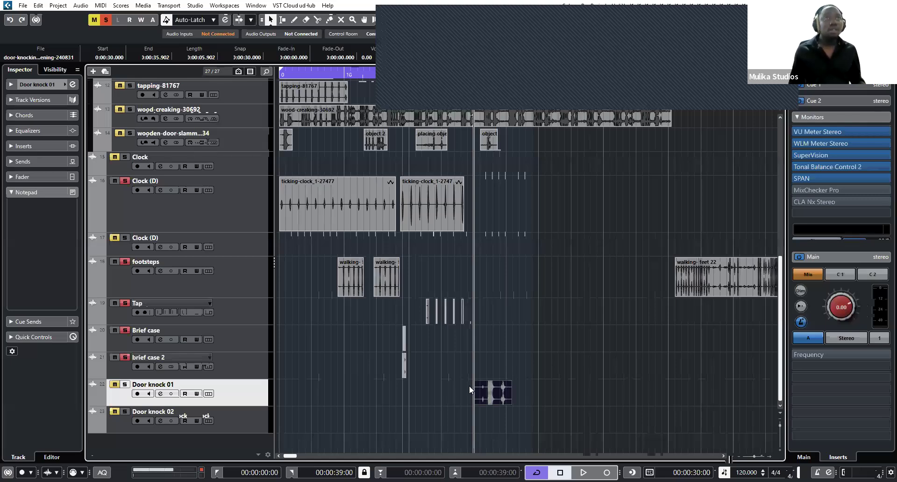
scroll(469, 385, "up", 3)
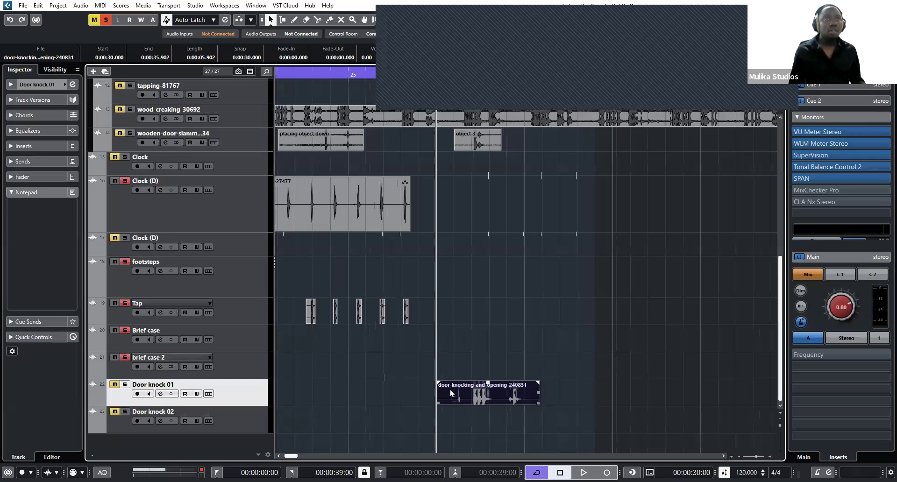
left_click_drag(438, 387, 411, 387)
Trim the Door knock 01 clip to run from 0:00:30.150 to 0:00:32.478 and lower its volume to -5.54 dB.
scroll(411, 386, "up", 2)
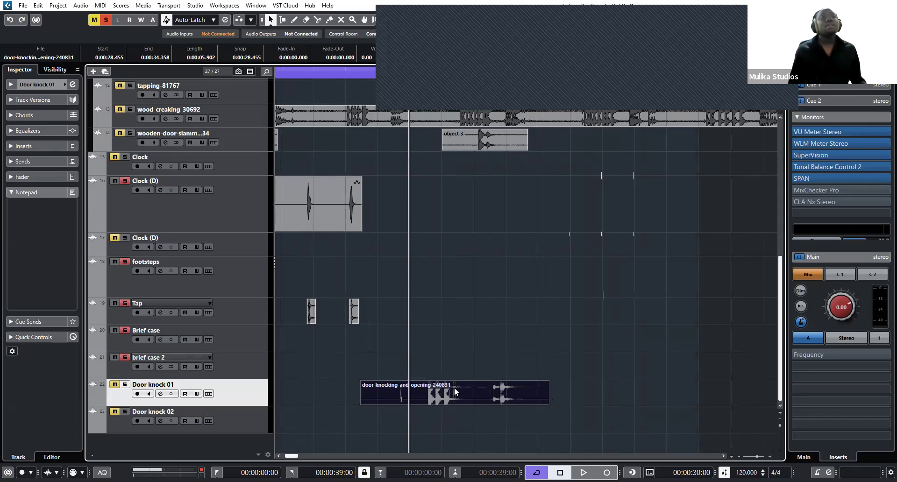
left_click_drag(443, 382, 427, 395)
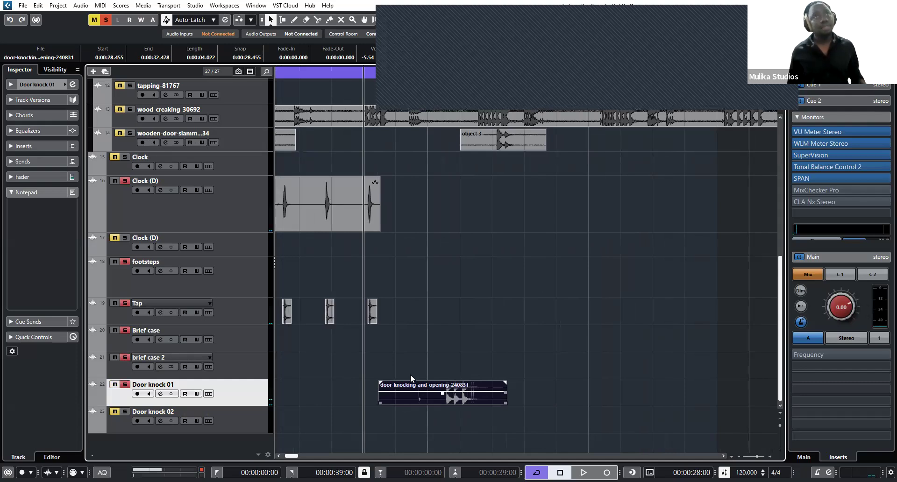
key("g")
key("g")
key("g")
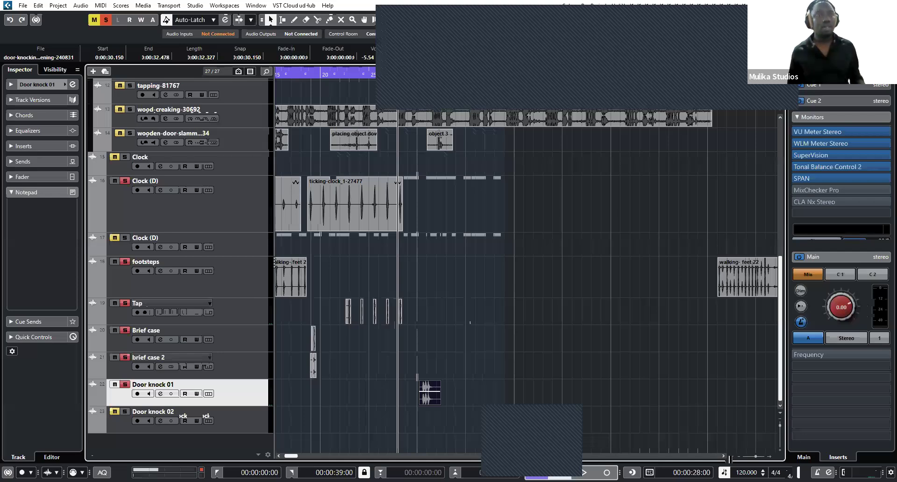
Solo the knocking-on-door-6022 source track and play it back to audition the knock.
scroll(400, 276, "up", 5)
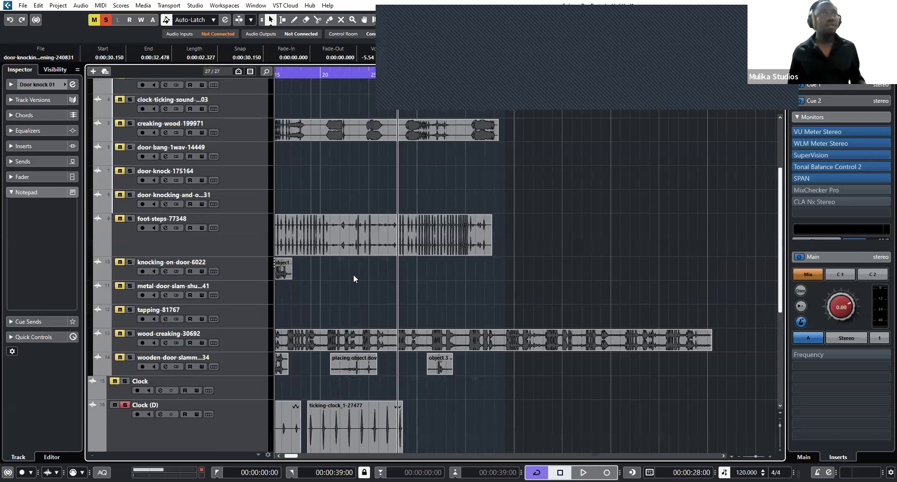
key("h")
key("h")
key("h")
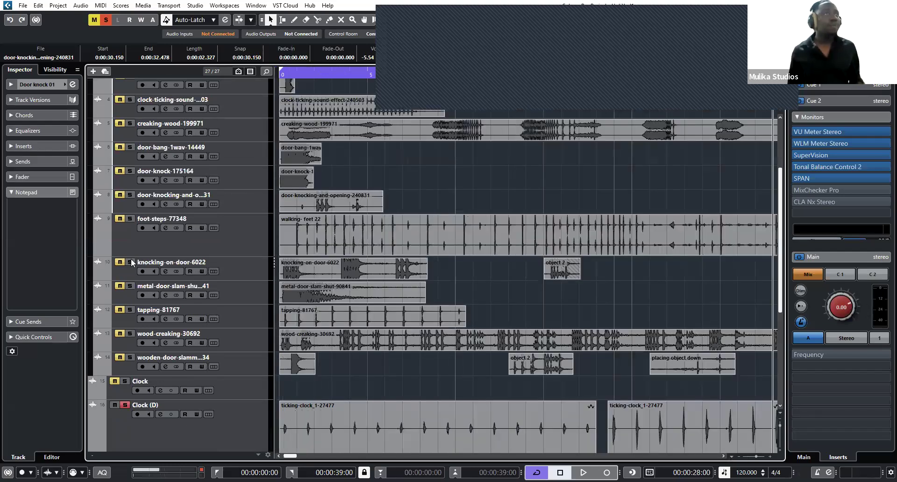
left_click(130, 263)
key("space")
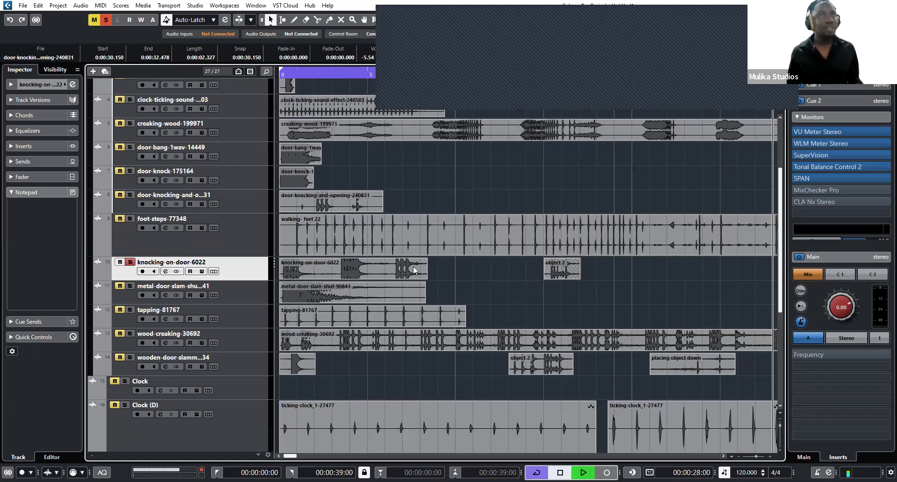
key("space")
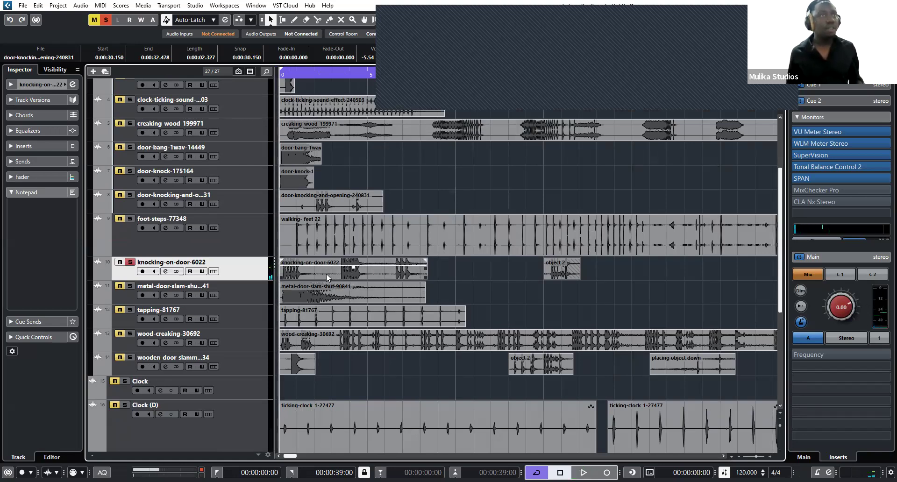
Examine the knocking-on-door-6022 waveform and compare it with the other door sound clips.
key("g")
key("g")
key("h")
key("h")
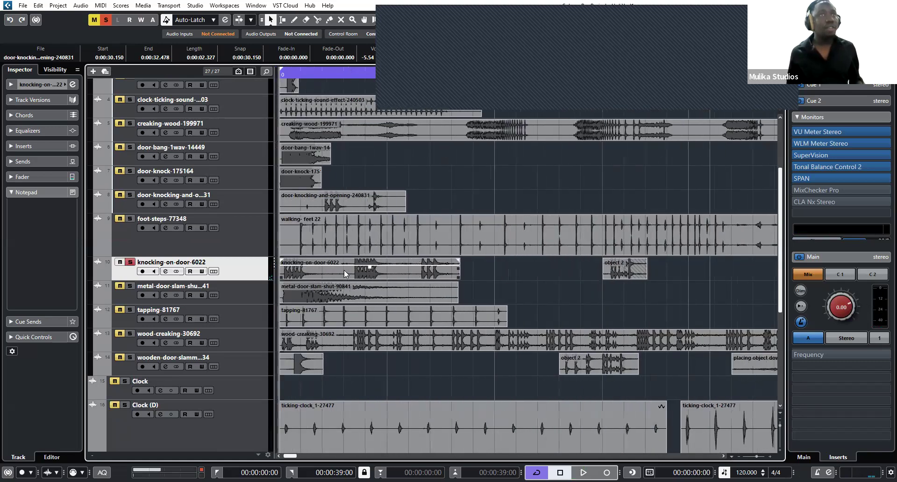
left_click(339, 269)
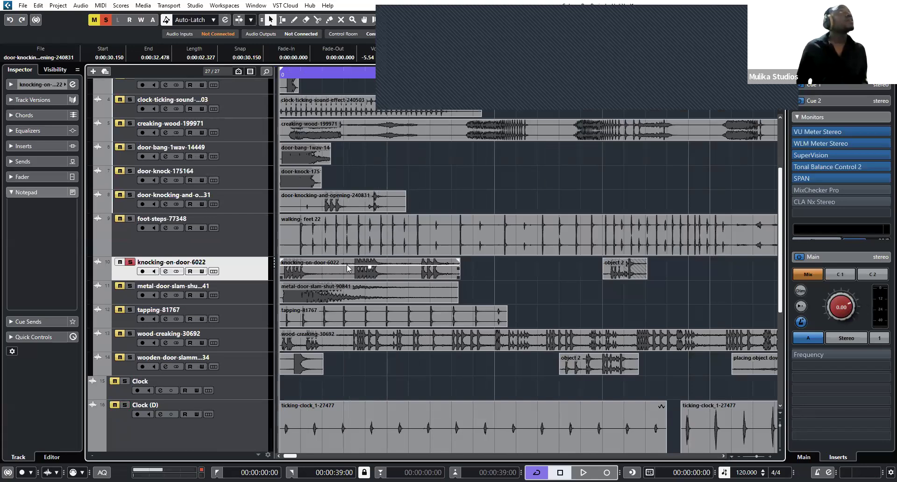
left_click(311, 254)
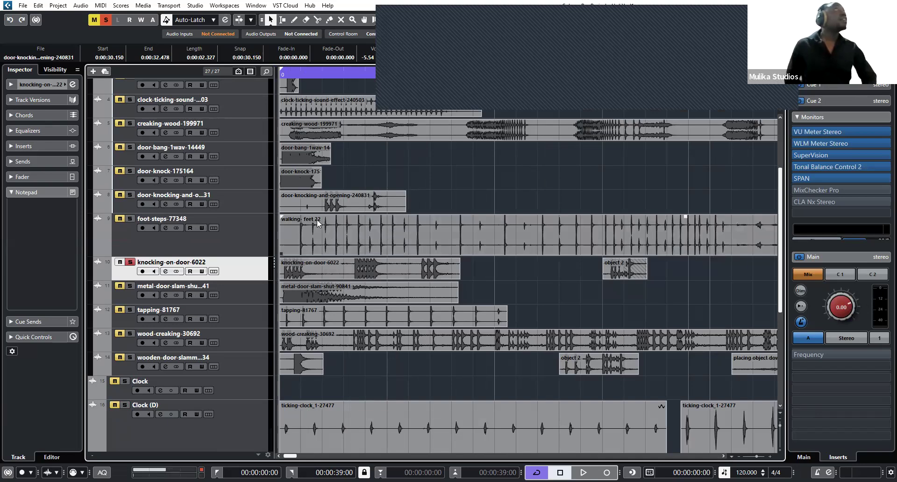
left_click(299, 154)
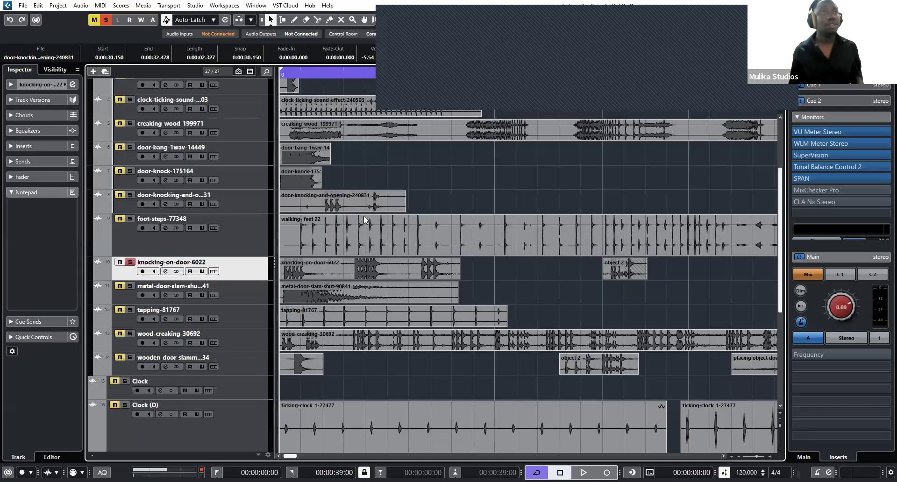
left_click(339, 269)
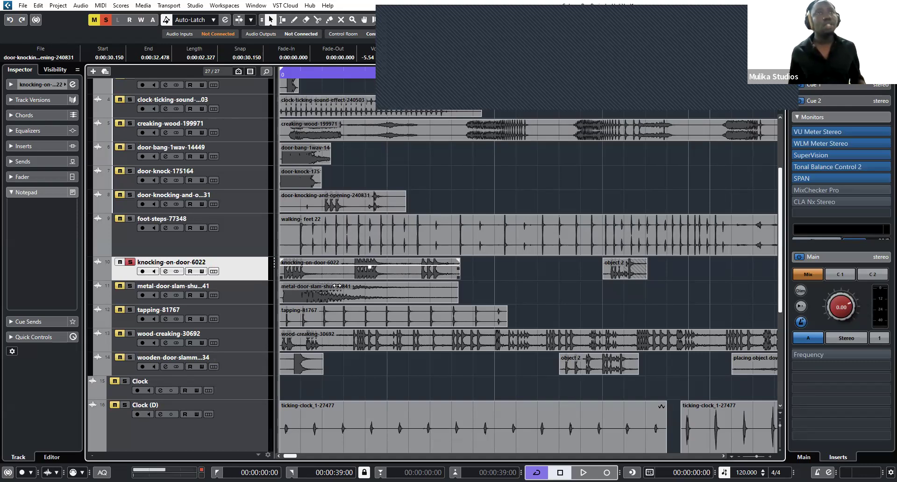
Trim the knocking-on-door-6022 source clip to run from 0:00:02.646 to 0:00:05.596.
left_click_drag(281, 275, 337, 274)
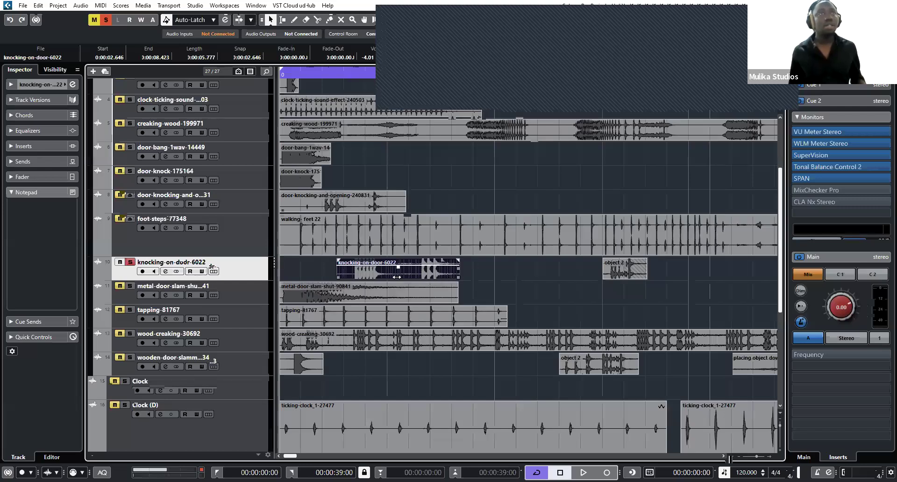
left_click_drag(397, 277, 397, 277)
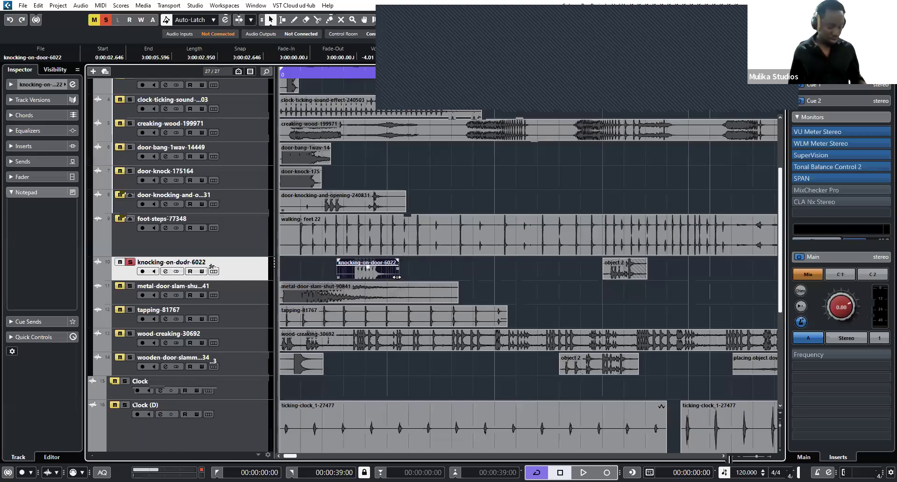
Paste the trimmed knocking-on-door clip onto the Door knock 02 track, move its start to 0:00:33.370, and solo both door knock tracks.
key("h")
key("h")
key("h")
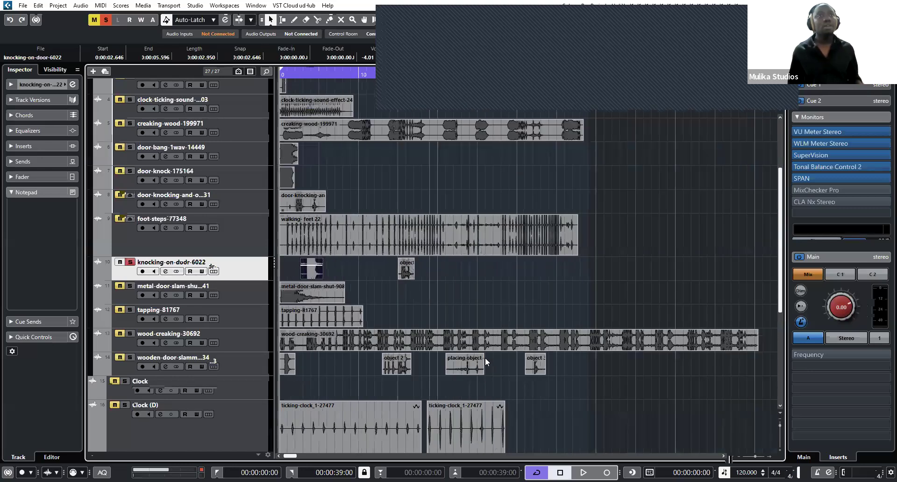
scroll(486, 359, "down", 5)
scroll(487, 359, "down", 3)
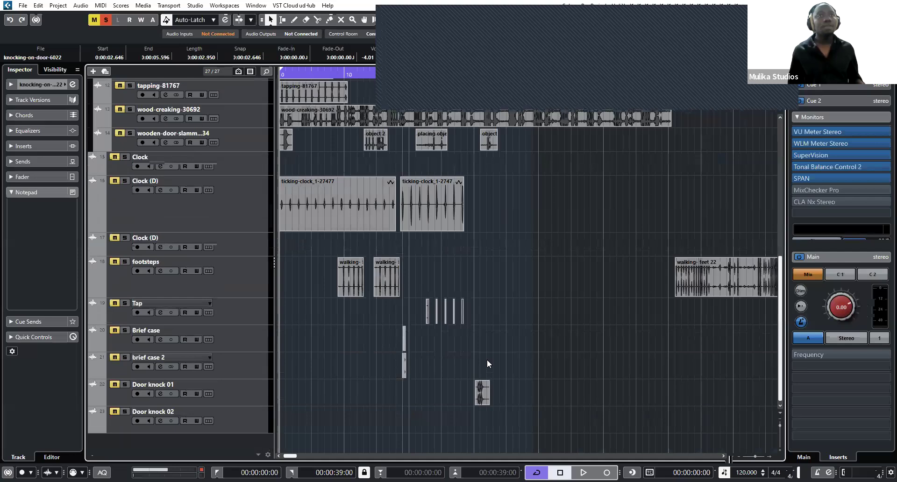
key("g")
key("g")
key("g")
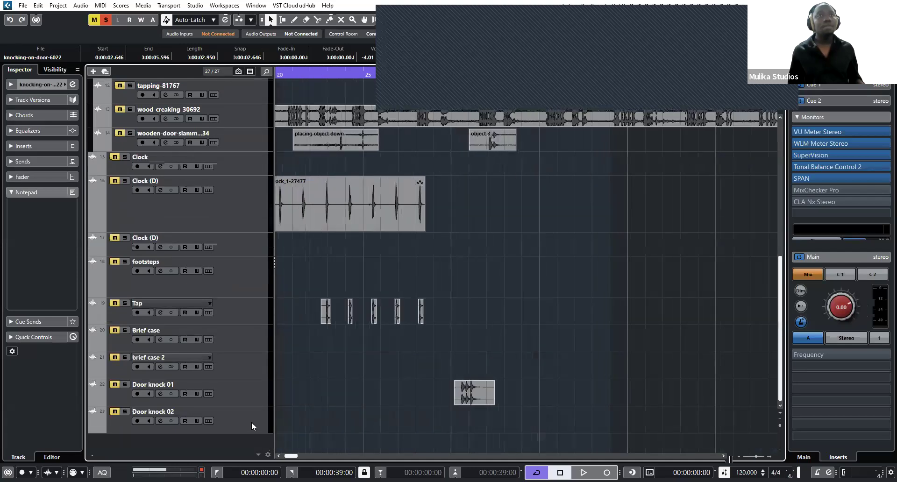
key("h")
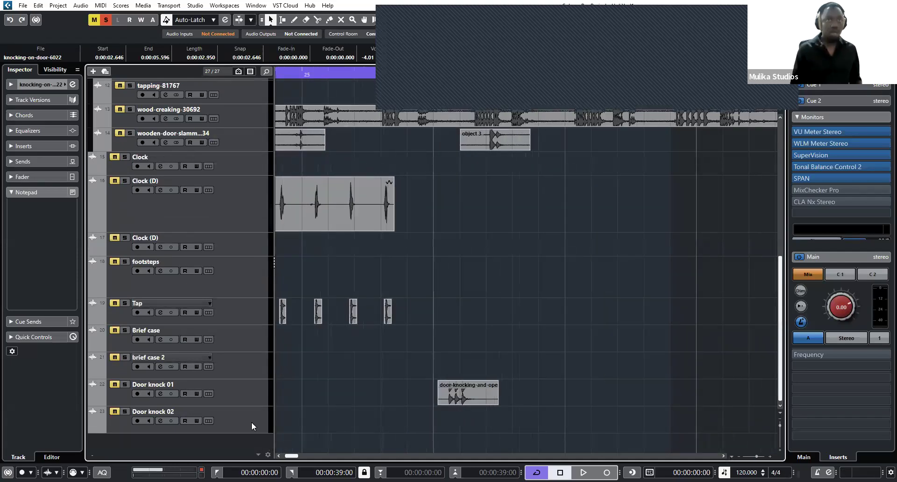
left_click(251, 422)
left_click(439, 73)
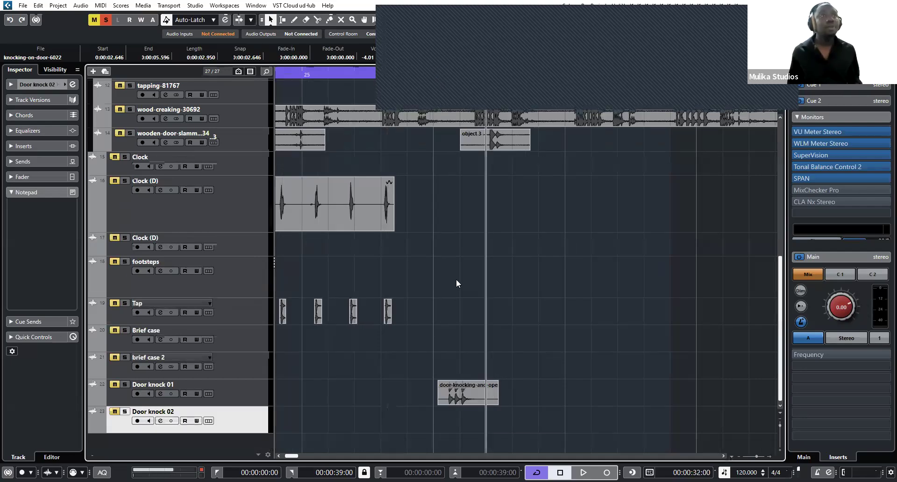
key("ctrl+v")
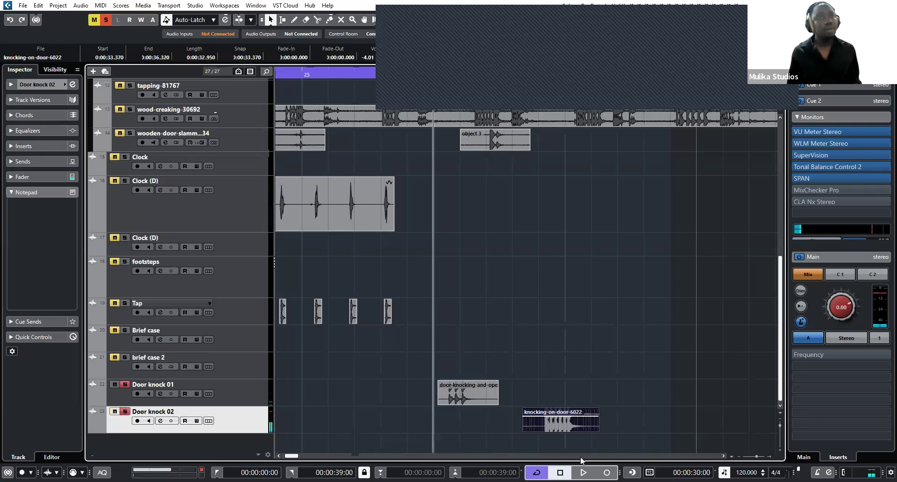
Play back the door knocks, trim the Door knock 02 clip's start to 0:00:33.867, and set its volume to -2.02 dB.
key("space")
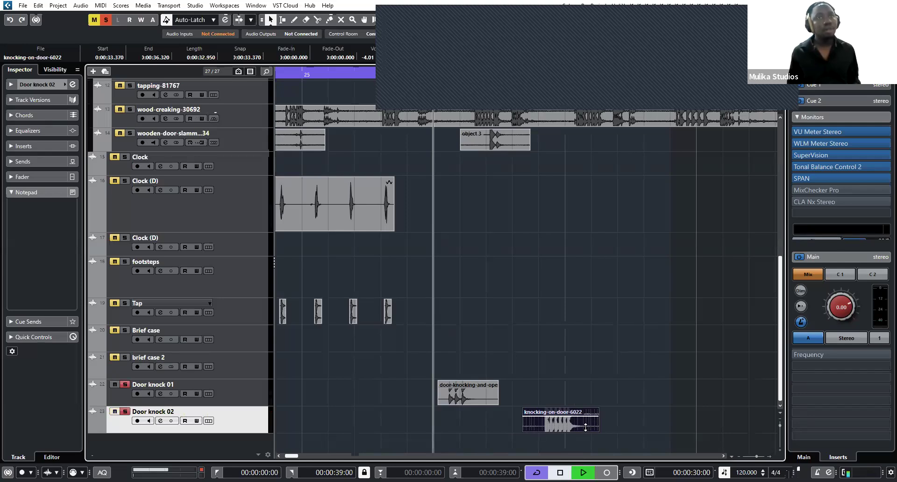
left_click(567, 413)
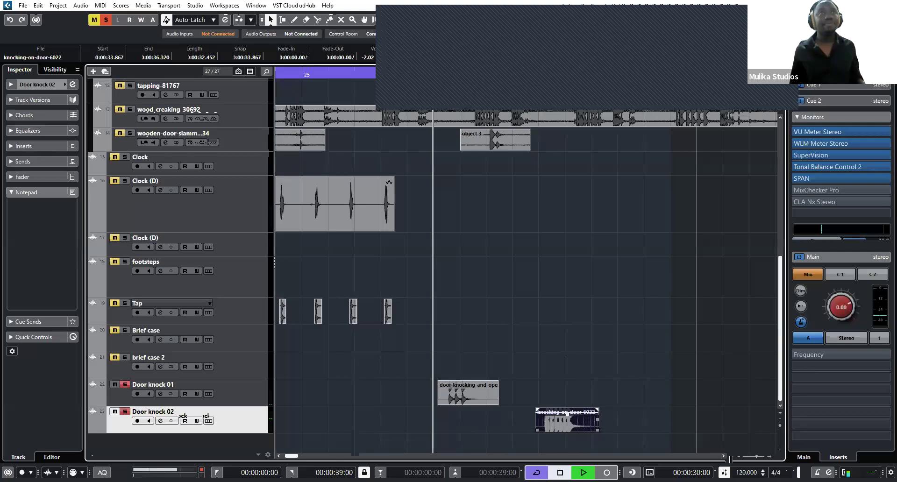
left_click(425, 311)
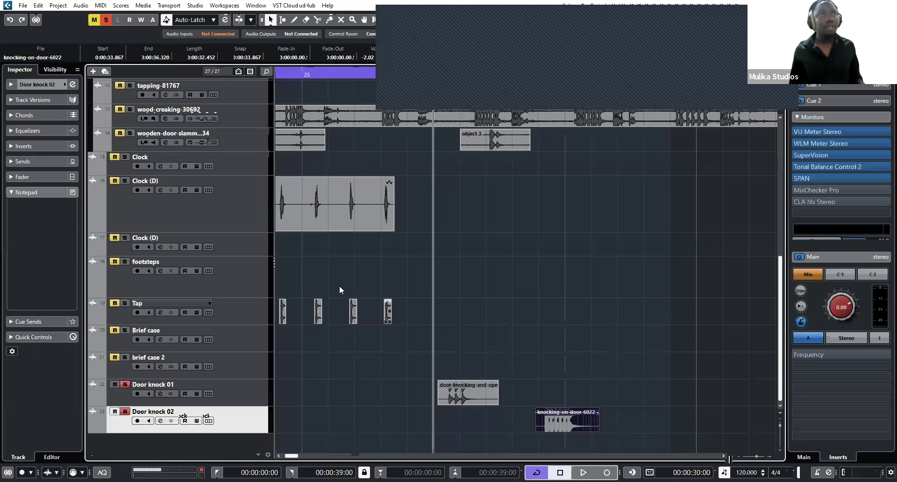
Place a walking-feet clip on the footsteps track from 0:00:36.424 to 0:00:40.438 and extend the cycle range's end to 0:00:49.000.
key("g")
key("g")
left_click(310, 280)
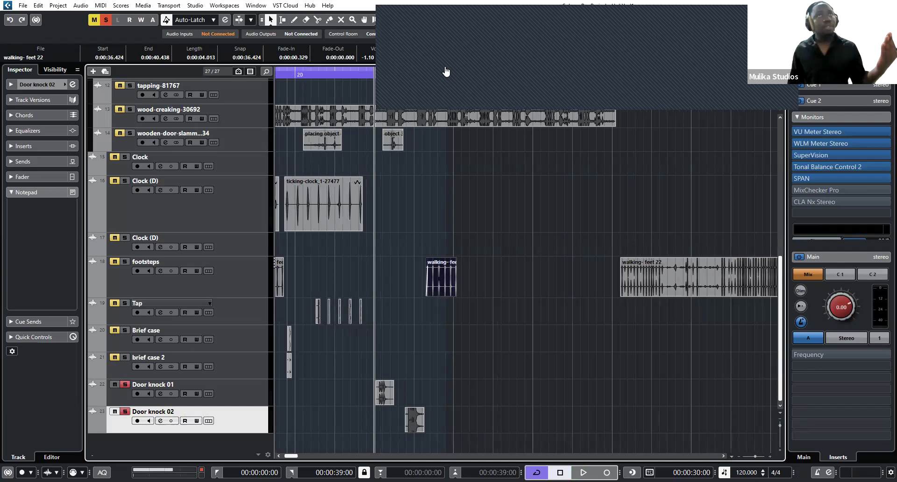
left_click(521, 82, "alt")
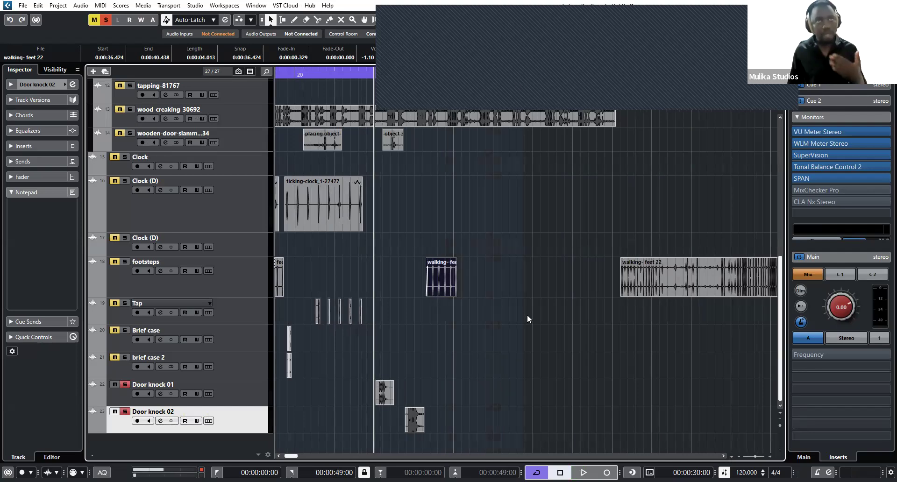
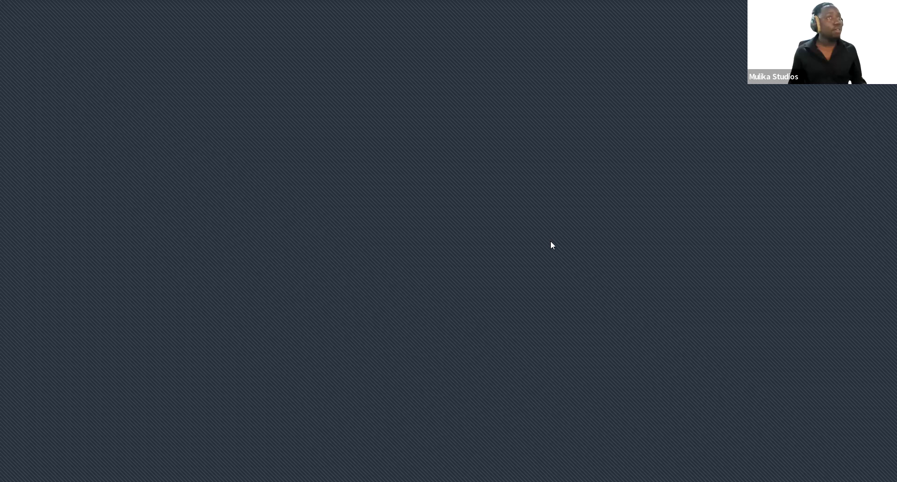
Switch to Pixabay in the browser and search its sound effects for "Heavy footsteps".
scroll(340, 332, "up", 15)
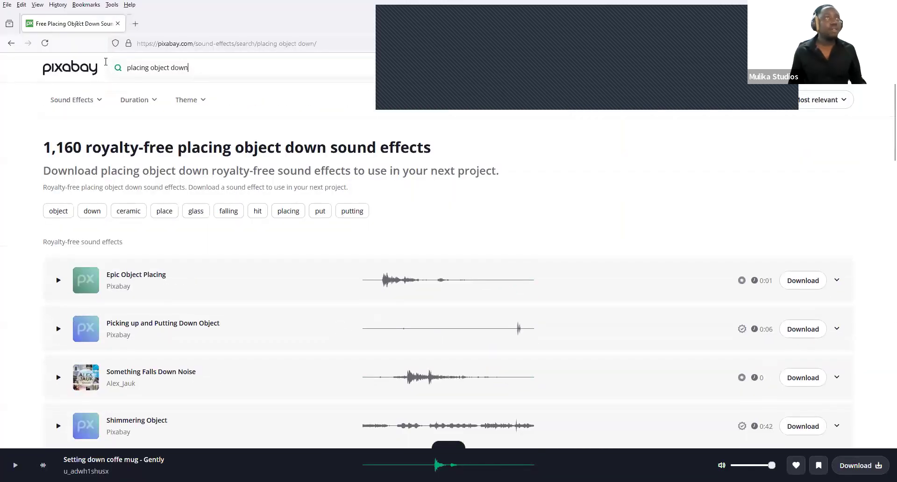
left_click_drag(199, 70, 103, 62)
type("Heavy")
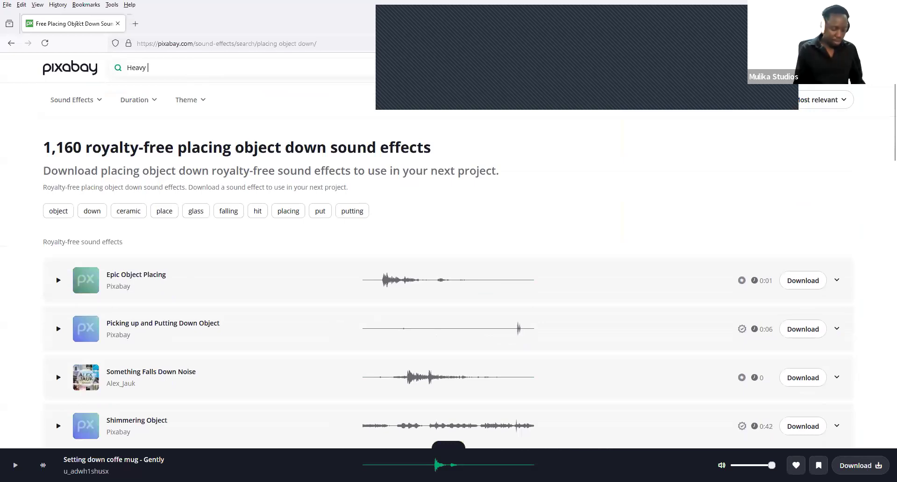
type(" footsteps")
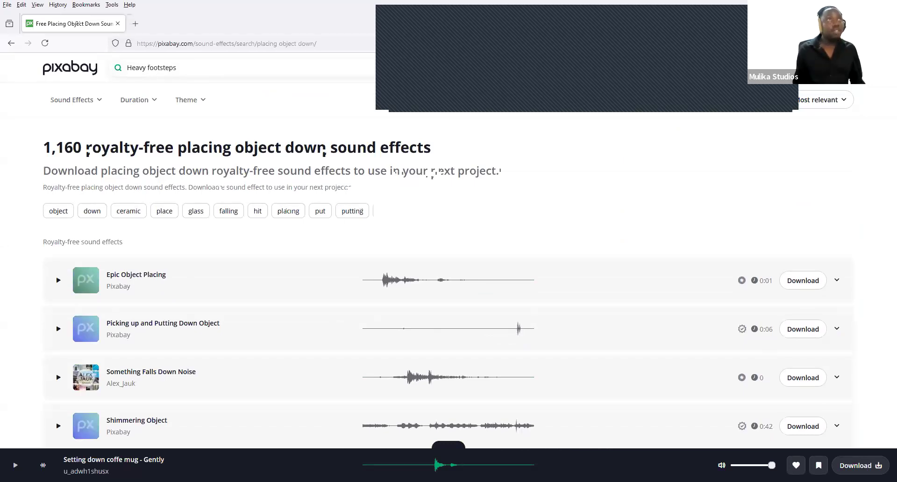
key("Return")
scroll(200, 229, "down", 1)
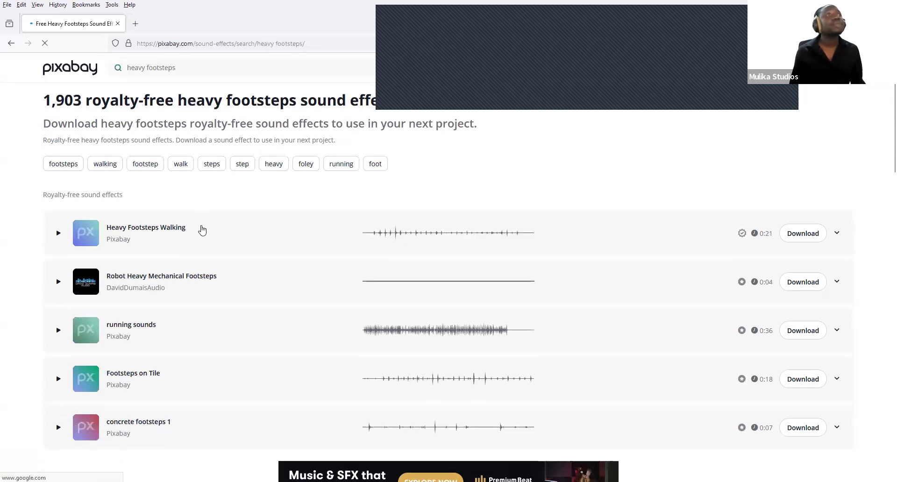
Preview Heavy Footsteps Walking, Robot Heavy Mechanical Footsteps, running sounds, Footsteps on Tile and concrete footsteps 1.
left_click(58, 232)
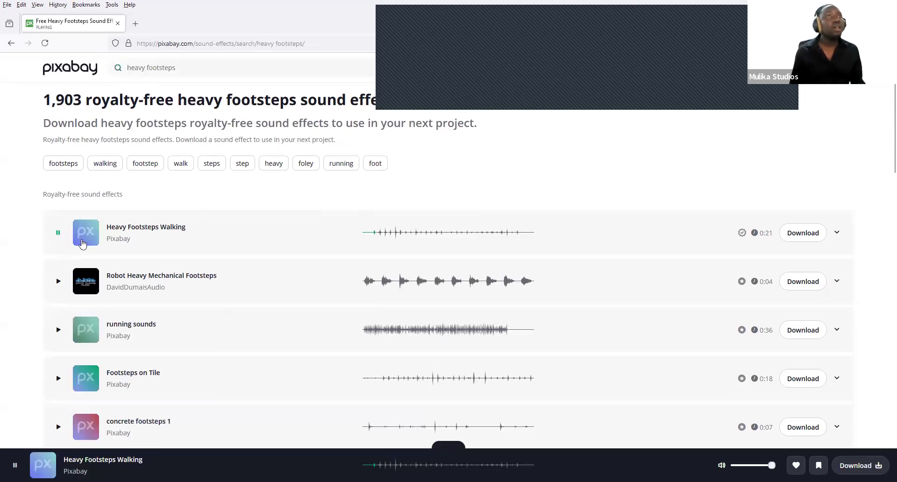
left_click(56, 279)
left_click(59, 330)
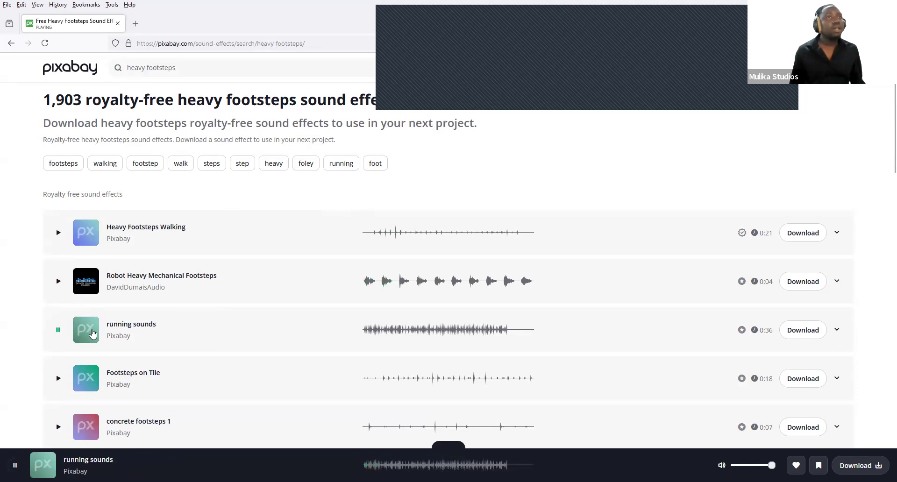
scroll(183, 327, "down", 2)
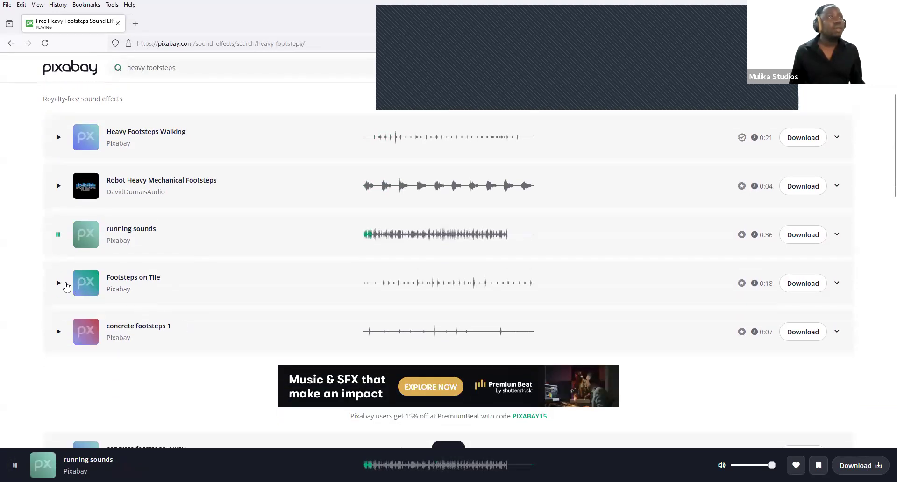
left_click(58, 282)
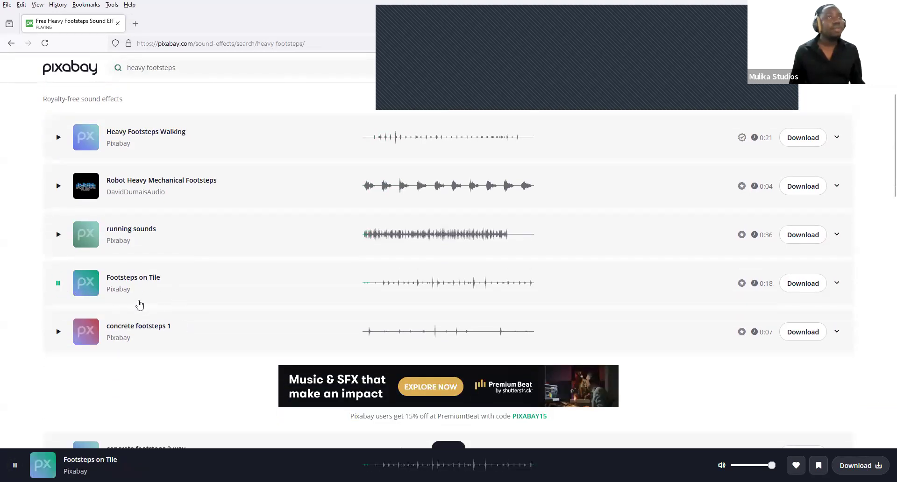
left_click(58, 283)
scroll(58, 248, "down", 2)
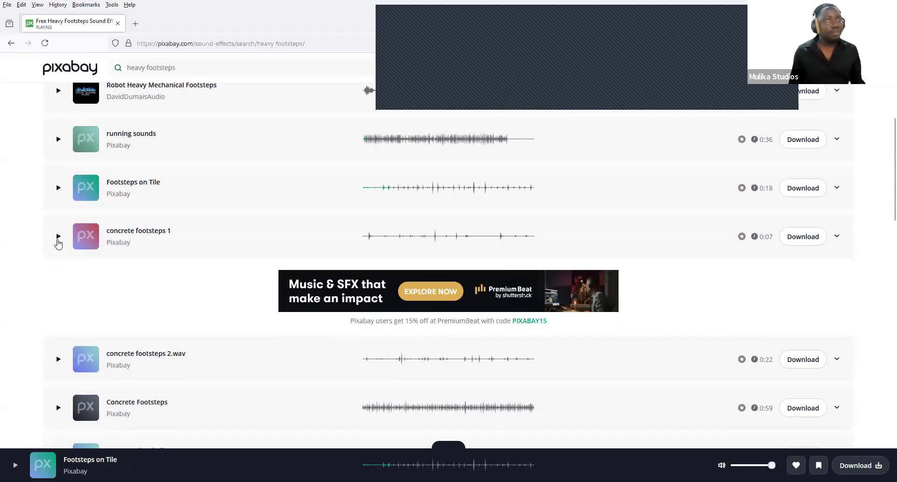
left_click(57, 243)
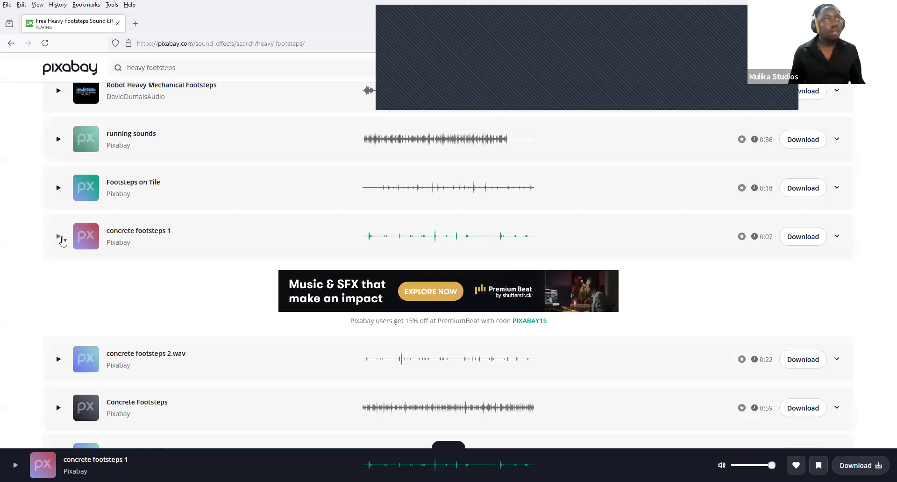
Preview concrete footsteps 2.wav and the Concrete Footsteps sound effect further down the results.
scroll(164, 254, "down", 3)
scroll(135, 260, "up", 3)
scroll(88, 294, "down", 3)
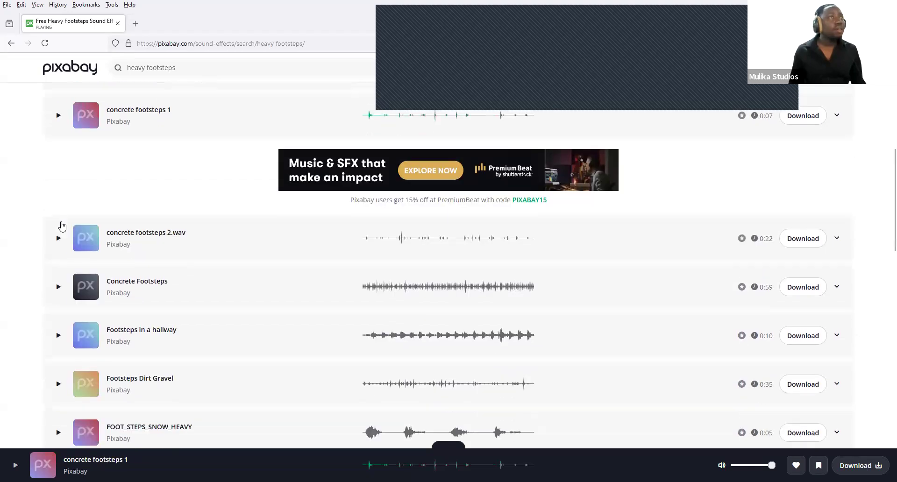
left_click(58, 216)
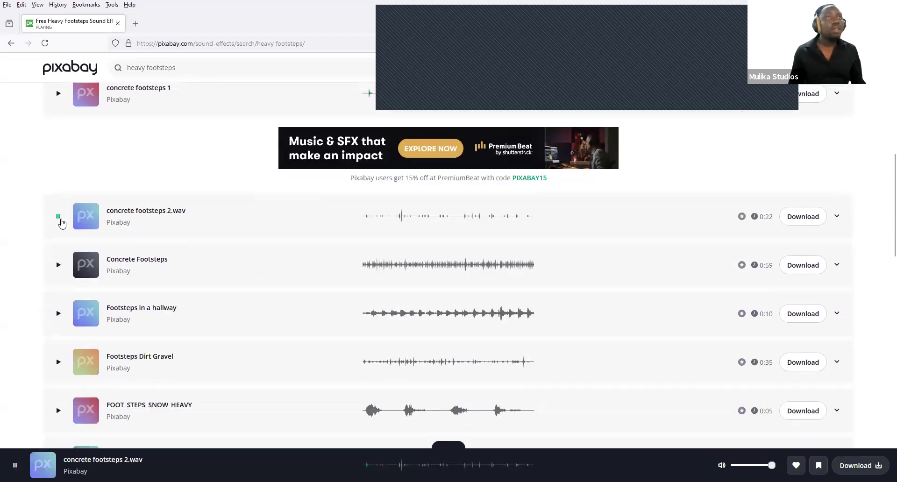
left_click(58, 265)
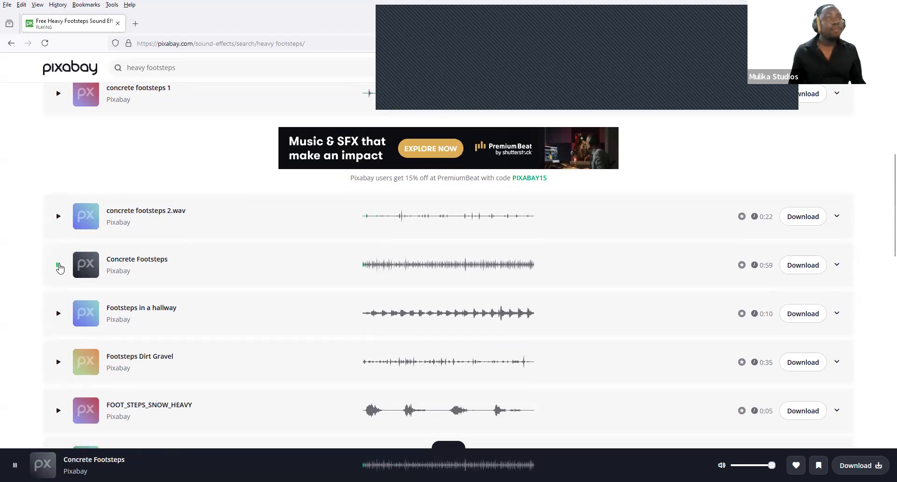
left_click(58, 266)
left_click(486, 264)
Download the Concrete Footsteps sound into the Script folder as "big feet" and dismiss the thank-you dialog.
left_click(797, 266)
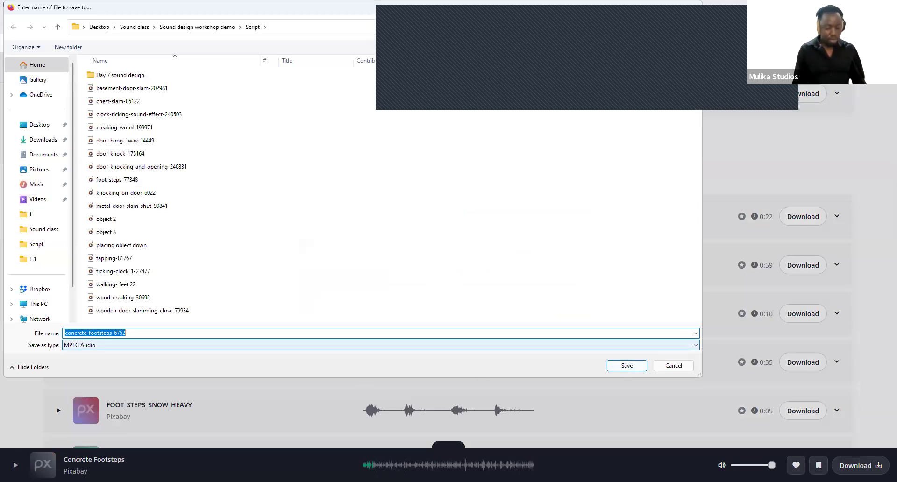
type("big feet")
key("Return")
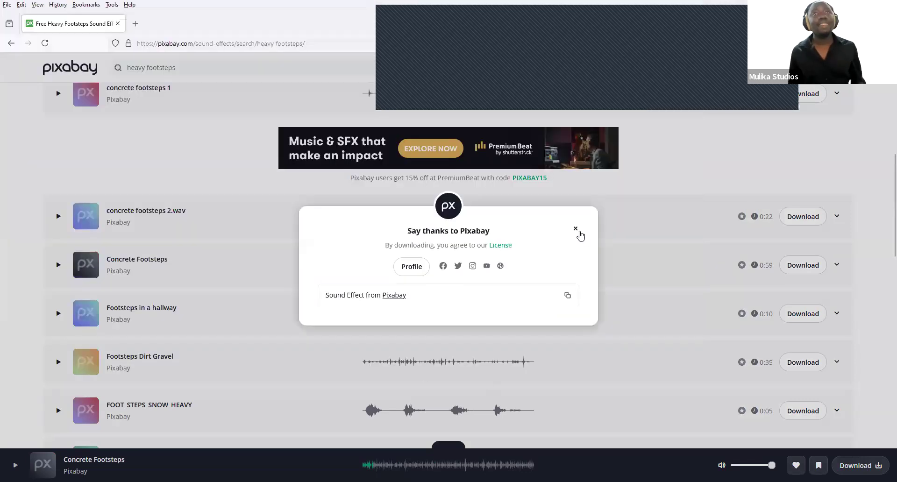
left_click(814, 130)
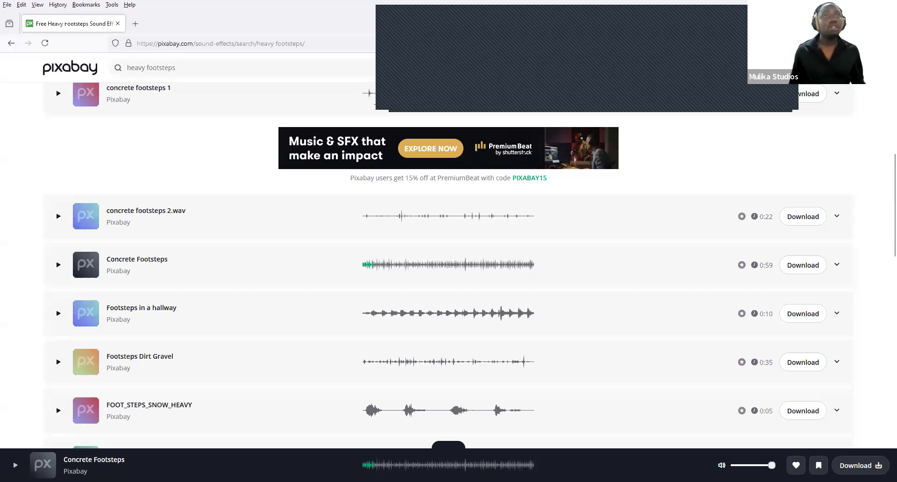
Switch back to the Foley arrangement and select the tapping-81767 track.
key("alt+Tab")
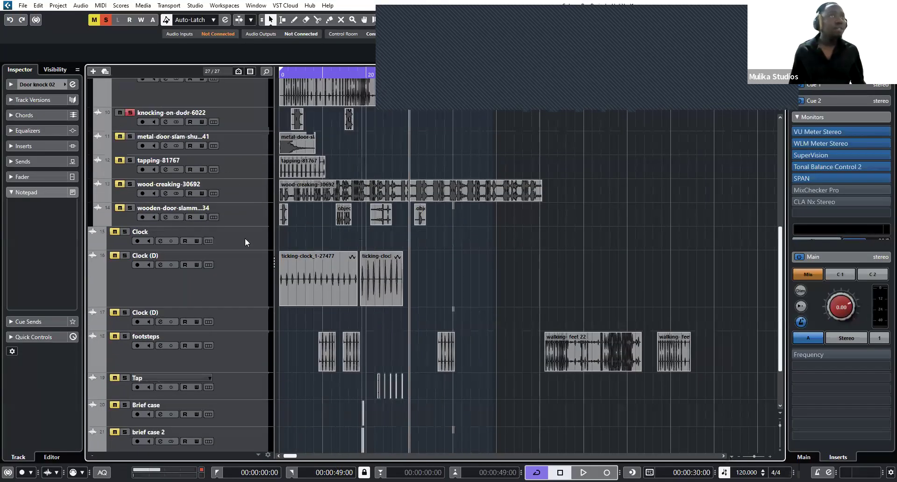
left_click(241, 293)
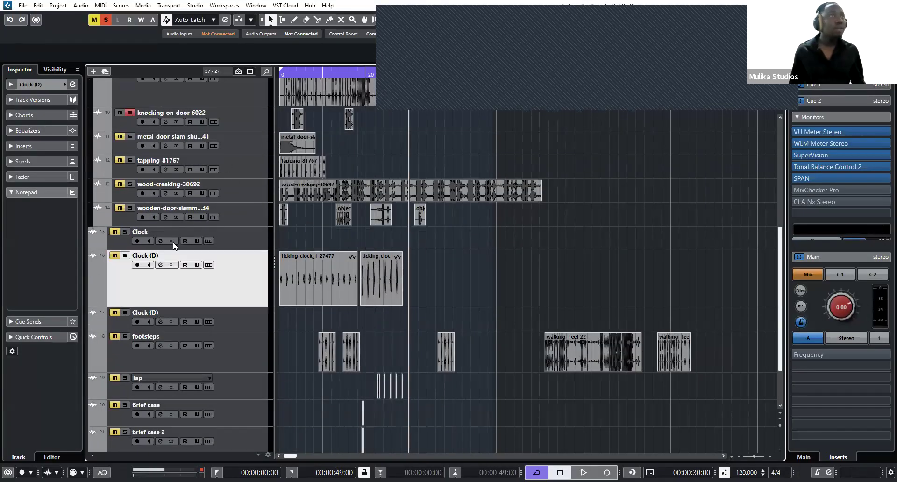
left_click(254, 246)
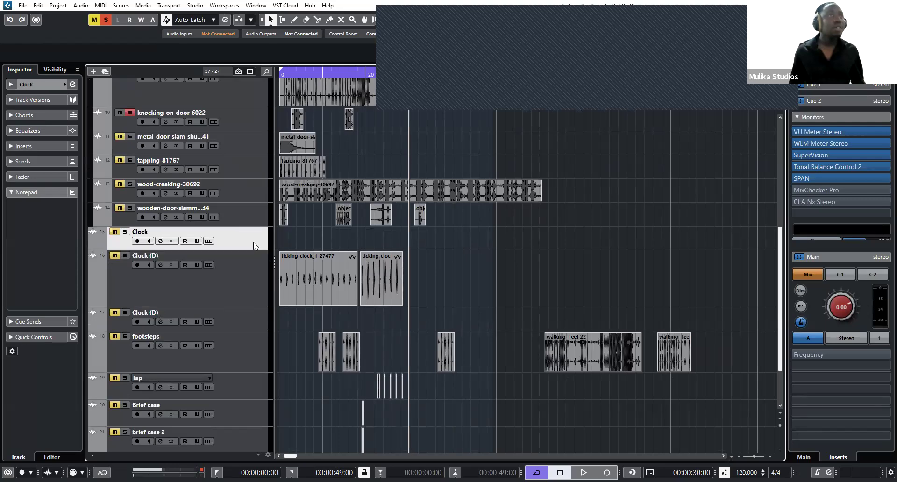
left_click(254, 183)
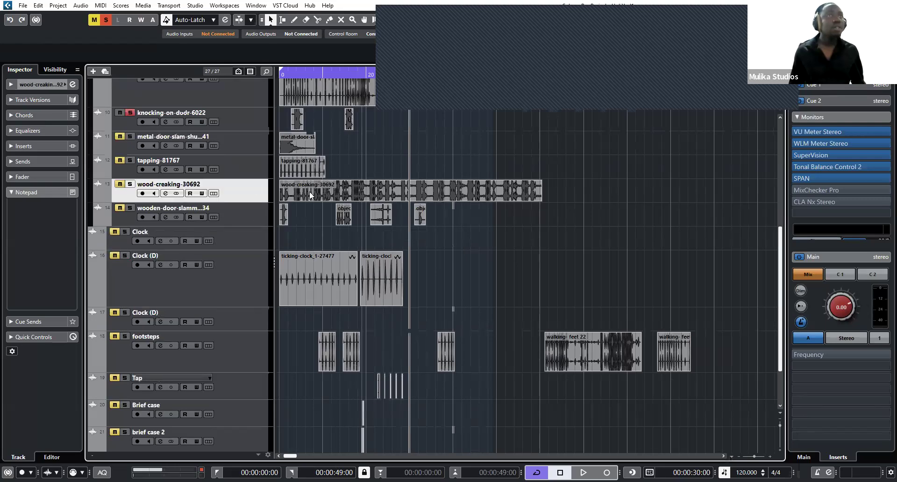
left_click(254, 167)
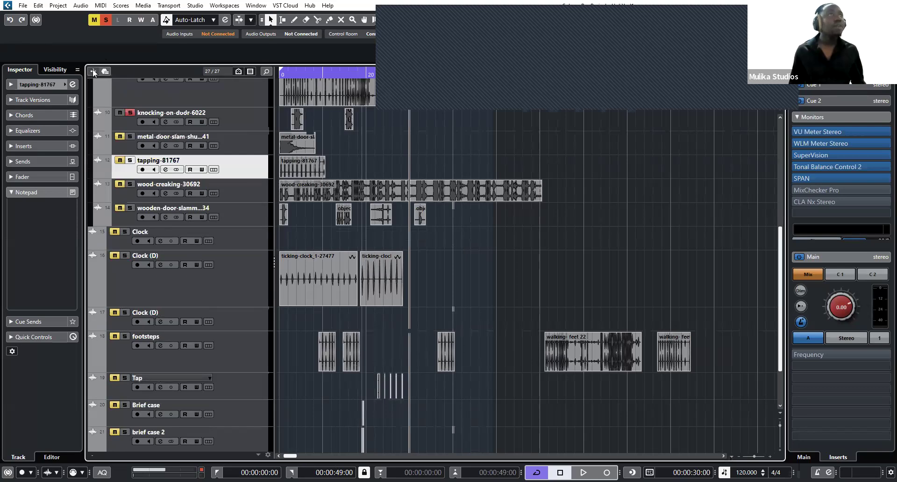
key("ctrl+t")
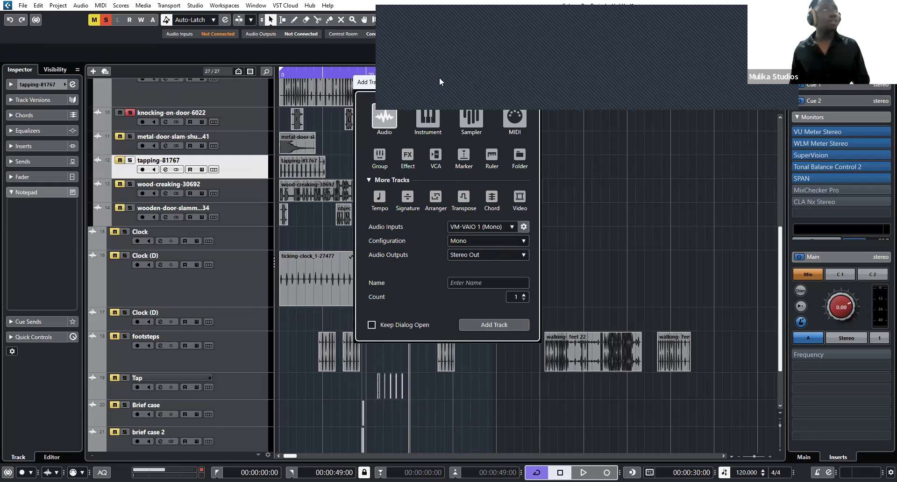
key("Escape")
Import the "big feet" audio file from the Script folder onto the tapping-81767 track at 30 seconds.
key("alt+f")
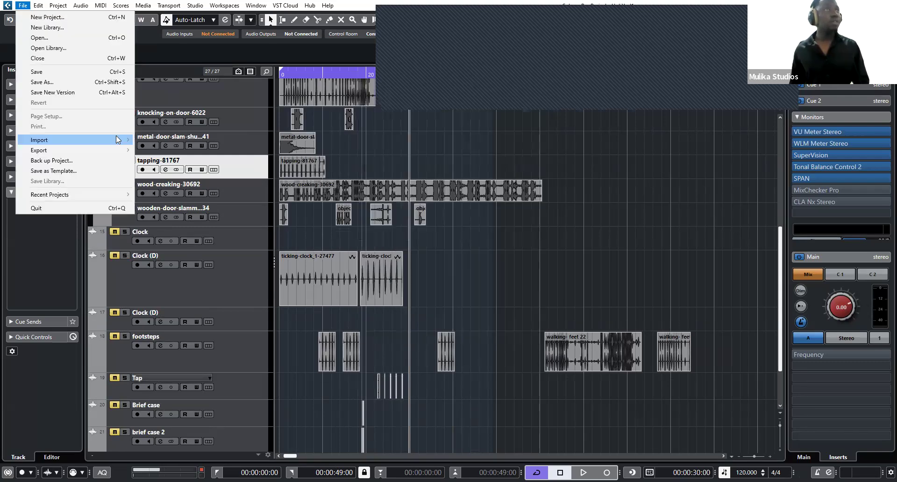
mouse_move(116, 136)
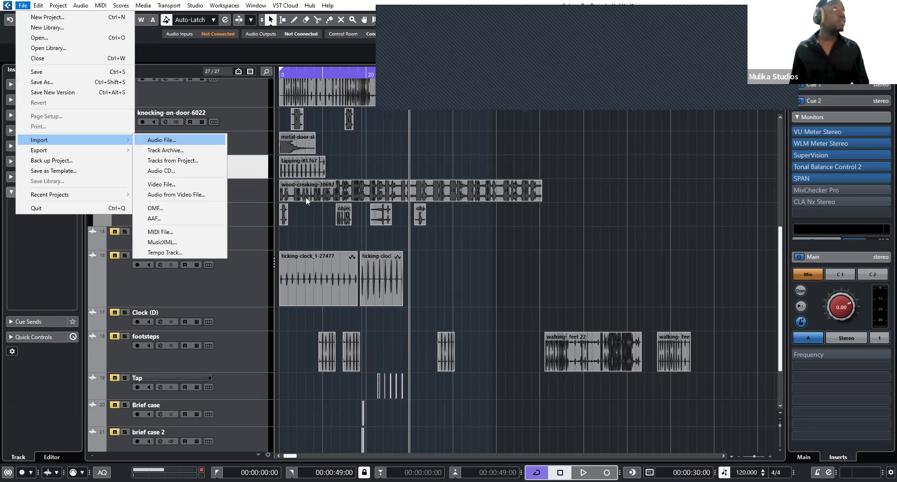
key("Return")
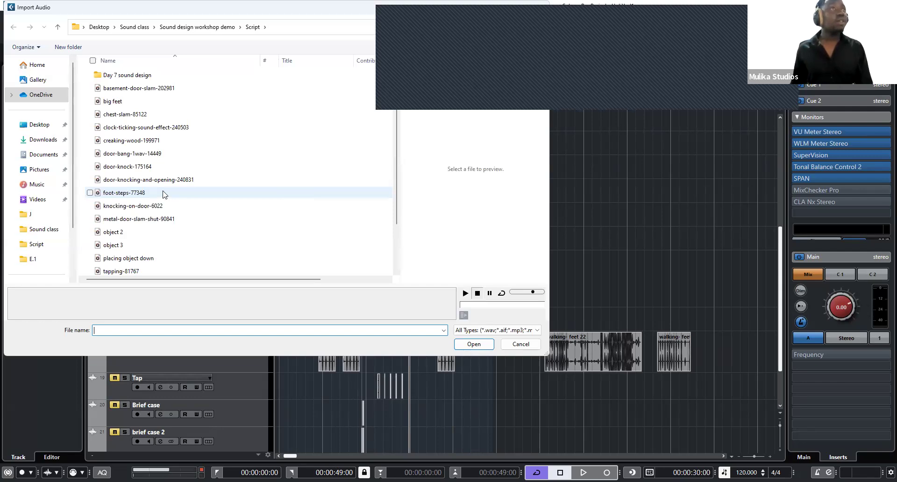
scroll(161, 193, "down", 1)
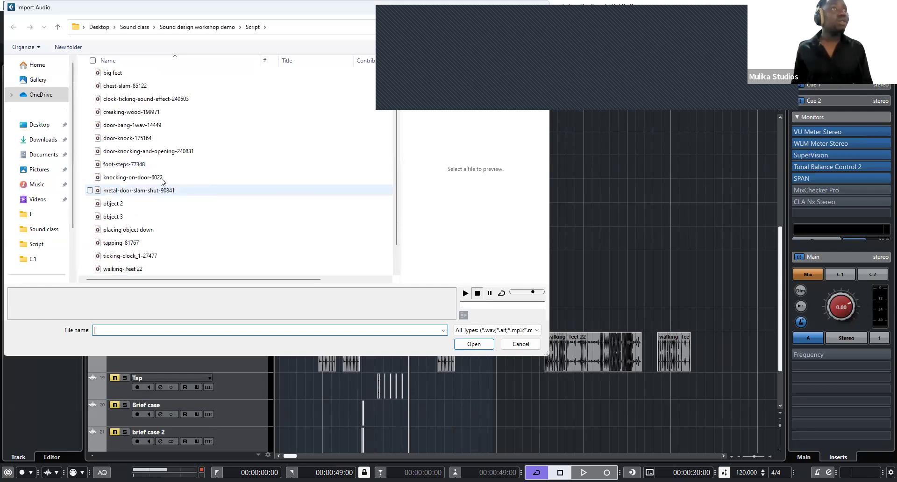
scroll(162, 176, "down", 1)
scroll(160, 154, "up", 2)
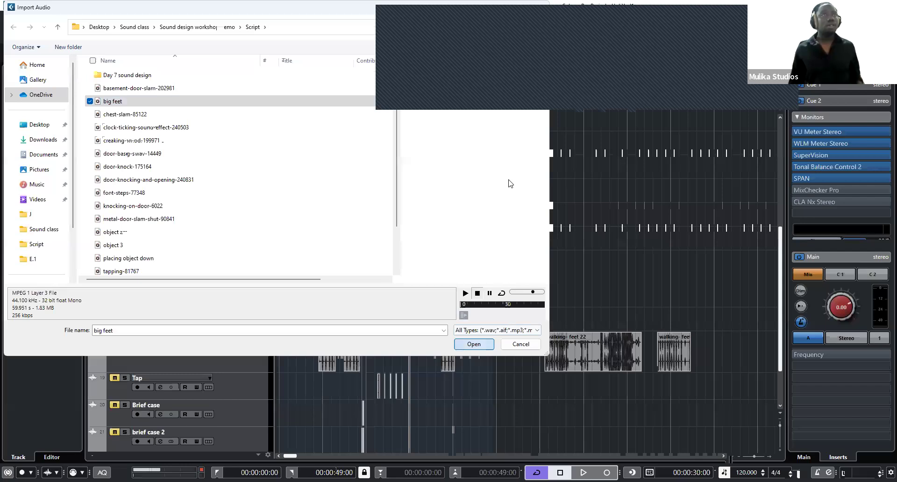
key("Return")
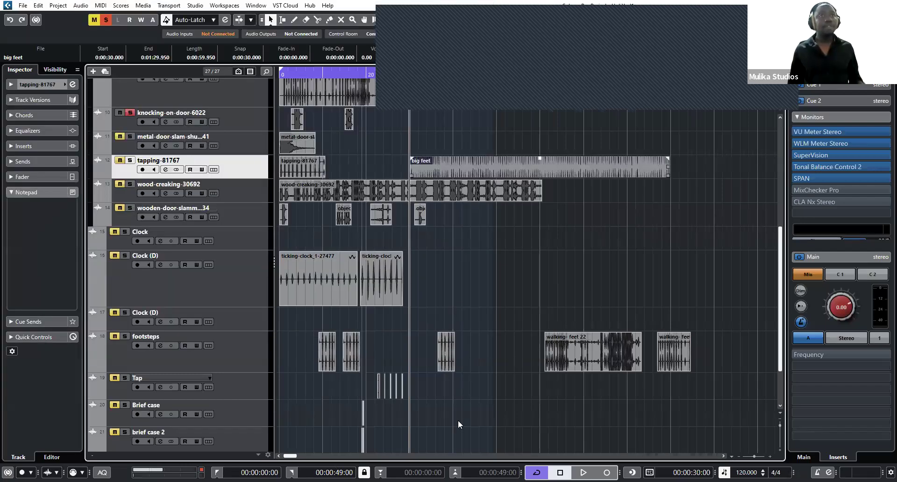
Add a mono audio track named "Foot steps big" below the footsteps track and paste the big feet clip there at 42 seconds.
scroll(417, 231, "down", 3)
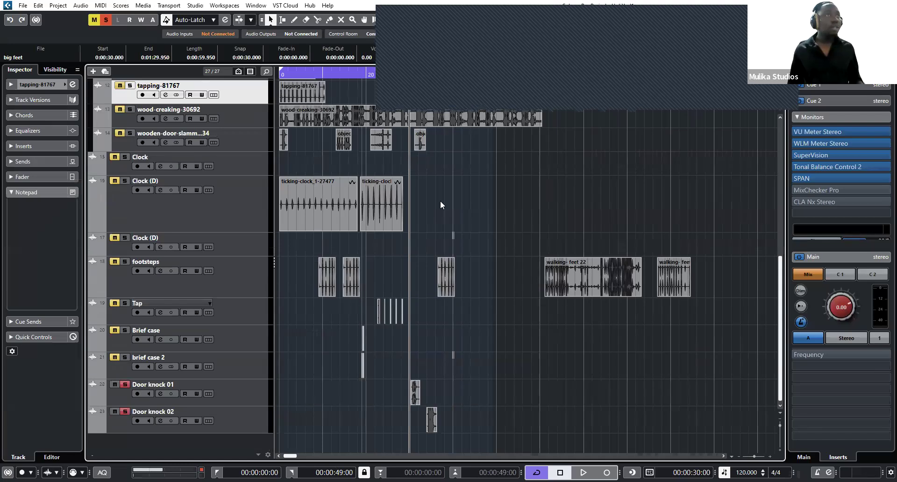
key("h")
key("h")
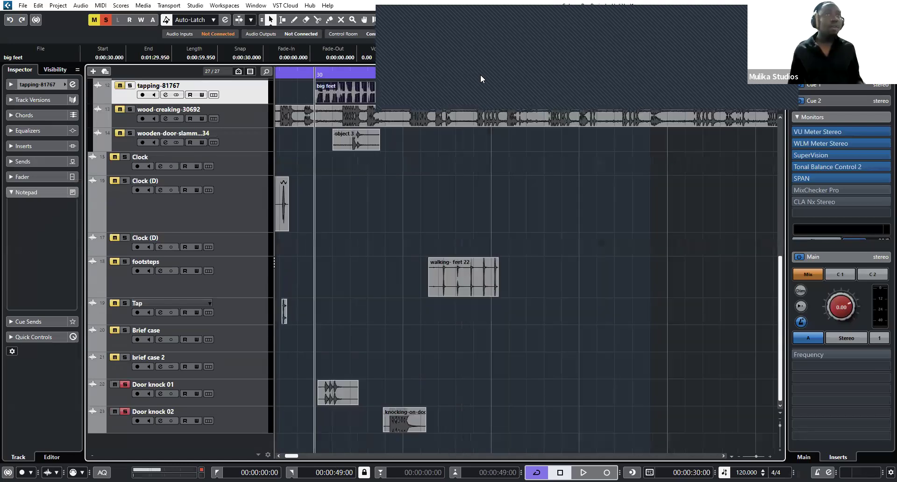
key("g")
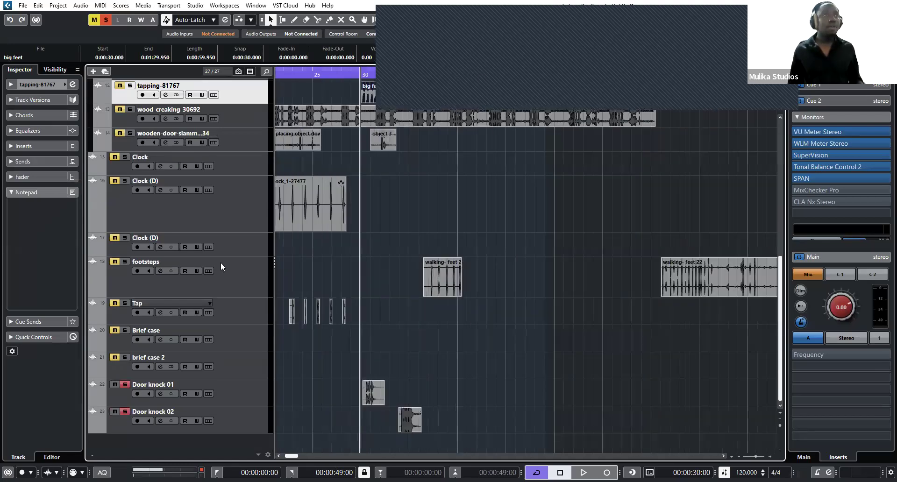
key("g")
left_click(258, 282)
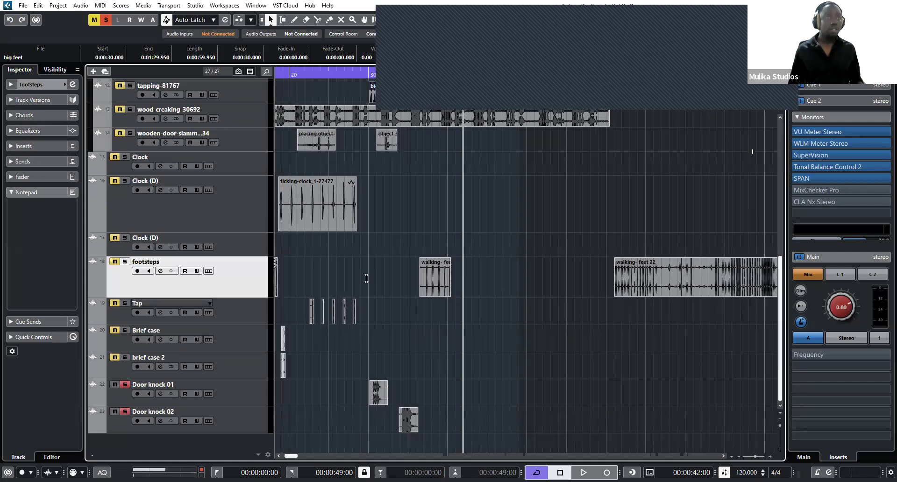
key("ctrl+t")
type("Fo")
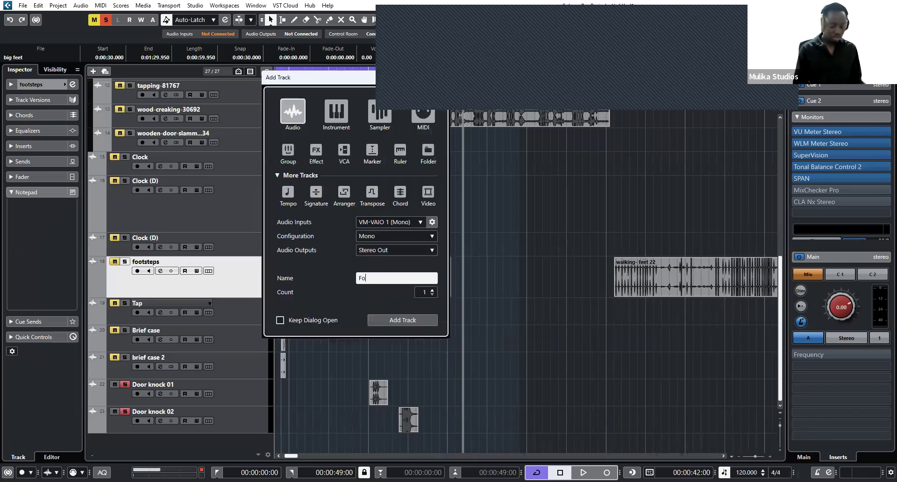
type("ot steps big")
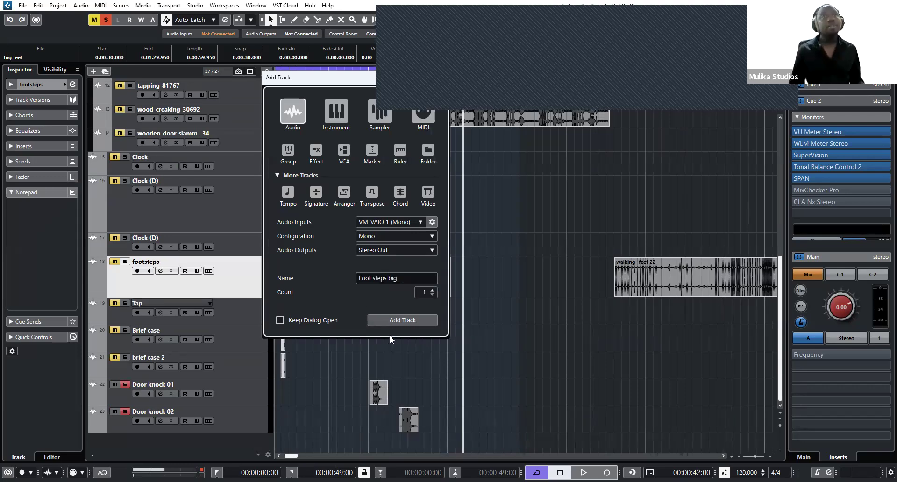
key("Return")
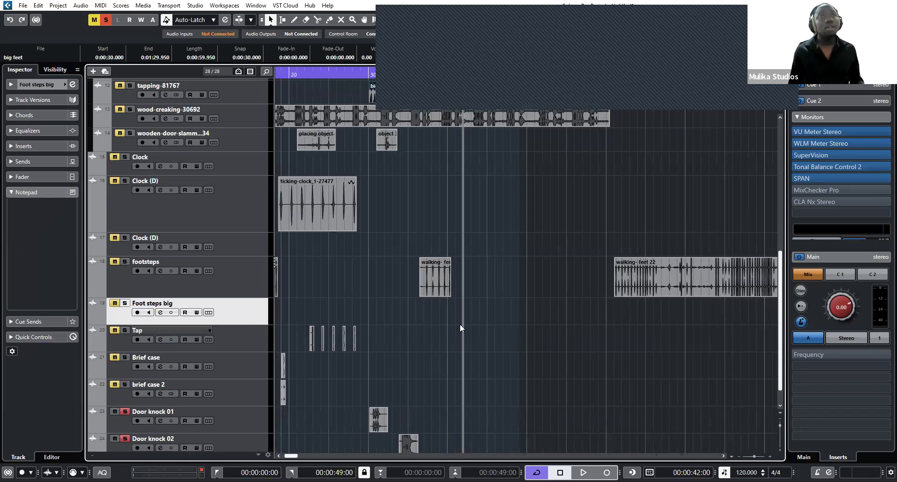
key("ctrl+v")
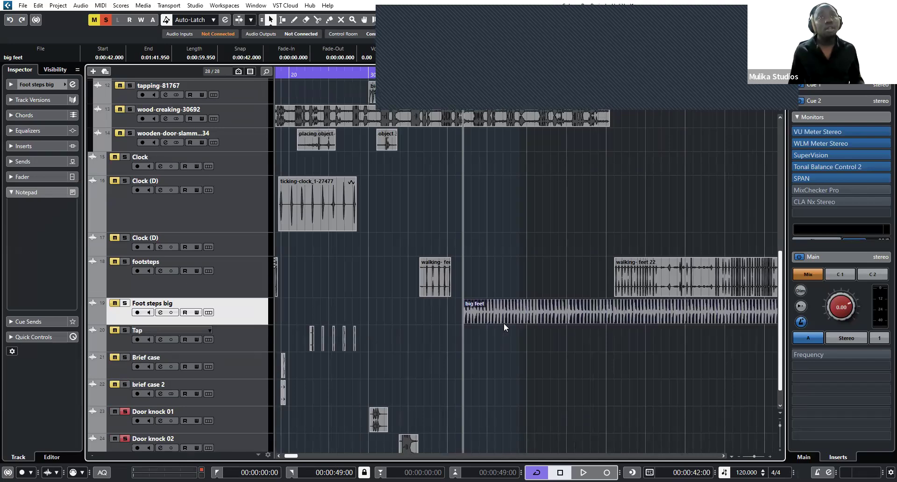
Split the big feet clip on the Foot steps big track into separate footstep slices and delete the unwanted pieces between the first hits.
key("h")
key("h")
key("h")
right_click(475, 320)
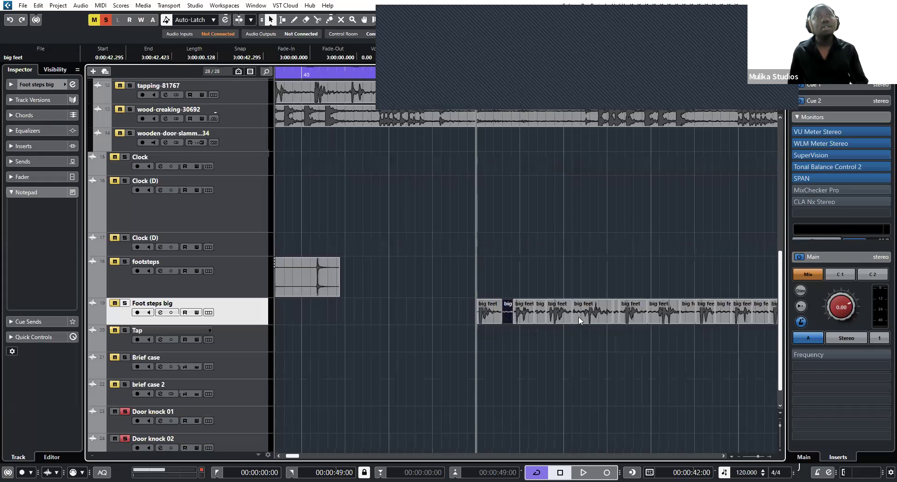
key("Delete")
left_click(540, 312)
key("Delete")
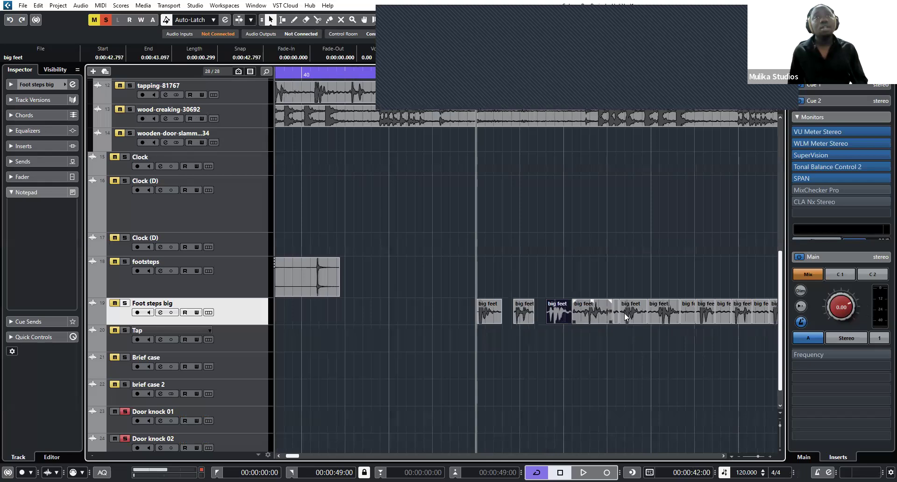
left_click(592, 312)
key("Delete")
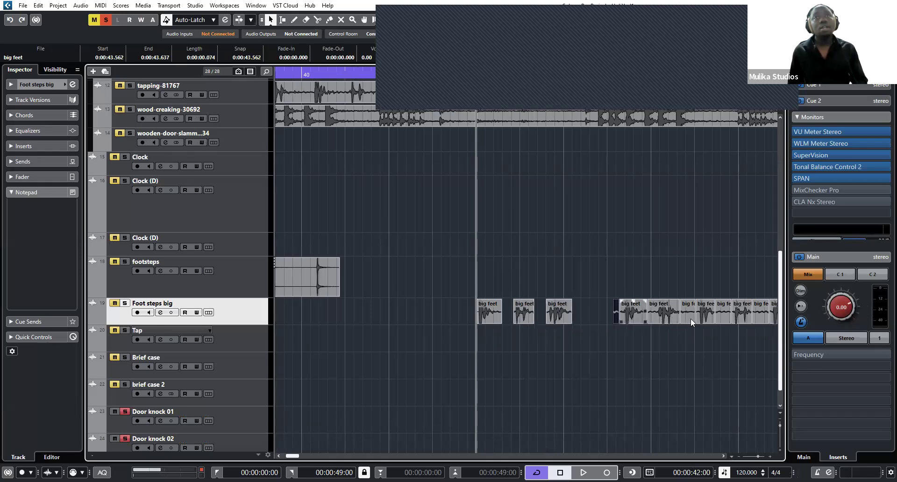
Move the boundary between the fourth and fifth remaining big feet slices to 0:00:44.046.
left_click(657, 321)
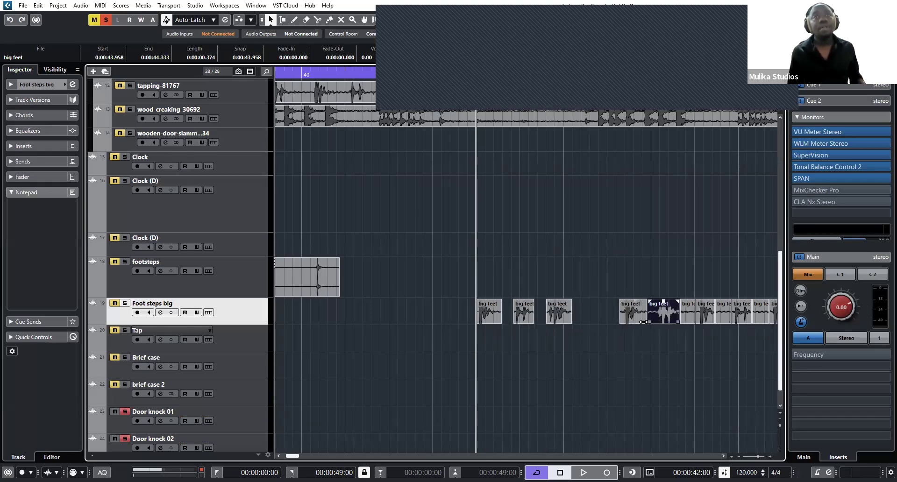
scroll(637, 318, "up", 3)
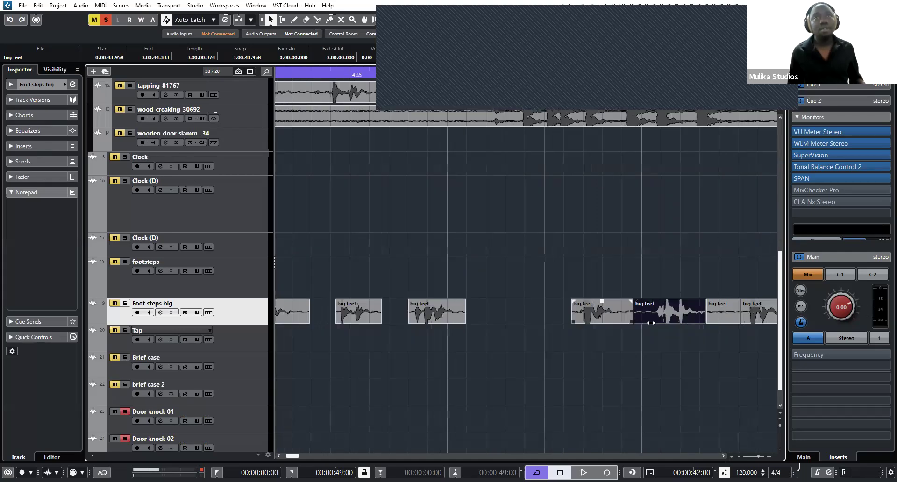
key("Left")
key("Right")
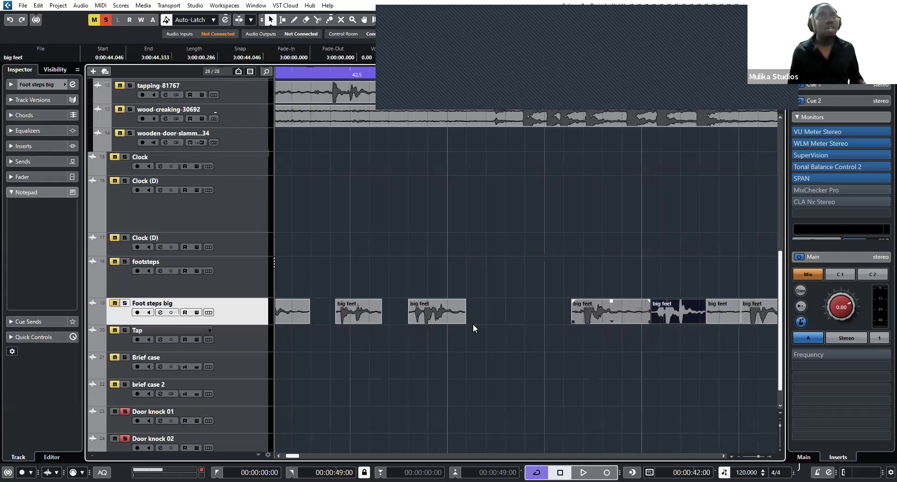
Move the first big feet slice to start at 0:00:41.856.
scroll(495, 312, "left", 5)
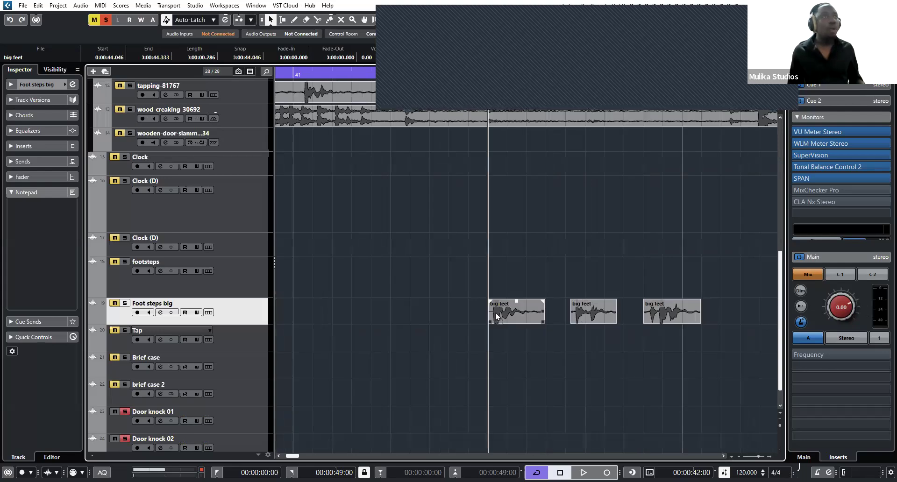
key("Left")
key("Left")
key("Left")
key("Left")
Solo the Foot steps big track and play the arrangement from 41 seconds to check the first footstep.
key("s")
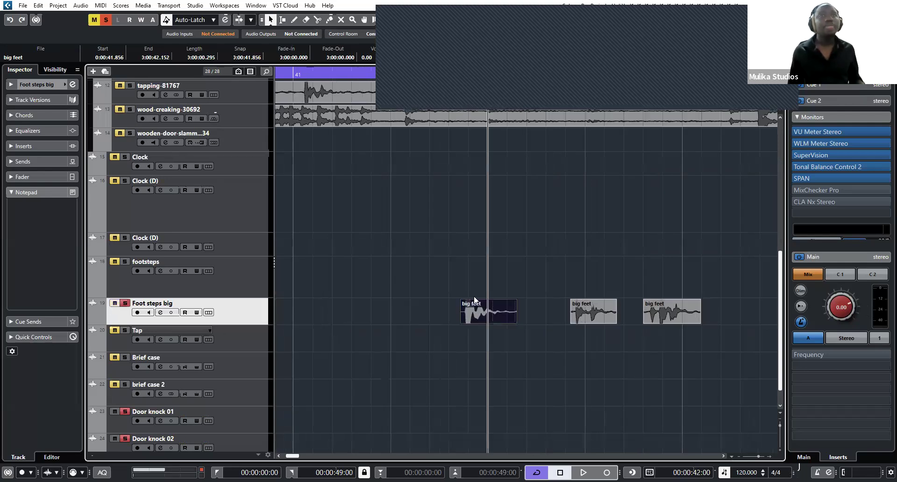
scroll(597, 284, "down", 1)
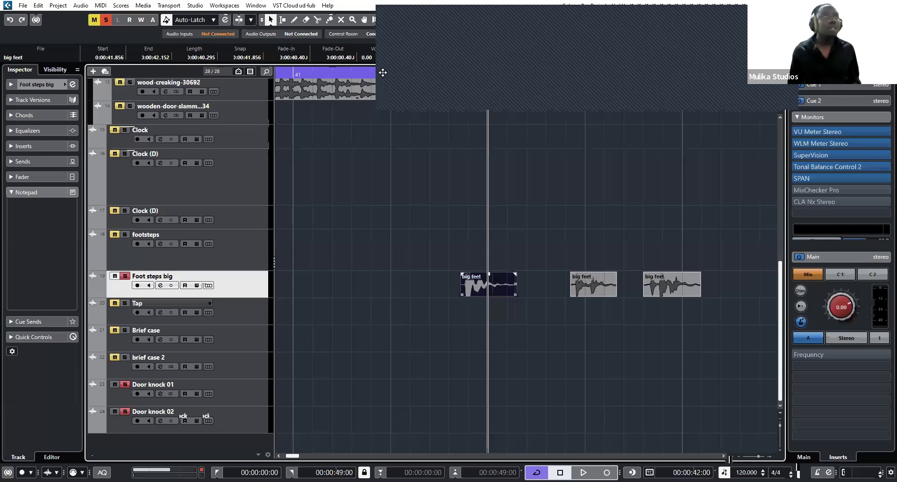
key("s")
key("space")
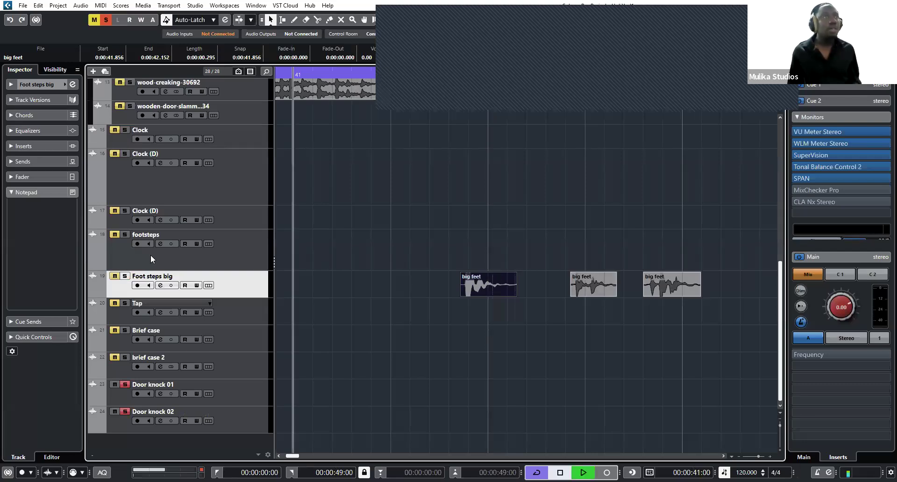
key("s")
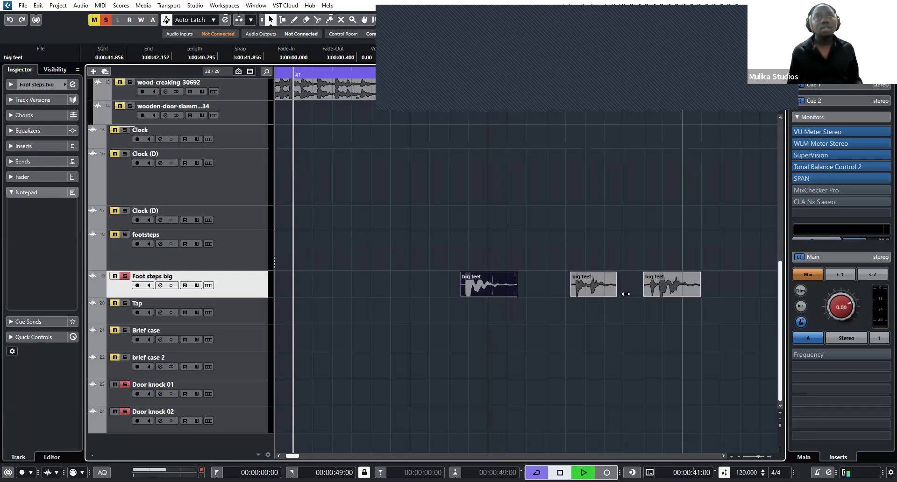
Delete all big feet slices after the third one and play back the remaining footsteps.
key("g")
left_click_drag(542, 294, 685, 285)
key("Delete")
scroll(621, 293, "right", 3)
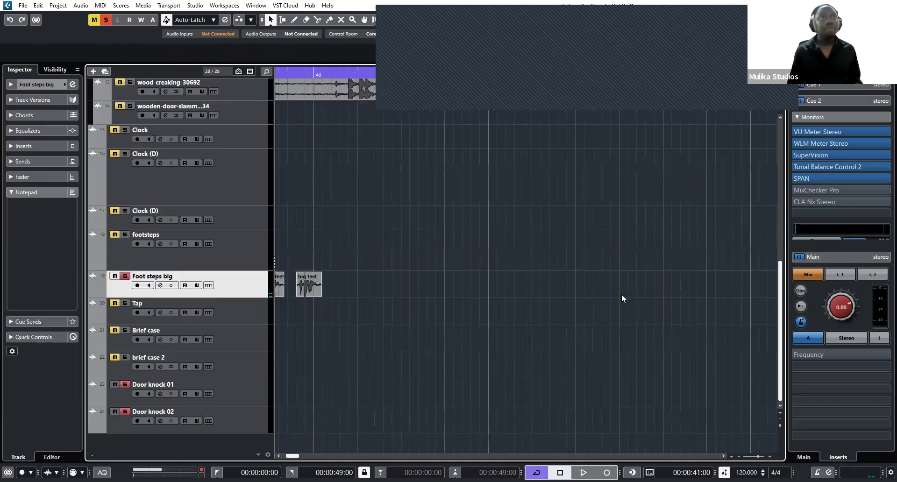
key("space")
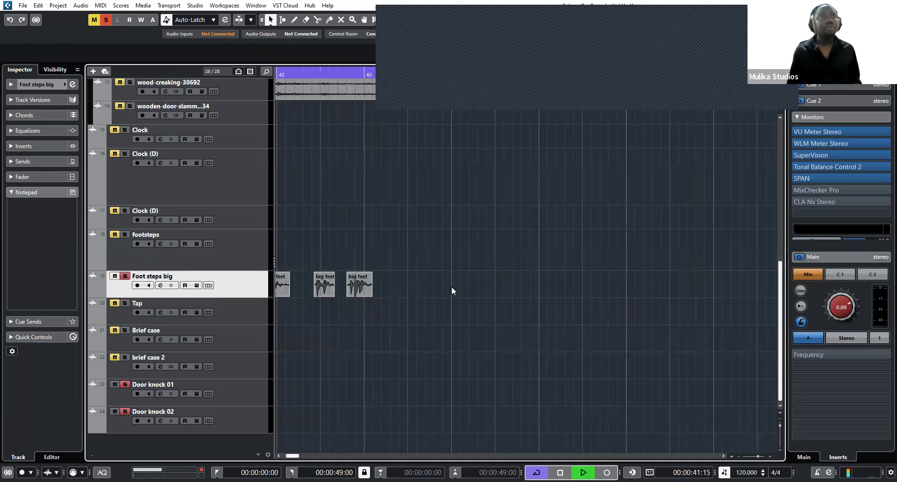
key("space")
Move the second and third big feet slices to about 42.8 and 44 seconds, select all three slices and play them back.
left_click_drag(456, 297, 515, 291)
left_click(581, 284)
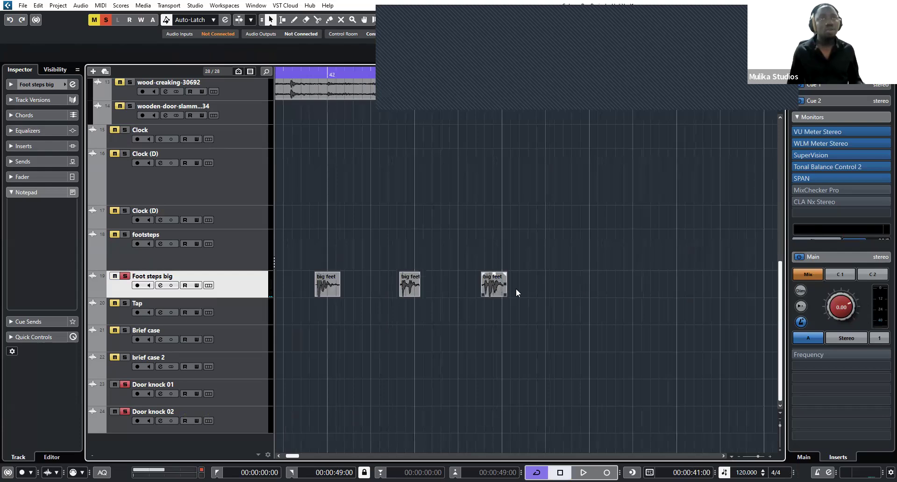
left_click(324, 287)
key("space")
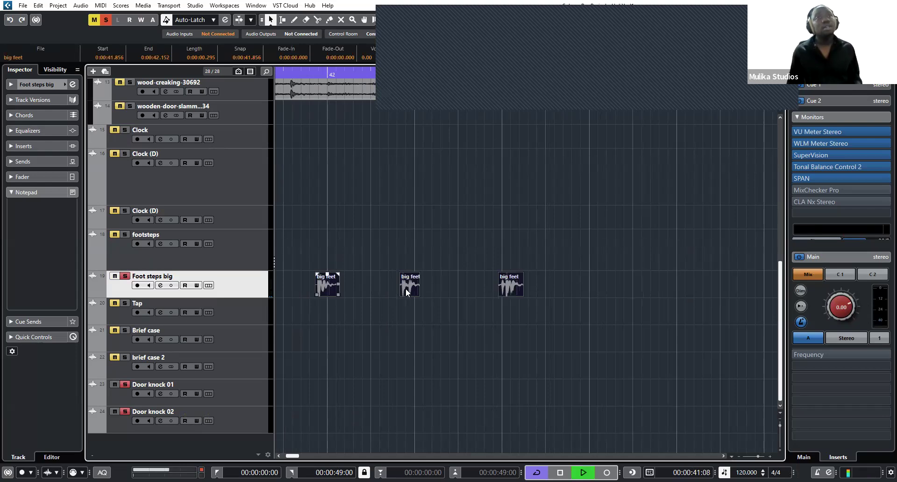
Move the second big feet slice to about 43 seconds and the third to 0:00:44.097, and play them back.
key("space")
left_click(468, 313)
left_click_drag(590, 279, 397, 287)
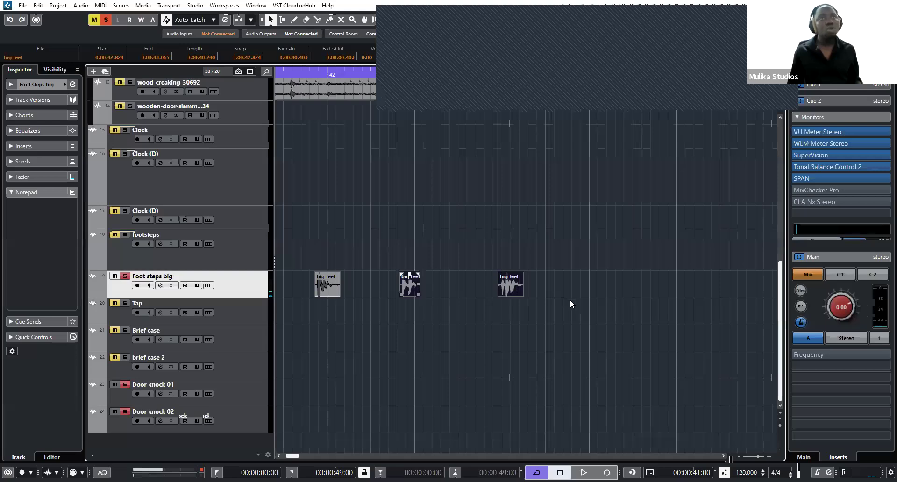
left_click_drag(502, 285, 513, 284)
left_click(529, 286)
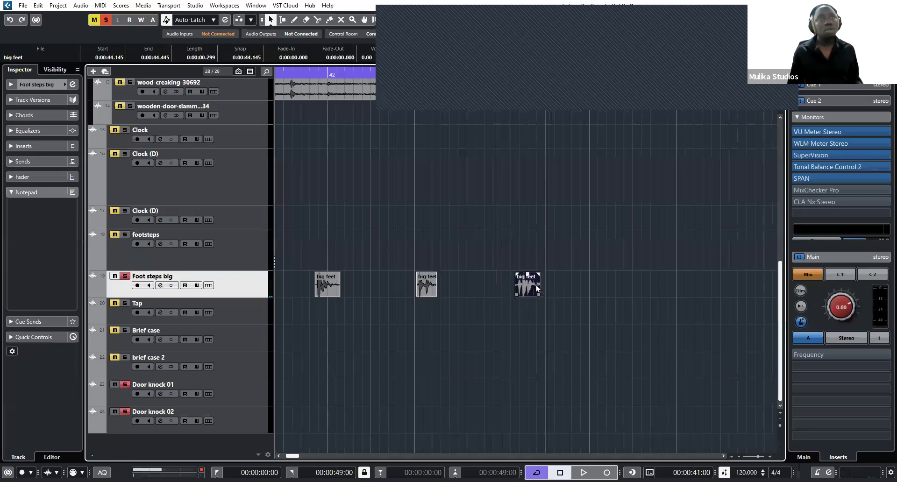
left_click_drag(519, 287, 515, 287)
key("space")
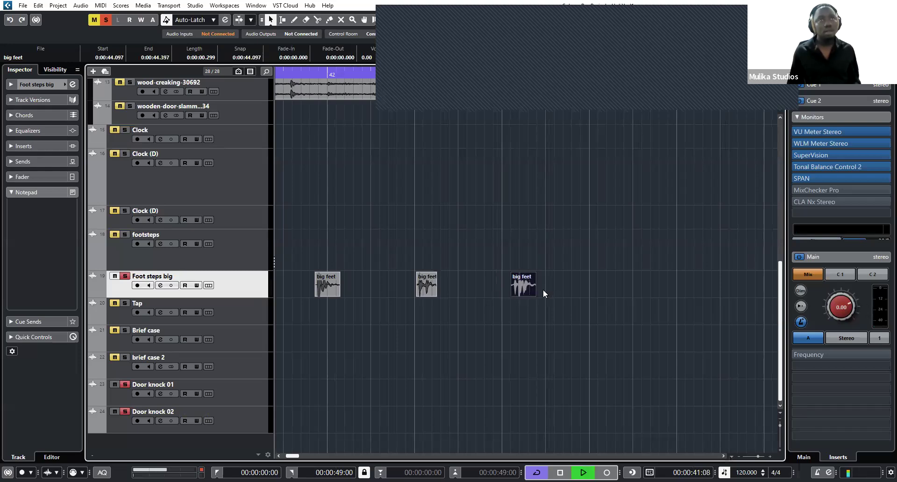
Paste a fourth big feet slice at 0:00:45.718, shift the second to 0:00:43.284 and the third to about 44.47 seconds, and play them back.
key("space")
key("ctrl+v")
left_click_drag(524, 287, 557, 287)
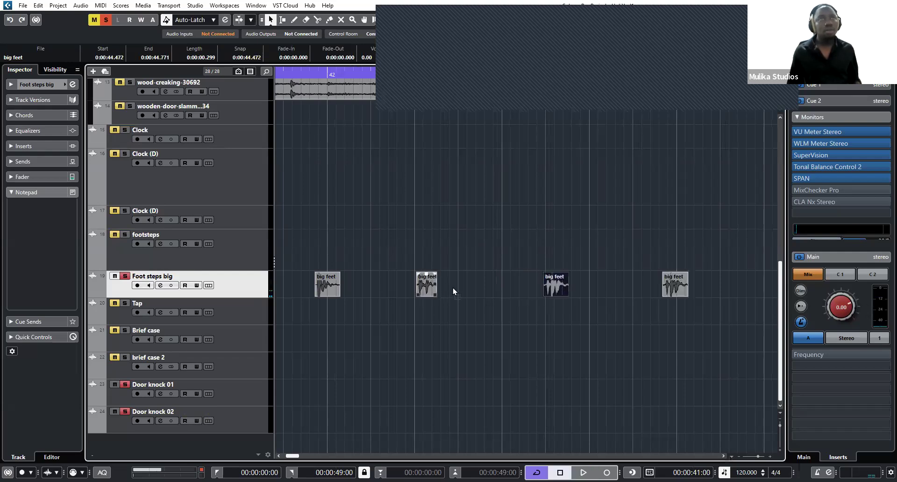
left_click_drag(426, 286, 450, 286)
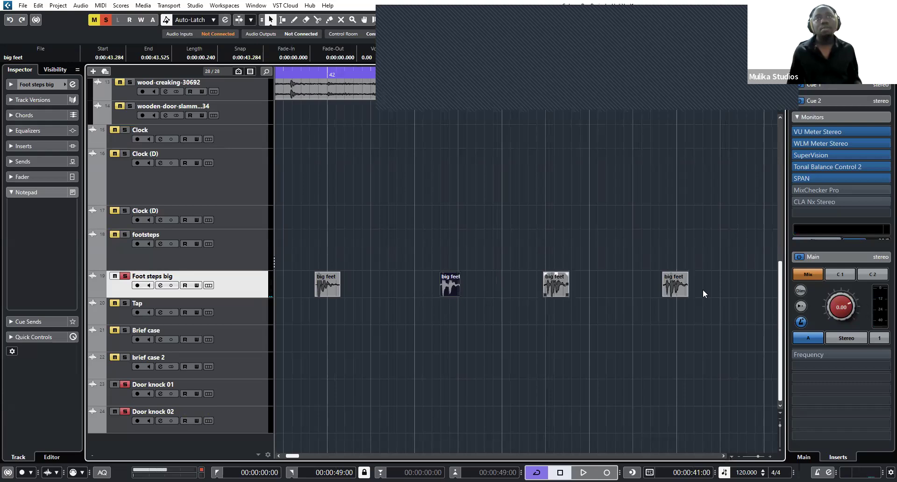
key("ctrl+z")
key("space")
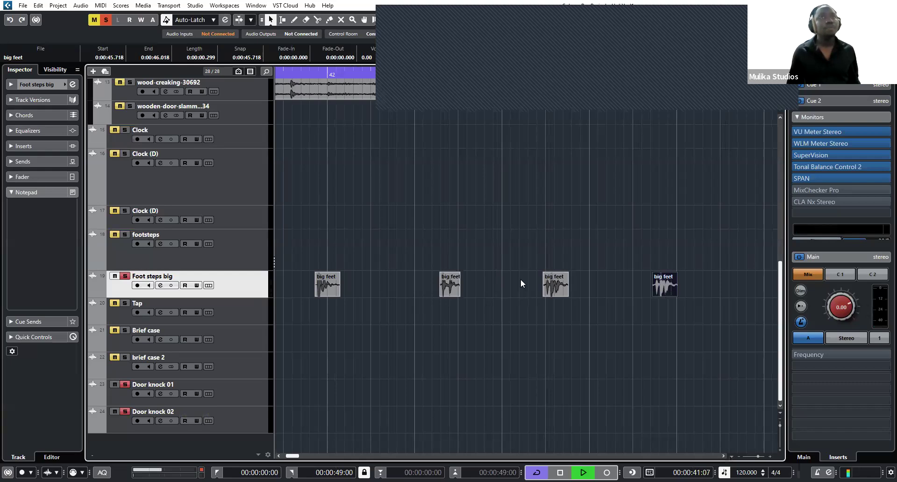
key("g")
key("space")
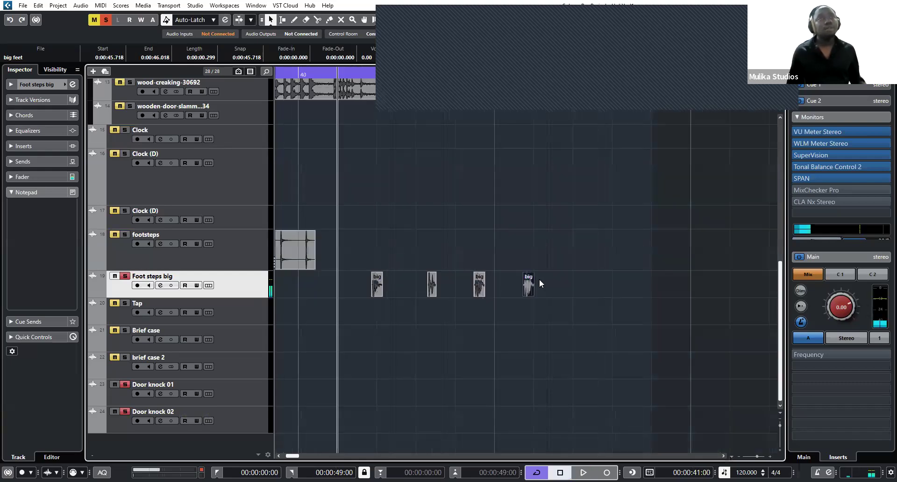
Add short fades to the last two big feet slices, giving the third a 0.014 s fade-in and a 0.043 s fade-out.
key("h")
left_click_drag(539, 273, 587, 273)
key("g")
left_click_drag(394, 273, 390, 273)
scroll(462, 287, "left", 3)
scroll(465, 286, "up", 5)
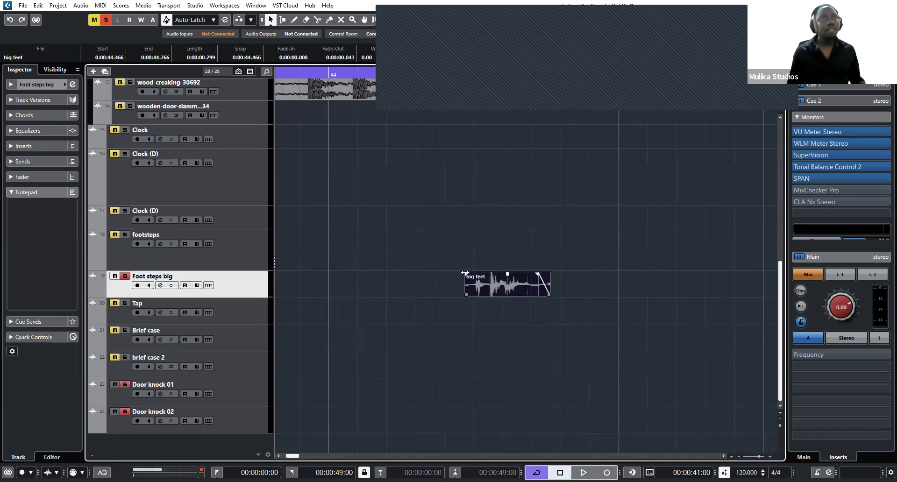
left_click_drag(469, 274, 472, 275)
scroll(469, 280, "down", 3)
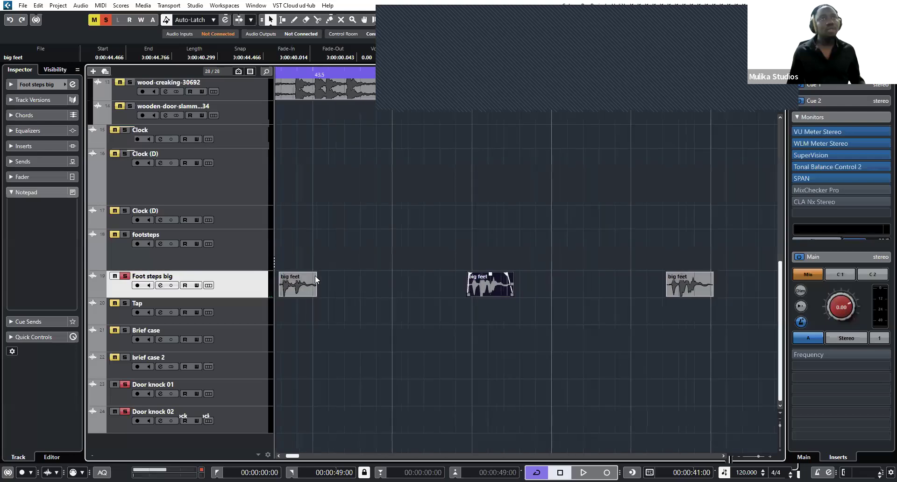
Fade the second big feet slice 0.027 s in and 0.035 s out, and the first 0.018 s in and 0.043 s out.
scroll(452, 286, "left", 3)
scroll(468, 277, "up", 3)
left_click(494, 284)
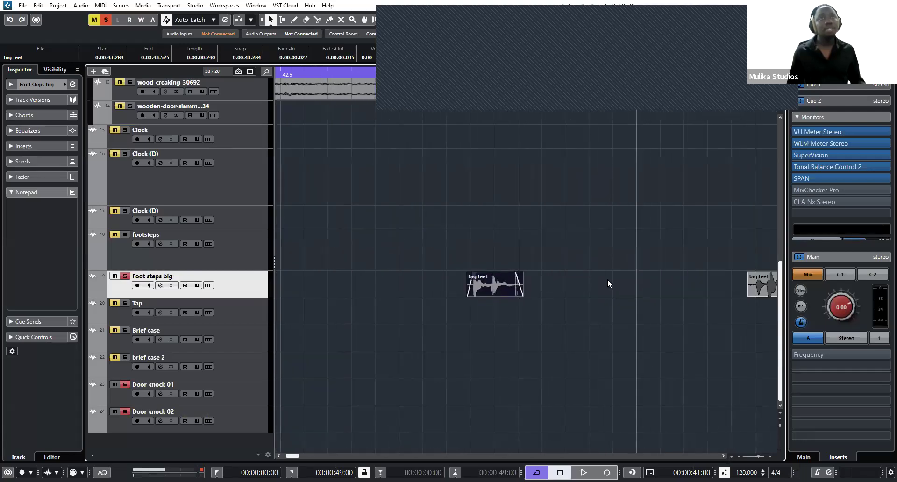
scroll(603, 279, "left", 3)
left_click_drag(620, 276, 531, 274)
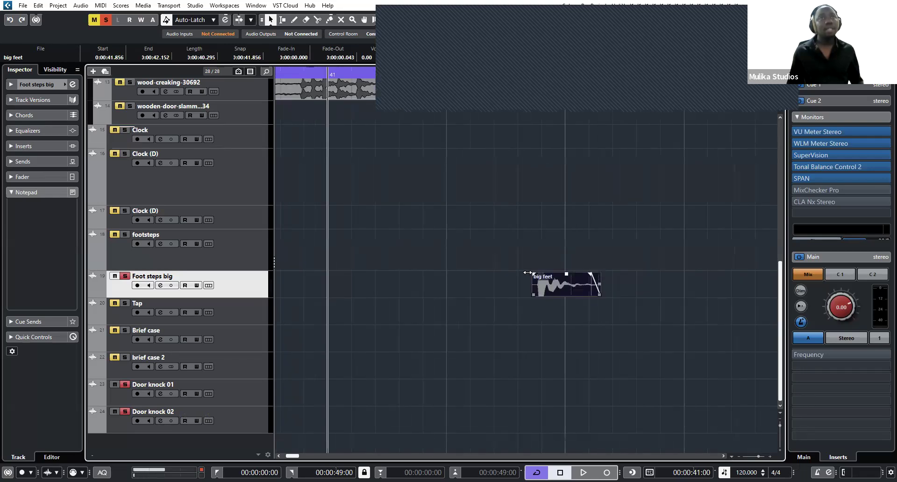
scroll(538, 281, "up", 2)
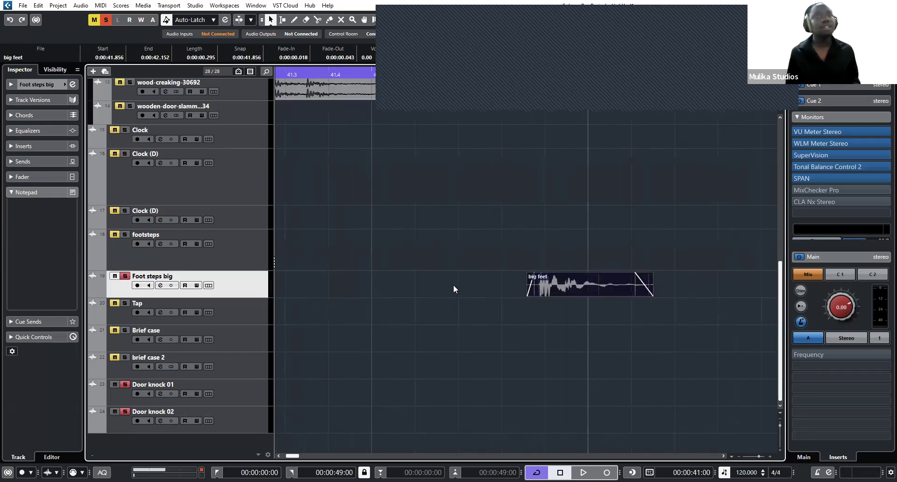
Play back the arrangement to check the faded big feet slices.
key("g")
key("g")
key("g")
key("space")
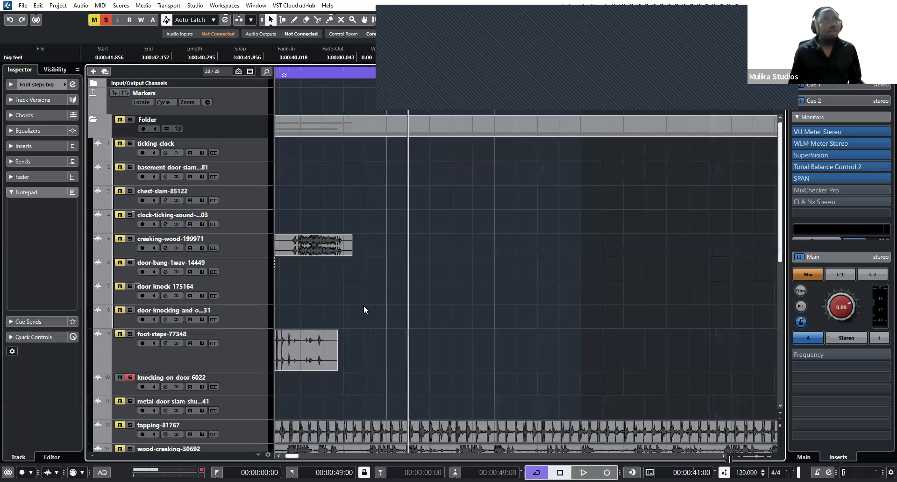
Solo the door-knocking-and-opening track and examine its clip for a usable door sound.
scroll(448, 304, "down", 5)
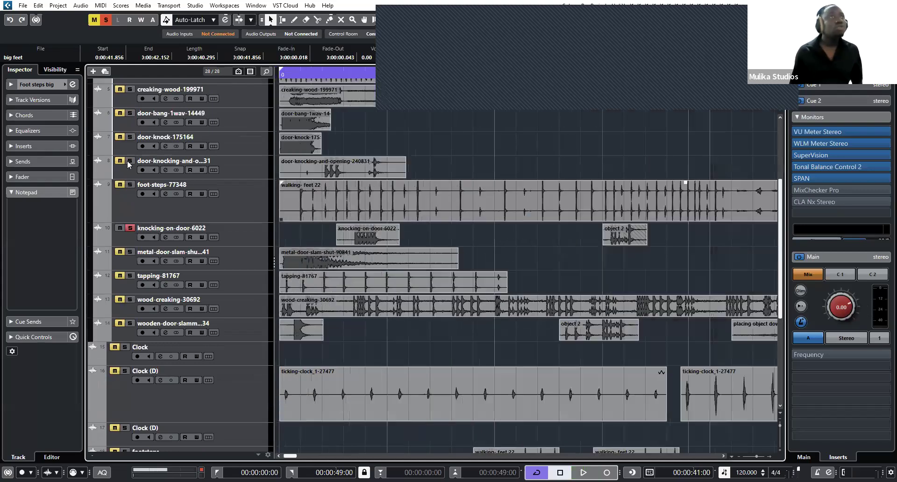
key("h")
key("h")
left_click(467, 167)
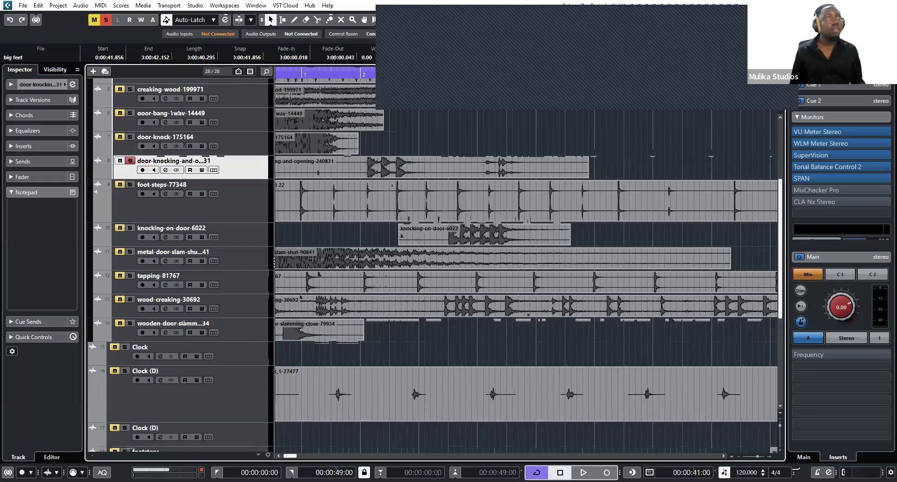
Switch to Pixabay in the browser and search the sound effects for "Door handling sounds".
key("alt+Tab")
key("ctrl+a")
type("Door handling sounds")
key("Return")
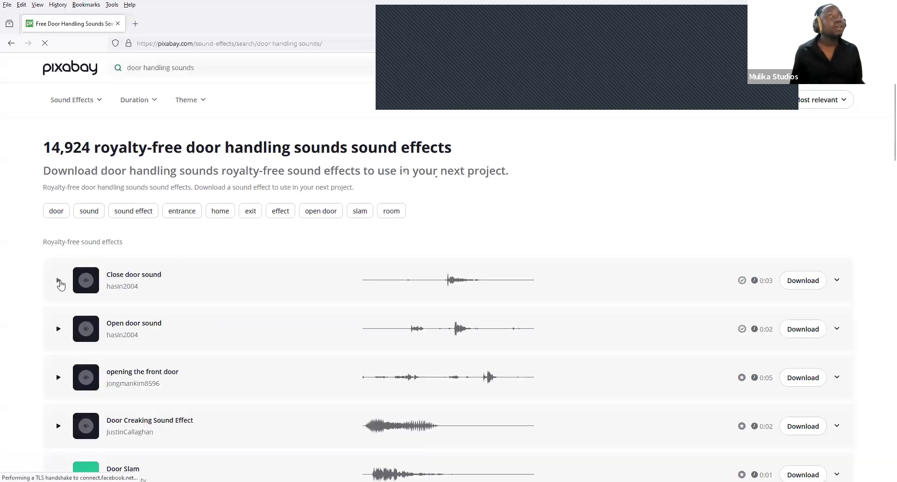
Preview Close door sound, Open door sound, opening the front door, Door Creaking Sound Effect and Door Slam.
left_click(58, 281)
scroll(109, 281, "down", 1)
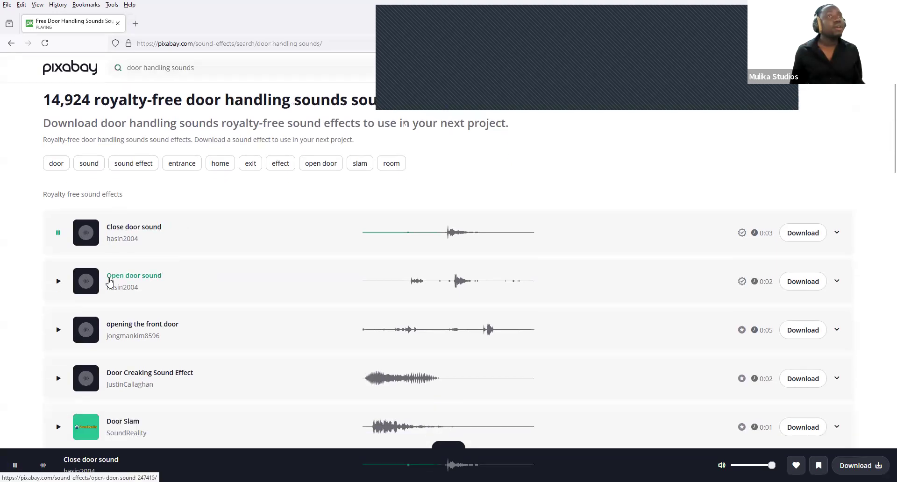
left_click(58, 281)
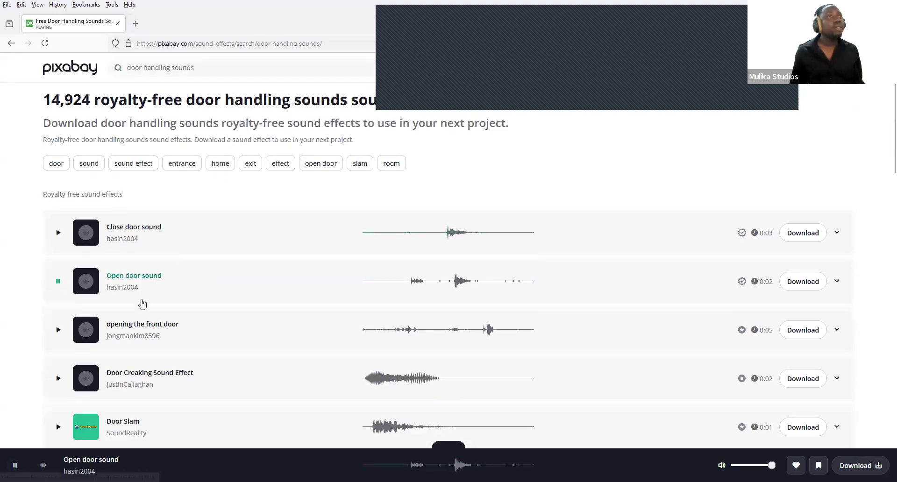
left_click(58, 329)
scroll(273, 283, "down", 3)
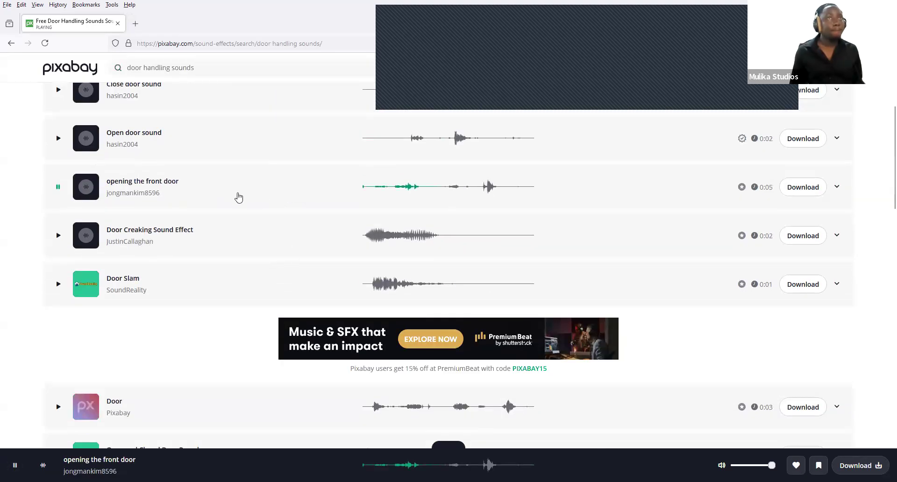
left_click(58, 235)
scroll(83, 320, "down", 2)
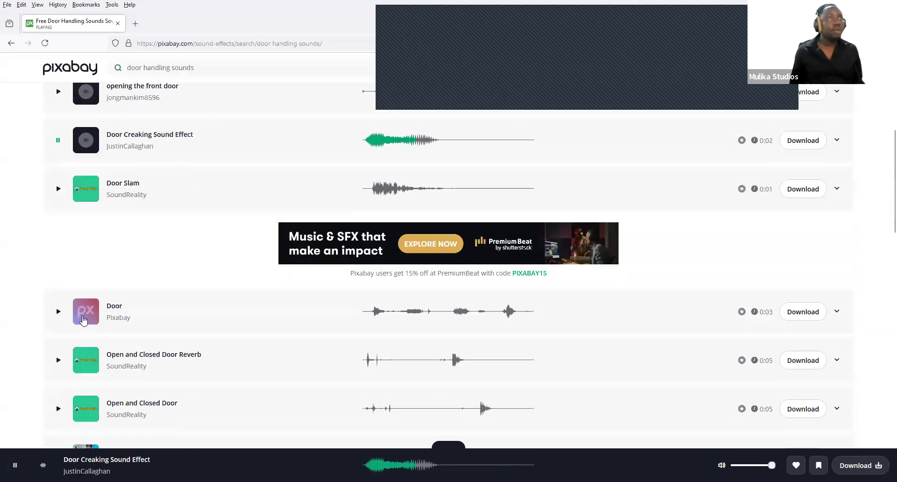
left_click(59, 188)
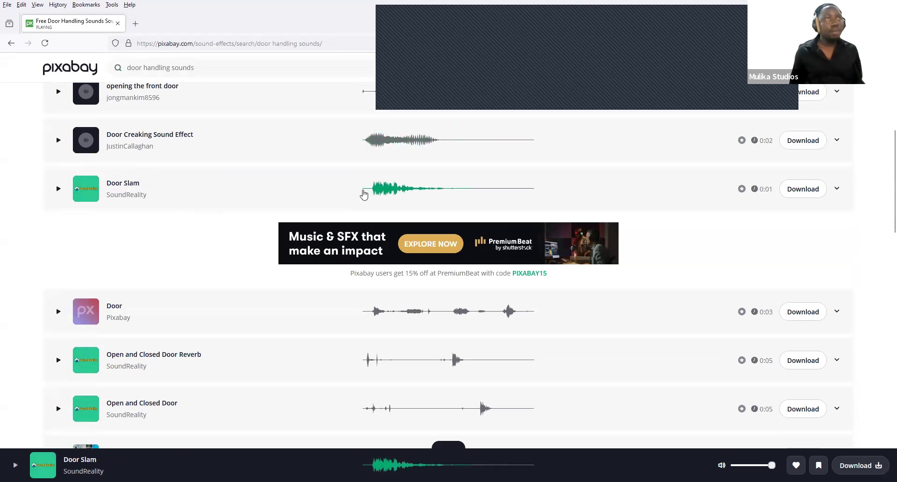
Preview the Door, Open and Closed Door Reverb and Open and Closed Door sound effects.
left_click(58, 312)
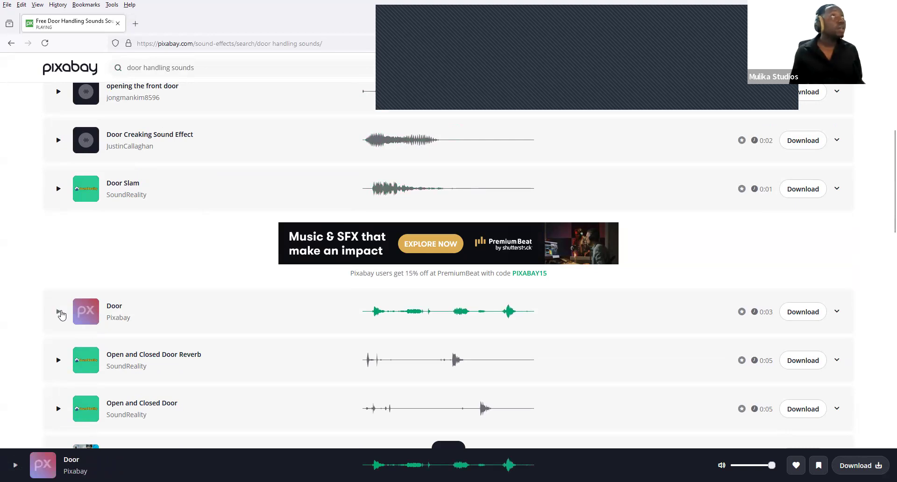
left_click(61, 366)
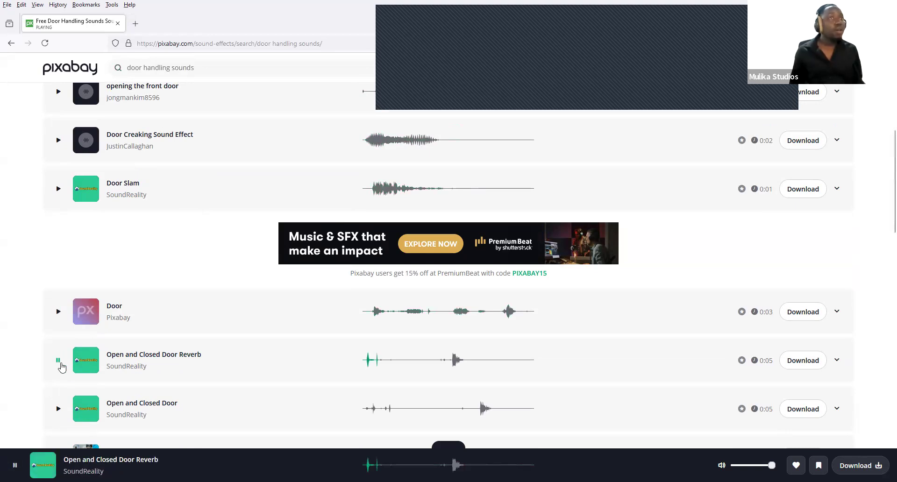
scroll(62, 366, "down", 2)
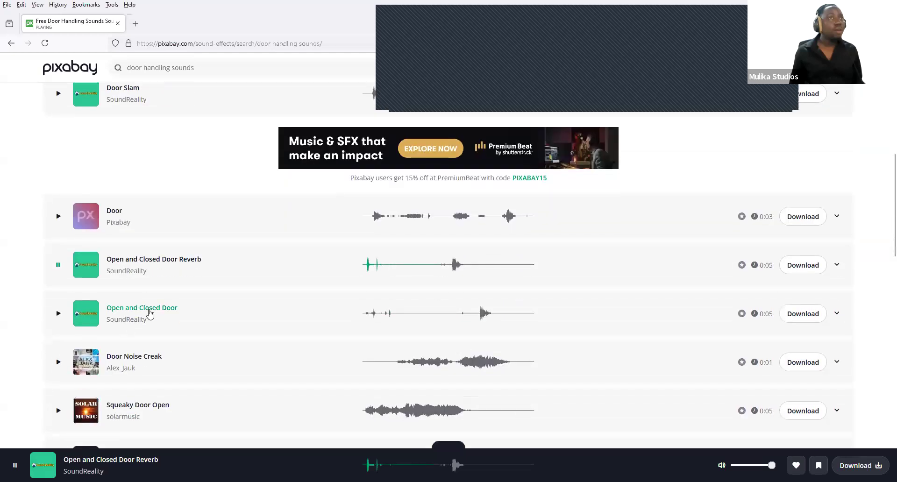
left_click(59, 266)
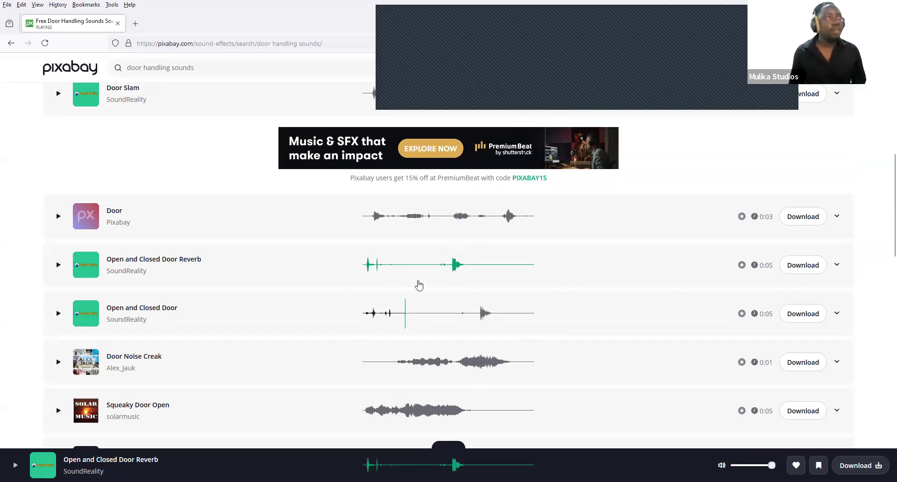
left_click(58, 313)
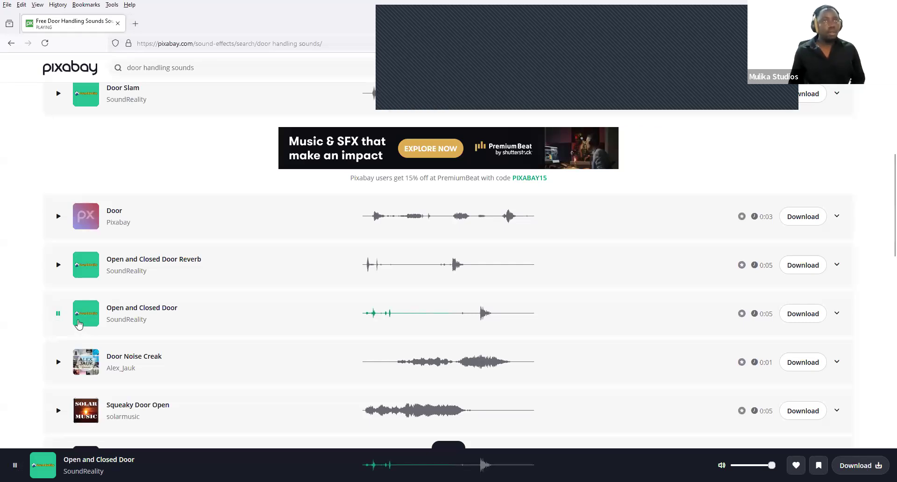
left_click(58, 313)
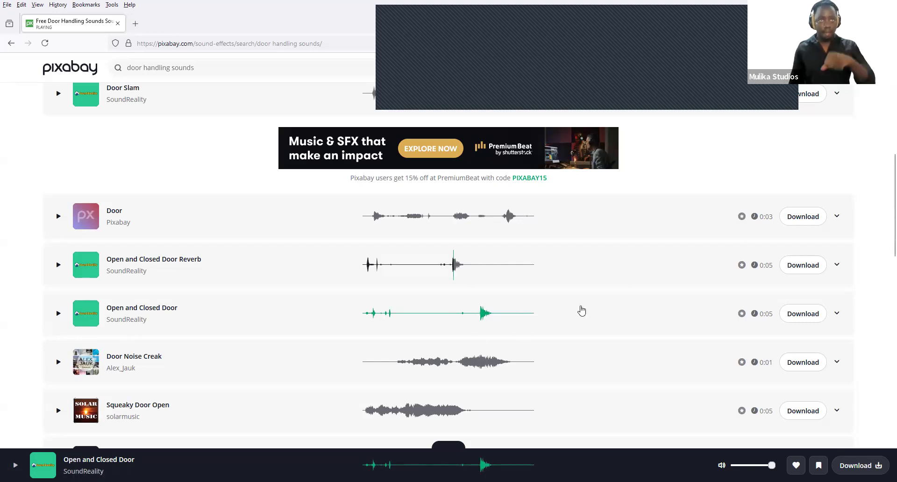
Download the Open and Closed Door sound effect and save it in the Script folder as Doorhandle.
left_click(795, 321)
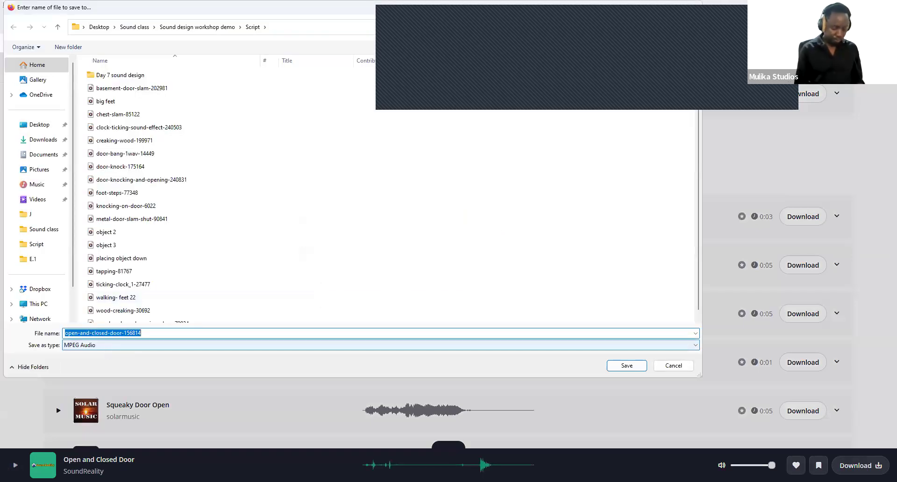
key("ctrl+v")
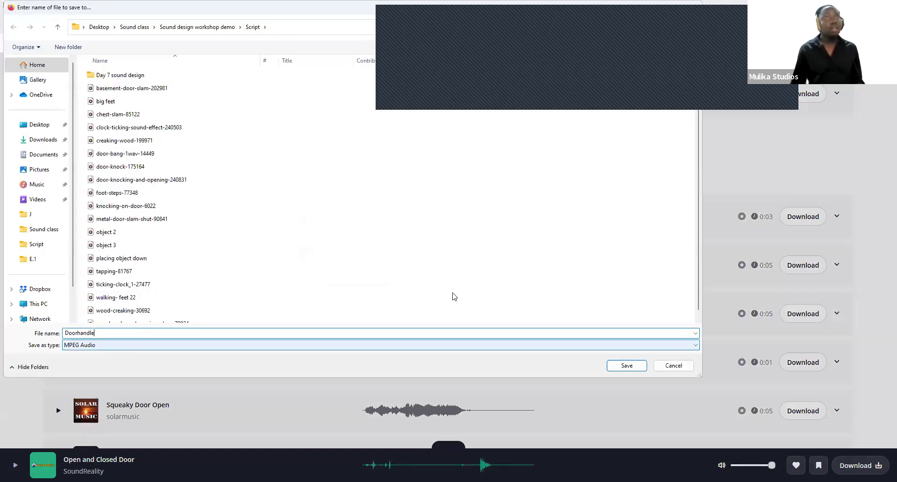
key("Return")
left_click(616, 210)
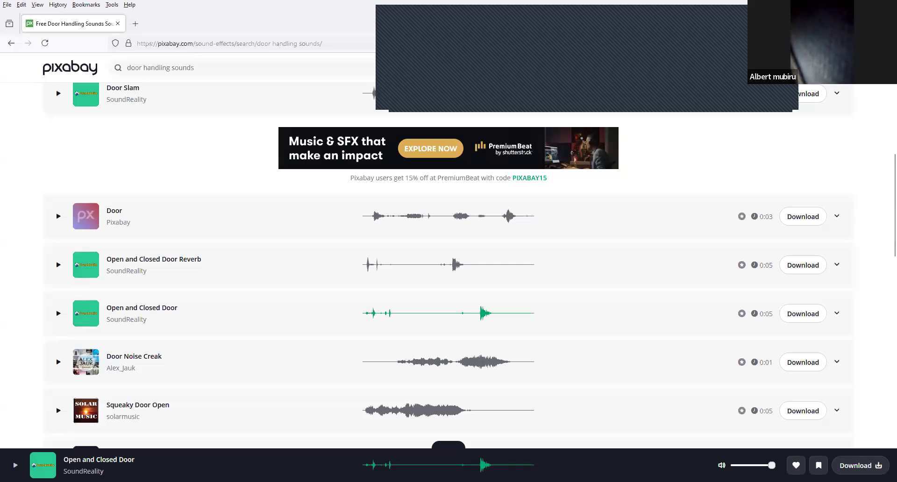
Switch to Cubase and select the door-bang-1wav-14449 track as the destination for the new sound.
key("alt+Tab")
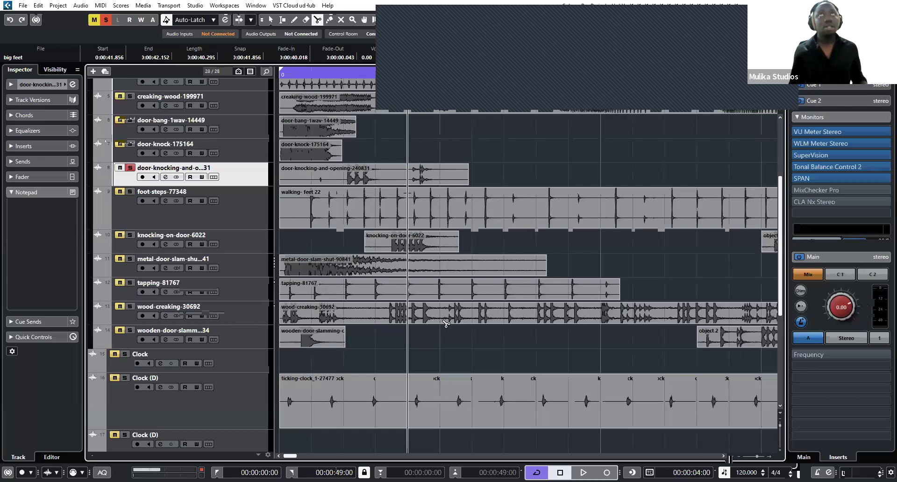
key("g")
key("g")
scroll(446, 322, "down", 5)
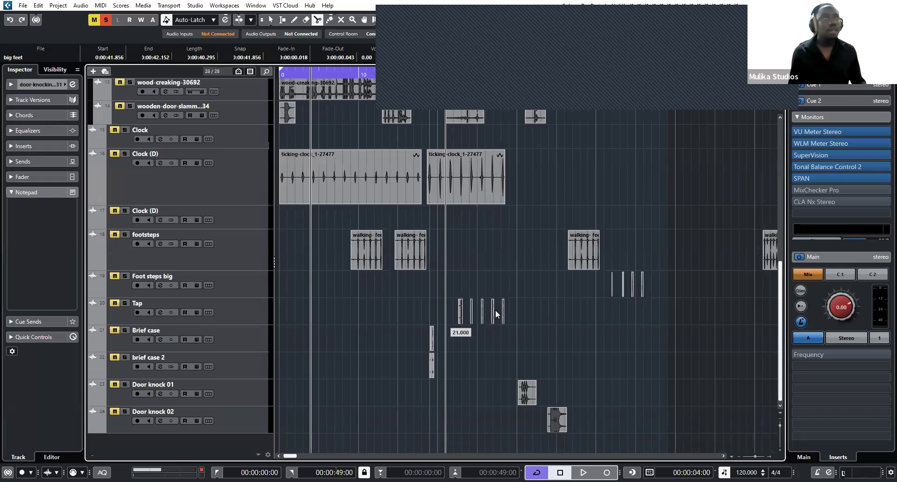
key("1")
scroll(434, 276, "up", 5)
scroll(252, 276, "up", 5)
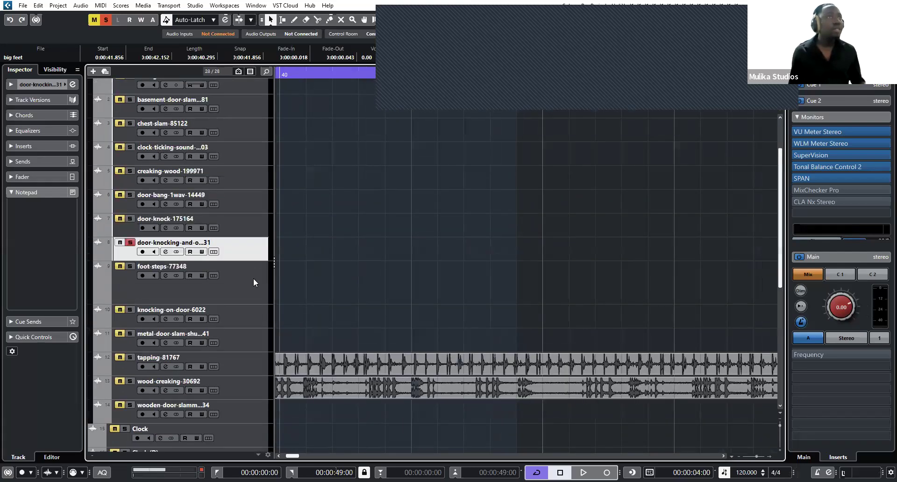
left_click(254, 280)
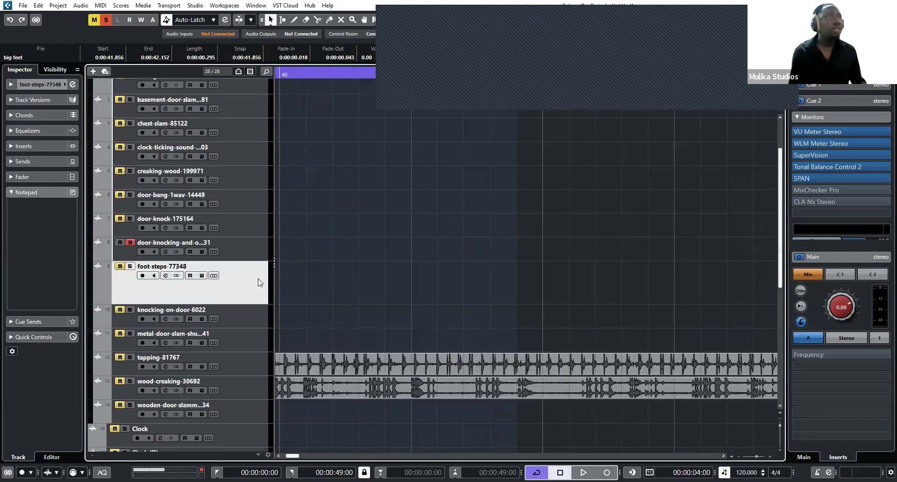
left_click(250, 179)
left_click(242, 202)
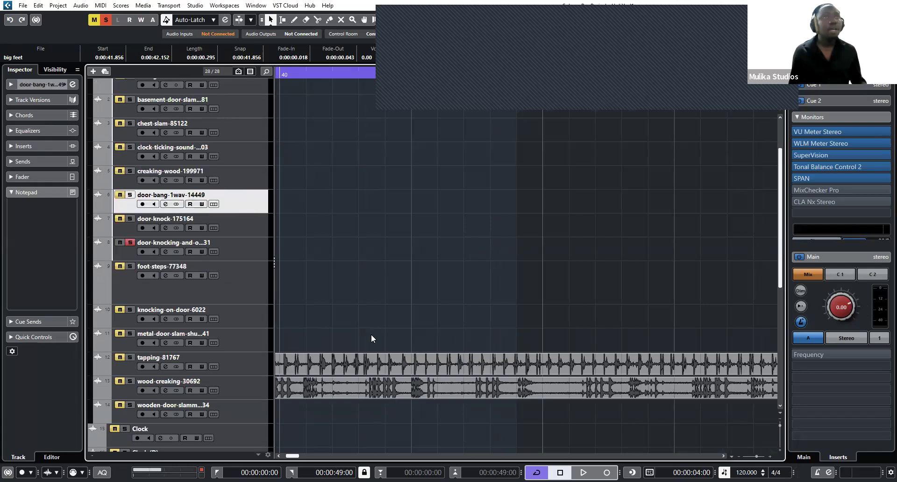
Import the Doorhandle audio file from the Script folder onto the door-bang-1wav-14449 track.
left_click(22, 5)
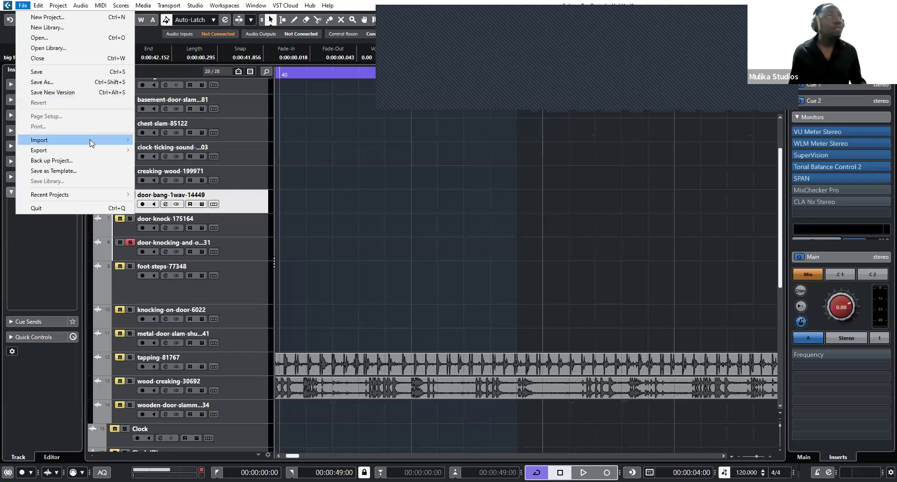
mouse_move(90, 139)
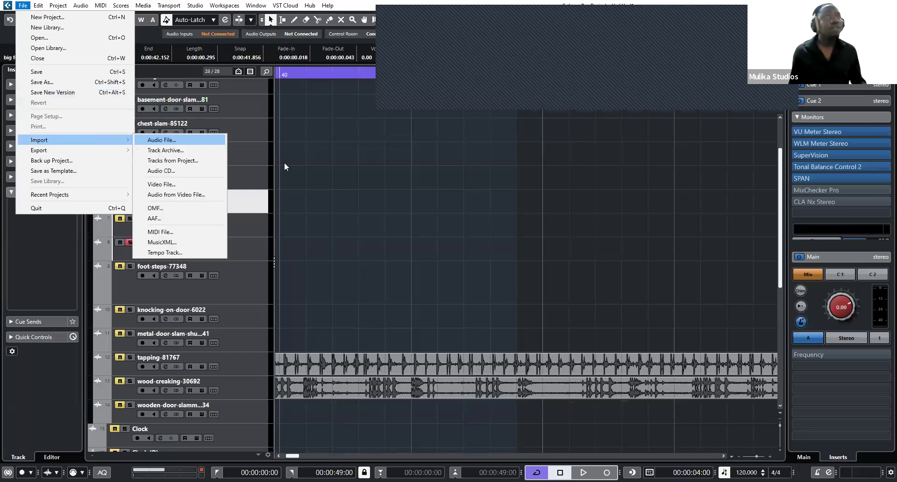
left_click(182, 144)
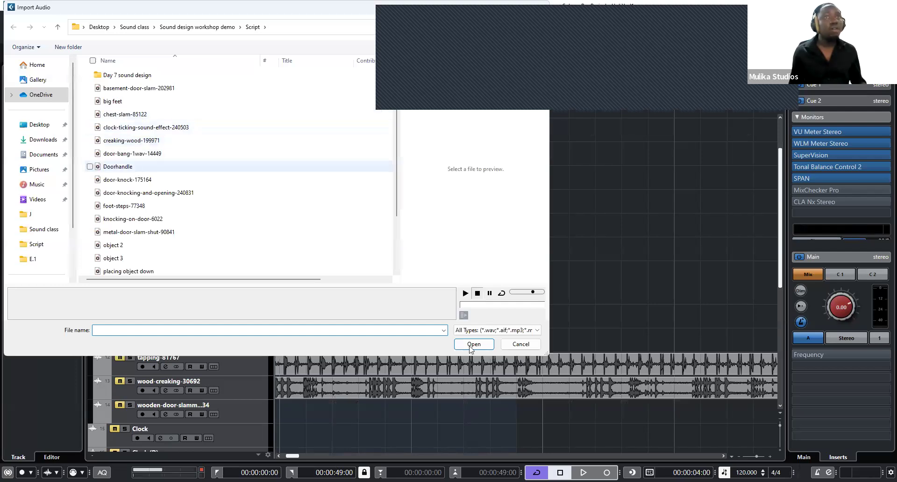
left_click(118, 166)
key("Return")
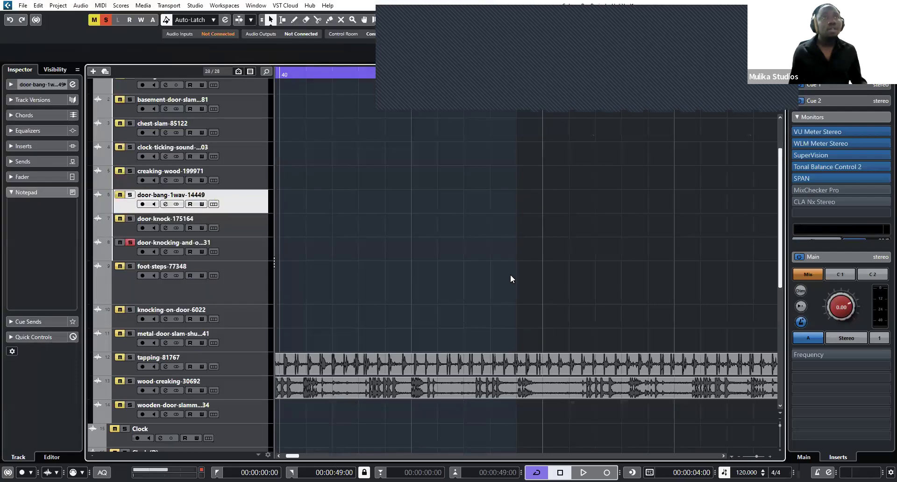
Split the Doorhandle clip around its short middle click and copy that segment of about 0.855 s.
scroll(507, 271, "left", 8)
scroll(277, 245, "down", 3)
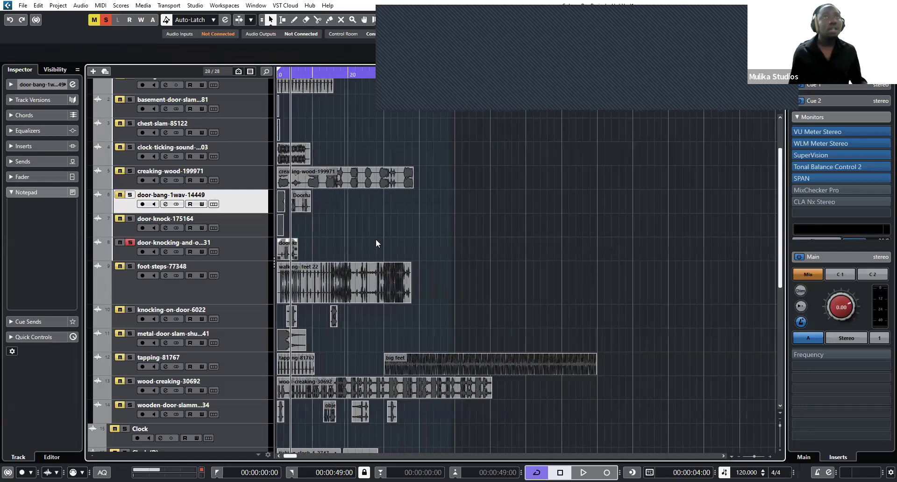
key("3")
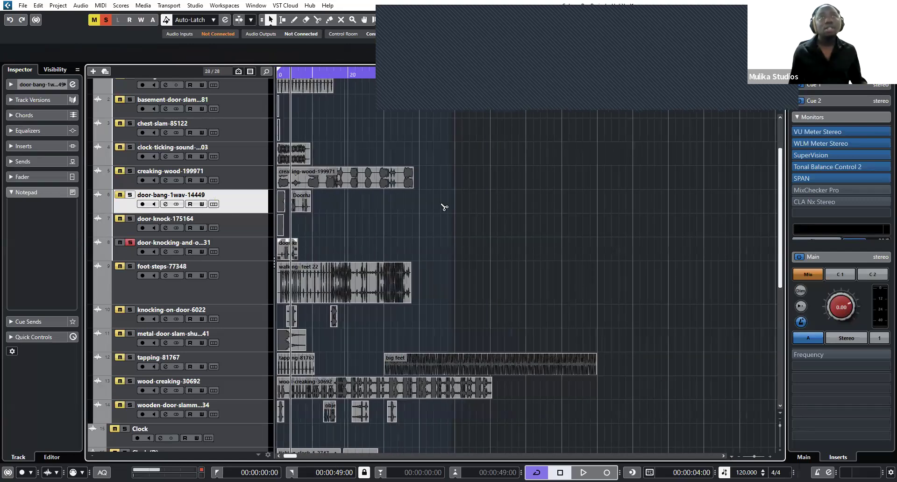
left_click(495, 209)
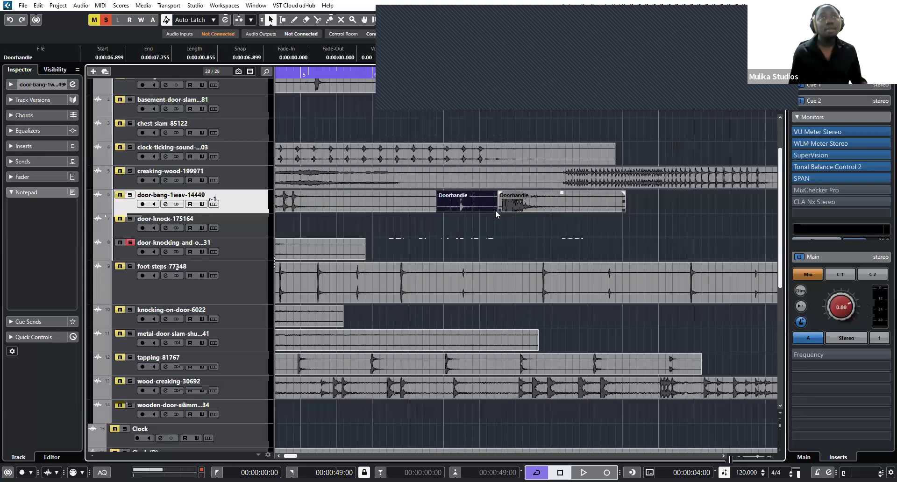
scroll(502, 204, "down", 2)
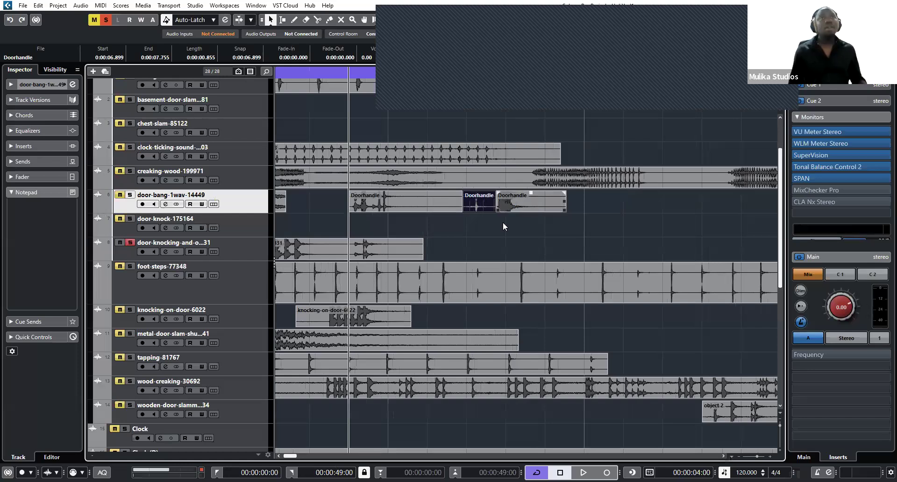
Place the playhead at 47 s and add one mono audio track named Door shut below Door knock 02.
left_click_drag(416, 92, 420, 75)
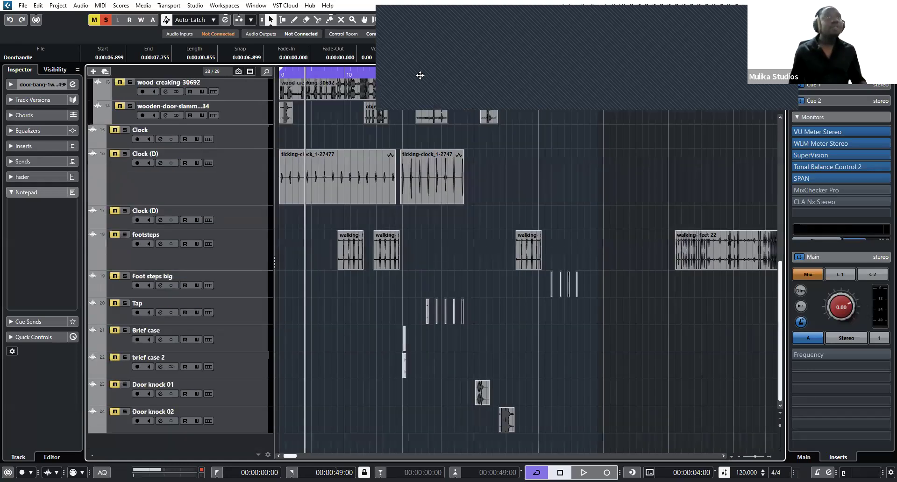
scroll(420, 75, "right", 3)
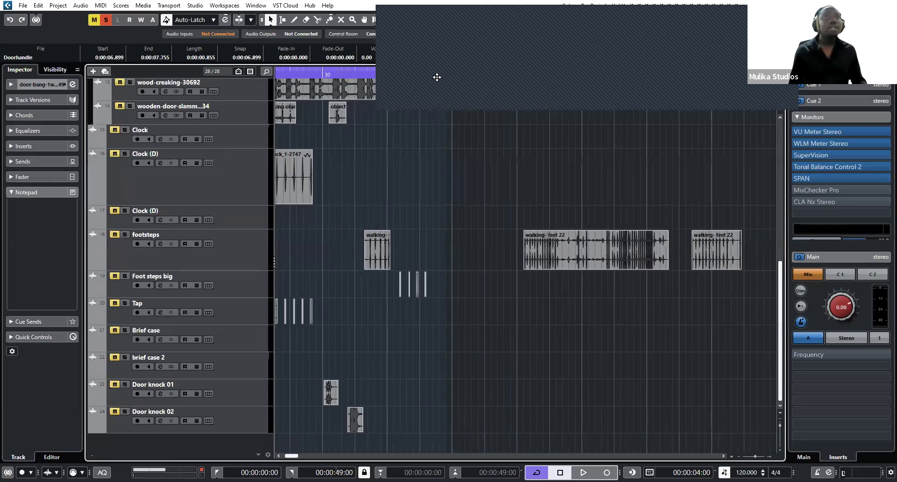
scroll(244, 391, "right", 3)
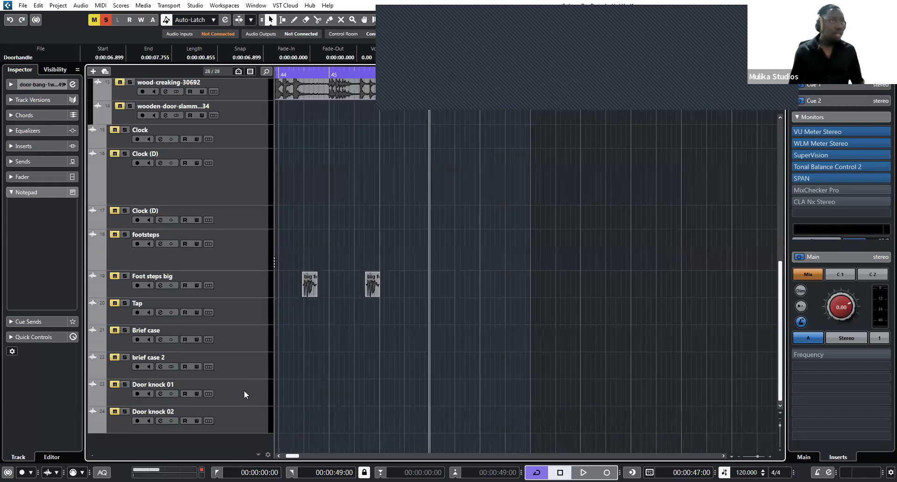
left_click(250, 390)
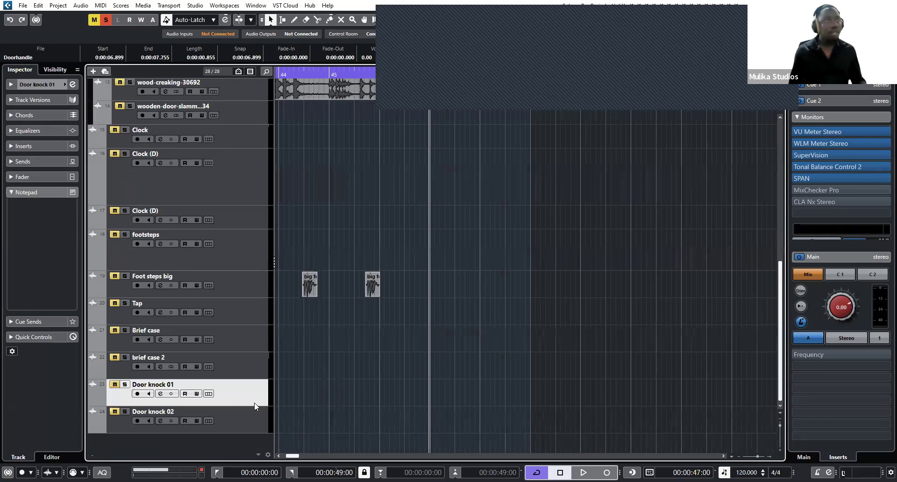
left_click(260, 425)
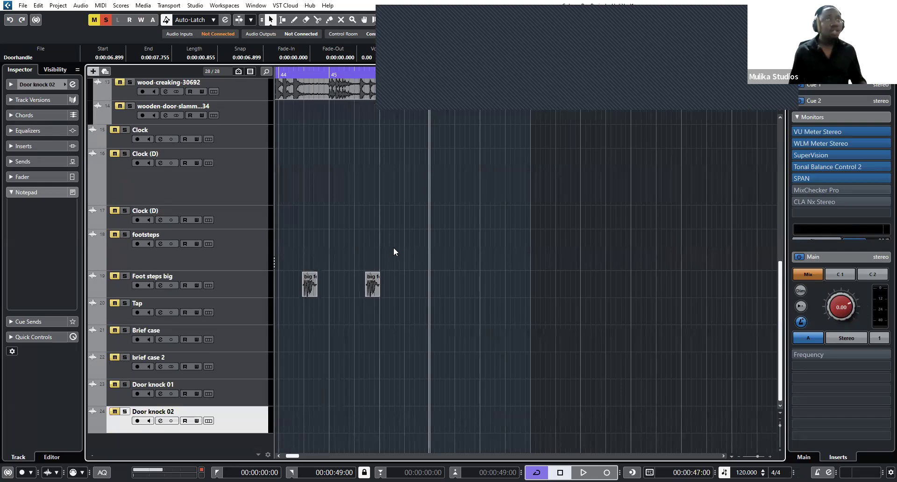
key("ctrl+t")
left_click(390, 278)
type("D")
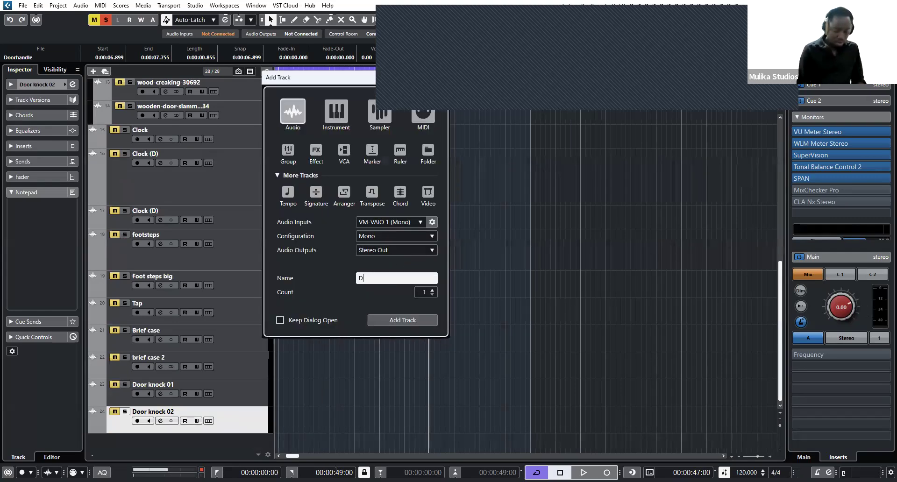
type("oor shut")
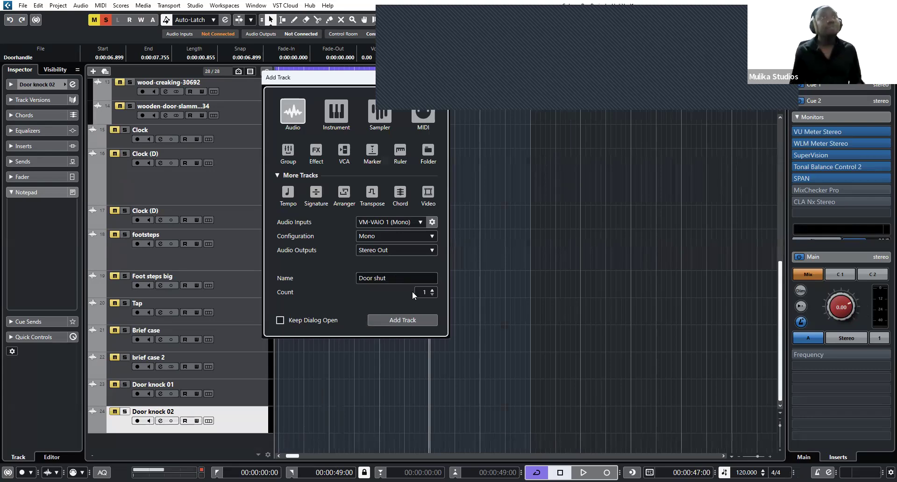
key("Return")
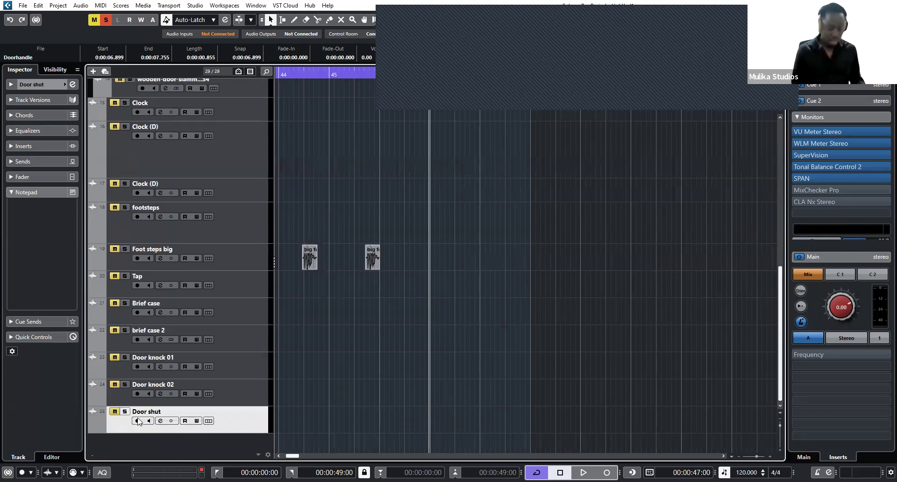
Paste the copied Doorhandle segment at 47 s on the Door shut track, solo the track and audition it.
key("ctrl+v")
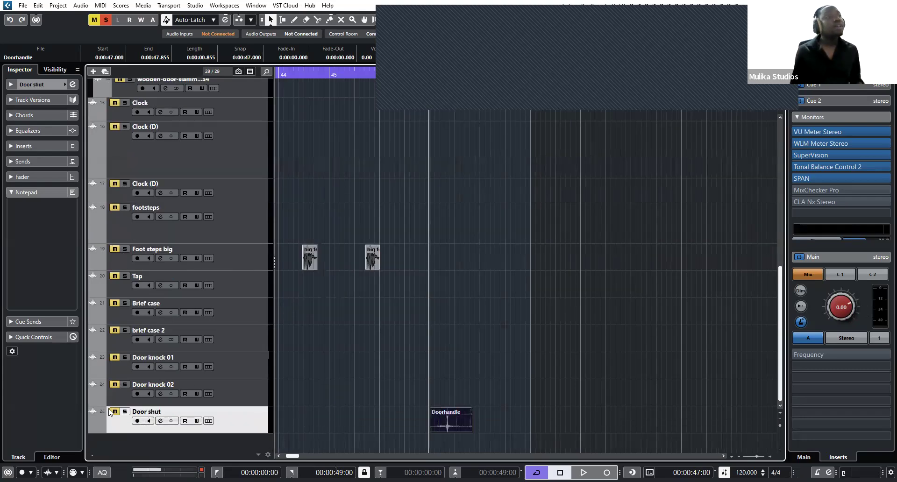
key("s")
key("space")
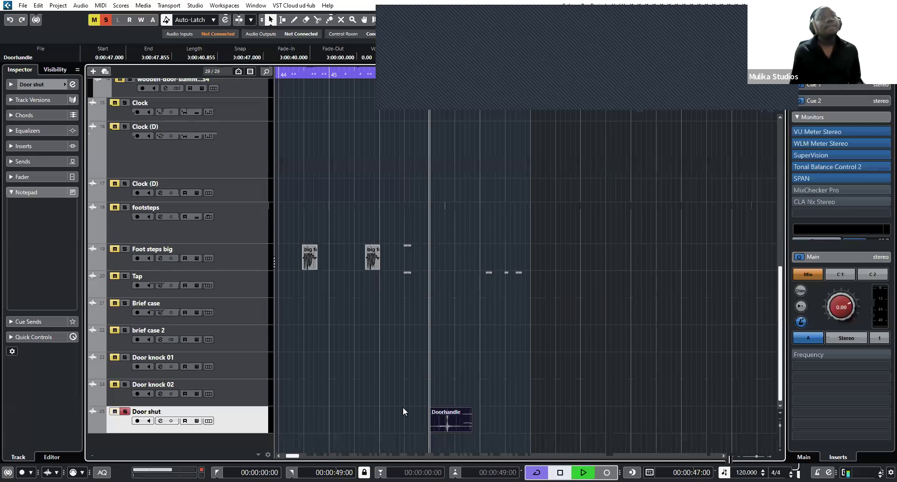
left_click(442, 413)
key("h")
key("space")
Trim the Doorhandle clip on Door shut to run from 47.121 s to 47.630 s with a 0.177 s fade-out.
left_click_drag(382, 429, 398, 429)
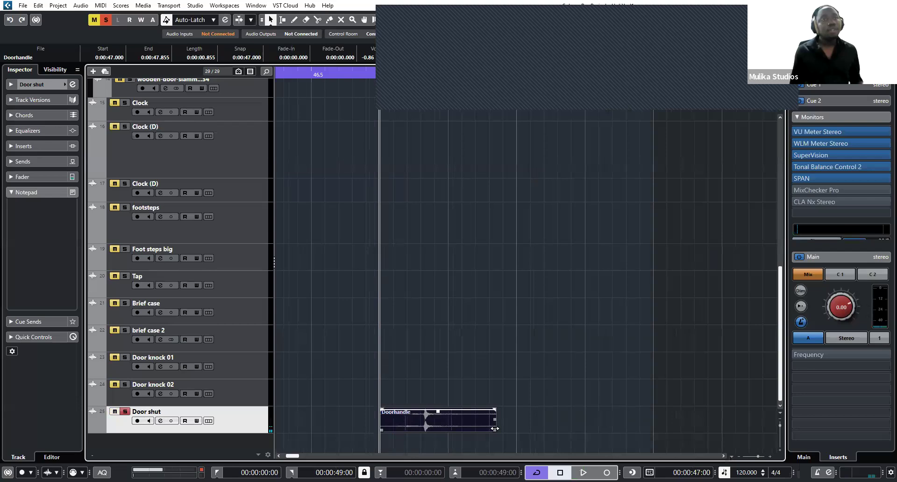
left_click_drag(495, 429, 441, 409)
scroll(433, 411, "down", 2)
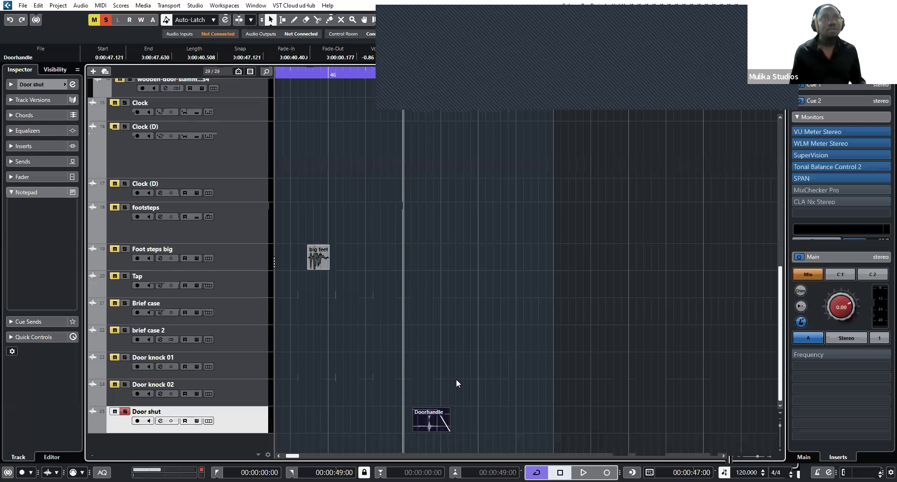
Extend the Doorhandle clip on Door shut to end at 48.787 s, bringing in the door-closing sound.
scroll(414, 377, "up", 2)
scroll(439, 371, "up", 5)
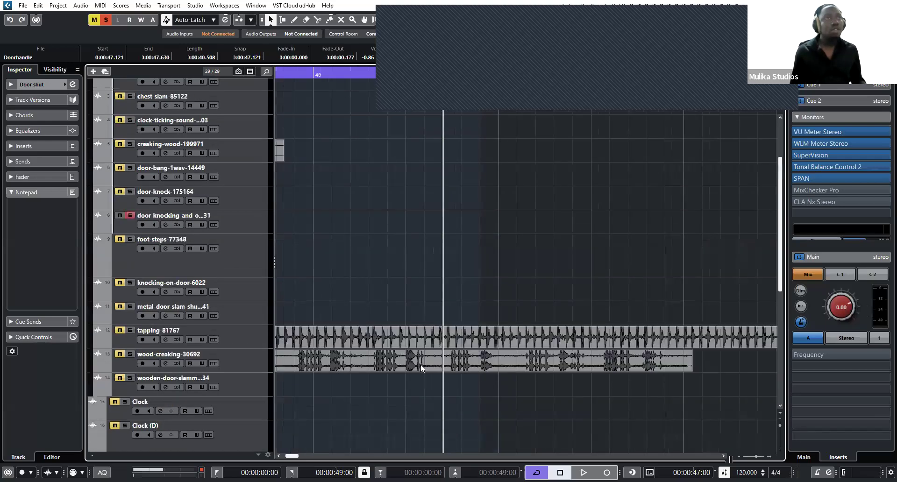
scroll(478, 365, "down", 5)
scroll(478, 365, "left", 3)
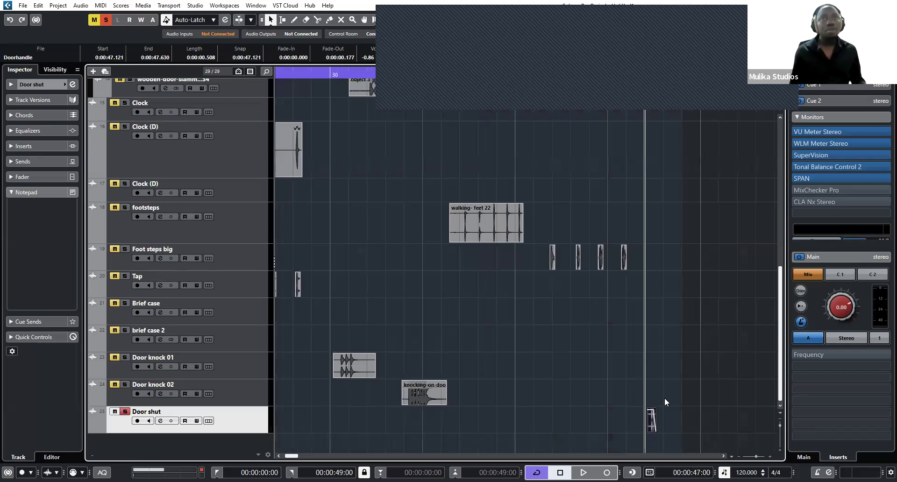
scroll(643, 414, "up", 4)
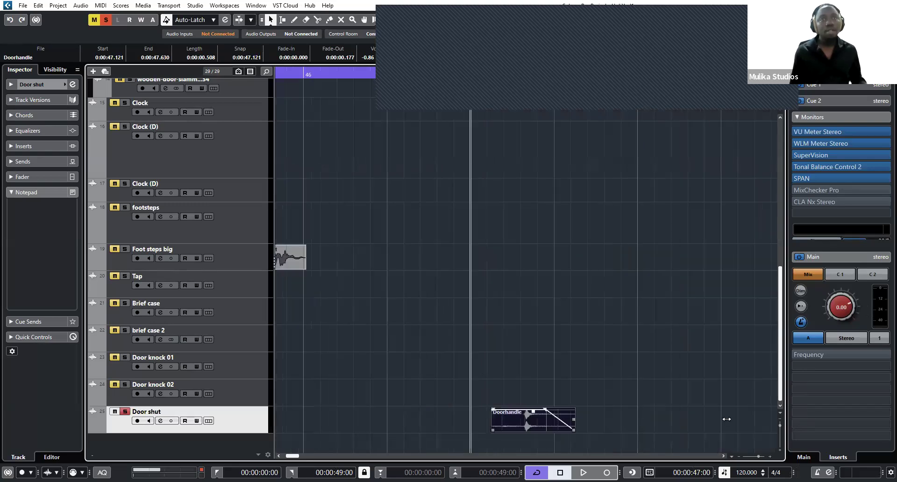
left_click_drag(725, 419, 768, 417)
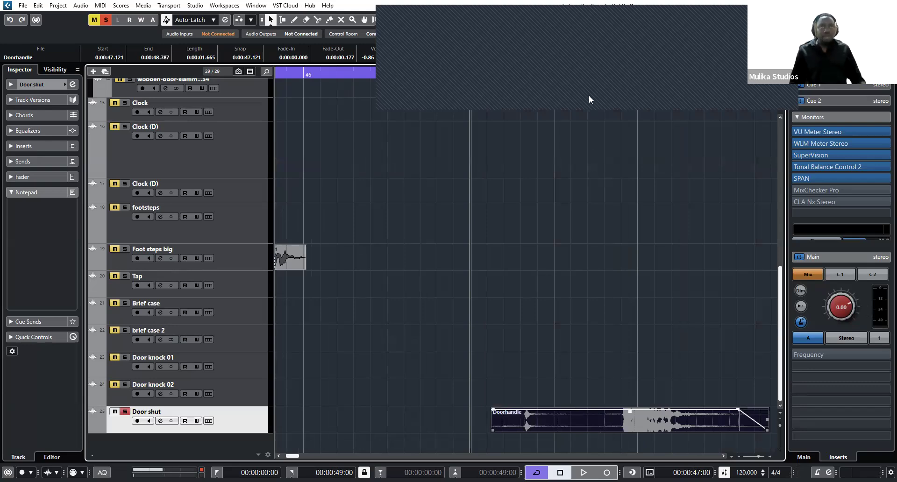
scroll(586, 133, "down", 3)
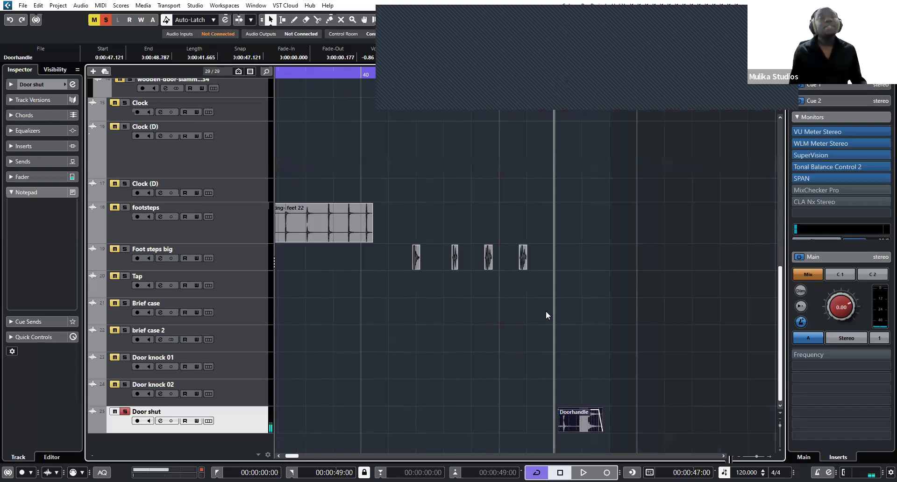
scroll(243, 378, "down", 3)
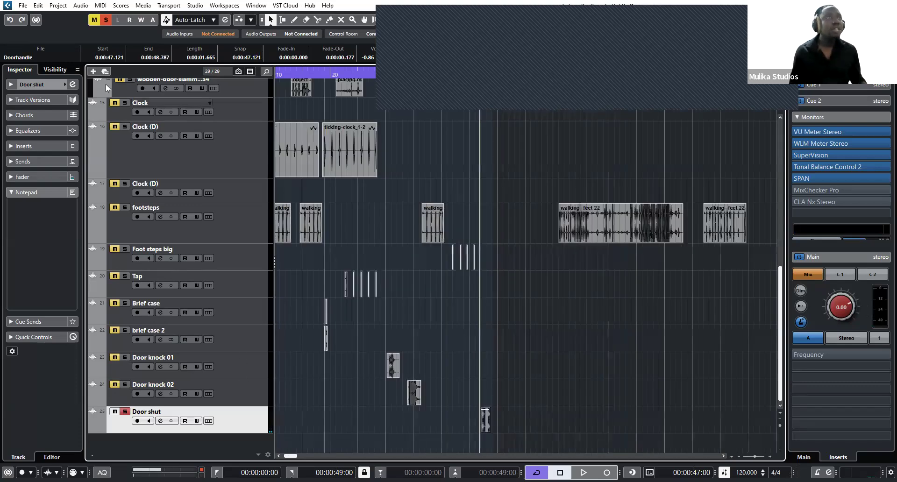
Add three mono audio tracks named Door slma below the Door shut track.
left_click(93, 73)
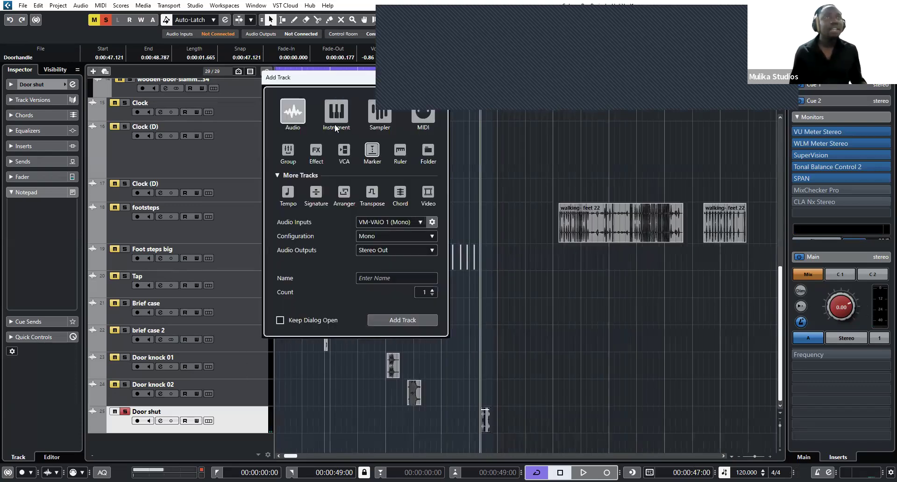
left_click(400, 278)
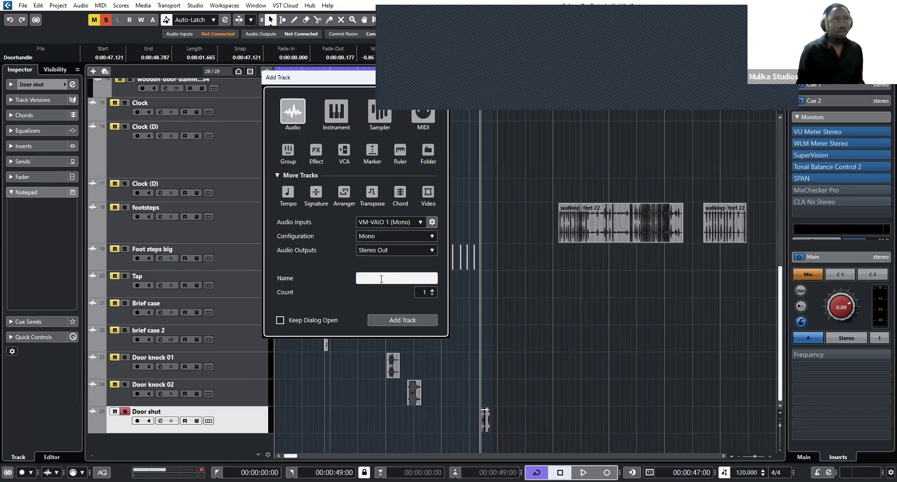
type("Door")
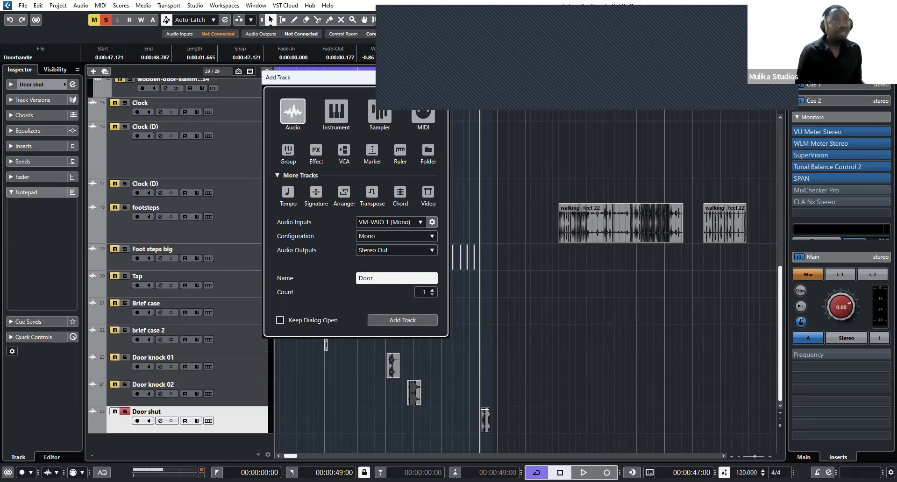
left_click(434, 291)
left_click(434, 290)
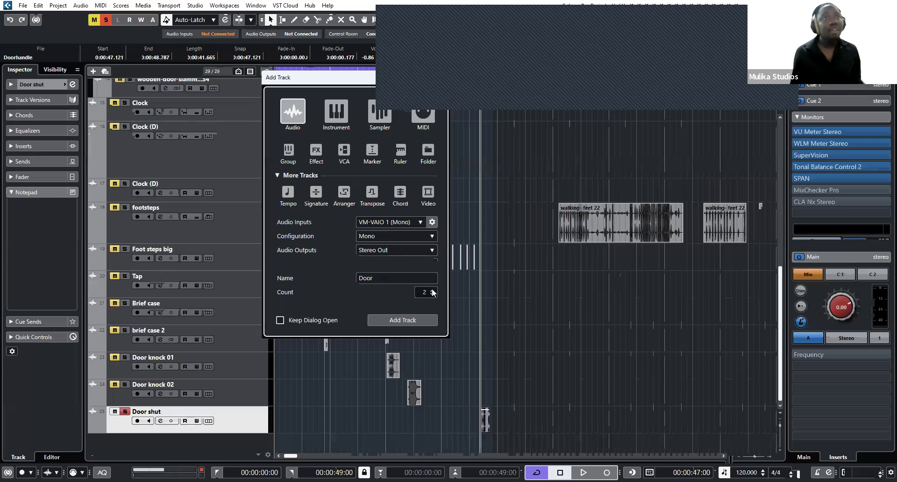
left_click(386, 277)
type("slma")
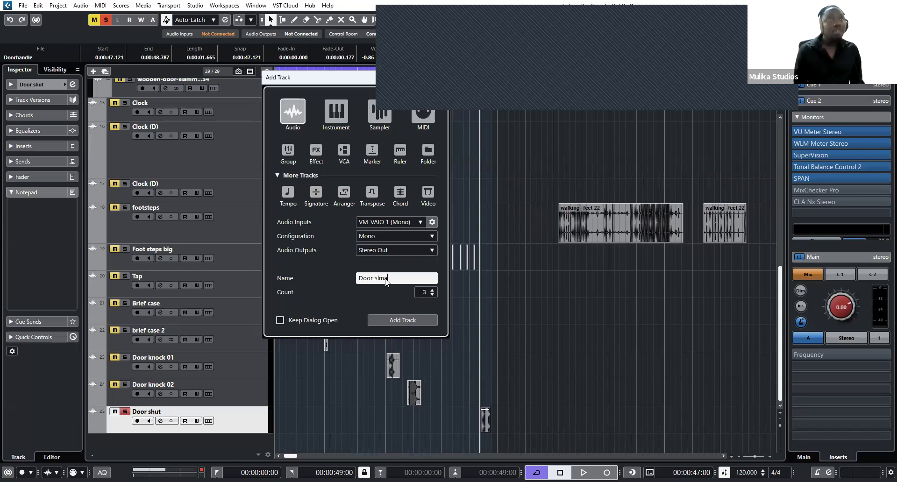
left_click(411, 315)
Rename the lowest of the three new tracks as Door Slam.
double_click(150, 411)
left_click_drag(170, 411, 147, 411)
type("Sl")
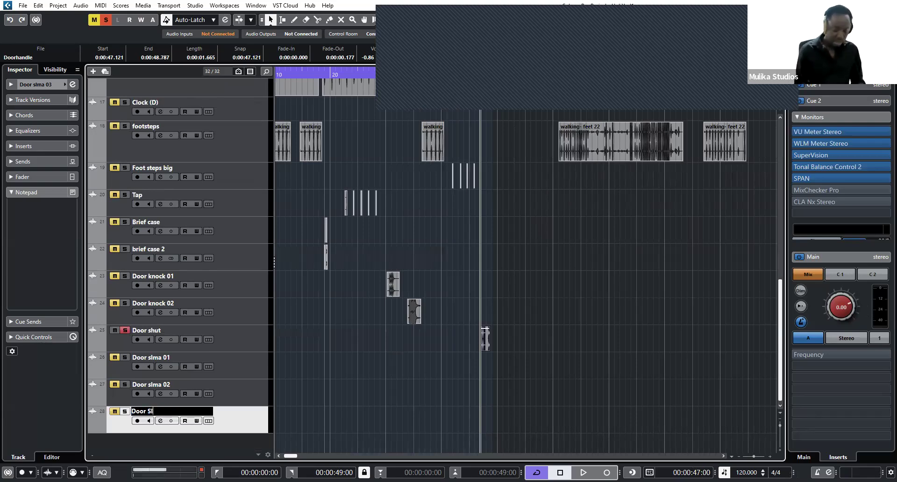
type("am")
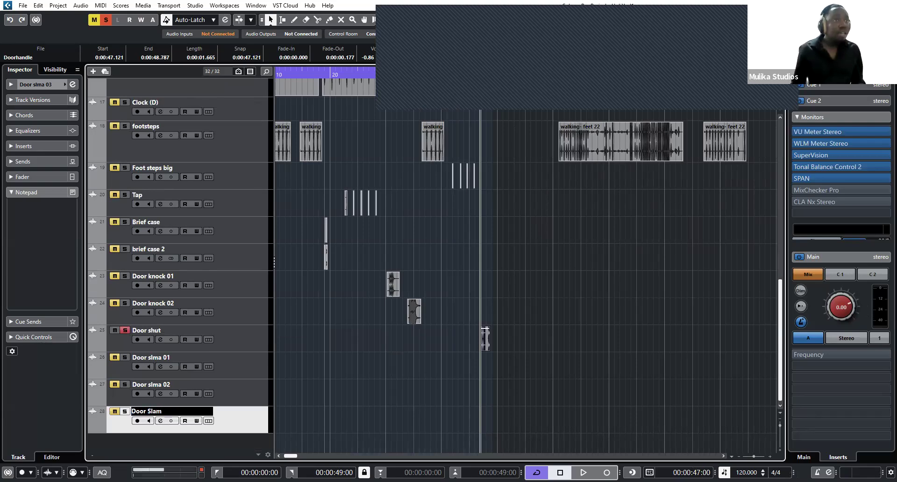
Rename the middle new track, Door slma 02, as DoorSlam.
left_click(158, 384)
double_click(167, 384)
left_click_drag(170, 384, 148, 384)
type("Slam")
key("Return")
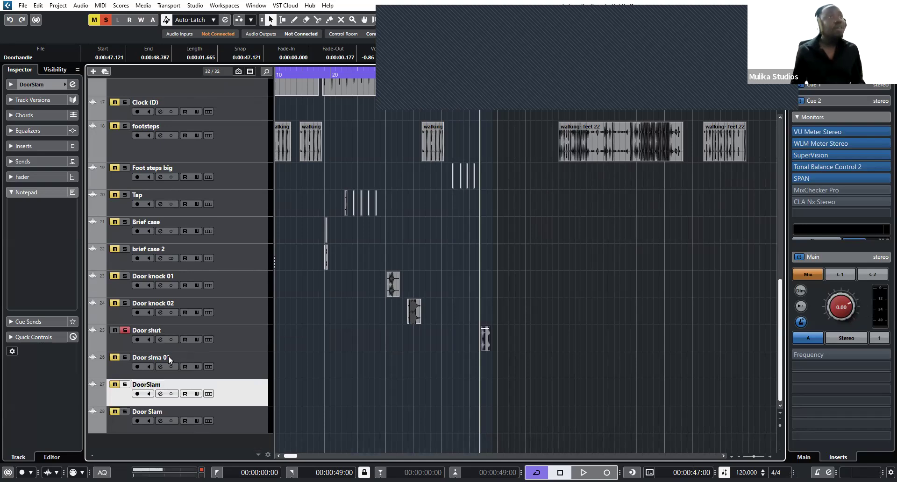
Rename the uppermost new track, Door slma 01, as DoorSlam.
left_click(159, 357)
double_click(159, 357)
left_click_drag(170, 356, 147, 357)
type("Slam")
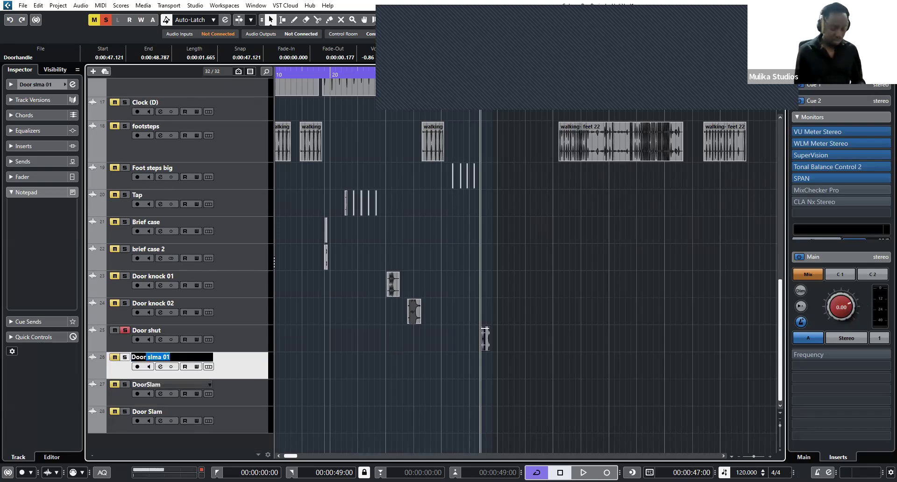
key("Return")
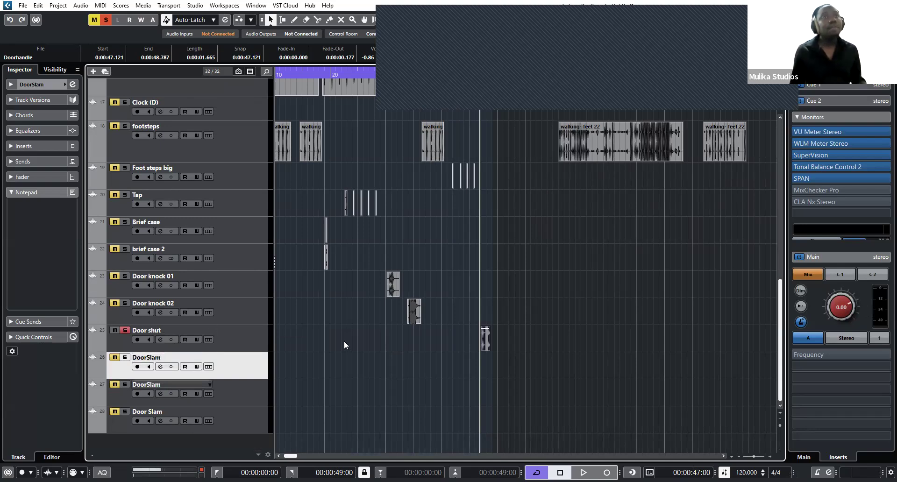
Move the metal-door-slam-shut track down so it sits directly above the wooden-door-slamming-close track.
left_click(513, 367)
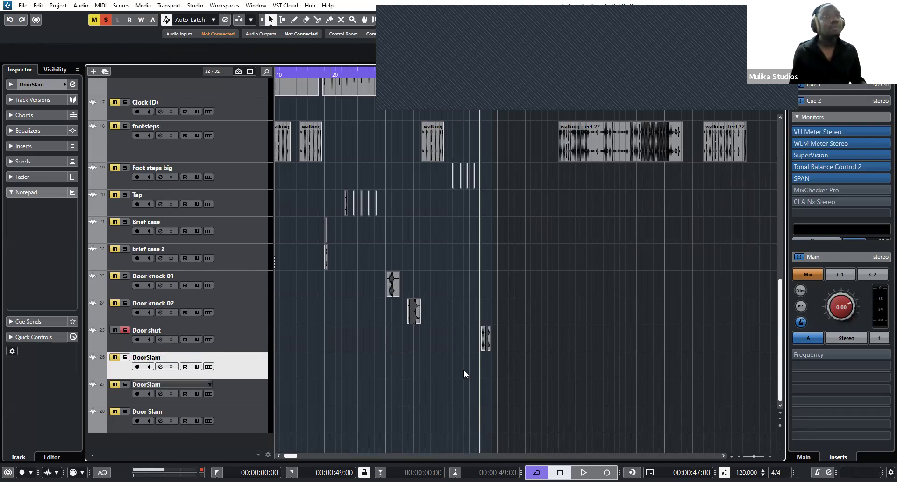
key("h")
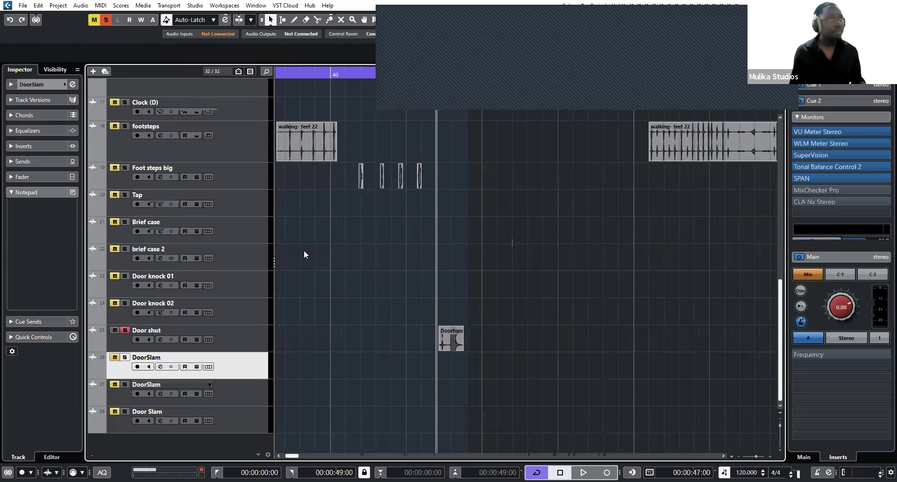
key("shift+f")
left_click(290, 226)
key("h")
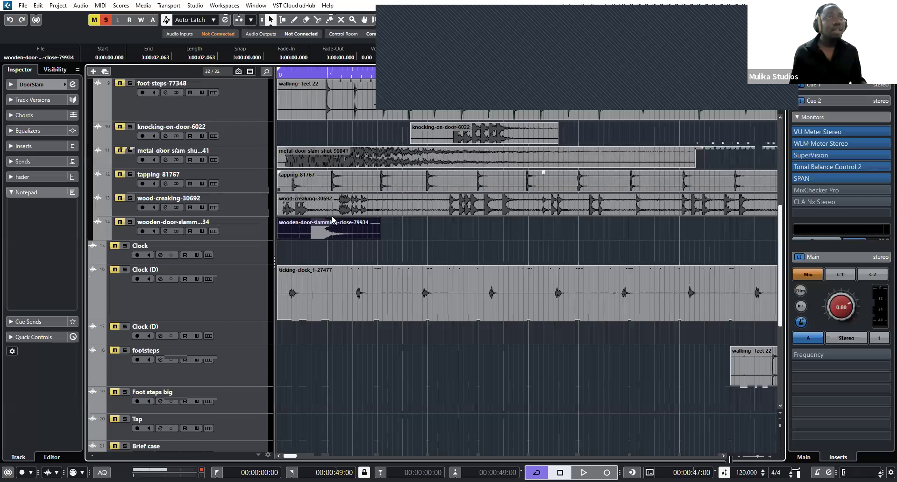
left_click(346, 152)
left_click_drag(246, 156, 237, 214)
Solo the door-bang-1wav-14449 track and audition its sound from the start of the timeline.
scroll(363, 208, "up", 4)
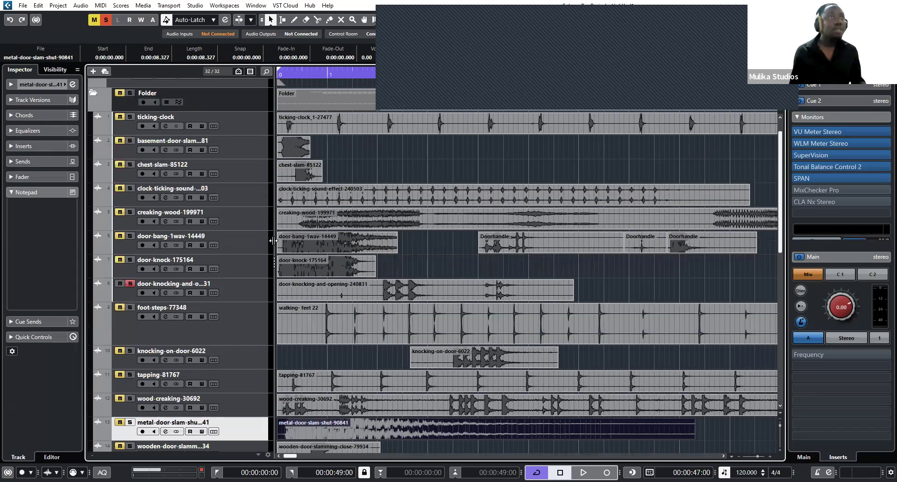
left_click(131, 236)
key("space")
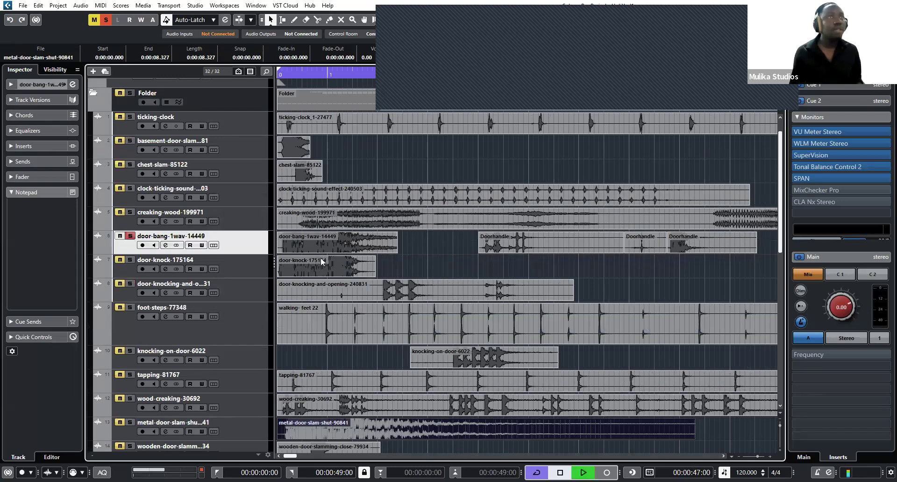
key("space")
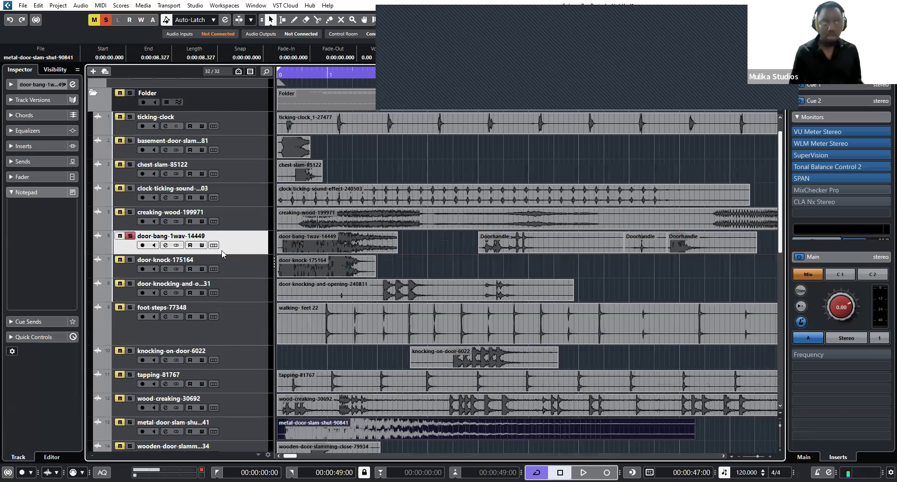
left_click(293, 262)
key("alt+space")
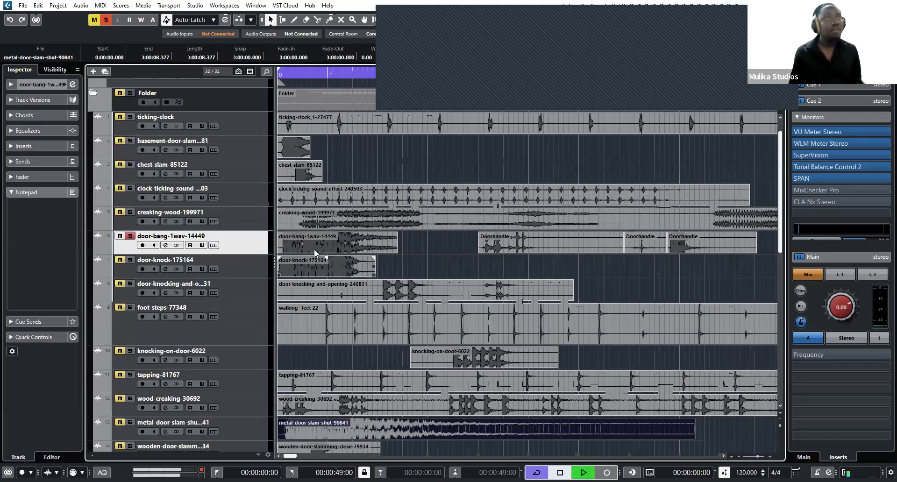
Lower the door-bang-1wav-14449 clip's volume to about -9.73 dB and audition it with the track soloed.
left_click(130, 236)
left_click(130, 236)
left_click_drag(337, 232, 336, 247)
key("space")
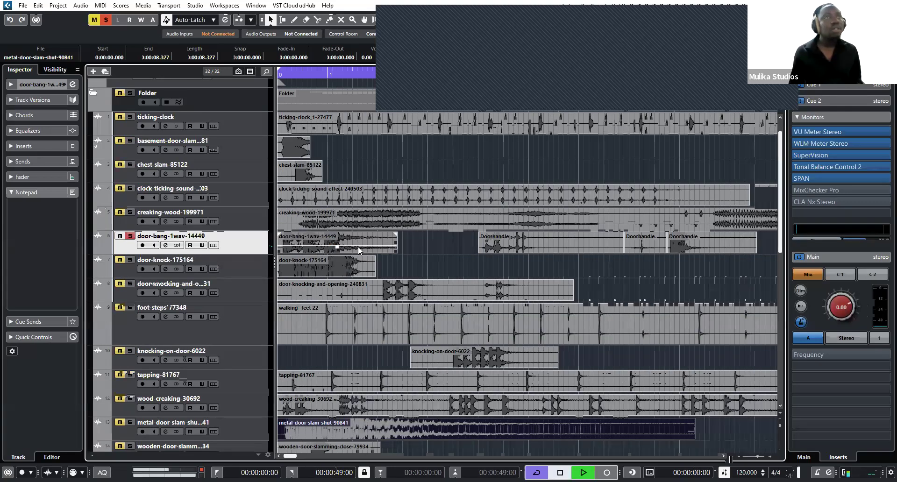
Trim the door-bang-1wav-14449 clip to run from 0.928 s to 2.400 s with a 0.371 s fade-out and audition it.
mouse_move(374, 246)
left_mouse_down()
mouse_move(398, 252)
mouse_move(380, 234)
left_mouse_up()
key("g")
key("g")
key("g")
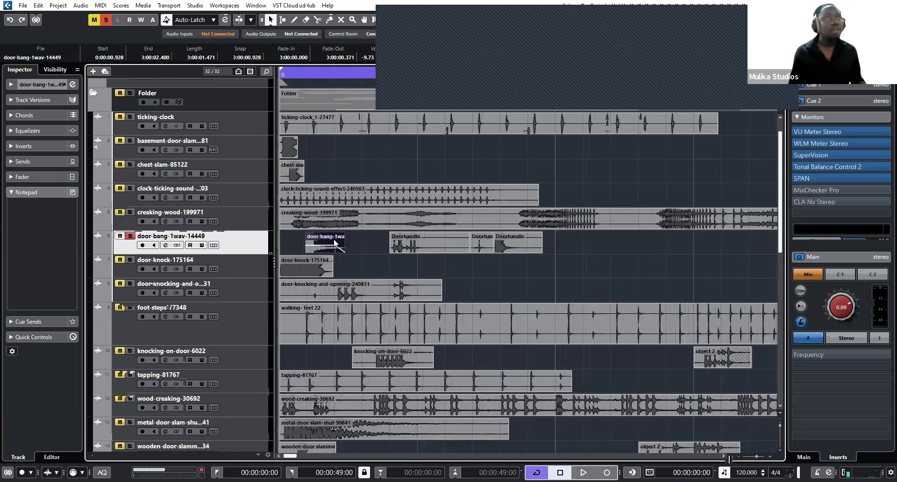
key("space")
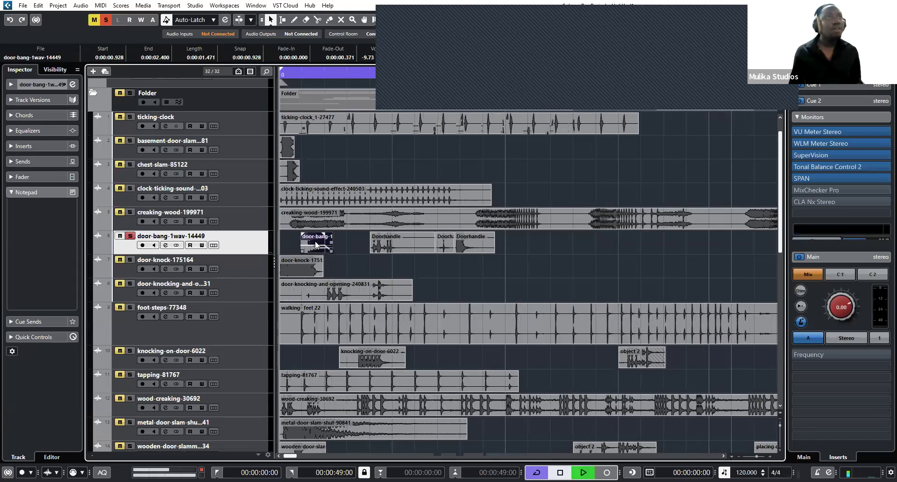
key("space")
Solo only the chest-slam-85122 track, lower its clip's volume and audition the sound.
left_click(129, 165, "ctrl")
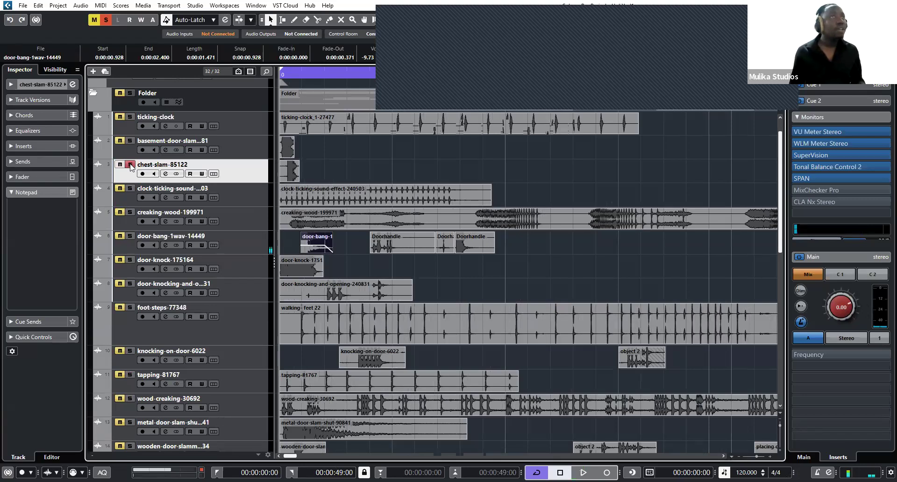
key("space")
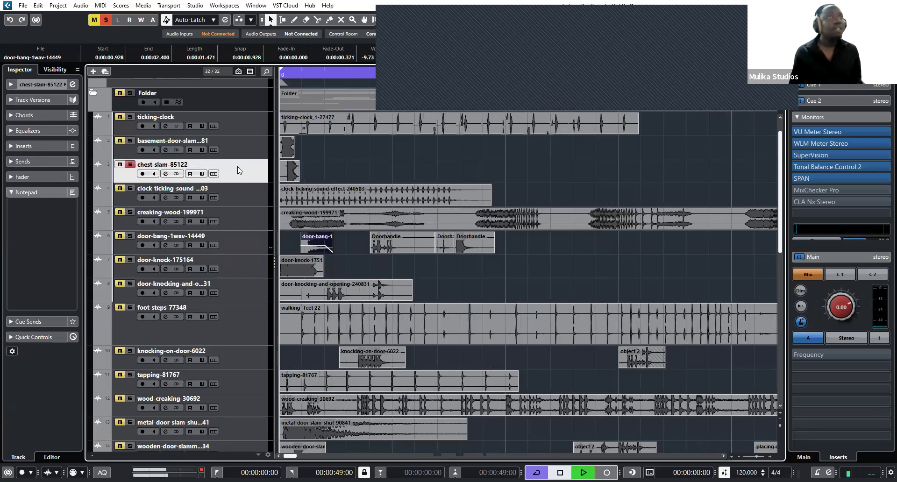
left_click_drag(289, 161, 288, 178)
key("space")
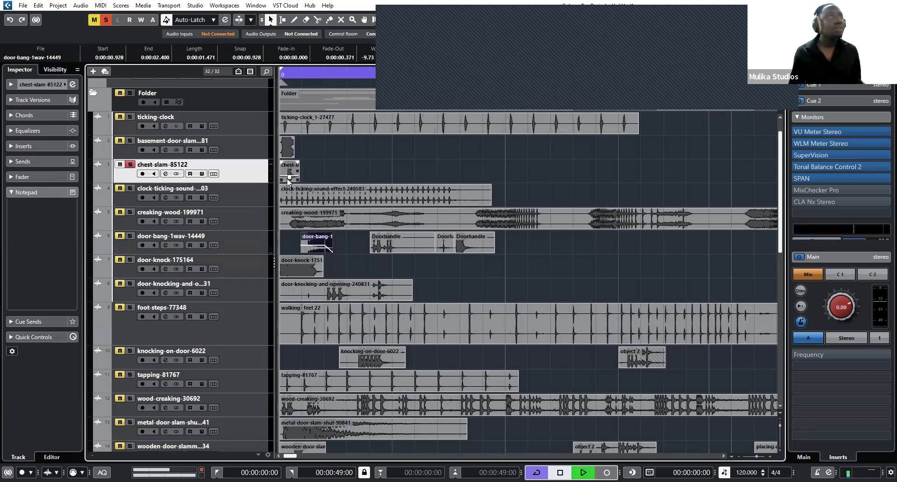
Solo only the basement-door-slam track, audition its sound and select its clip.
left_click(130, 140, "ctrl")
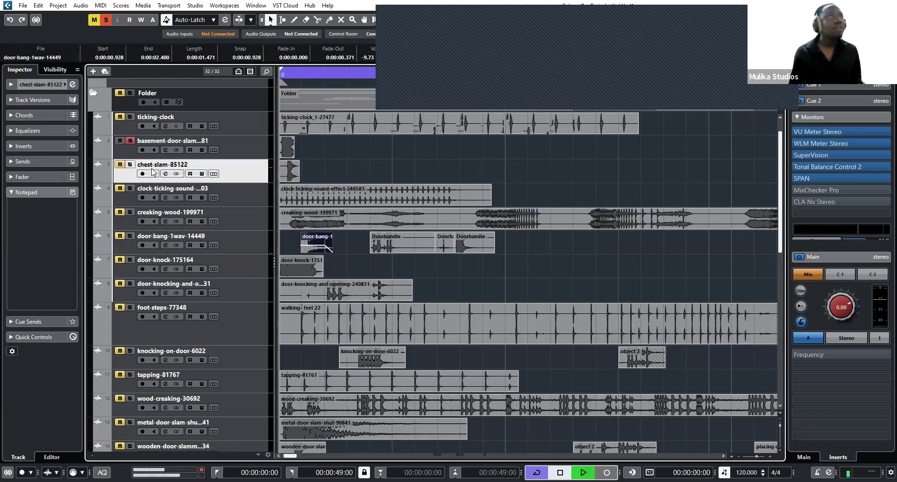
key("space")
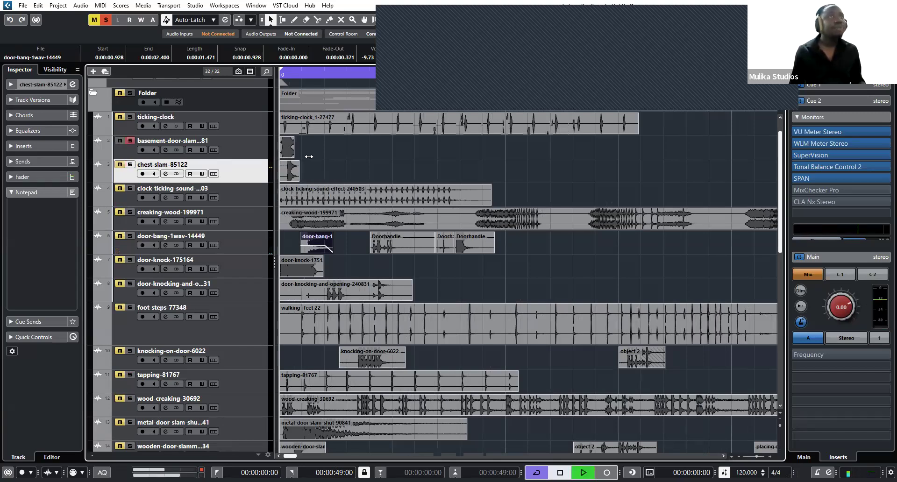
scroll(289, 159, "up", 4)
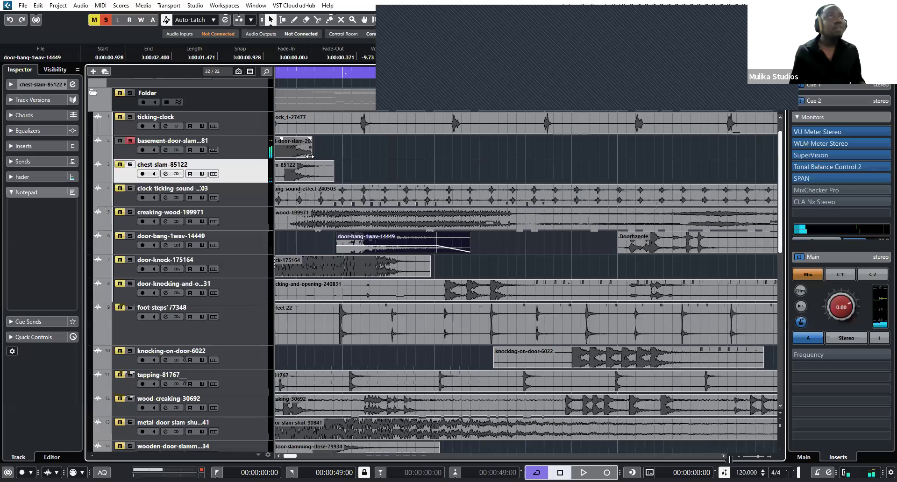
scroll(345, 142, "left", 2)
left_click(332, 147)
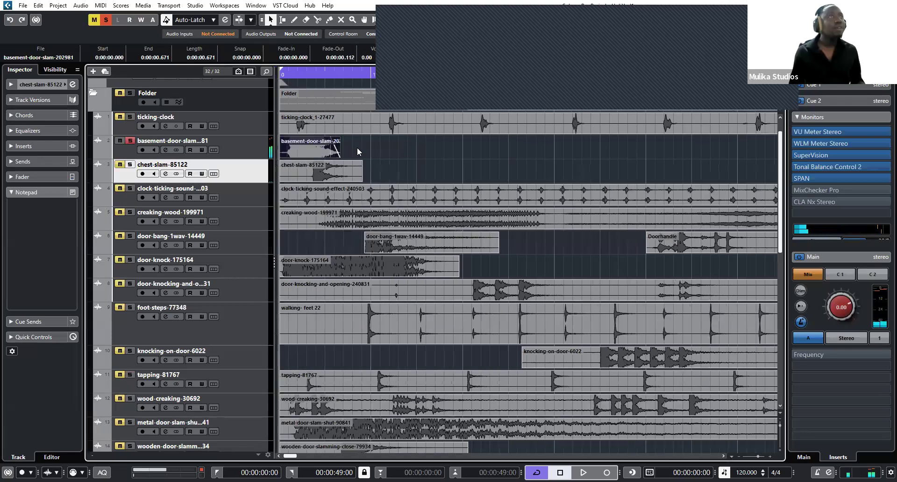
Solo the wooden-door-slamming-close track, audition its sound and lower the clip's volume.
scroll(357, 147, "down", 6)
scroll(357, 147, "up", 2)
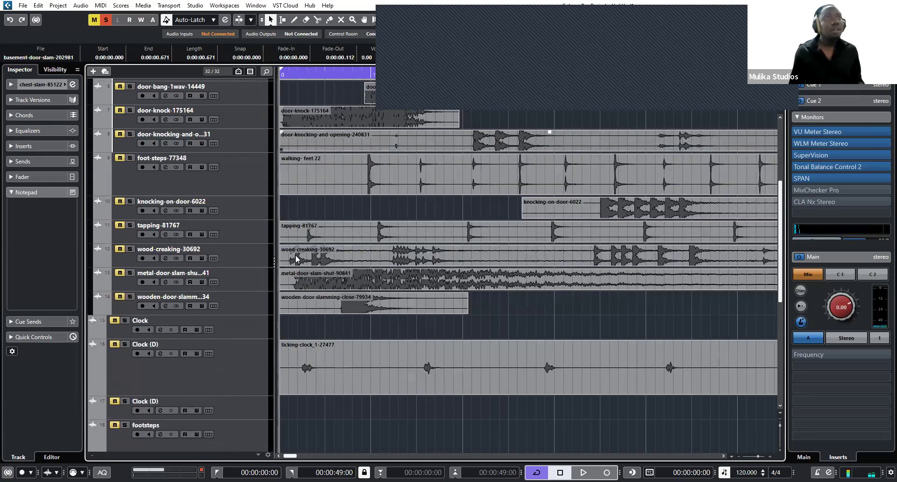
left_click(120, 297)
left_click(130, 296)
key("space")
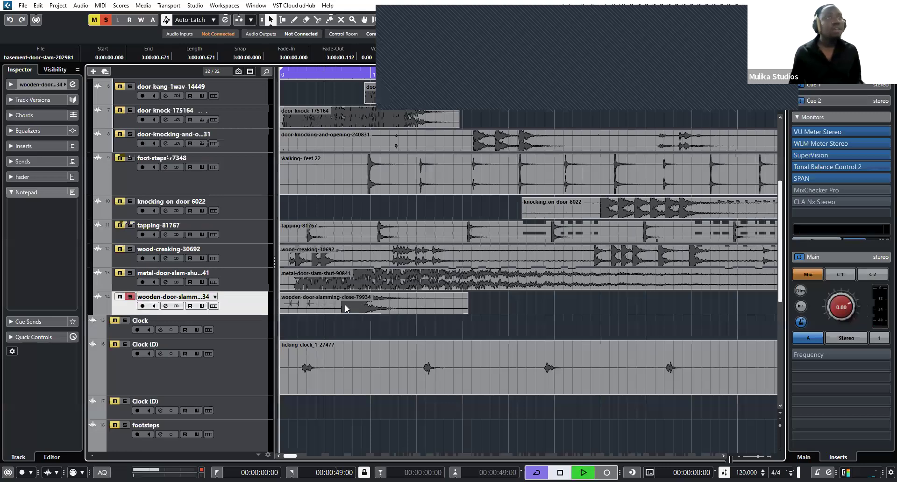
scroll(320, 312, "down", 3)
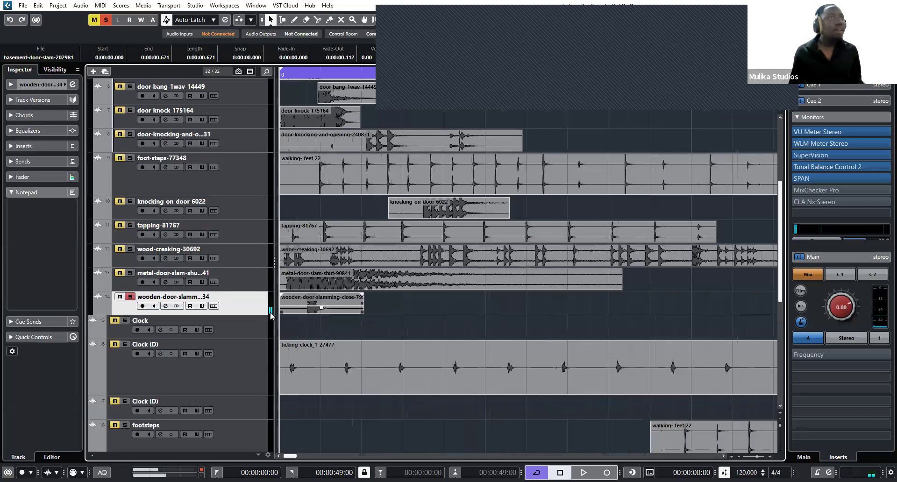
Solo the metal-door-slam-shut track, audition its sound and lower the clip's volume.
left_click(131, 276)
key("space")
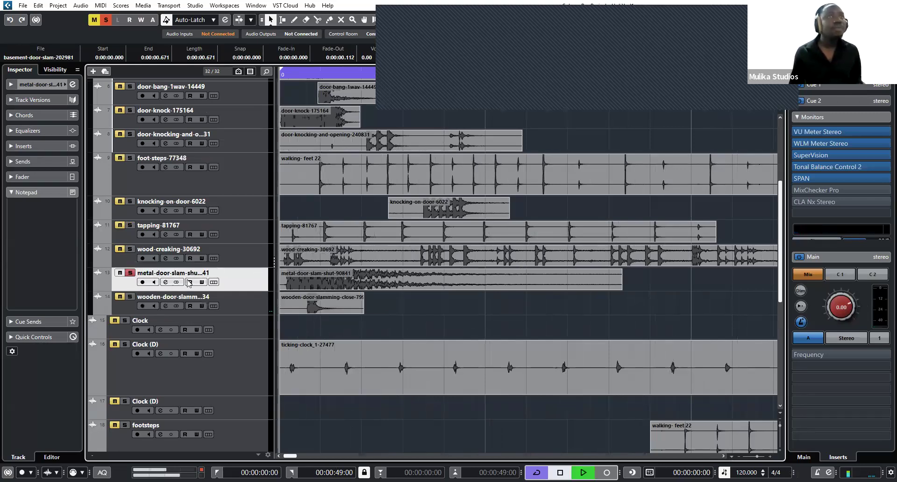
left_click(439, 277)
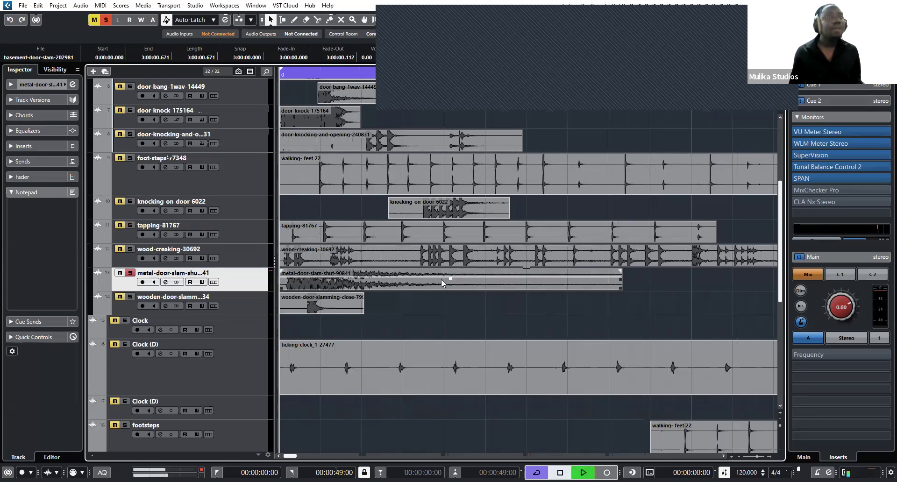
left_click_drag(450, 279, 451, 281)
key("space")
Solo only the door-knock-175164 track and audition its sound.
scroll(391, 261, "up", 5)
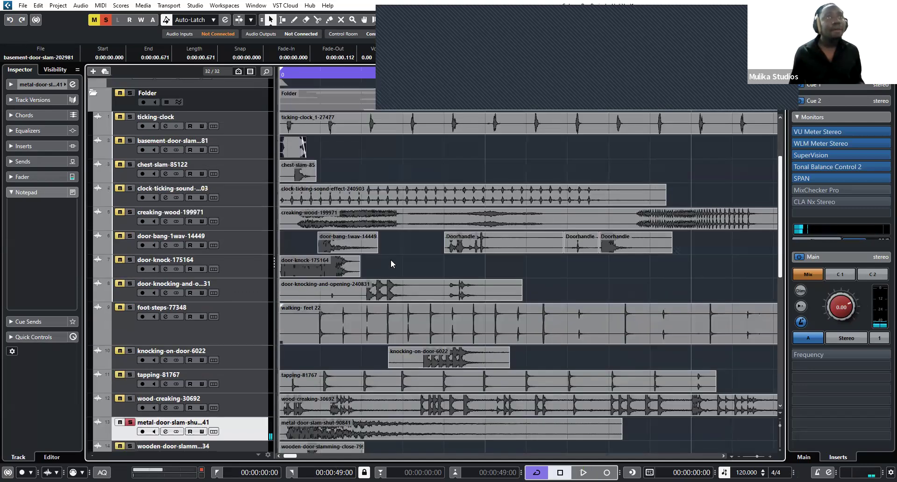
left_click(130, 260)
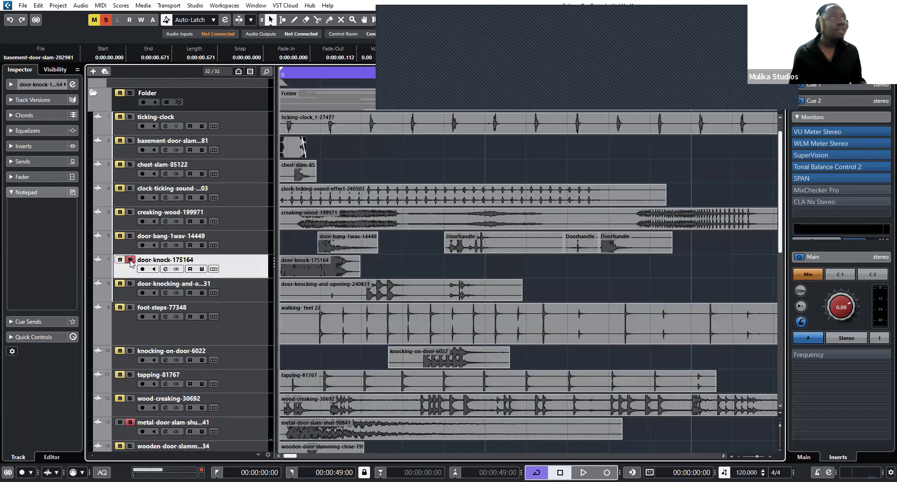
left_click(131, 261, "ctrl")
key("space")
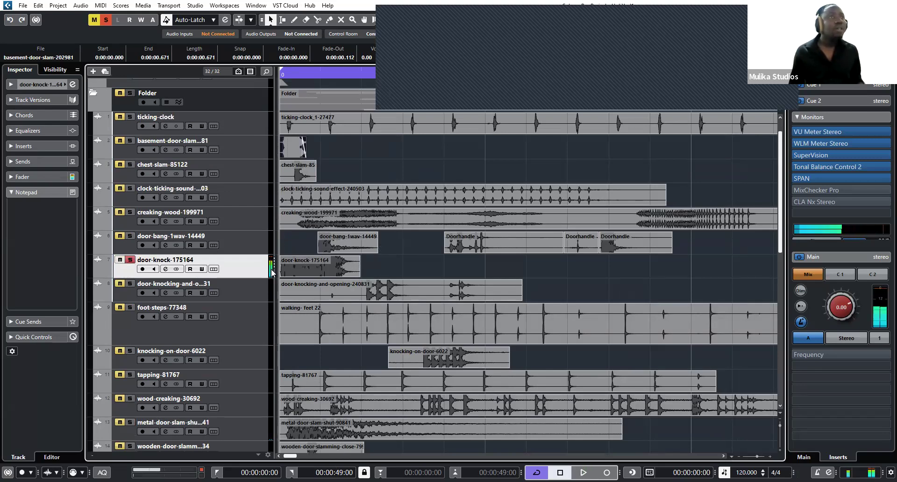
Turn off solo on the door-knock-175164 track and copy the wooden-door-slamming-close-79934 clip.
left_click(130, 260)
scroll(473, 228, "up", 1)
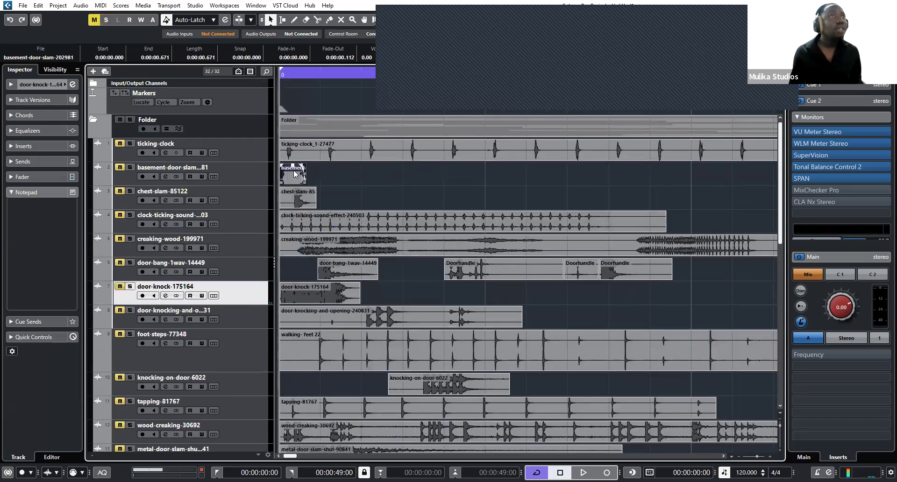
scroll(294, 170, "down", 5)
scroll(293, 170, "up", 2)
left_click(336, 255)
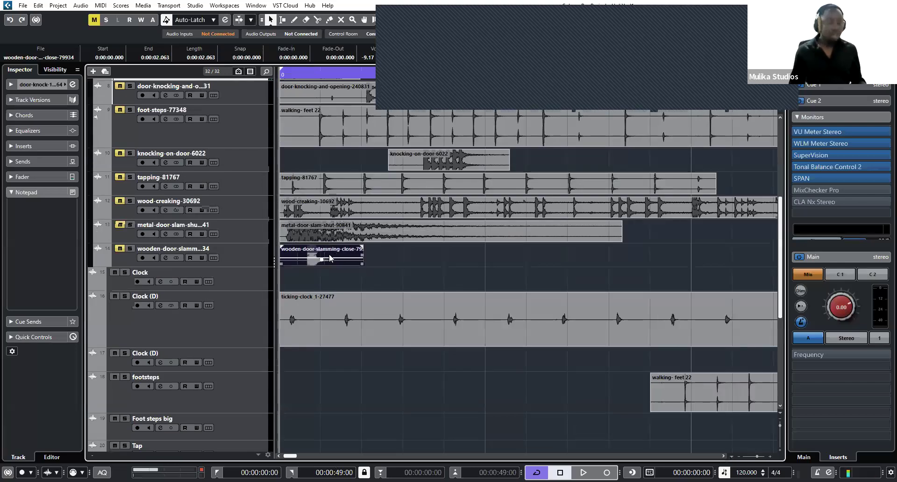
Paste the wooden-door-slamming-close clip onto the first DoorSlam track and shift its start to about 47.25 s, matching the Door shut slam.
key("g")
key("g")
key("g")
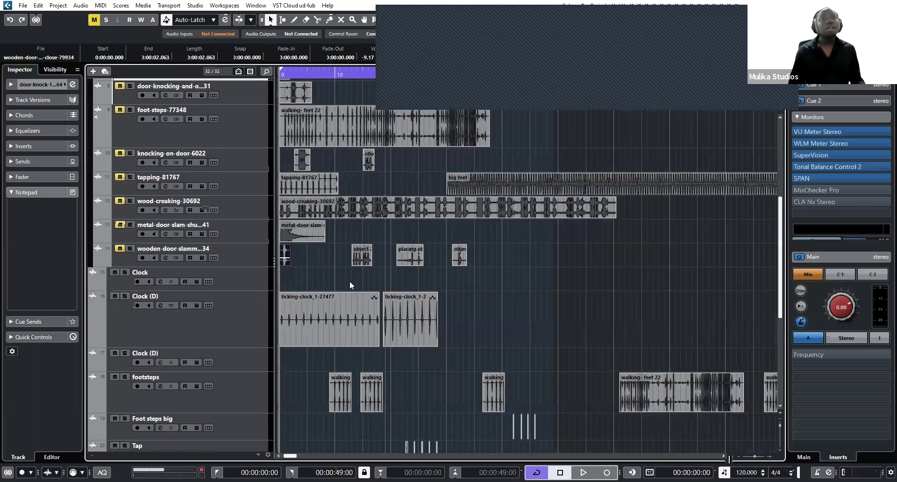
scroll(350, 281, "down", 3)
scroll(369, 308, "down", 4)
scroll(396, 343, "up", 10, "ctrl")
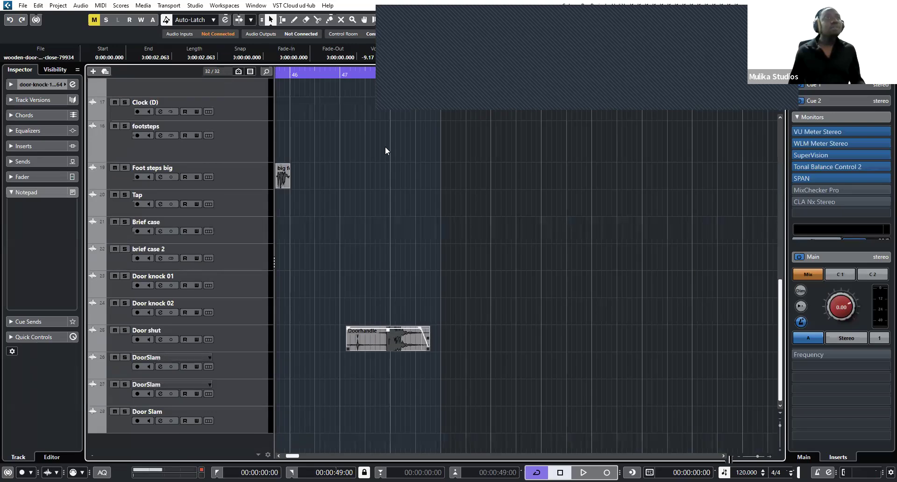
left_click(381, 82)
left_click(262, 340)
left_click(253, 371)
key("ctrl+v")
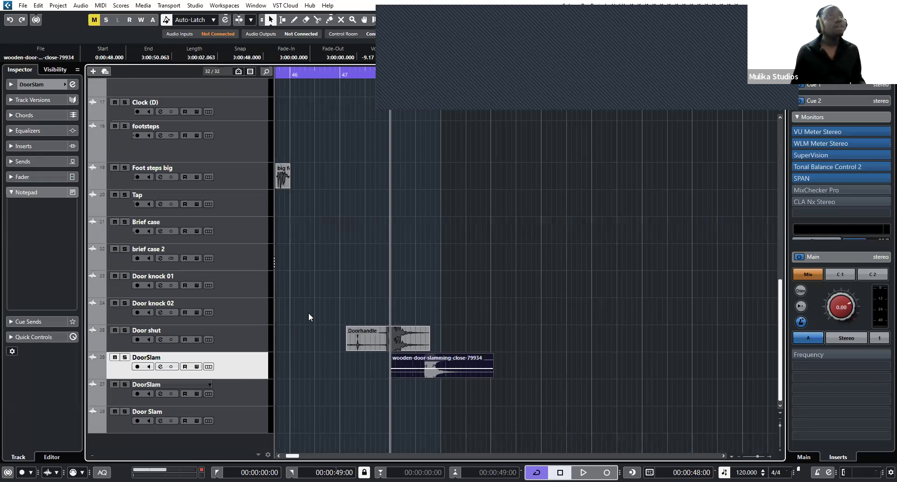
Copy the metal-door-slam-shut-90841 clip and paste it onto the second DoorSlam track at 48 s.
scroll(303, 309, "up", 10)
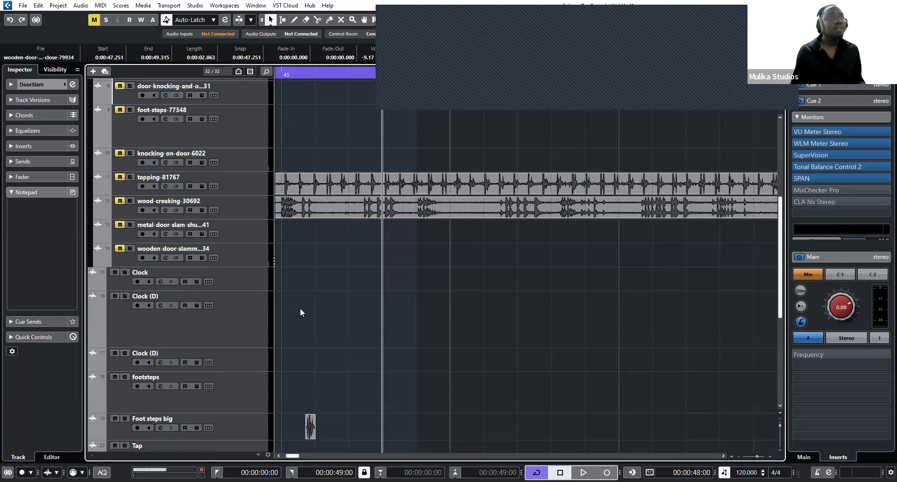
scroll(301, 309, "left", 15)
left_click(317, 245)
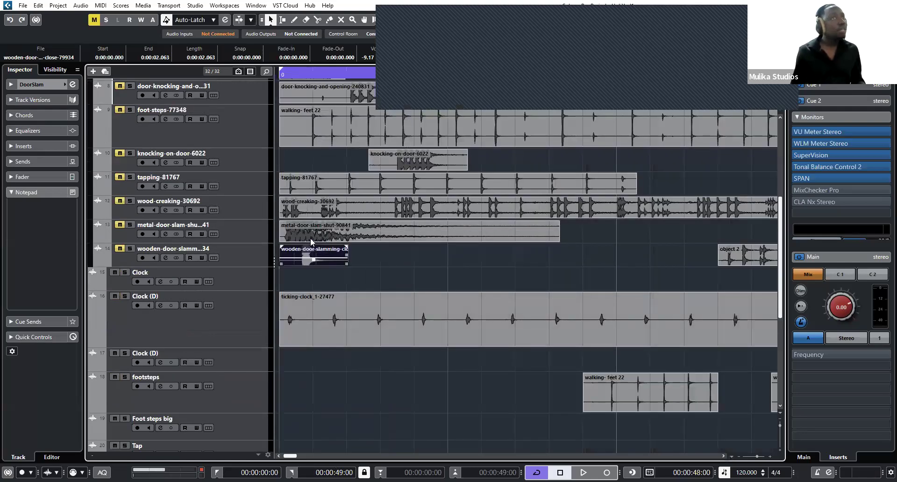
left_click(342, 235)
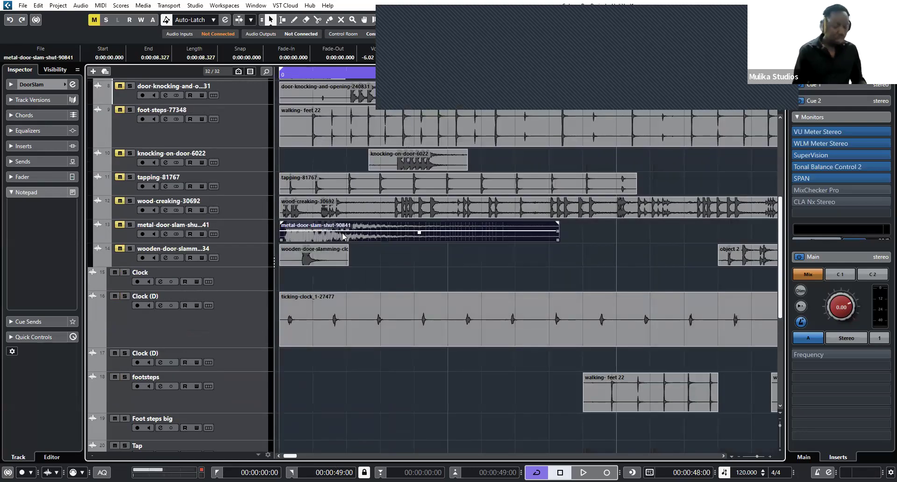
scroll(321, 218, "down", 2)
scroll(240, 394, "down", 5)
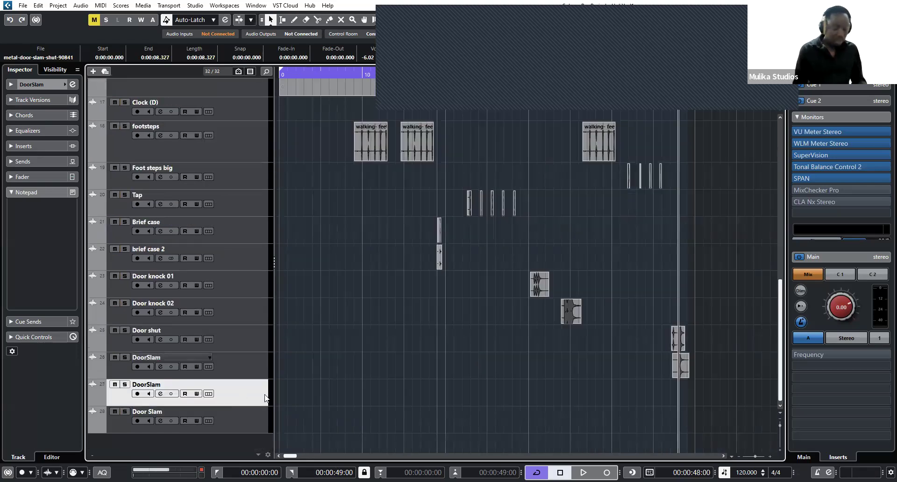
key("ctrl+v")
Return to the source tracks and select the basement-door-slam-202981 clip.
scroll(374, 317, "up", 15)
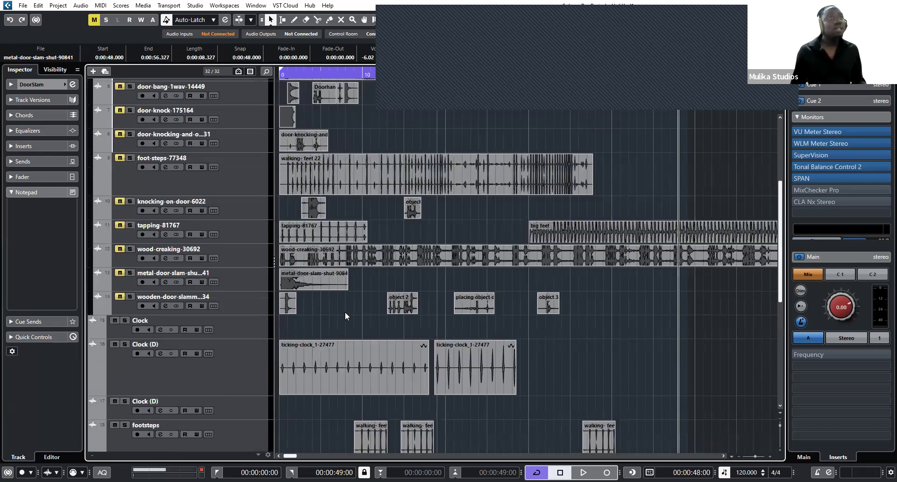
key("h")
key("h")
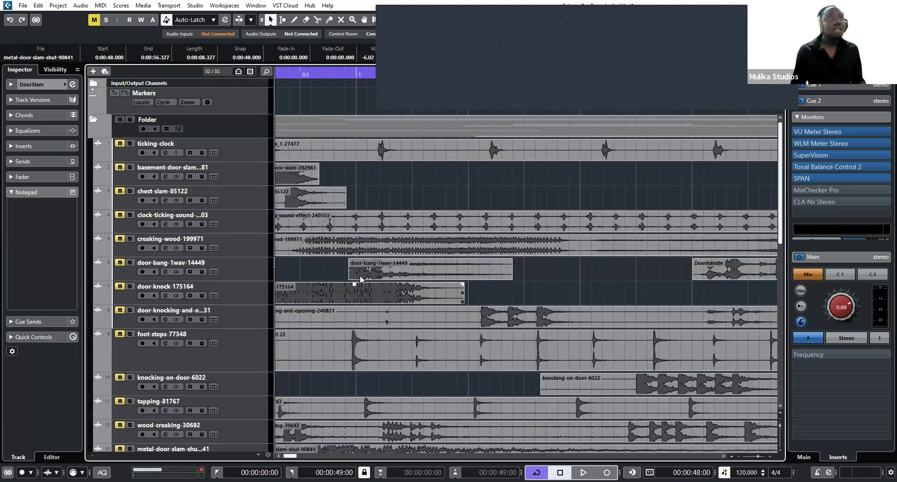
key("g")
key("g")
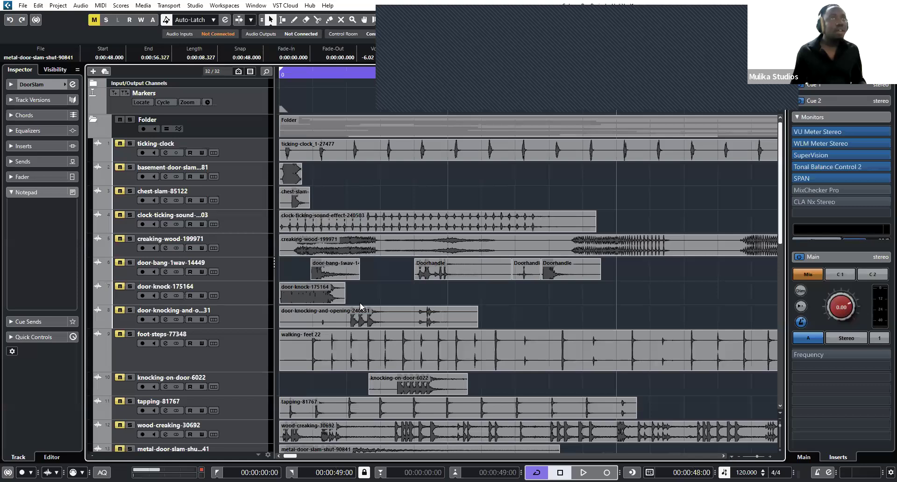
left_click(293, 178)
key("h")
key("h")
key("h")
key("h")
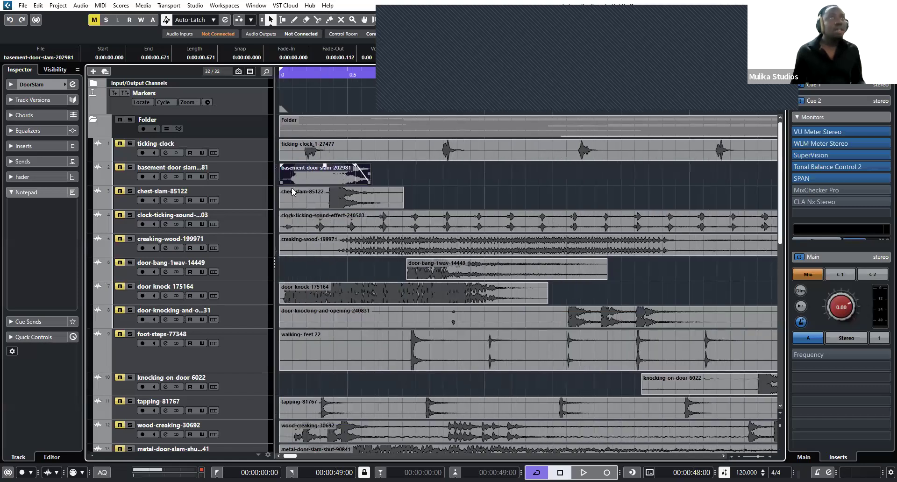
Solo and audition the basement-door-slam track, adding the chest-slam-85122 track to the solo for comparison.
left_click(130, 167)
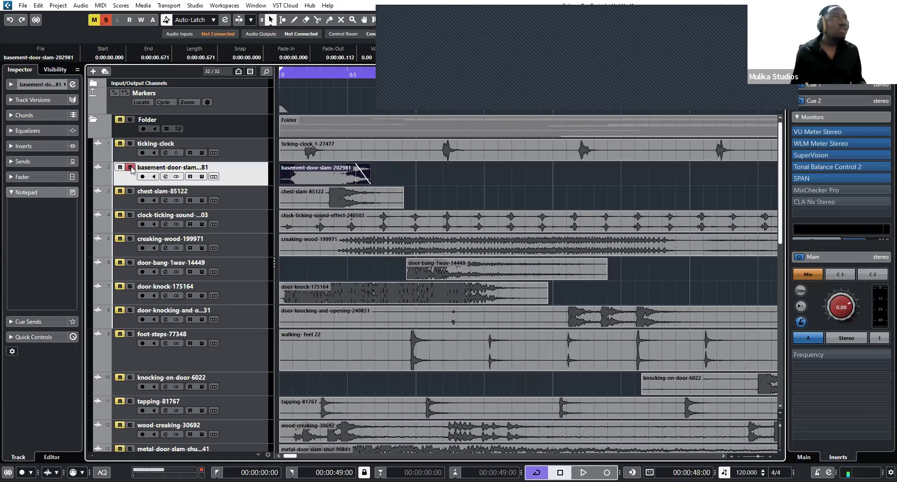
key("space")
key("space")
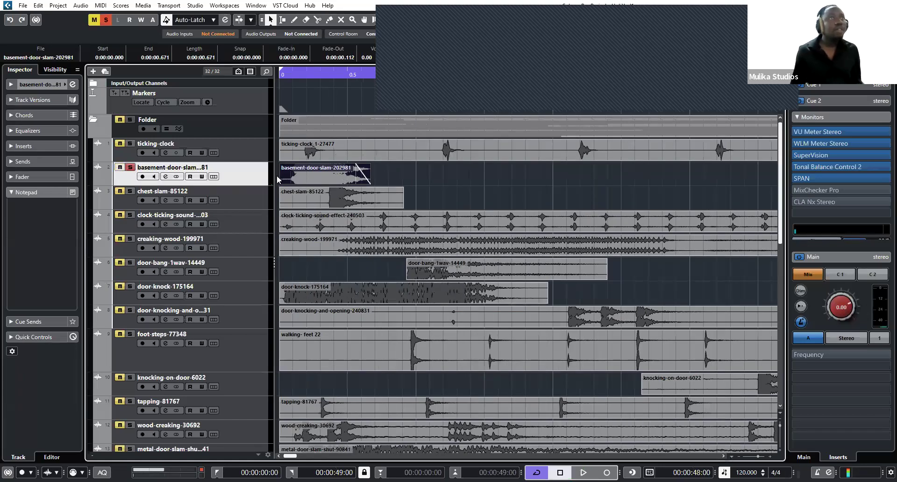
key("space")
left_click(388, 175)
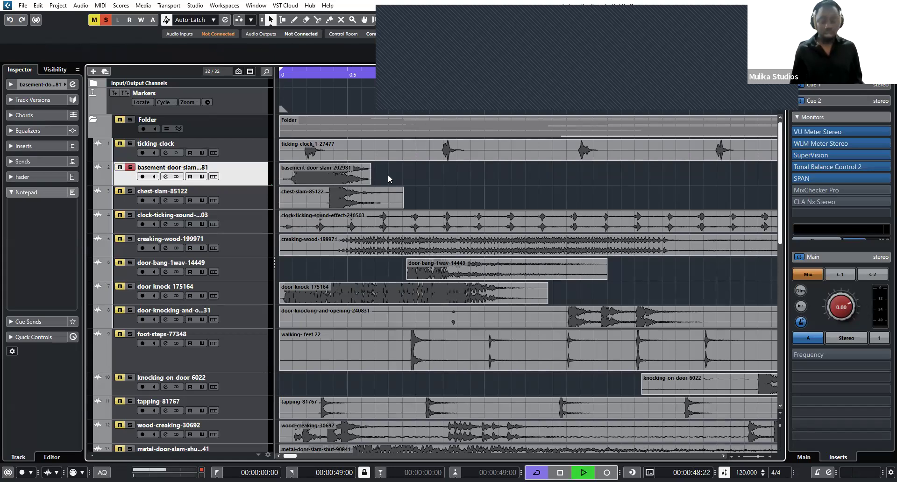
left_click(327, 172)
key("space")
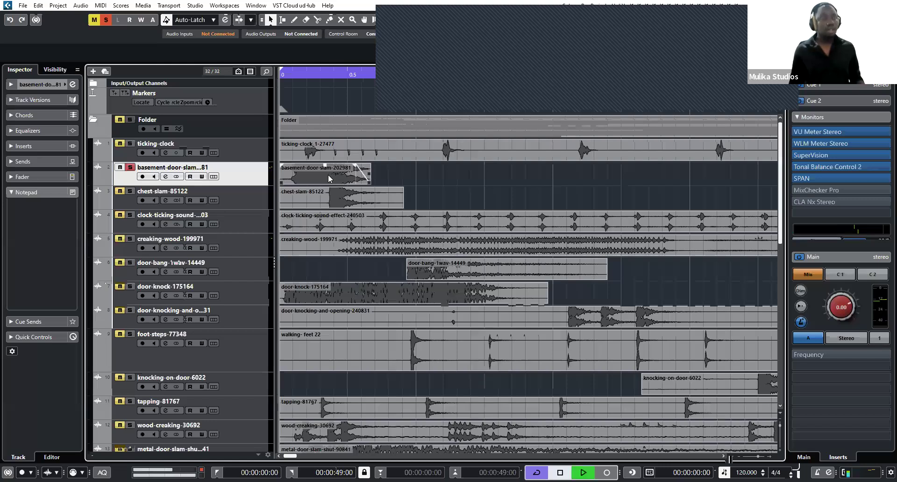
left_click(328, 176)
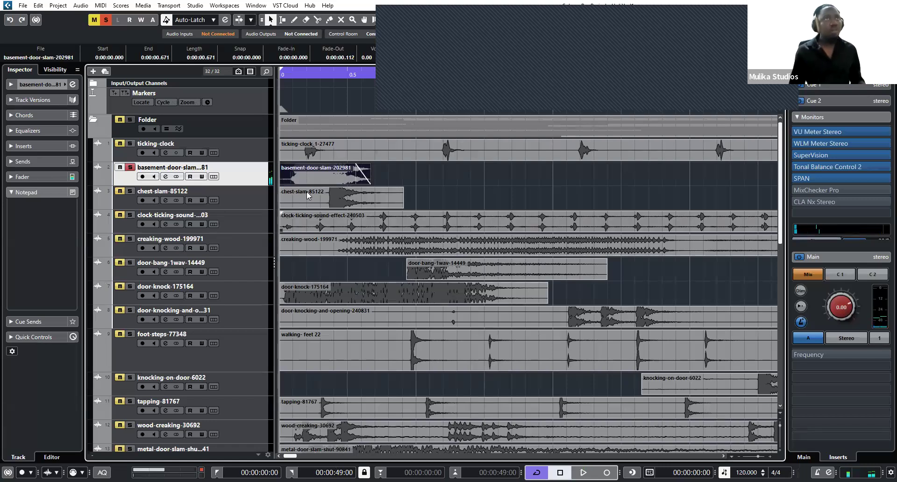
left_click(132, 195)
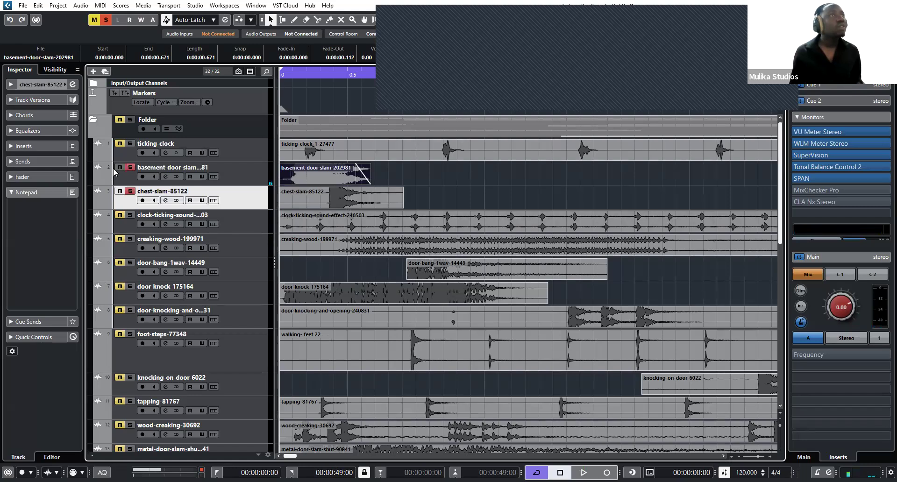
key("space")
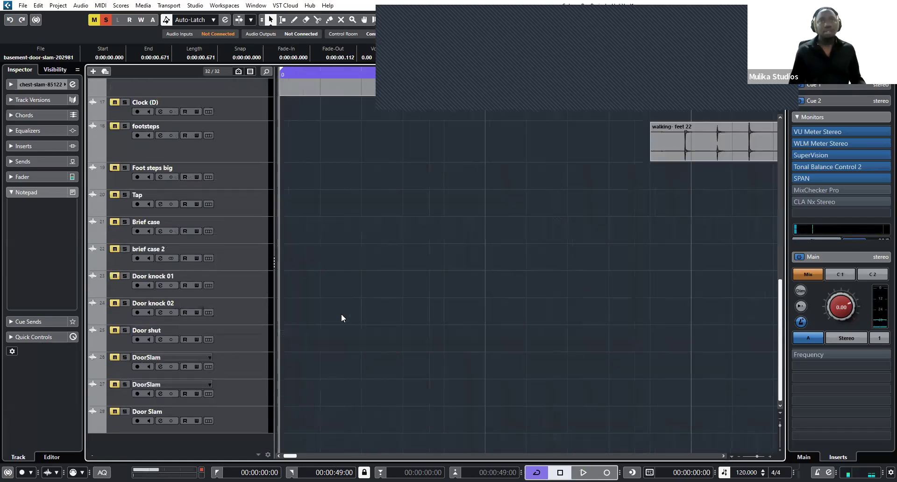
Solo the Door shut track and the three door-slam tracks together and audition them from 47 s.
scroll(462, 378, "up", 10)
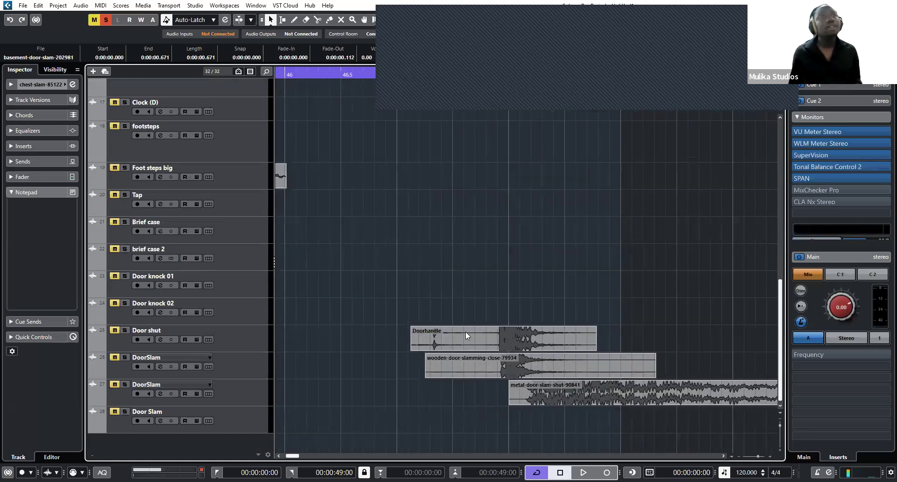
left_click(220, 344)
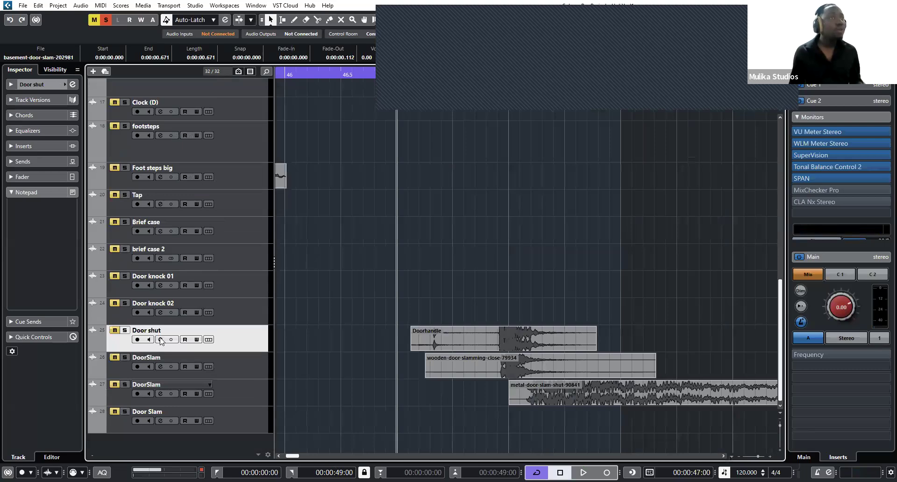
left_click(238, 411, "shift")
key("s")
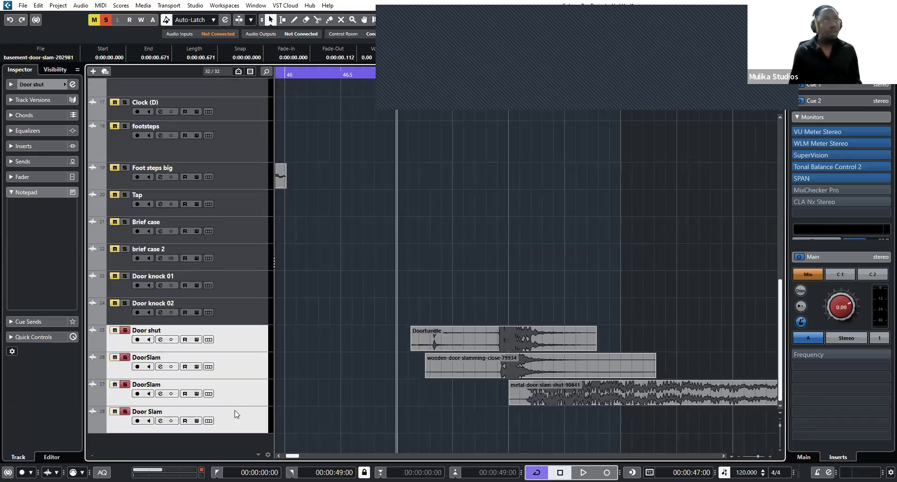
key("space")
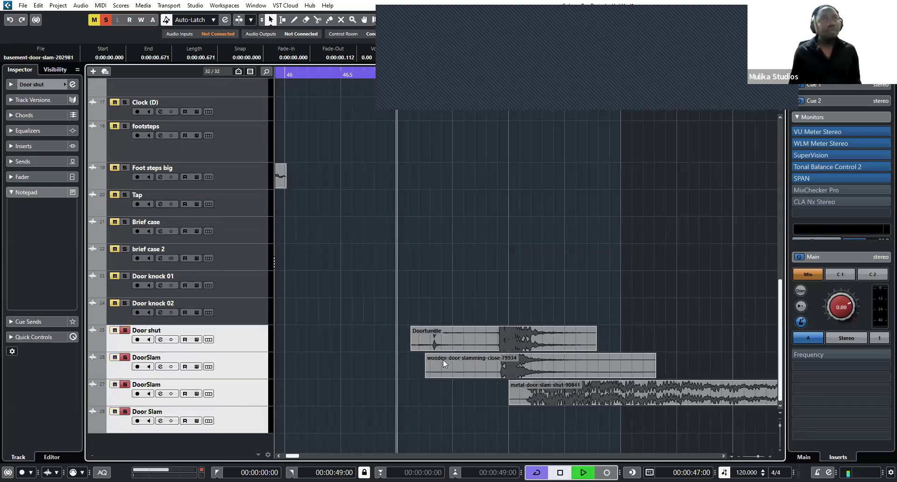
Trim and reposition the metal-door-slam-shut clip to start at 47.923 s and give it a 0.141 s fade-in.
left_click(594, 394)
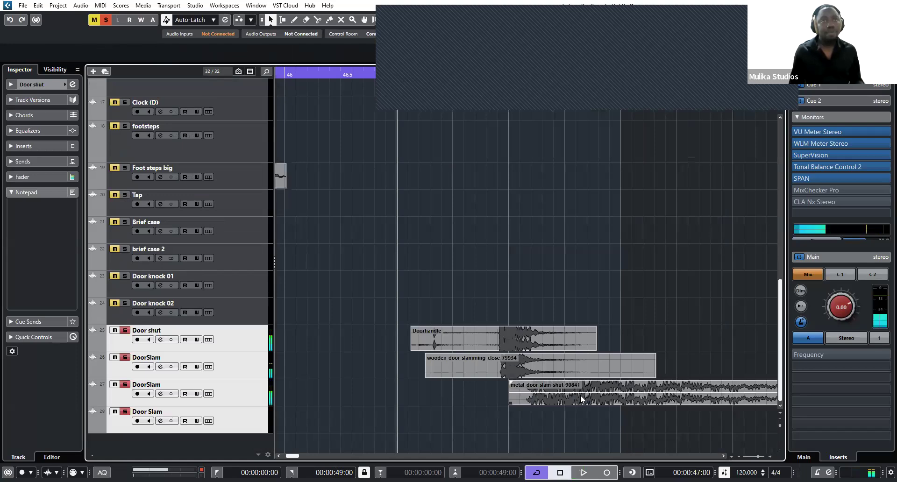
left_click_drag(545, 392, 517, 383)
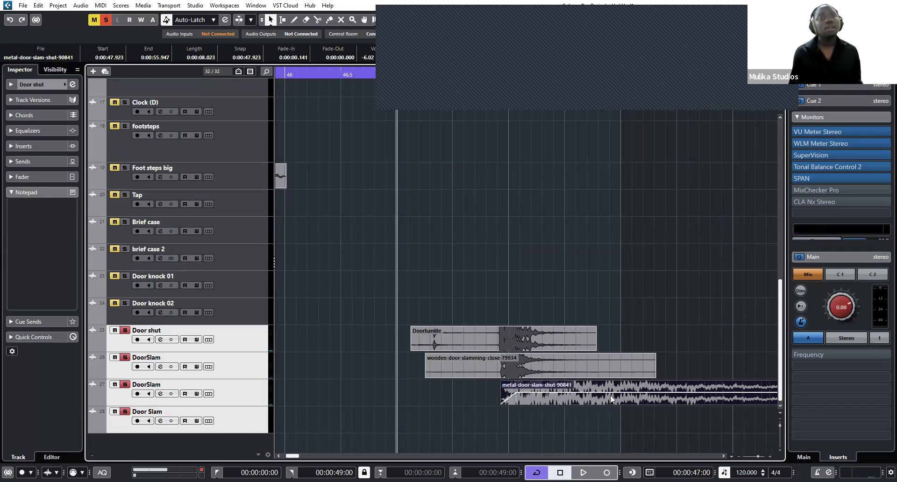
Extend the cycle range to 55 s, trim the metal-door-slam-shut clip's tail just inside it and add a long fade-out.
key("g")
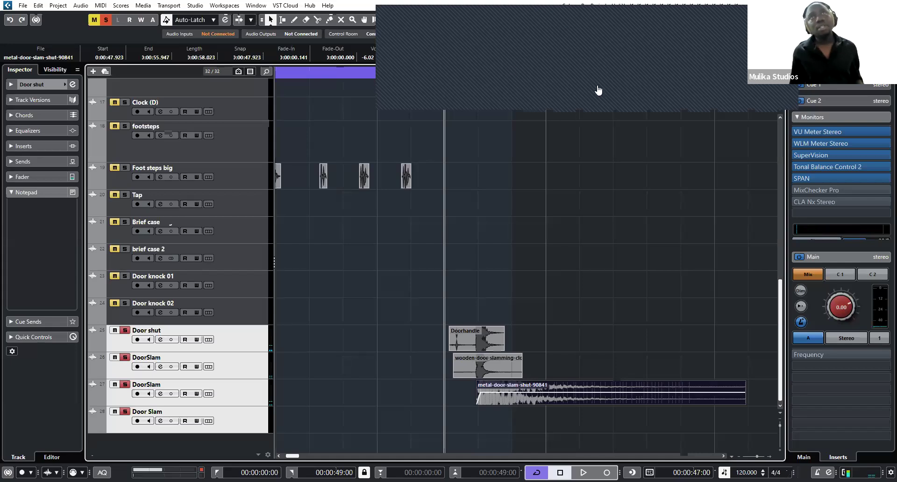
left_click(751, 393)
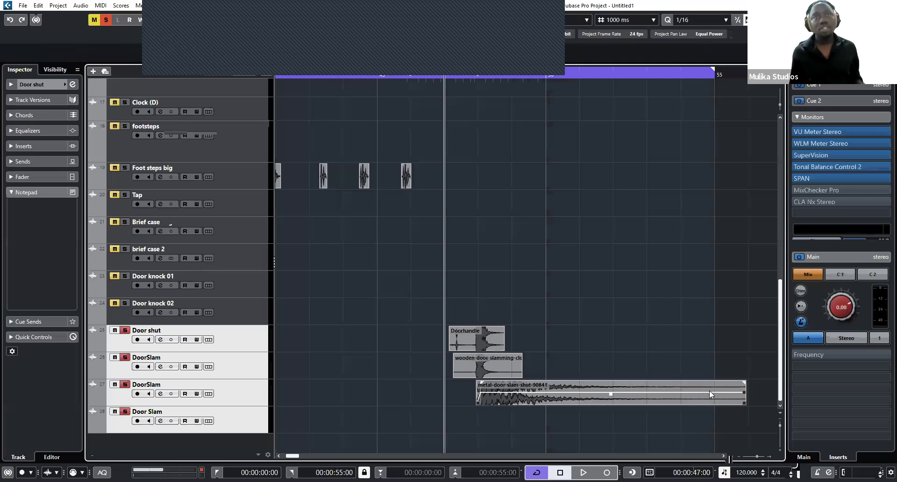
left_click_drag(743, 381, 619, 374)
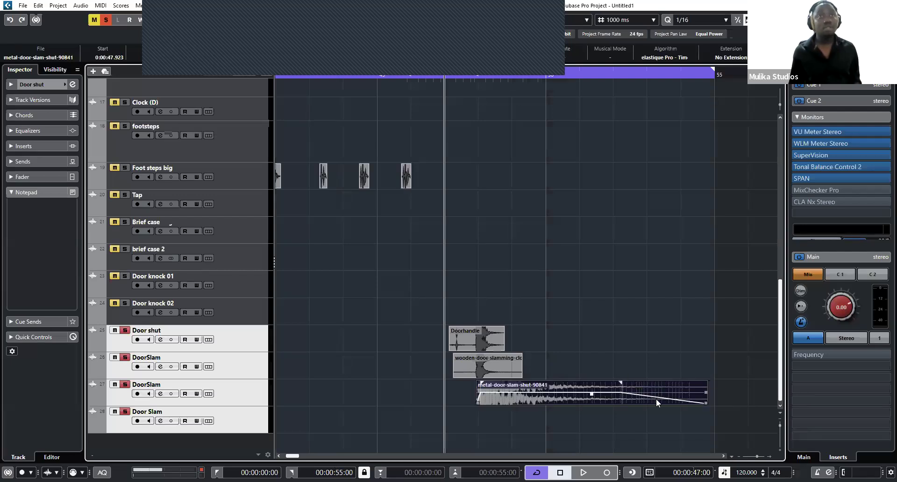
Play the soloed door tracks from 47 s and lower the metal-door-slam-shut clip's volume slightly.
key("space")
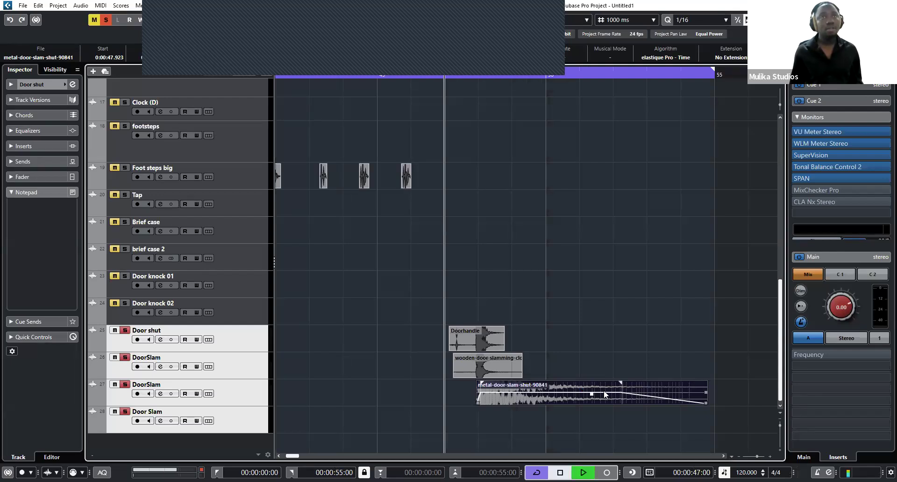
key("space")
key("space")
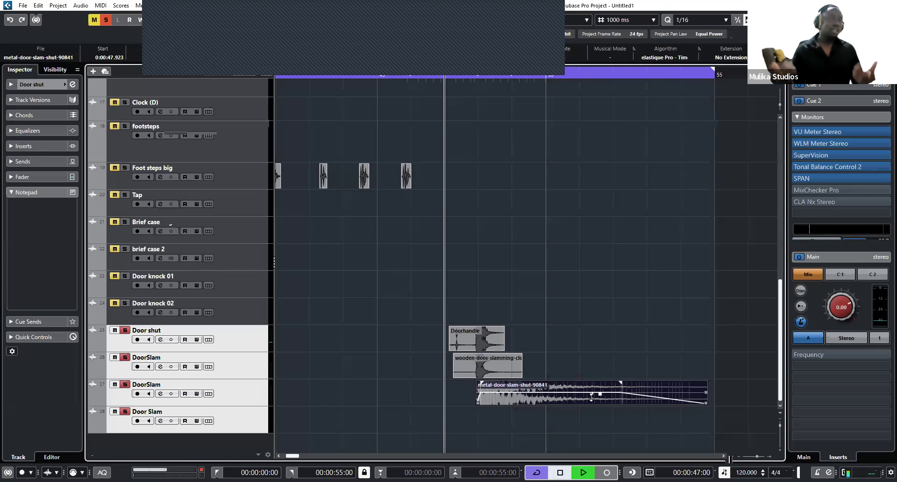
key("space")
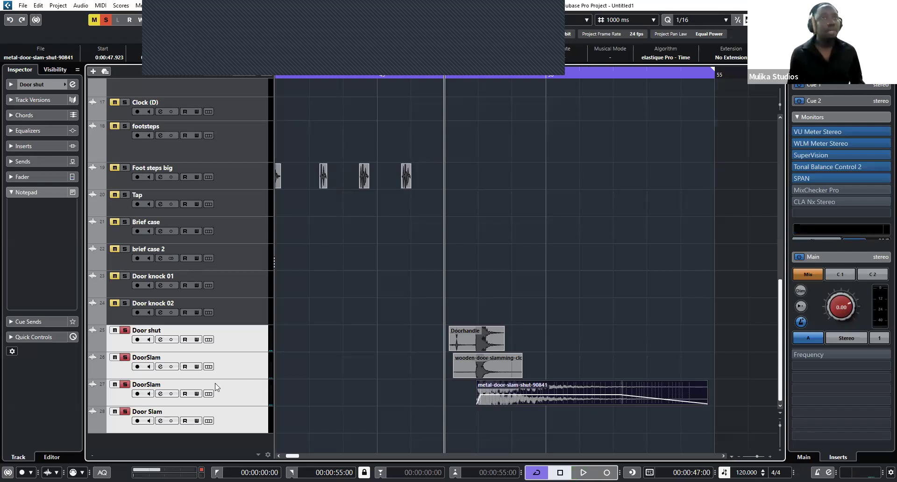
Solo only the second DoorSlam track and audition the metal door slam from 47 s.
left_click(125, 384, "ctrl")
key("space")
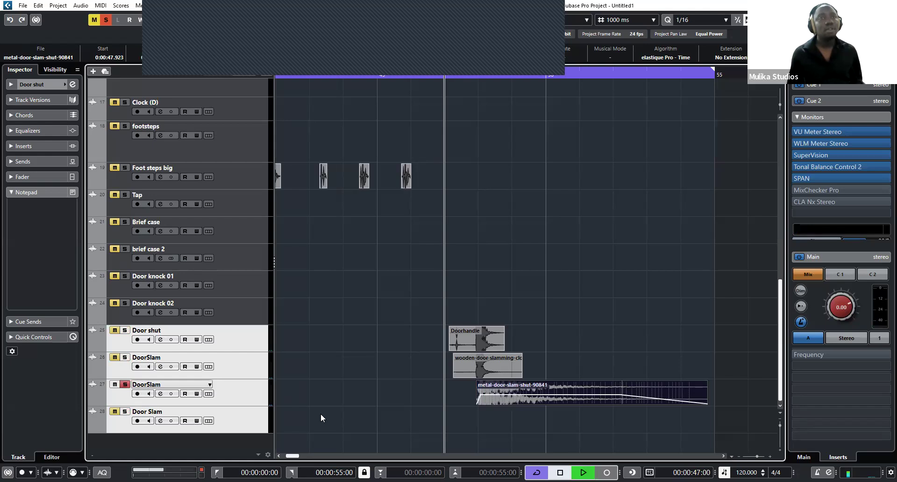
key("space")
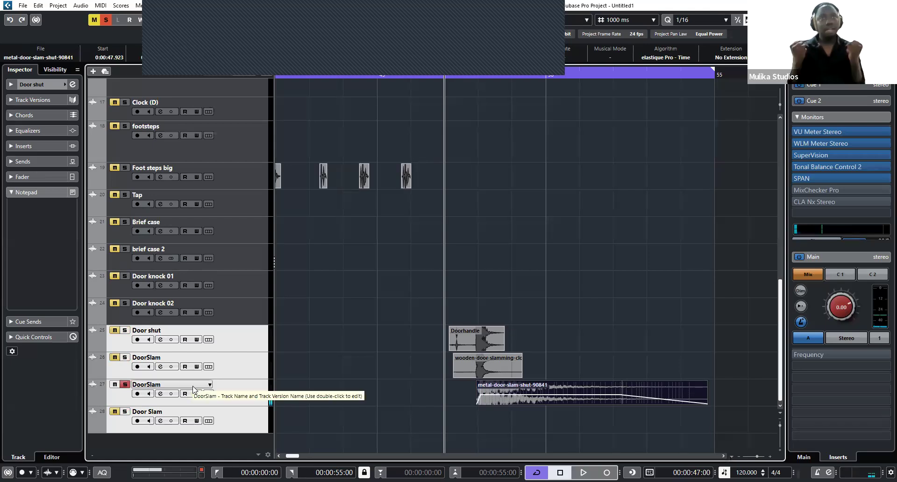
Switch the solo to the first DoorSlam track and audition the wooden door slam from 47 s.
left_click(124, 384)
left_click(125, 357)
key("space")
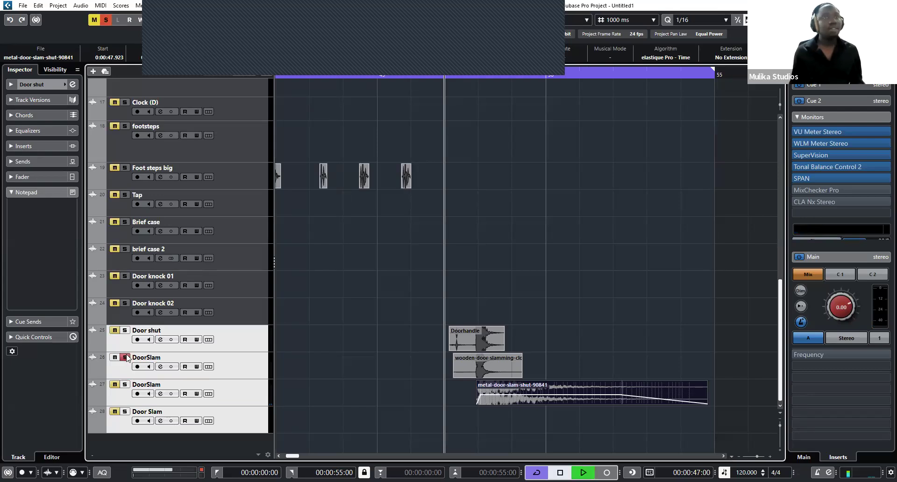
Solo the Door shut track alongside the first DoorSlam track and audition both layers from 47 s.
key("space")
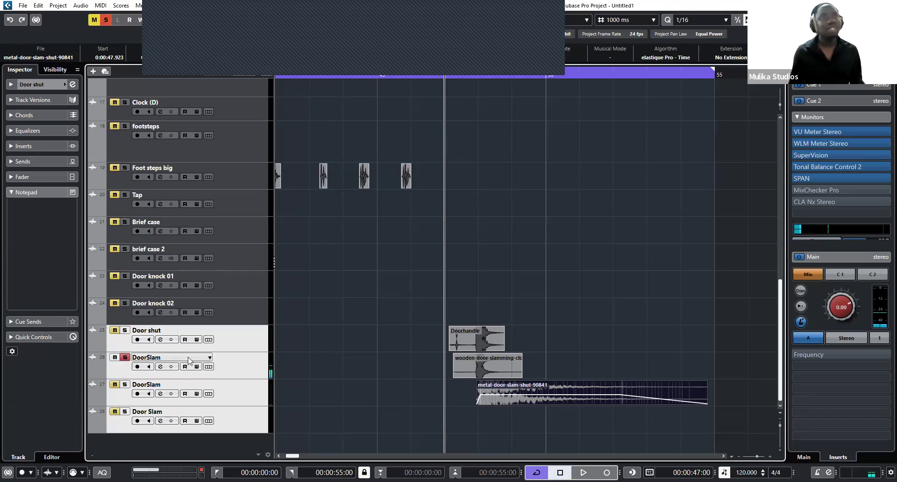
left_click(125, 330)
key("space")
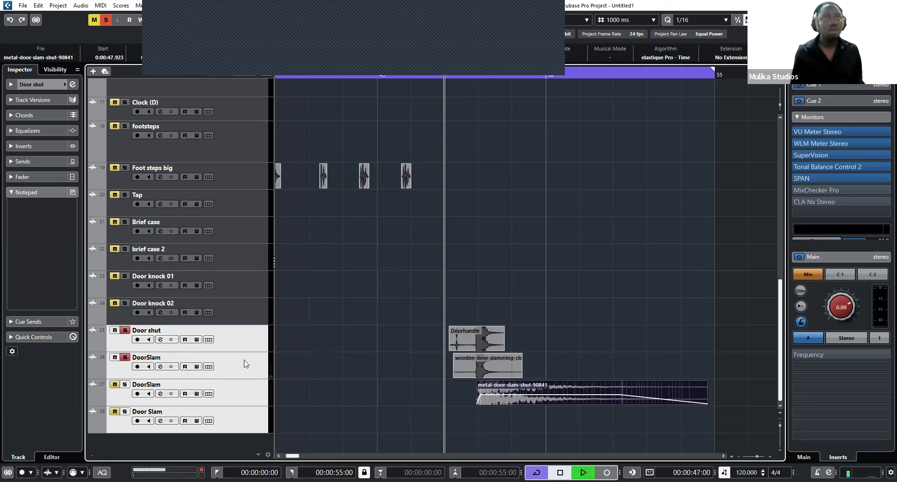
key("space")
Add the second DoorSlam track to the solo, audition all three layers from 47 s and lower the metal-door-slam-shut clip's volume slightly.
left_click(125, 385)
key("space")
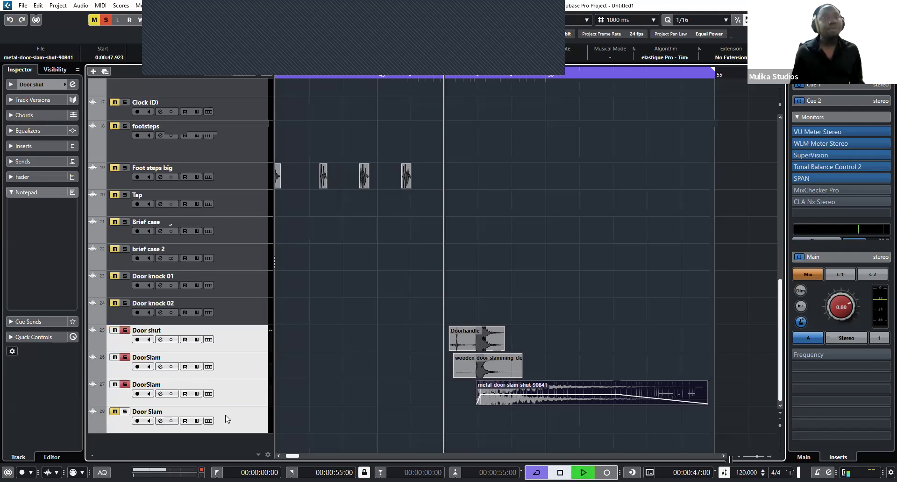
key("space")
left_click_drag(621, 391, 621, 395)
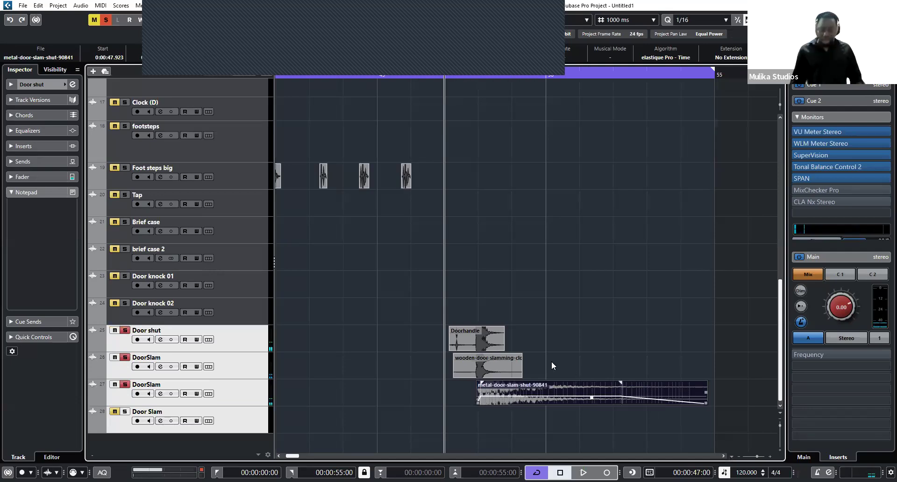
Show the whole arrangement and briefly play the soloed door tracks from the project start.
key("shift+f")
key("Home")
key("space")
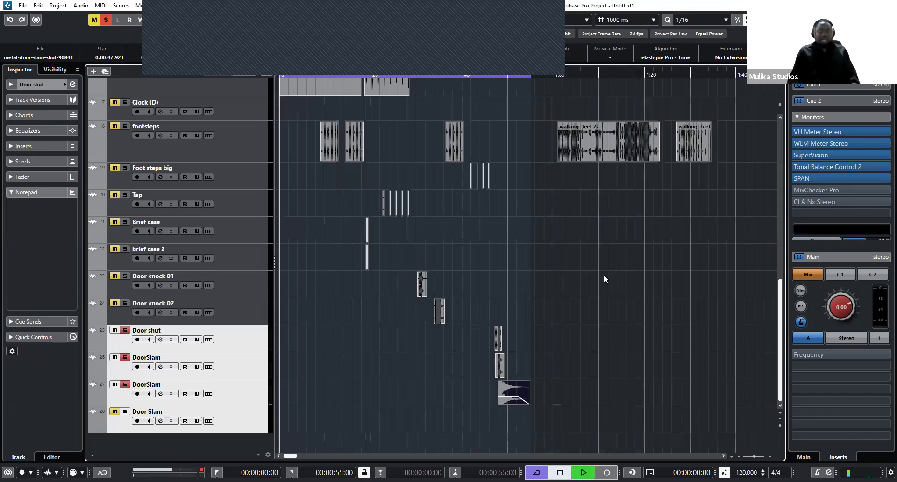
key("space")
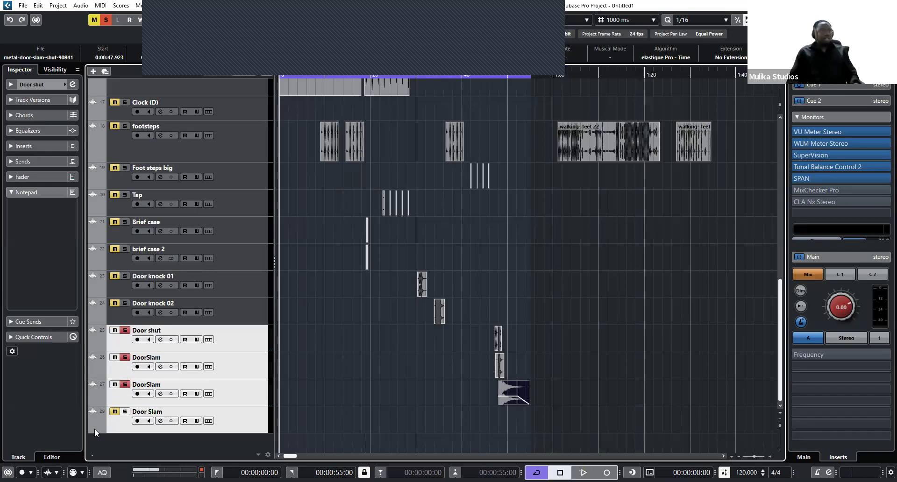
Disable all the source tracks in the folder, from ticking-clock to the wooden door slam, and collapse the folder.
scroll(186, 346, "up", 10)
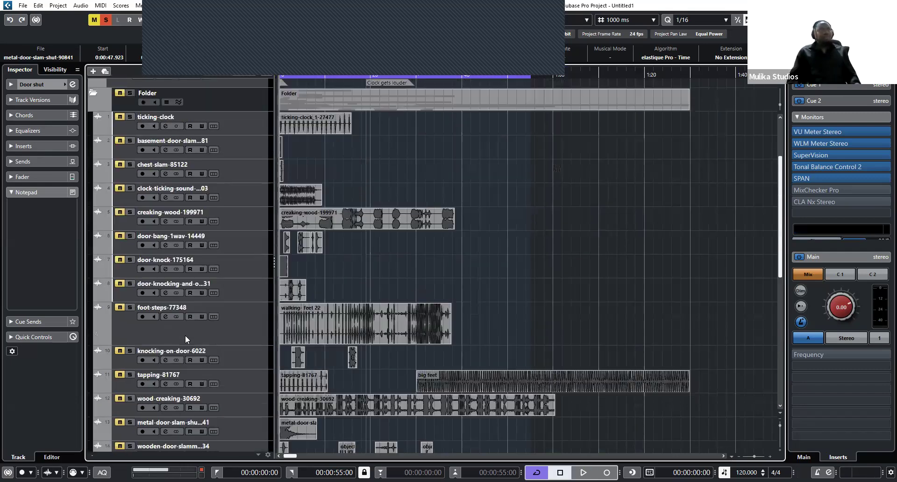
scroll(185, 335, "down", 5)
scroll(190, 332, "up", 3)
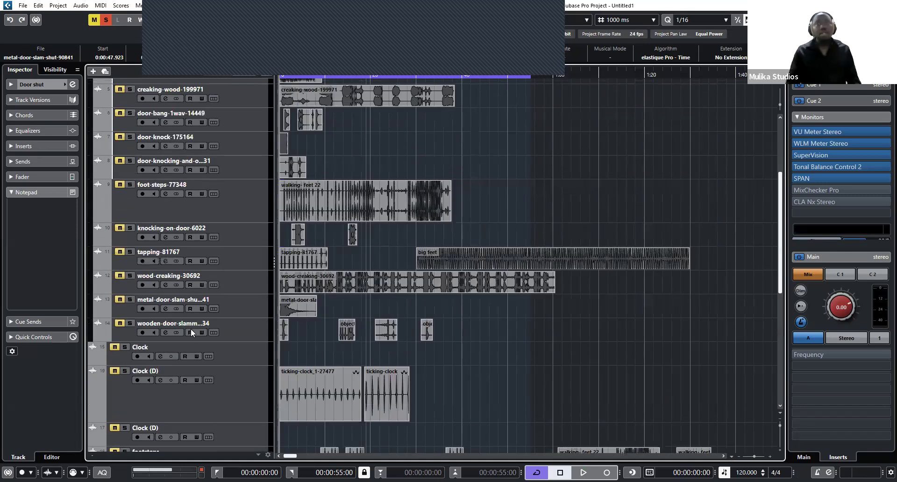
scroll(234, 310, "down", 5)
scroll(253, 299, "up", 4)
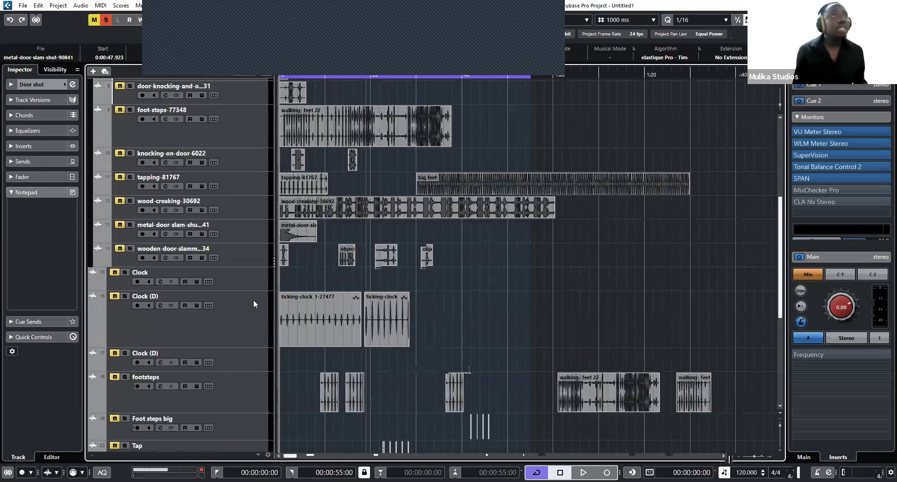
left_click(250, 252)
scroll(251, 251, "up", 10)
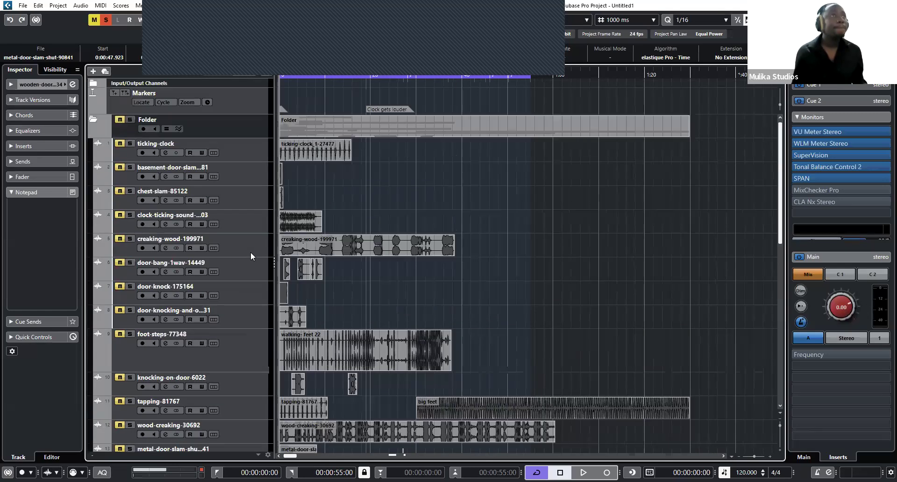
left_click(249, 150, "shift")
right_click(246, 148)
left_click(290, 231)
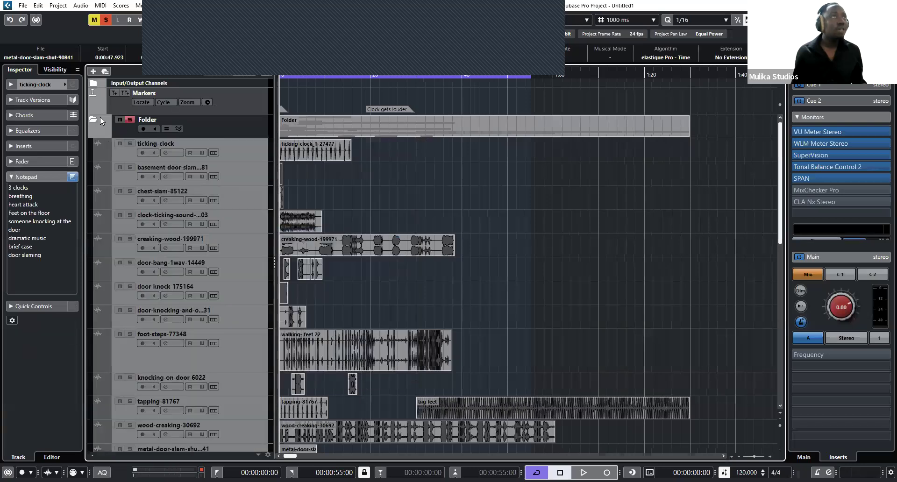
left_click(93, 120)
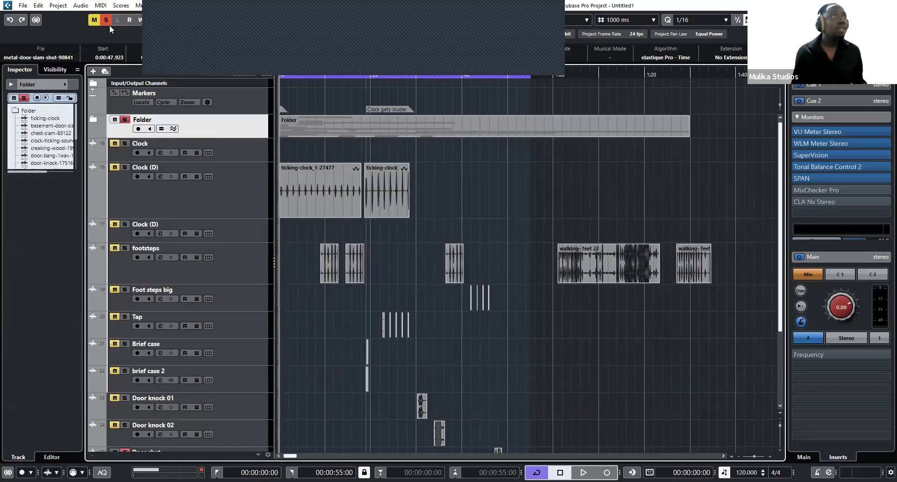
Clear the solo state on all tracks and play the full arrangement from the start.
key("s")
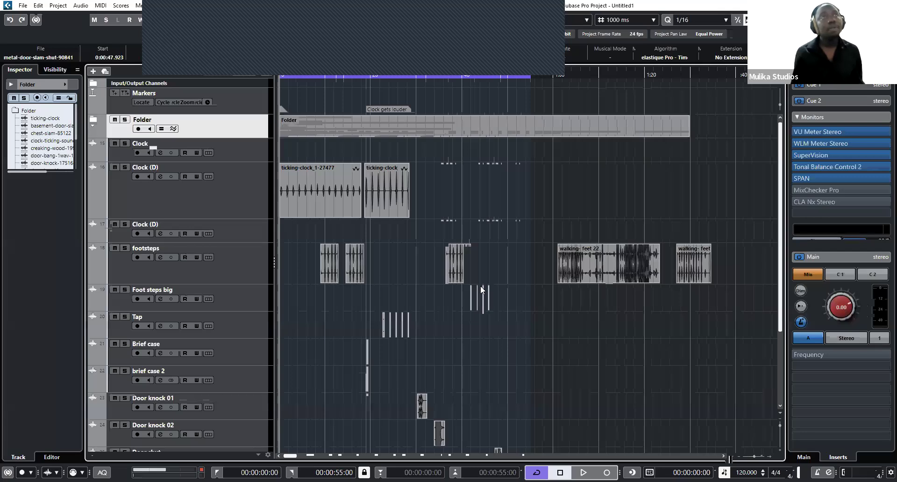
key("space")
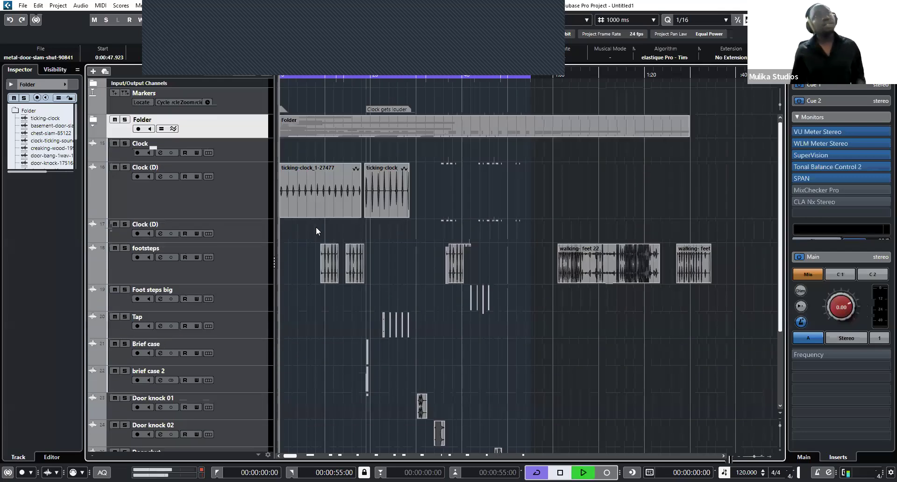
key("space")
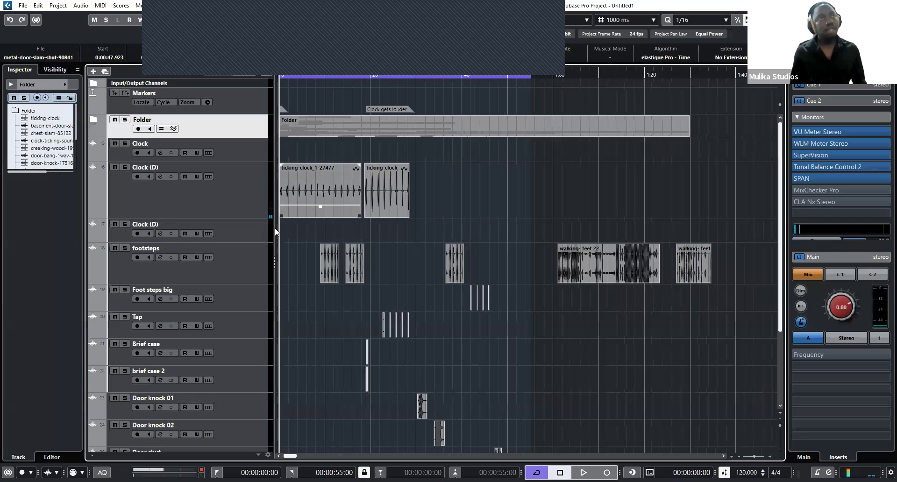
key("h")
key("h")
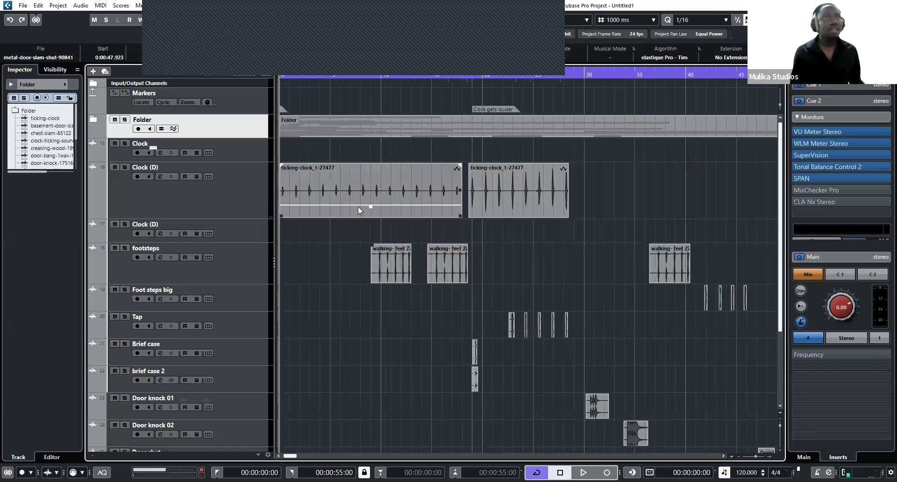
right_click(313, 209)
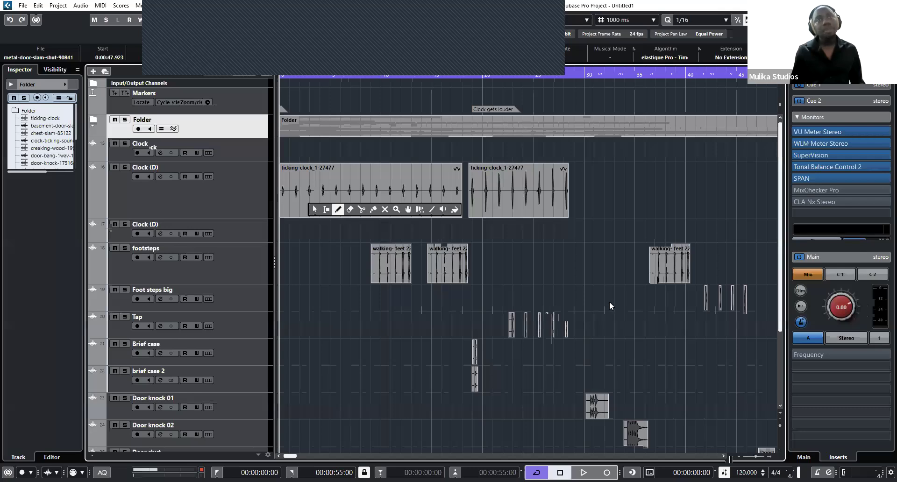
Place the playhead at 41 s and select the four clips on the Foot steps big track.
left_click_drag(467, 71, 462, 72)
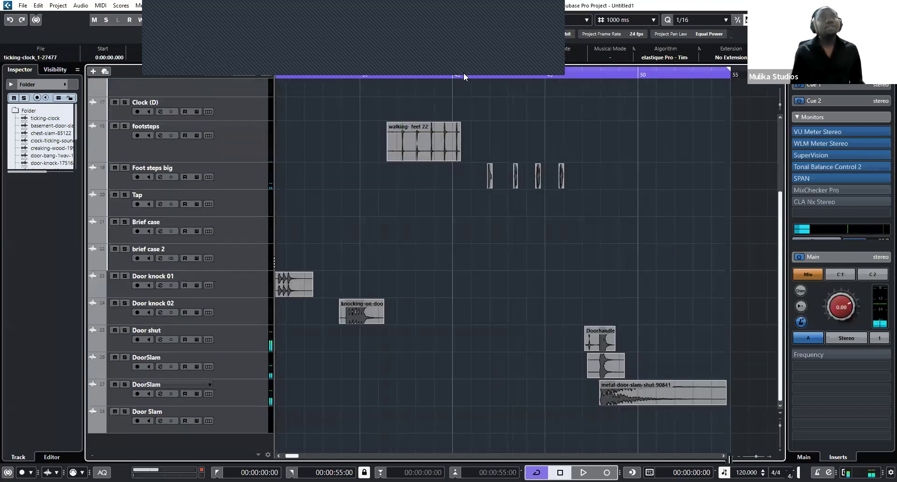
scroll(547, 274, "up", 5)
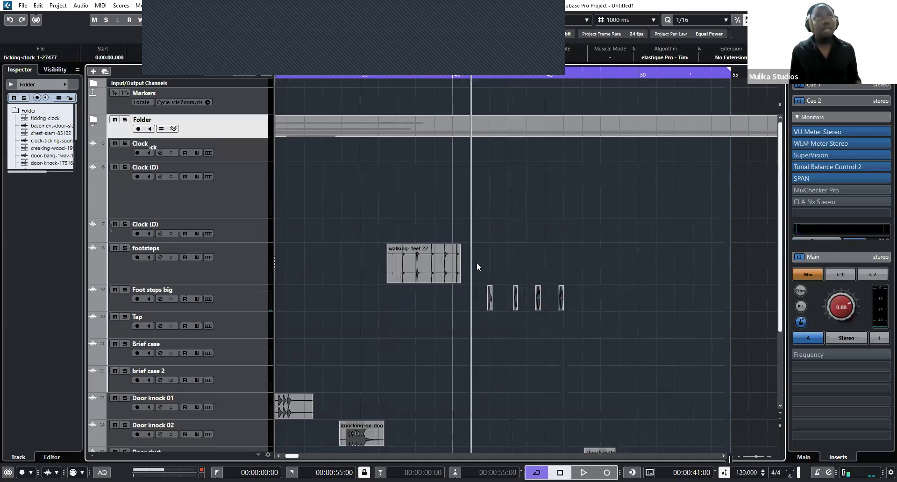
scroll(475, 261, "down", 3)
left_click(451, 206)
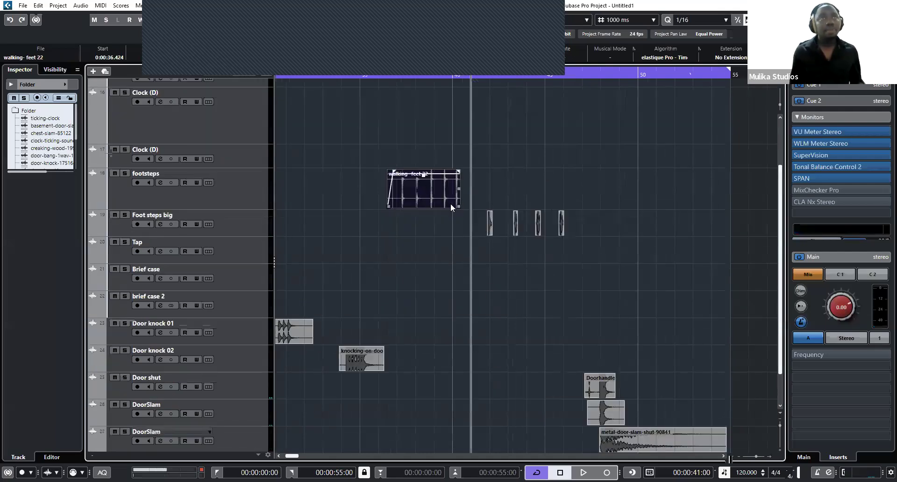
left_click_drag(446, 218, 531, 227)
scroll(531, 226, "down", 2)
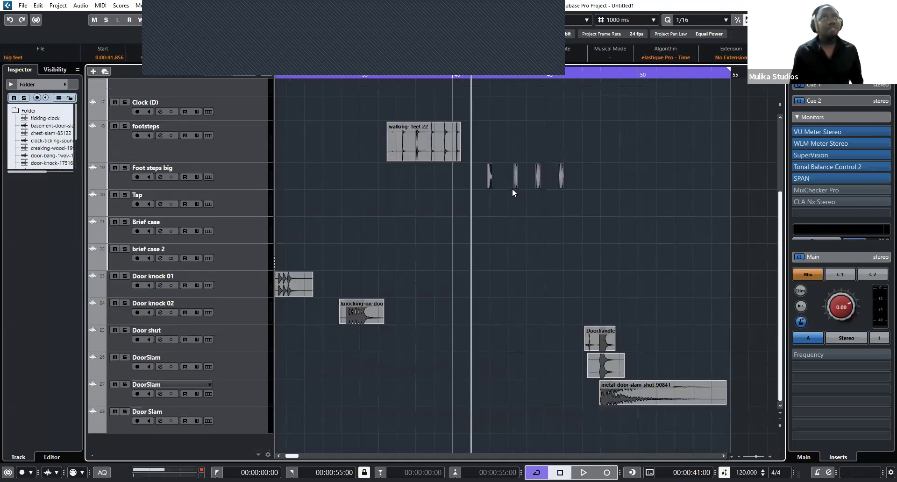
Add a marker at 41 s with the description "Sound from outside".
scroll(512, 188, "up", 5)
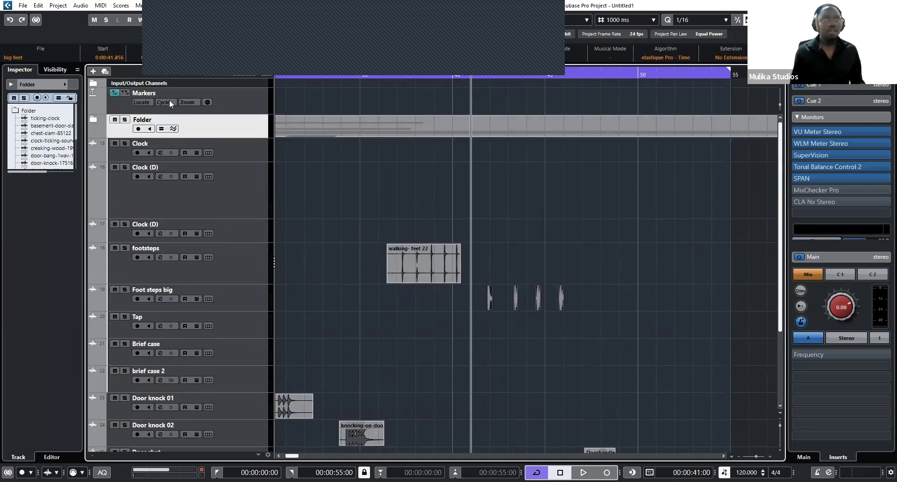
key("Insert")
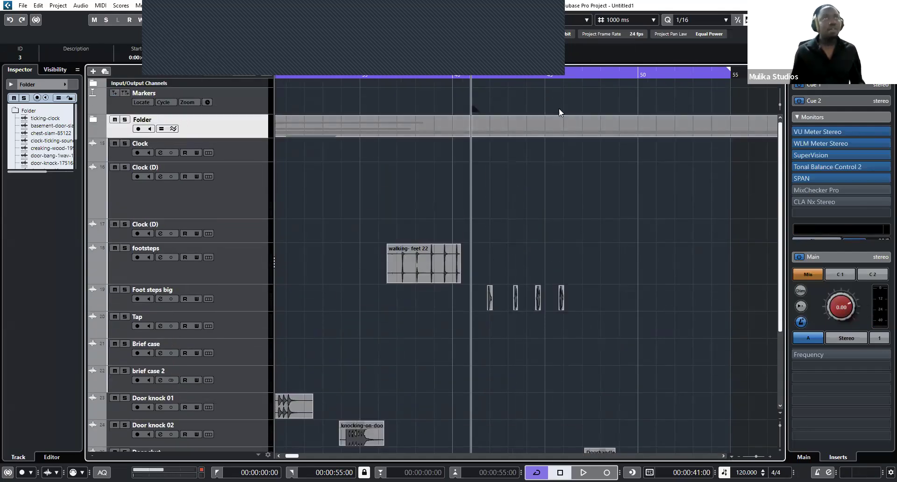
left_click(70, 57)
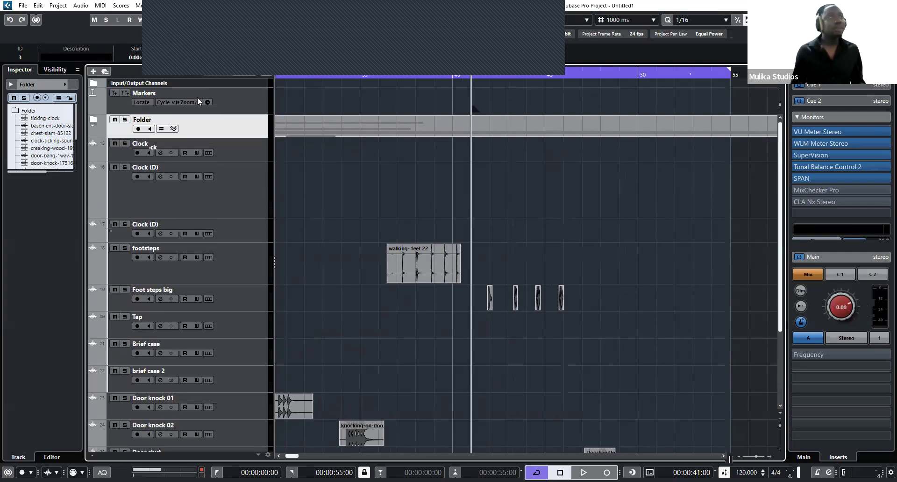
type("Sound f")
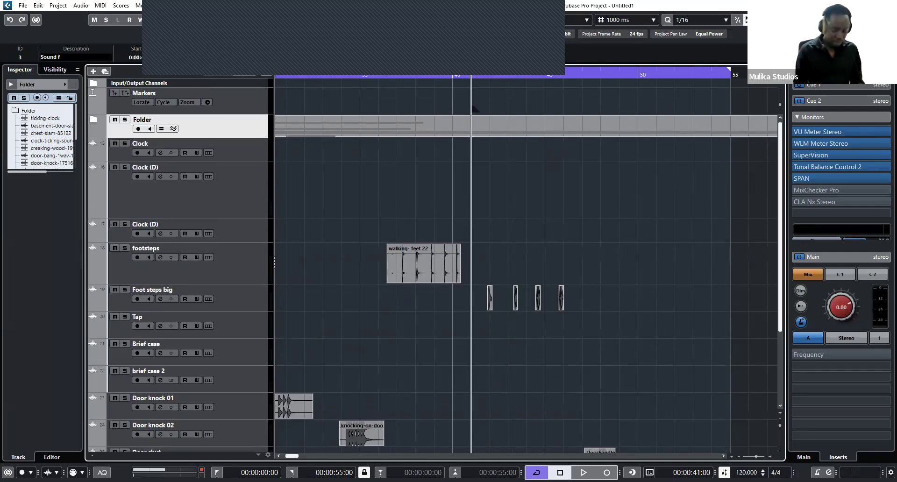
type("rom outside")
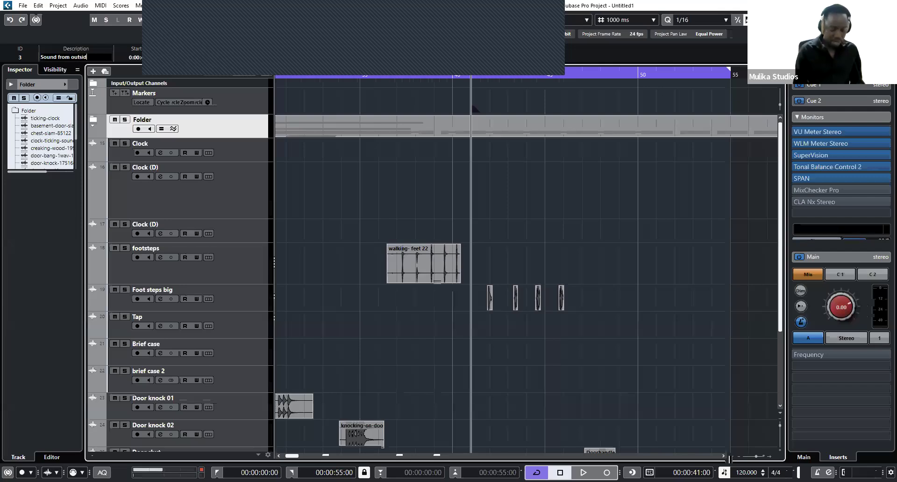
key("Return")
Play the arrangement from the start while reviewing the clip layout around the taps, knocks and footsteps.
key("space")
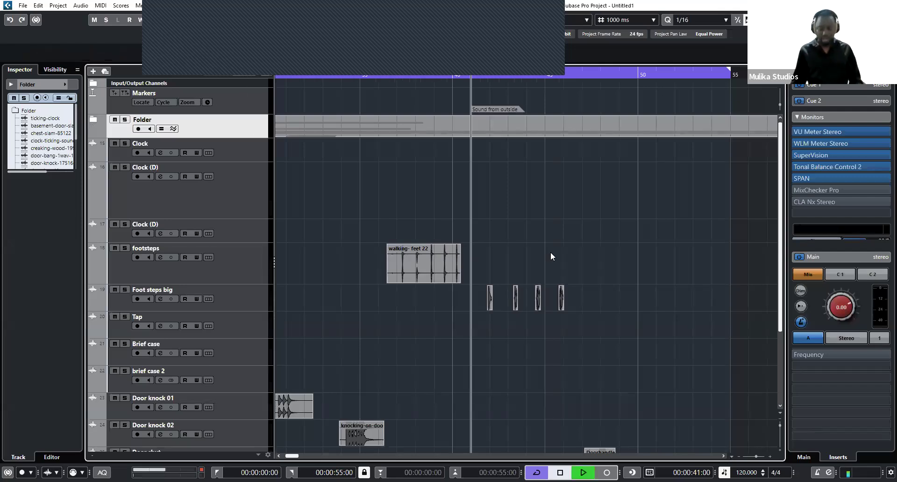
key("g")
key("g")
key("g")
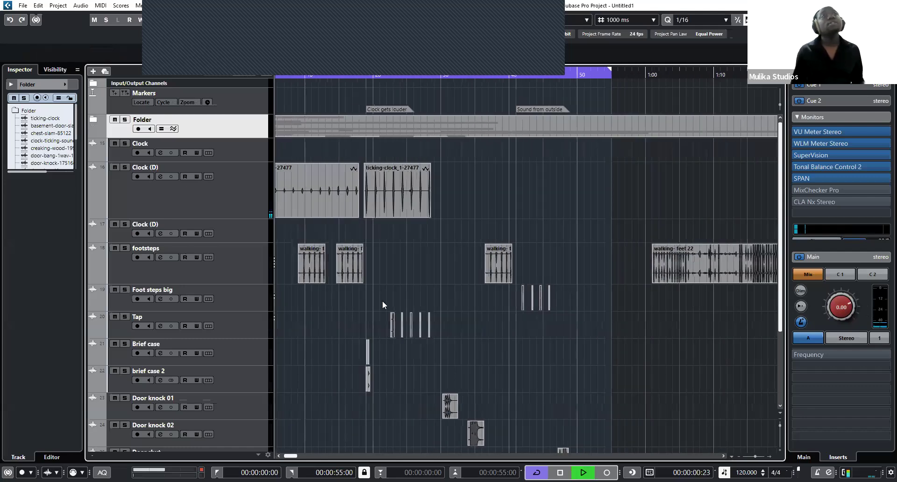
scroll(458, 276, "down", 3)
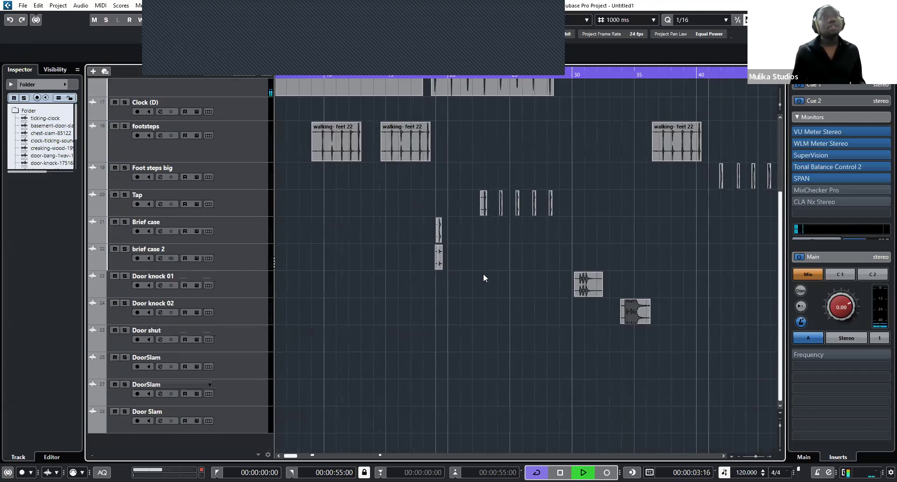
scroll(582, 268, "up", 4)
scroll(598, 274, "right", 5)
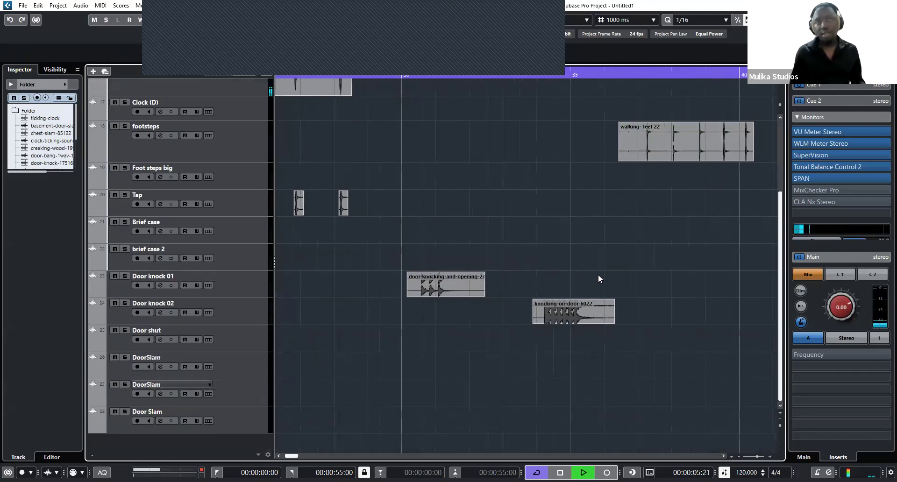
scroll(471, 272, "down", 1)
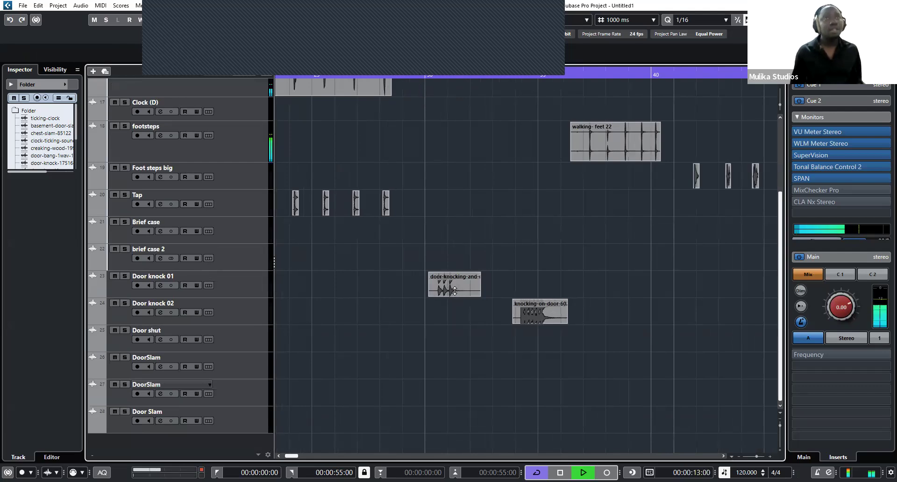
Lower the volume of the door-knocking clip on the Door knock 01 track and audition it from 30 s.
left_click_drag(455, 290, 464, 302)
key("space")
key("space")
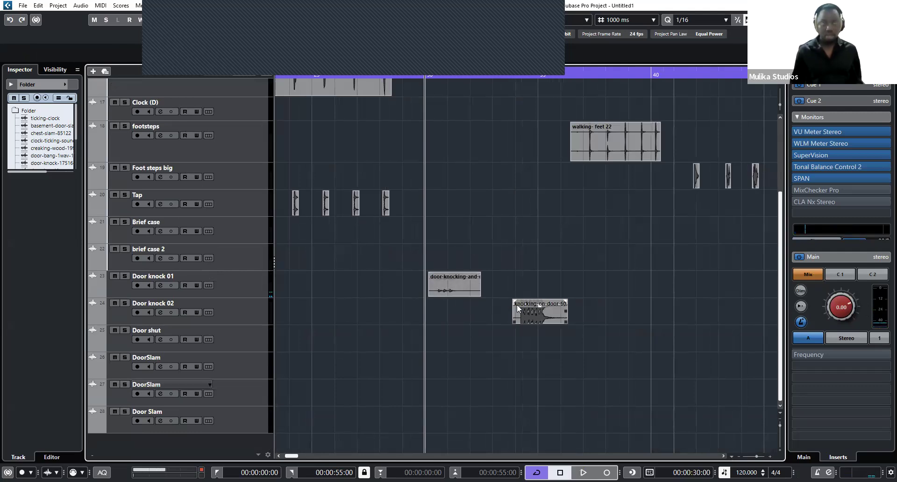
Return to the project start and play the complete arrangement again.
key("Home")
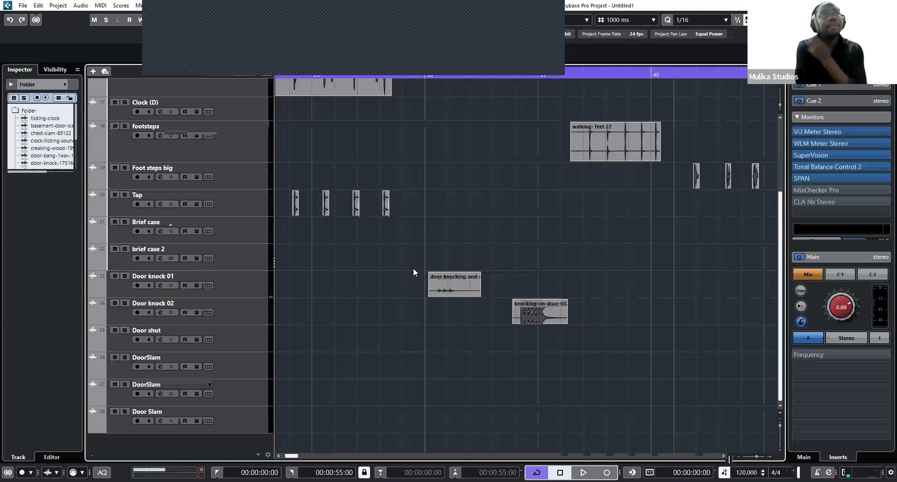
key("space")
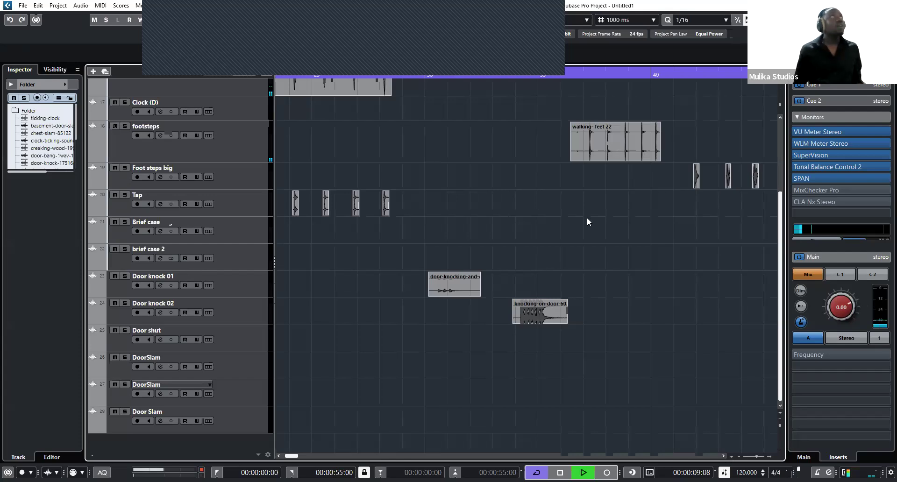
key("space")
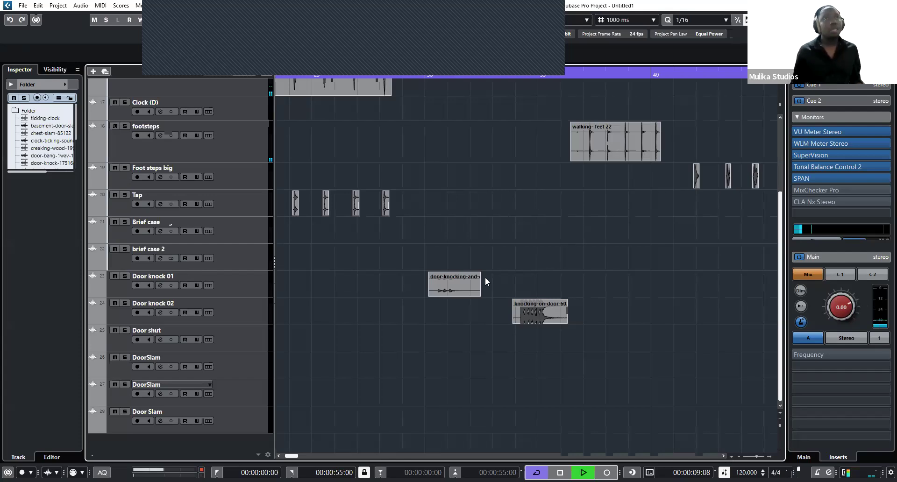
Restart playback from the project start, stop it, and set the playback position to 41 s before the big footsteps.
scroll(481, 277, "down", 3)
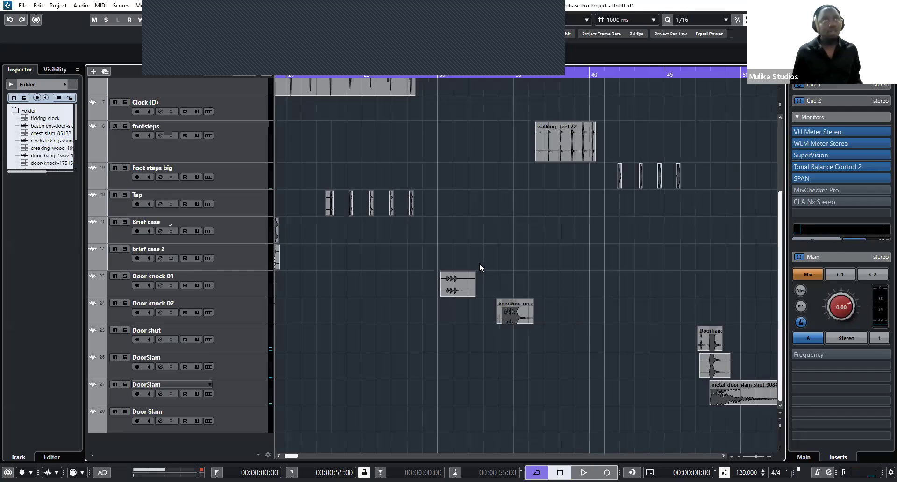
key("space")
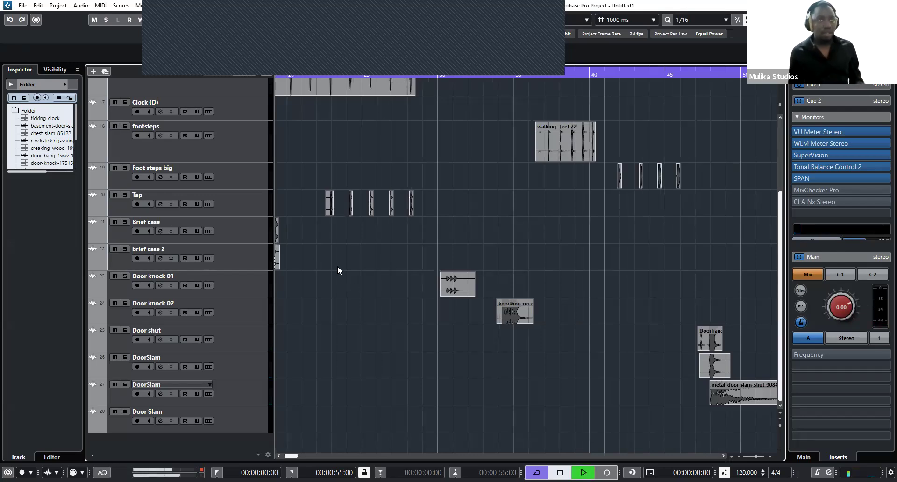
key("space")
key("h")
scroll(542, 228, "up", 1)
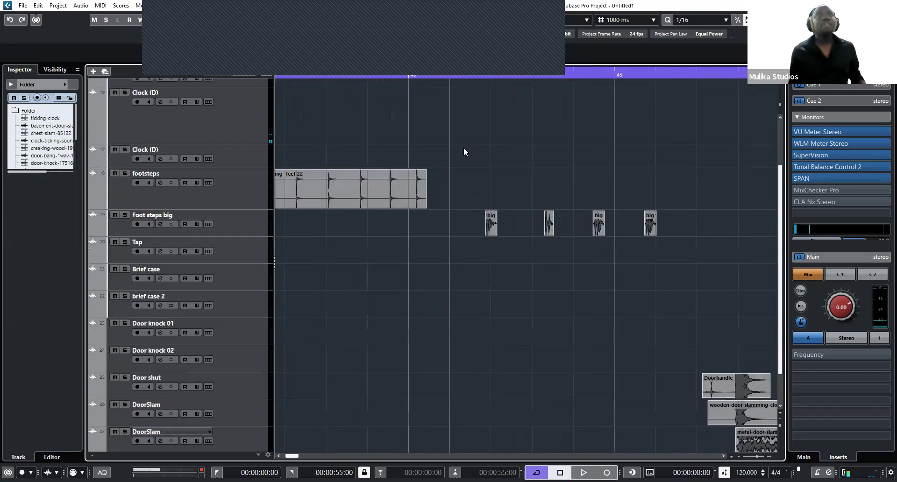
left_click(466, 75)
key("g")
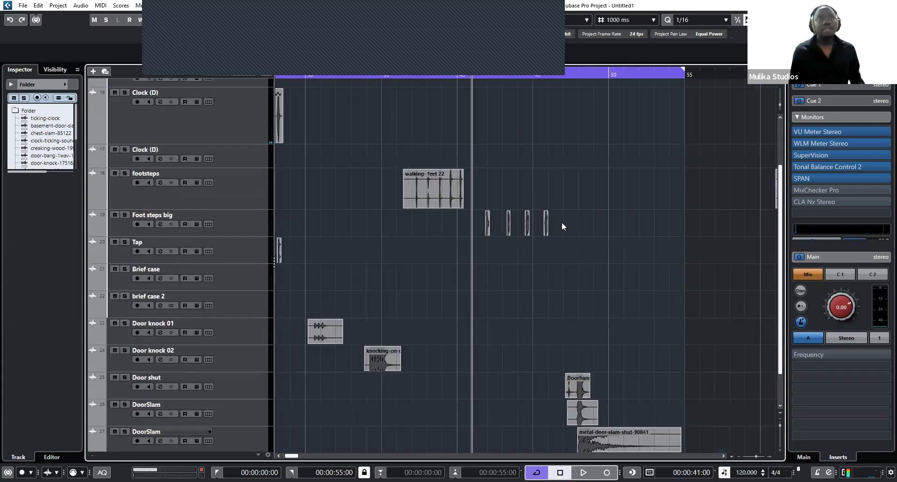
Select the Foot steps big track, return to the project start and examine the clip layout across the tracks.
left_click(246, 230)
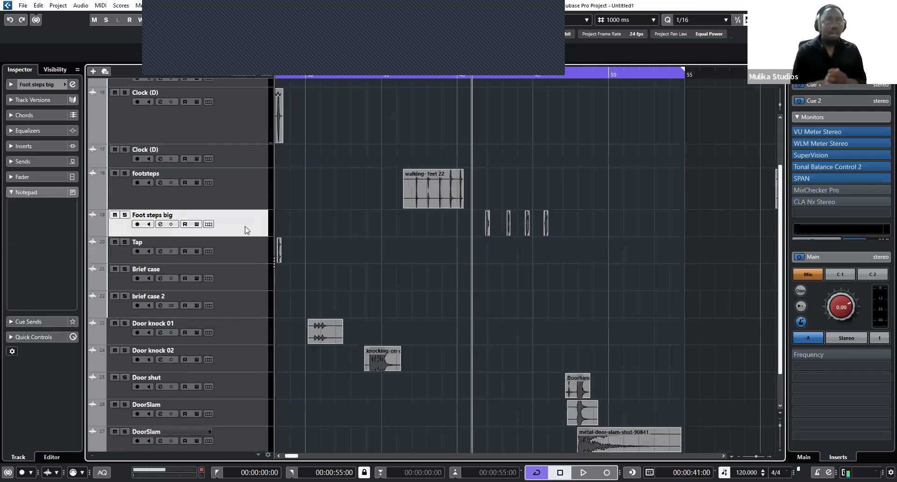
key("Home")
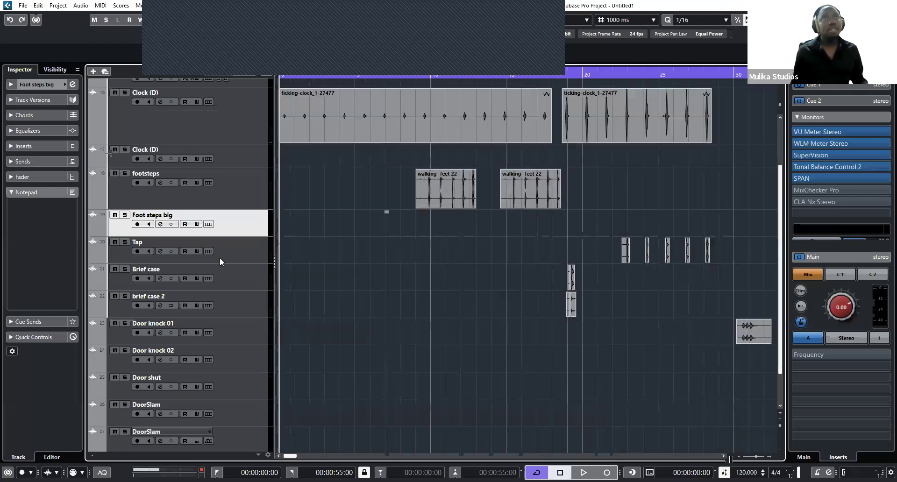
scroll(220, 259, "down", 2)
key("g")
key("g")
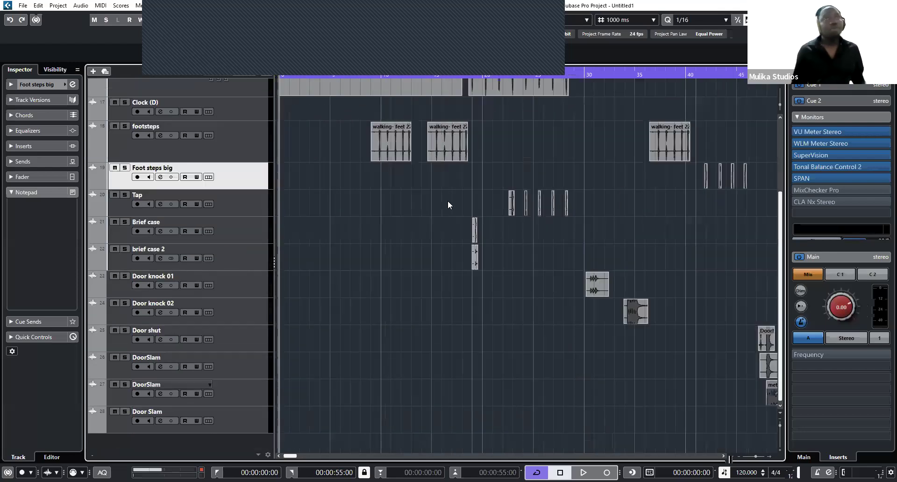
scroll(341, 195, "up", 4)
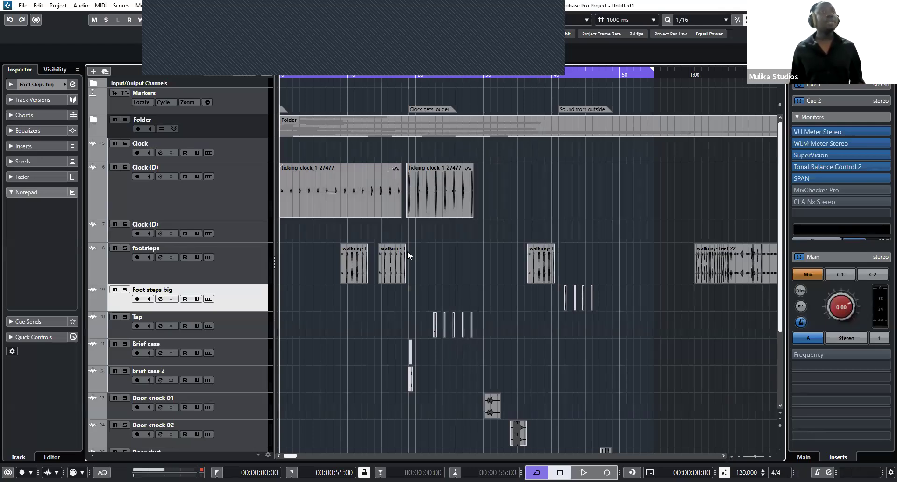
scroll(409, 253, "down", 5)
scroll(401, 270, "up", 3)
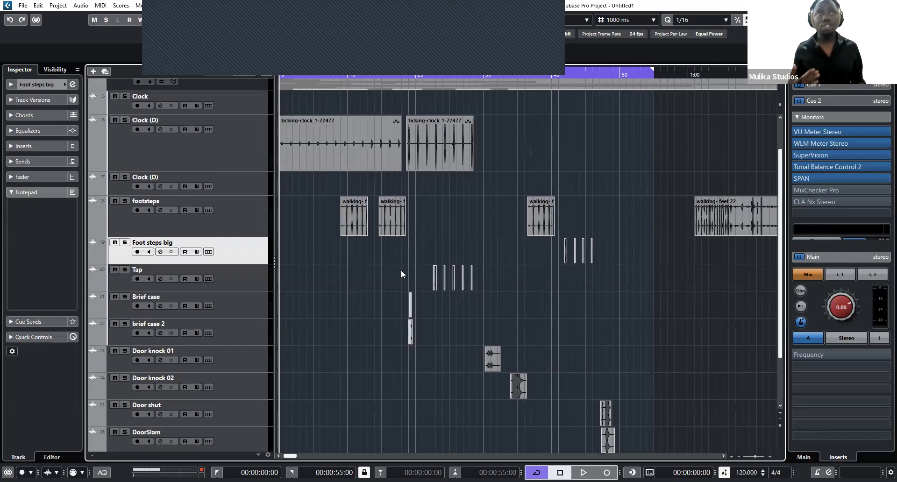
scroll(401, 270, "down", 3)
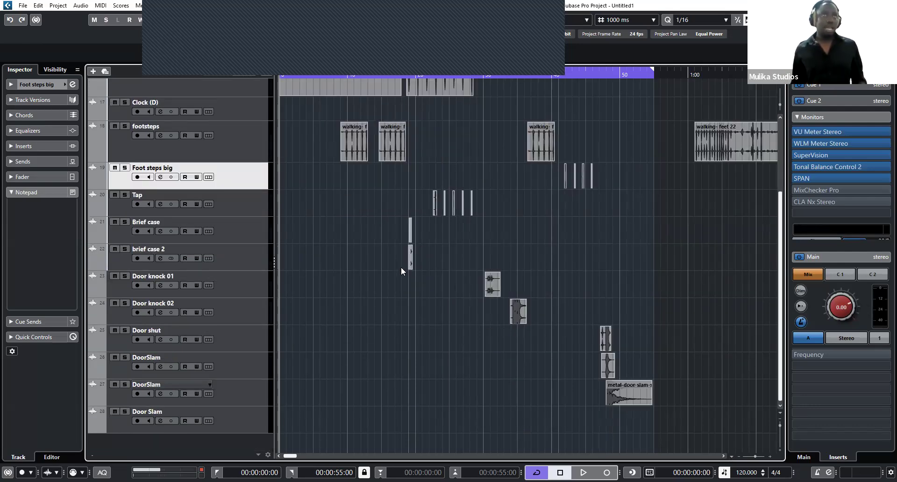
Expand the source Folder and copy the creaking-wood-199971 clip.
scroll(319, 200, "up", 5)
left_click(94, 121)
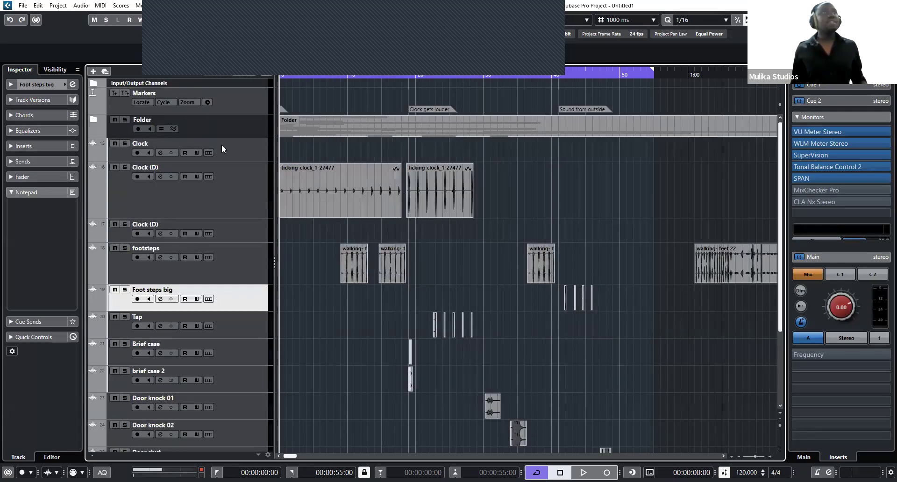
scroll(391, 161, "up", 3)
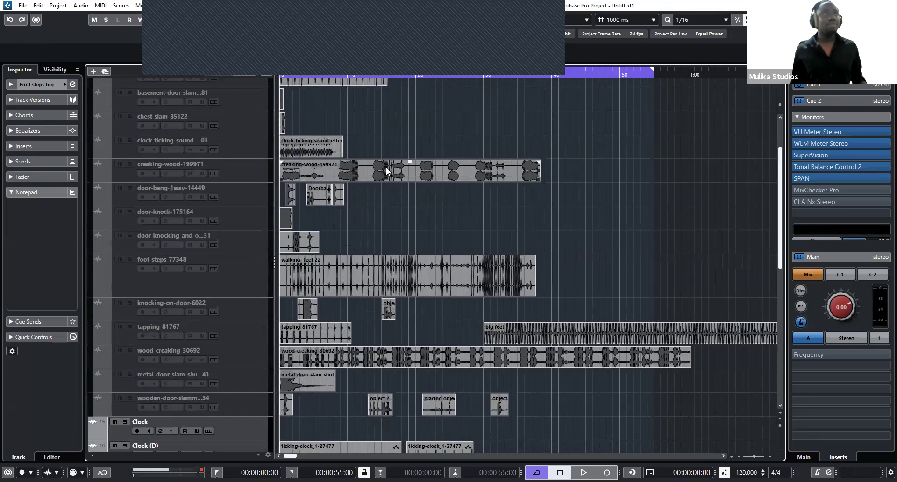
left_click(398, 172)
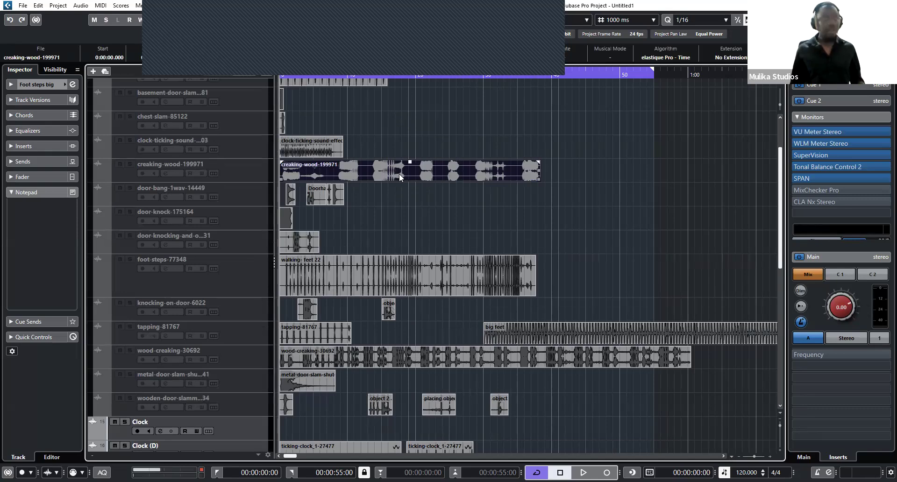
scroll(422, 176, "down", 12)
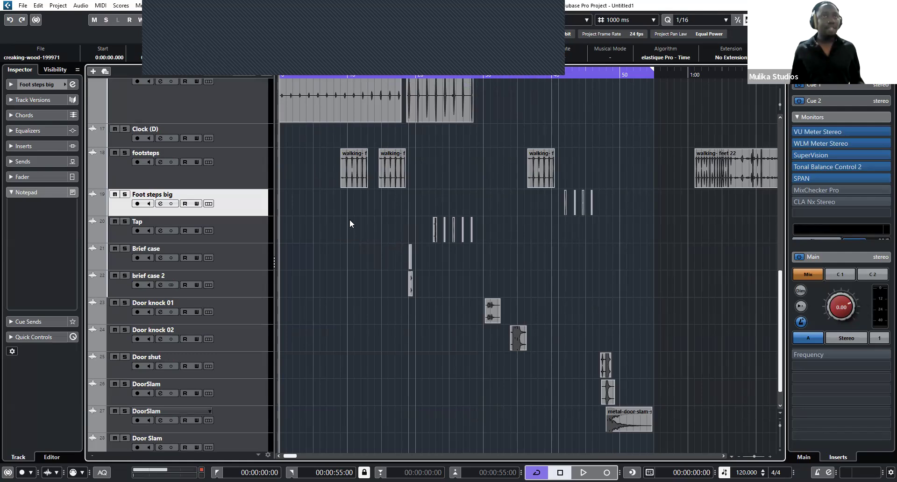
Add one mono audio track named "Floor" below the Foot steps big track, routed to Stereo Out.
scroll(215, 298, "down", 1)
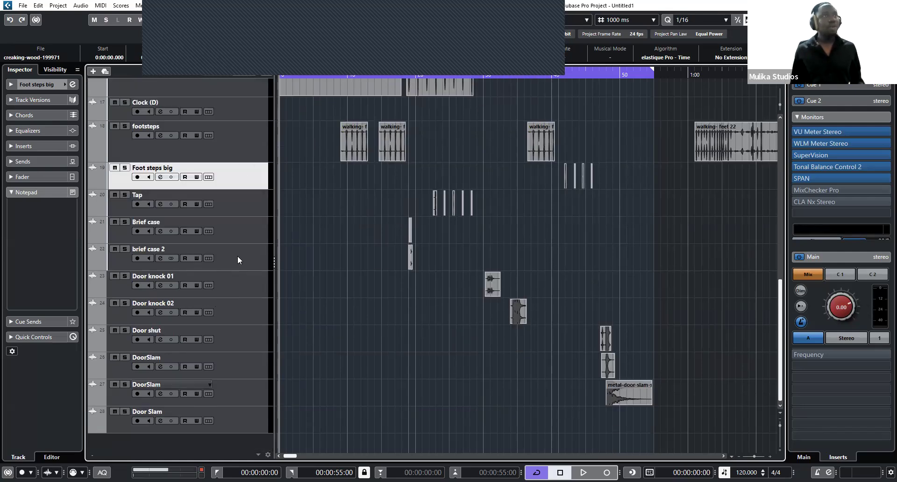
left_click(304, 114)
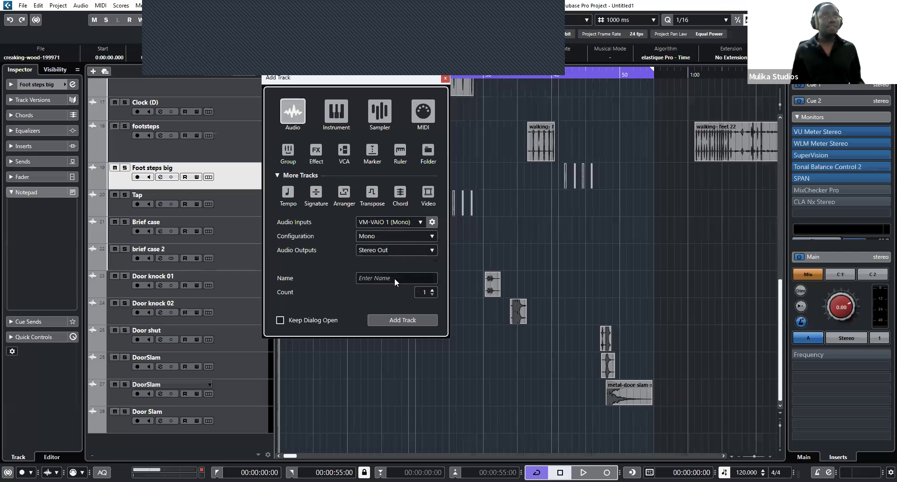
left_click(395, 278)
type("Floor")
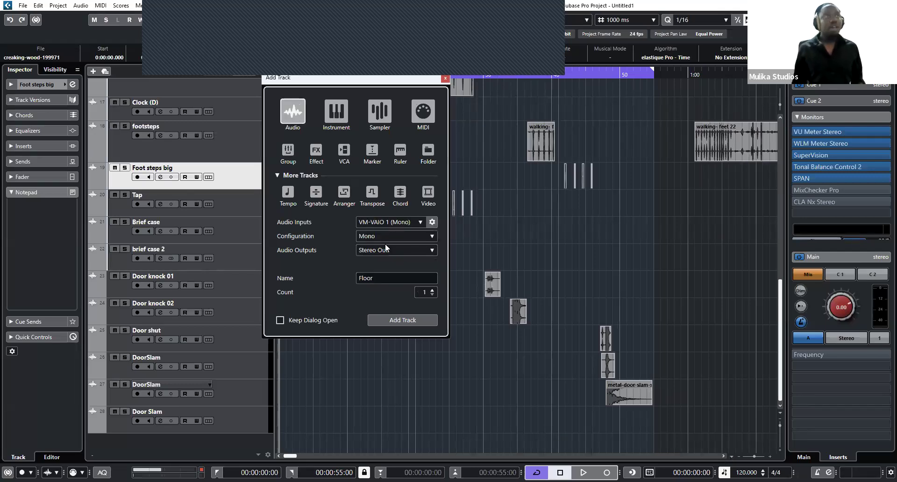
key("Return")
key("g")
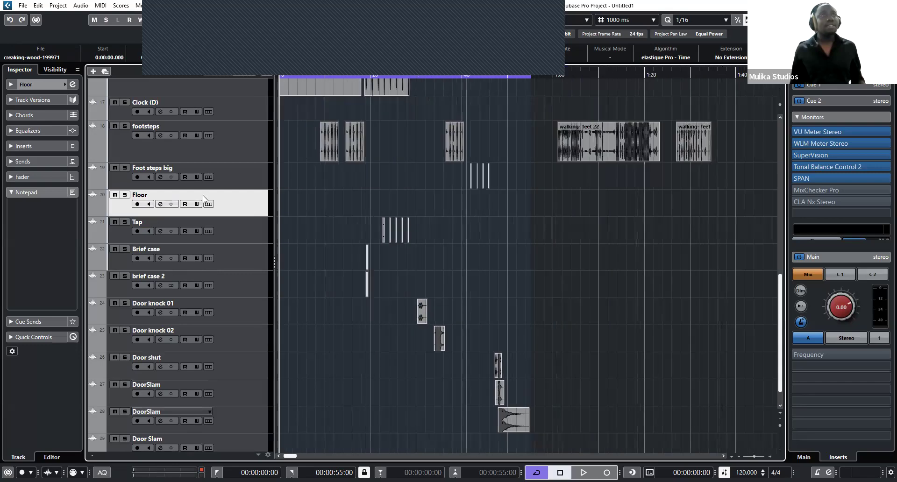
Paste the creaking-wood clip at 23 s on the Floor track, shorten it to about 8 s and audition it.
left_click(403, 205)
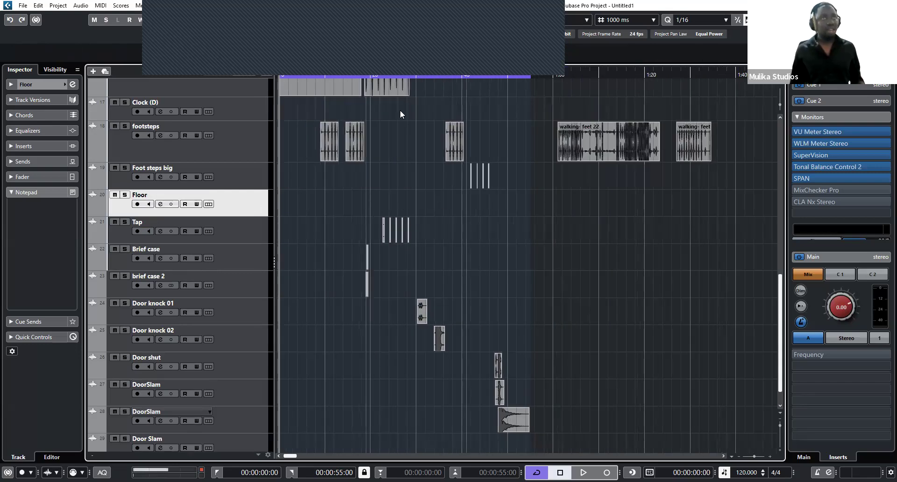
left_click_drag(415, 75, 363, 209)
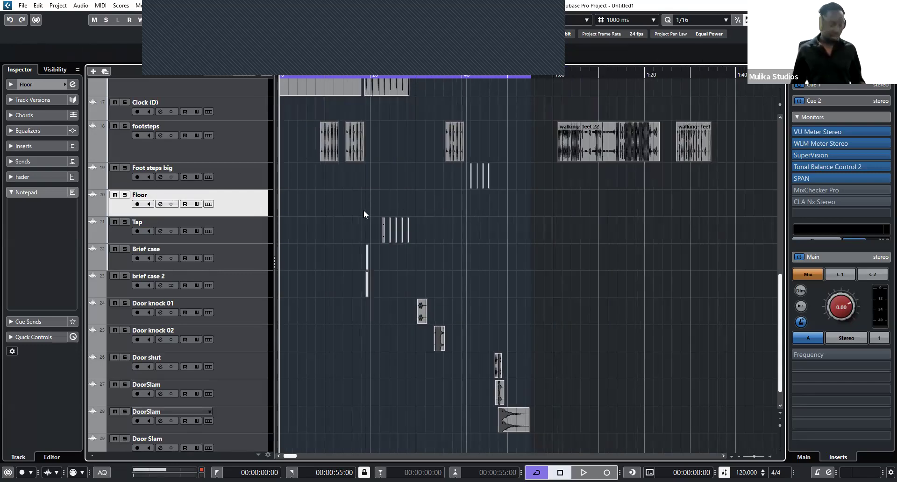
key("ctrl+v")
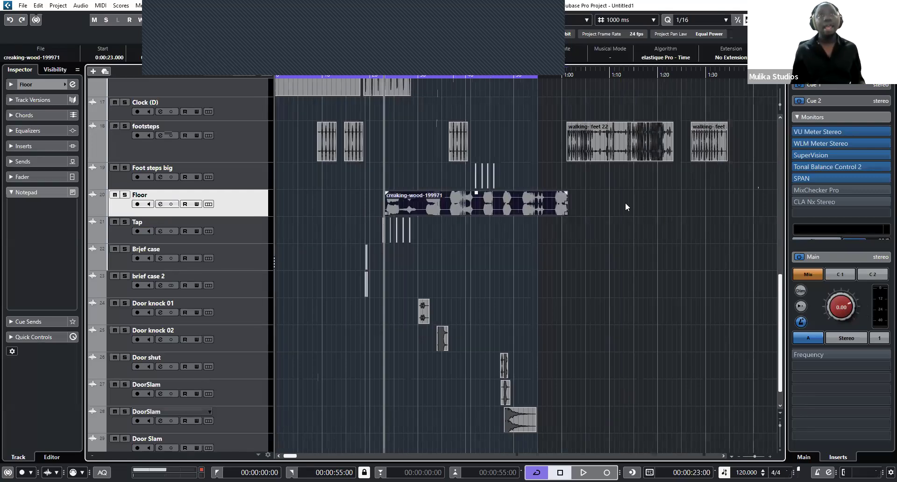
key("h")
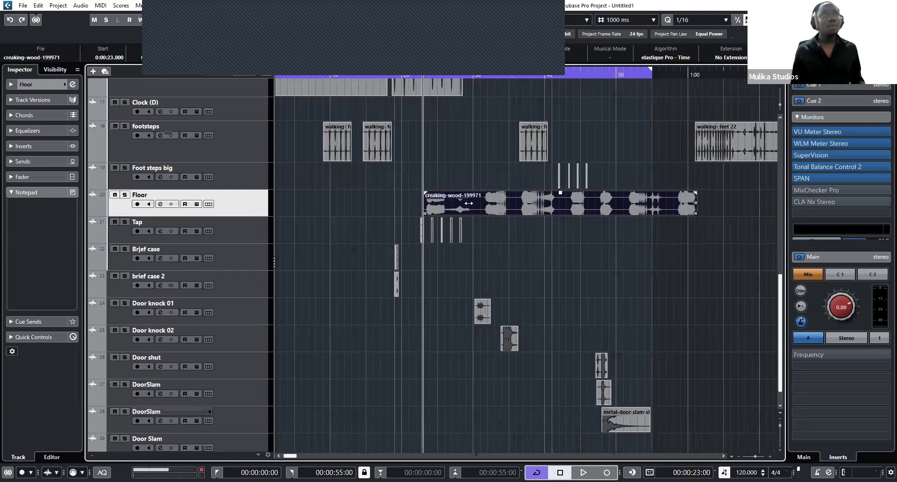
key("space")
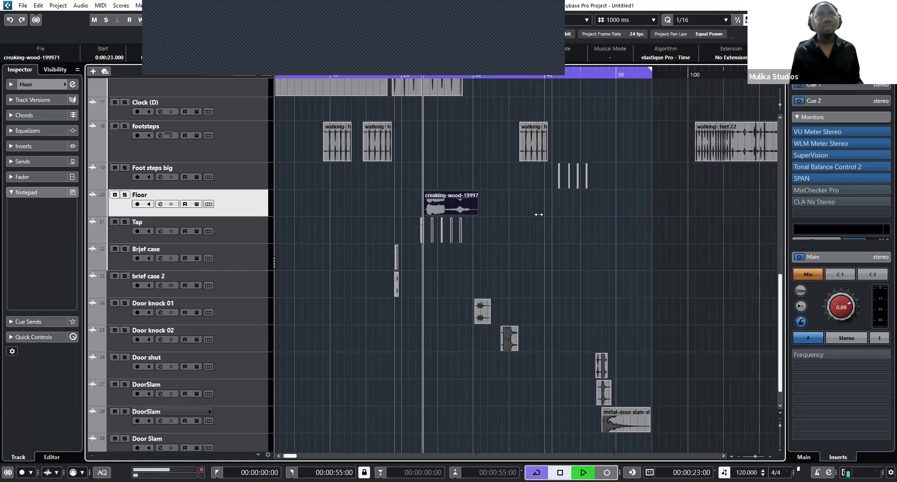
Move the creaking-wood clip to 29.217 s, trim it to about 3 s and lower its volume.
key("h")
left_click_drag(617, 211, 486, 213)
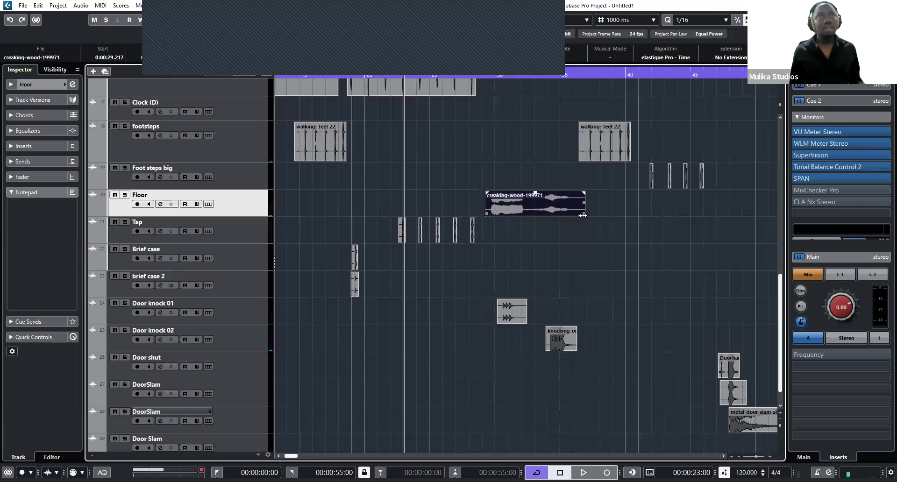
left_click_drag(583, 215, 504, 211)
Audition the trimmed creak together with the first door knock from 30 s.
key("space")
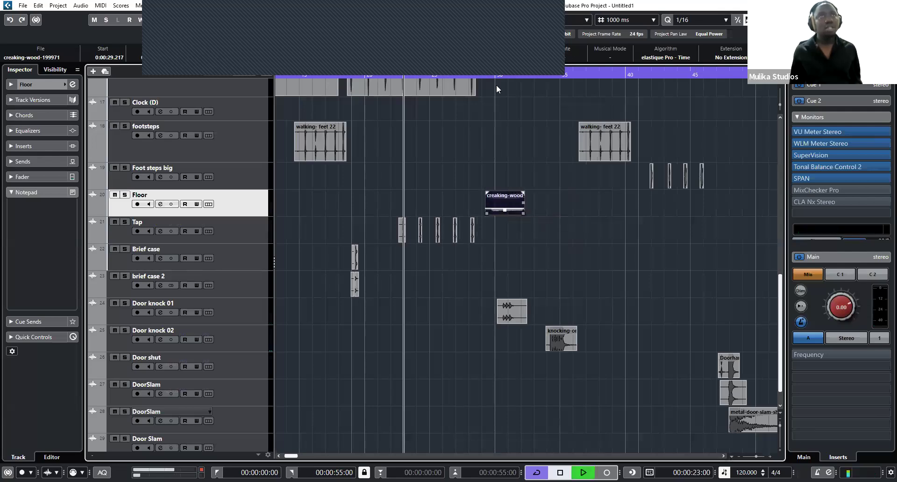
left_click(491, 75)
key("h")
key("g")
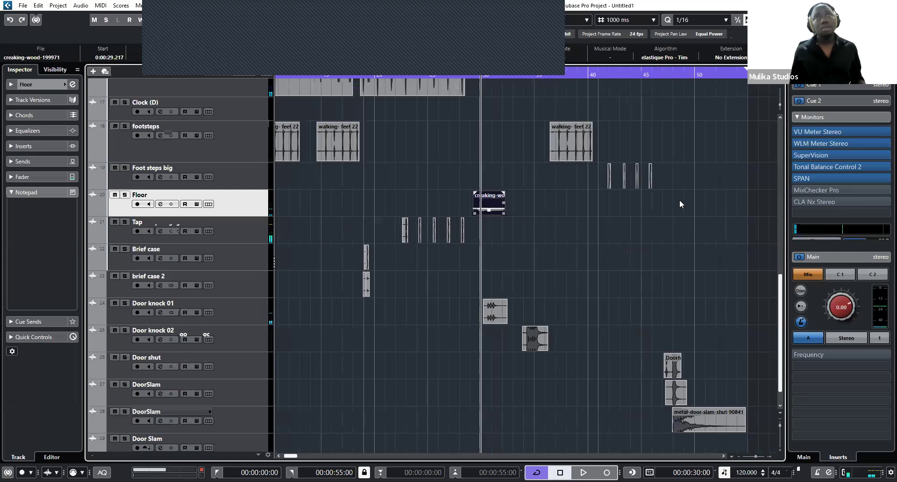
key("g")
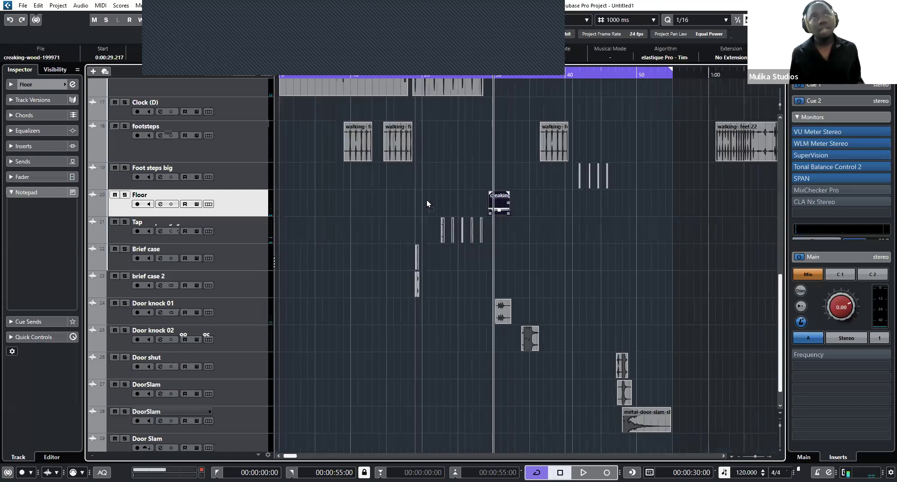
Reposition the creaking-wood clip on the Floor track to 40.206 s, between the walking feet and the big footsteps.
left_click_drag(427, 200, 338, 196)
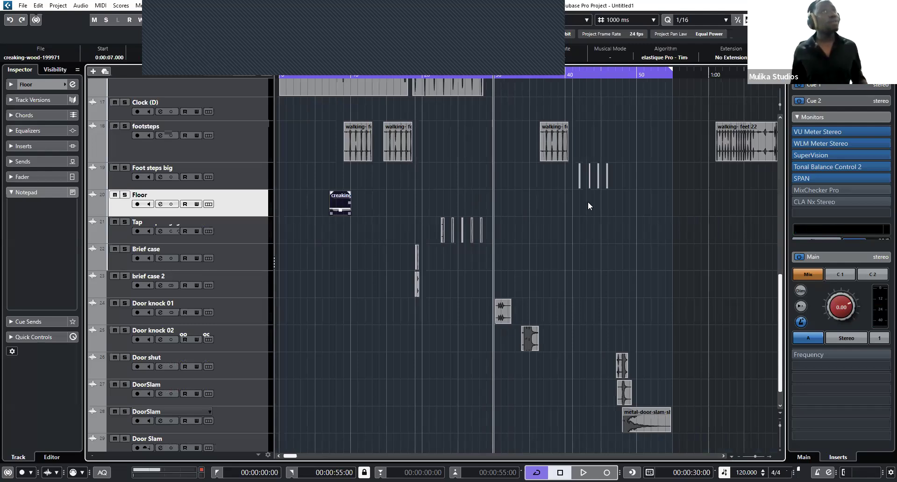
key("h")
key("ctrl+v")
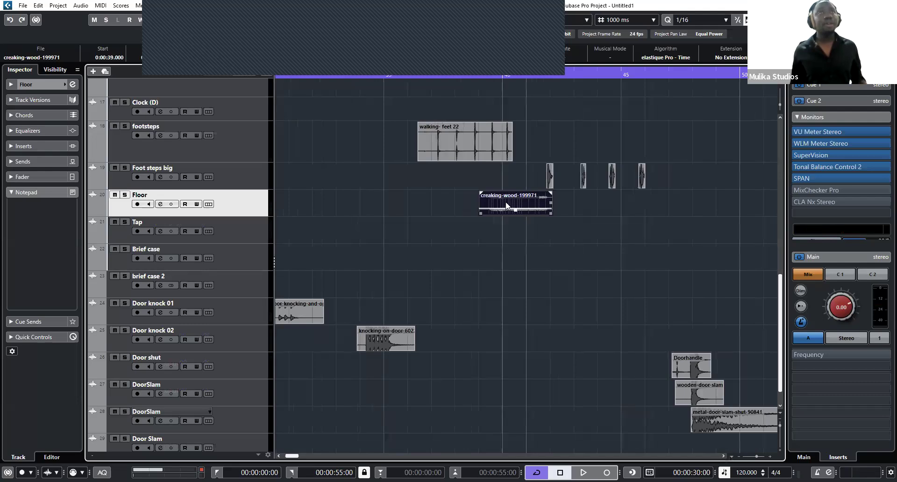
key("g")
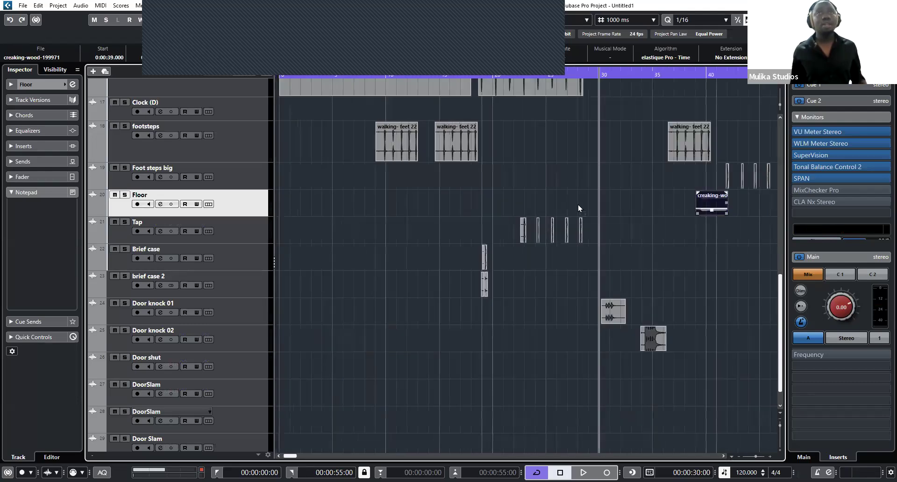
key("h")
key("h")
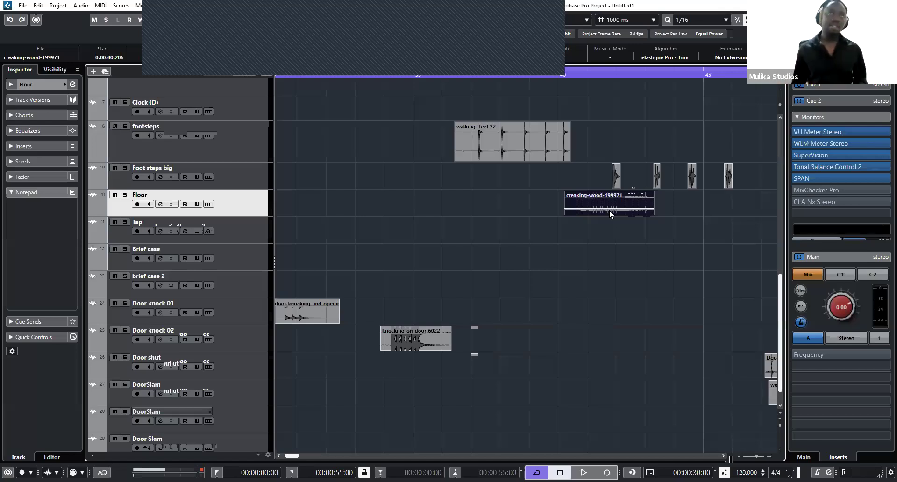
Select the big footstep clips and insert a Frequency EQ on the Foot steps big track's channel.
scroll(557, 200, "down", 3)
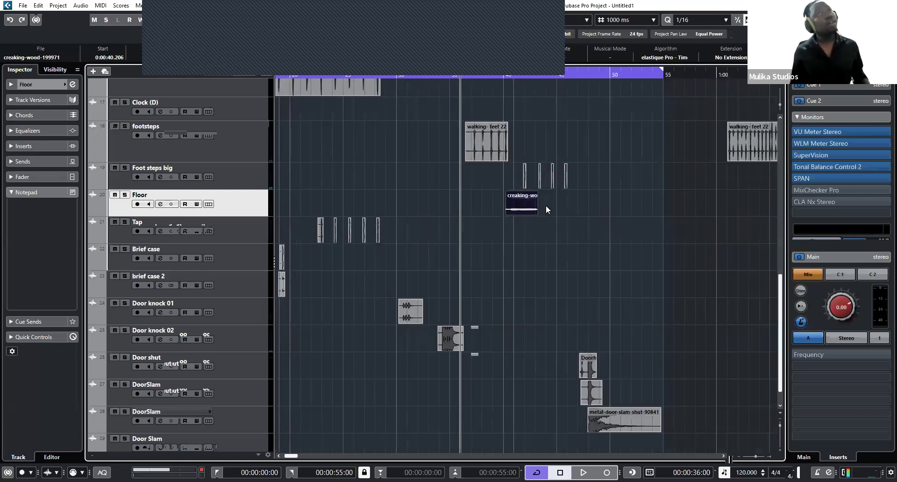
scroll(546, 205, "up", 3)
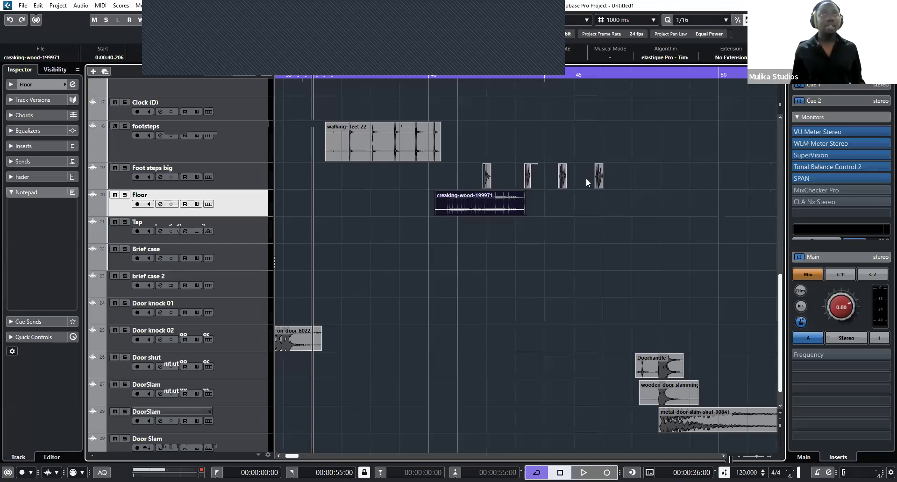
left_click_drag(603, 178, 438, 180)
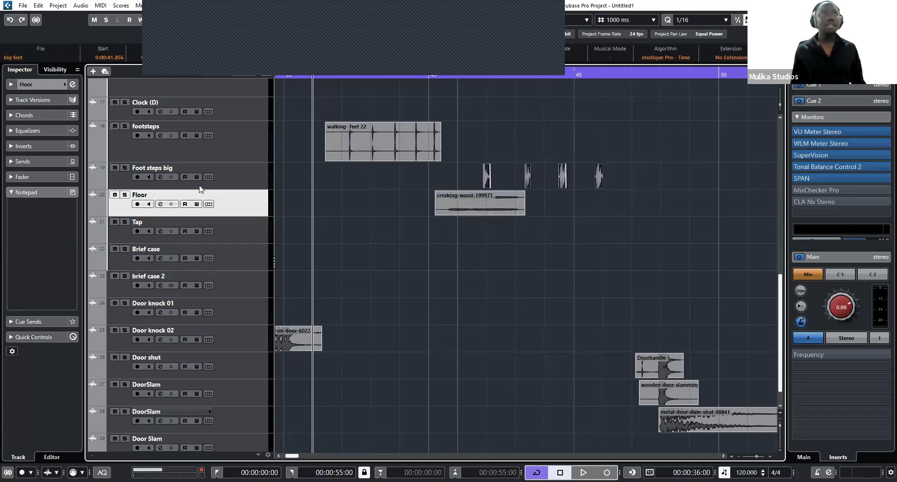
left_click(160, 178)
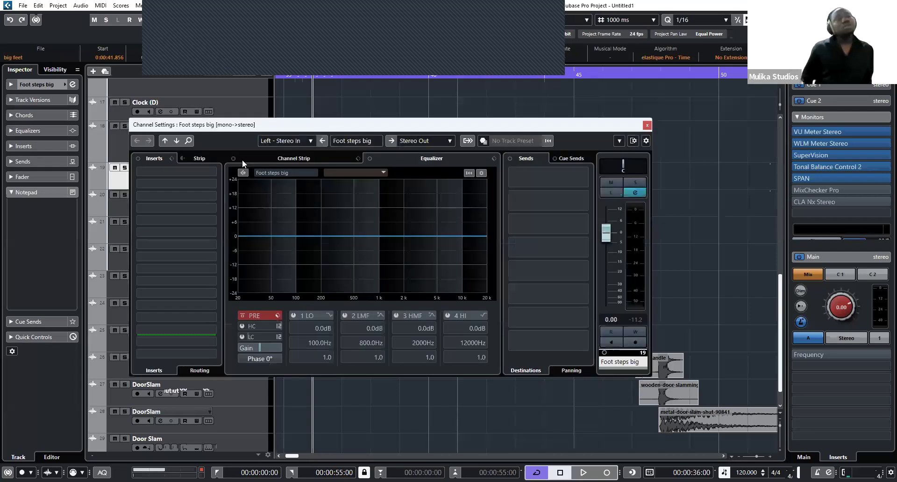
left_click(196, 170)
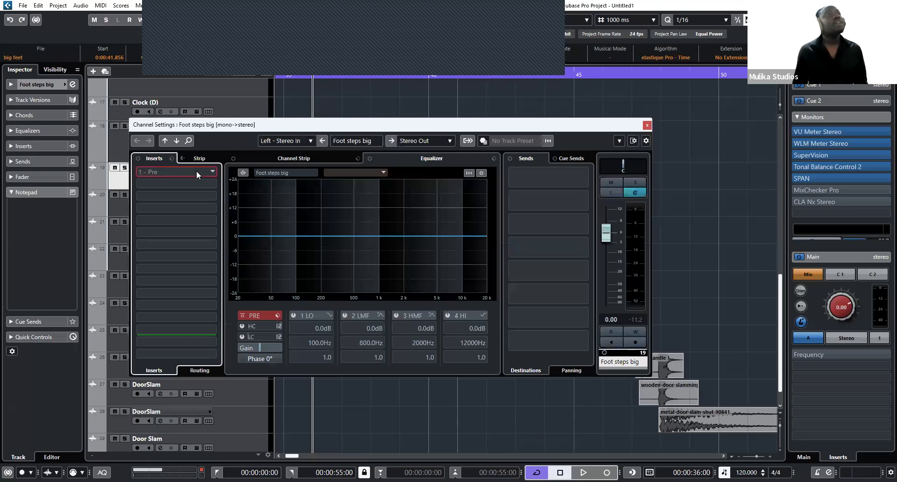
type("fre")
key("Return")
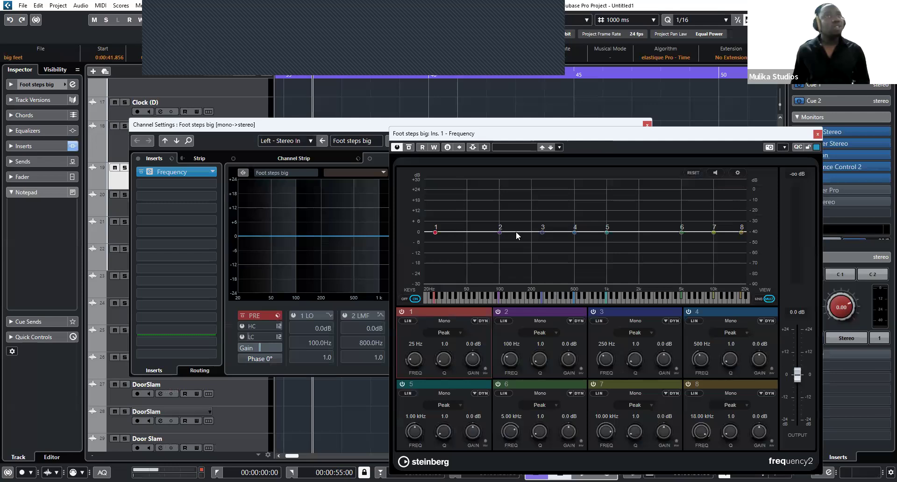
Boost EQ band 6 by about 9.6 dB around 6.37 kHz on the big footsteps and close the channel settings.
left_click_drag(531, 134, 366, 135)
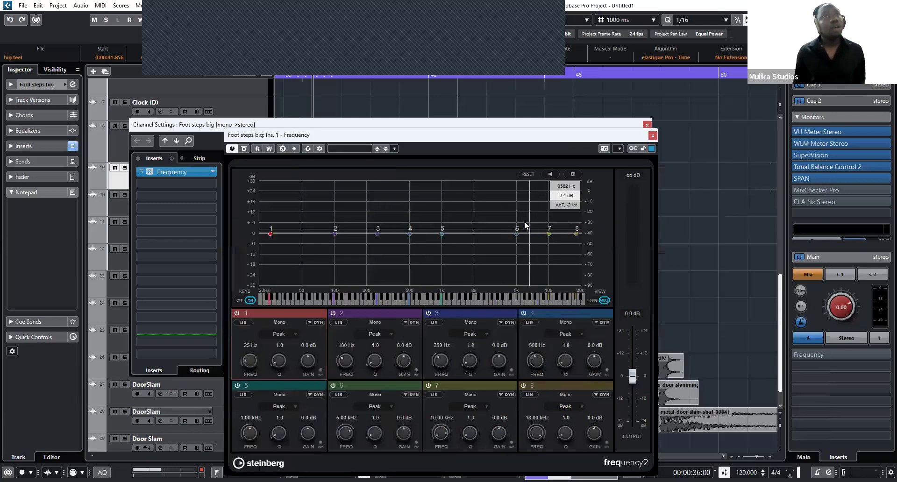
mouse_move(522, 217)
left_mouse_down()
mouse_move(524, 207)
mouse_move(527, 248)
mouse_move(522, 214)
left_mouse_up()
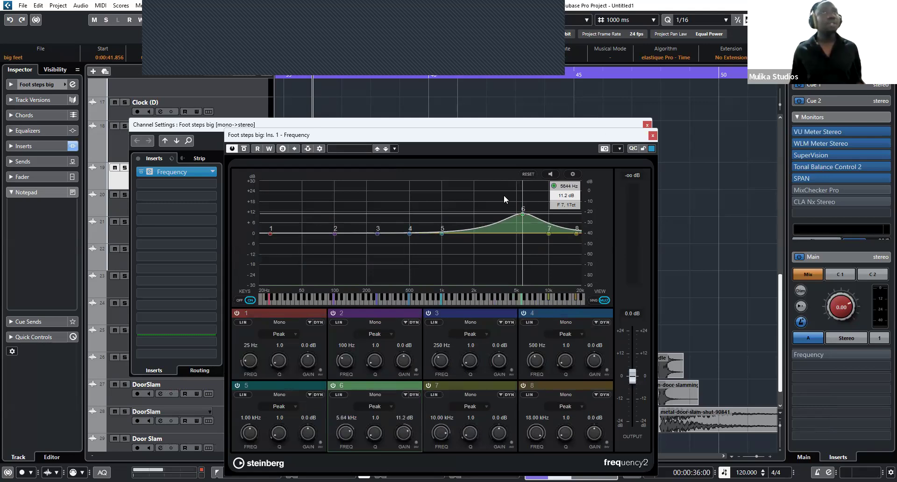
left_click(633, 134)
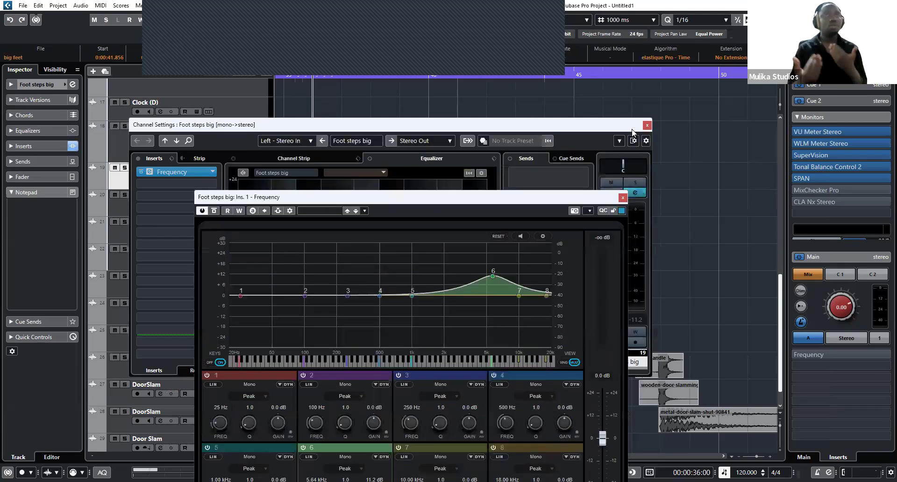
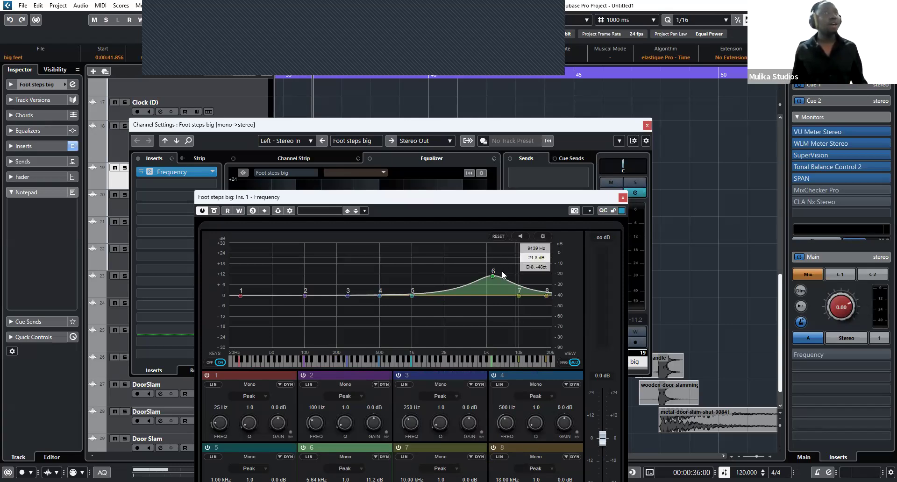
left_click_drag(490, 315, 498, 278)
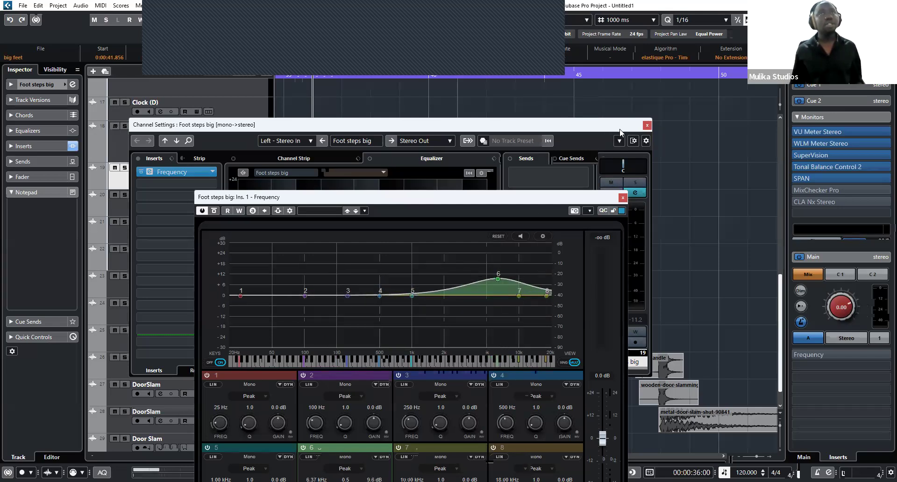
left_click(646, 126)
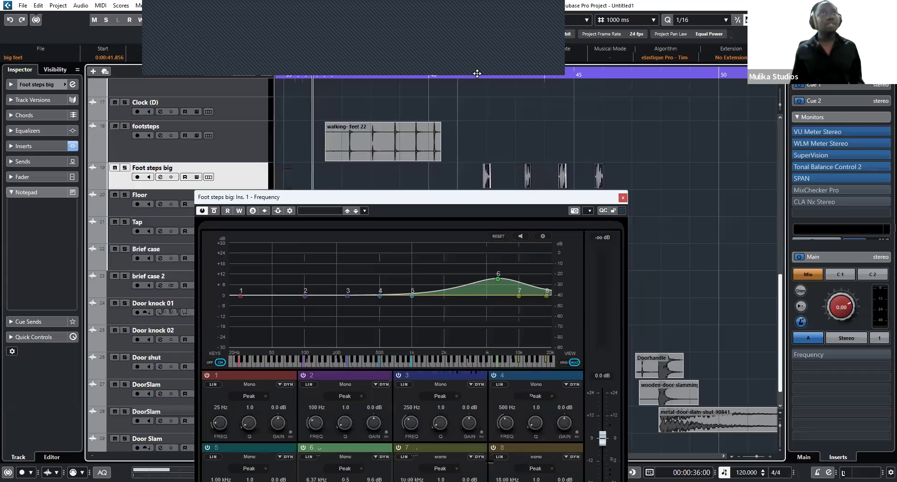
Play the big footsteps while pulling EQ band 6 down to about -21.8 dB around 7.33 kHz.
left_click(486, 75)
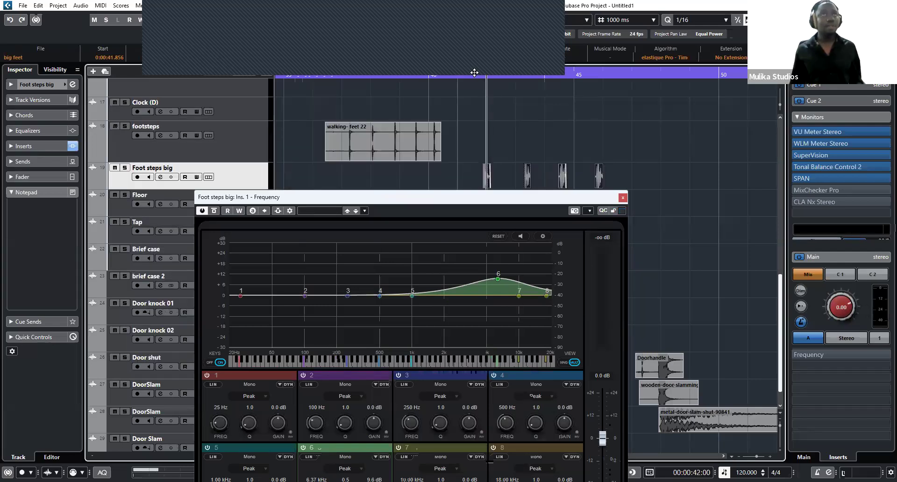
scroll(485, 154, "up", 1)
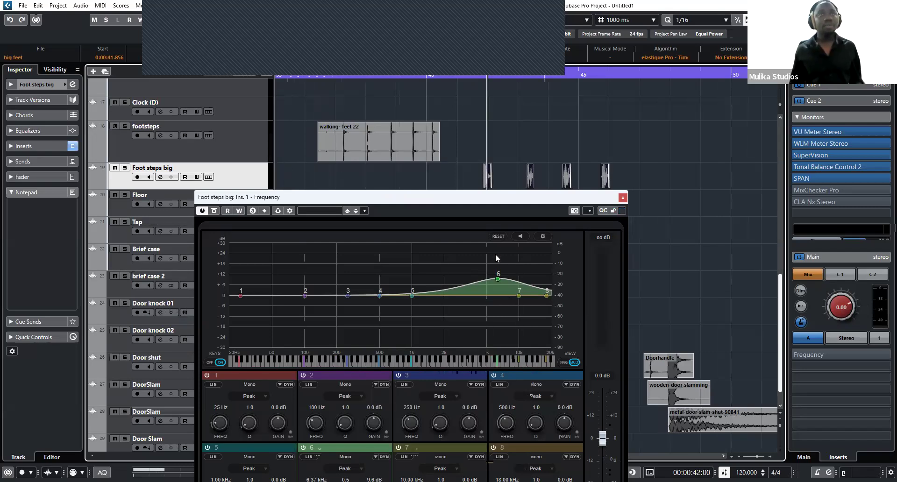
left_click_drag(498, 251, 504, 332)
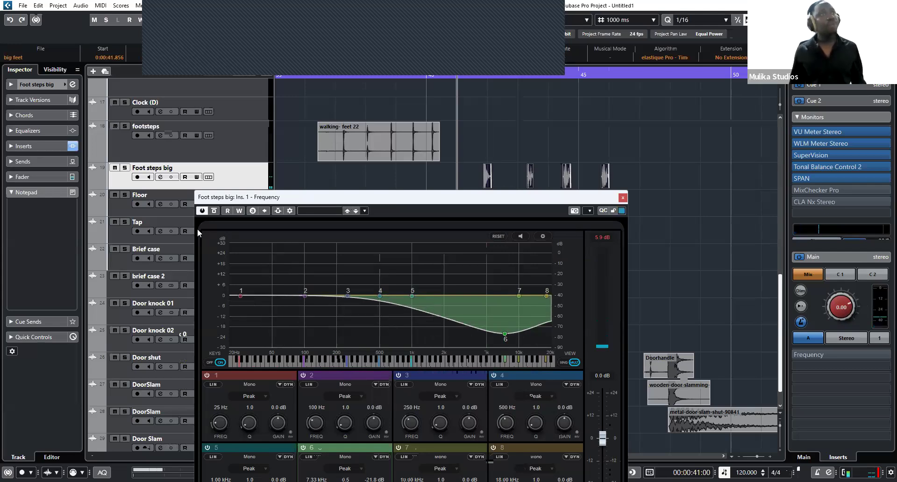
Change EQ band 1 to a Cut 24 filter at about 110 Hz and close the EQ.
left_click_drag(347, 202, 316, 145)
left_click_drag(210, 238, 204, 281)
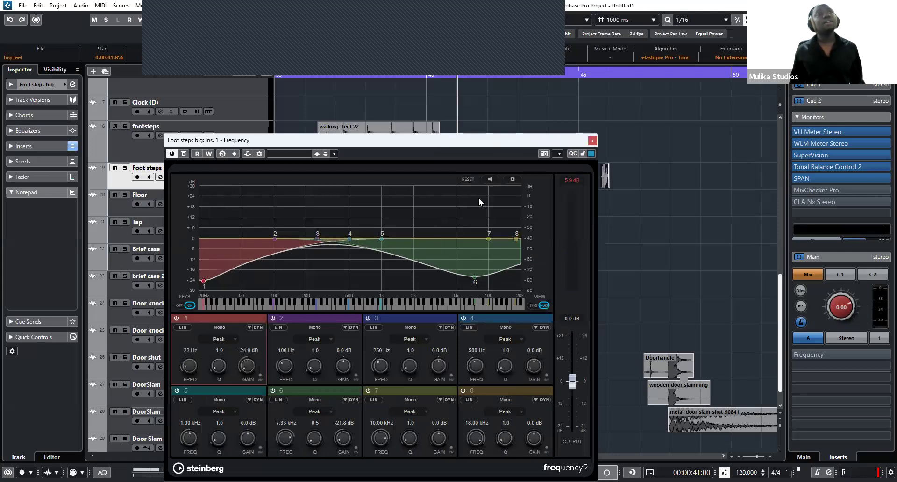
left_click_drag(478, 146, 513, 193)
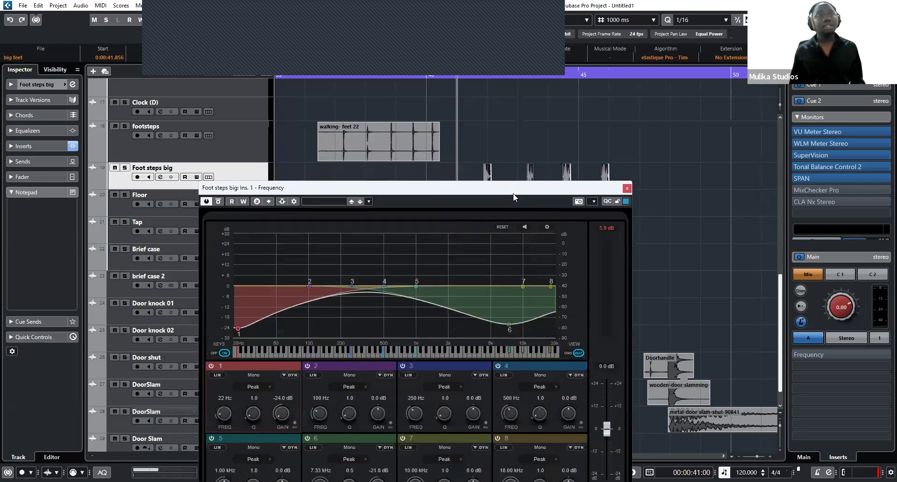
left_click(257, 391)
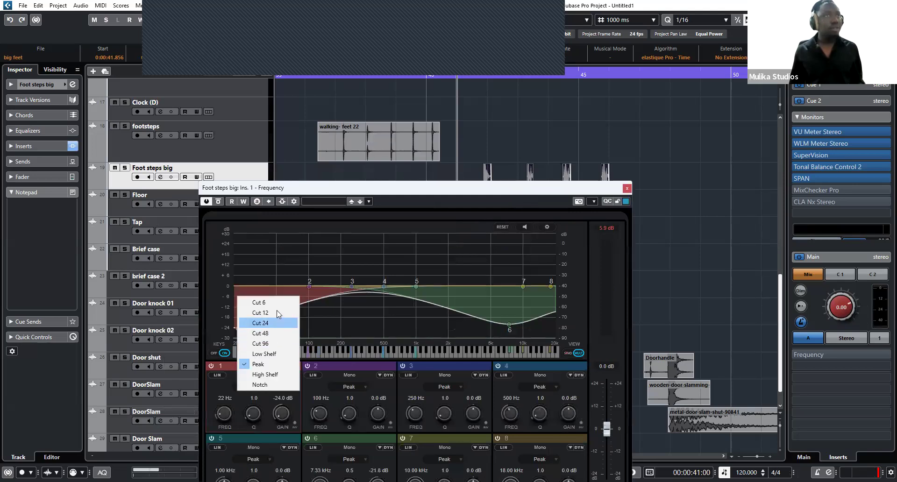
left_click(273, 323)
left_click_drag(237, 328, 330, 318)
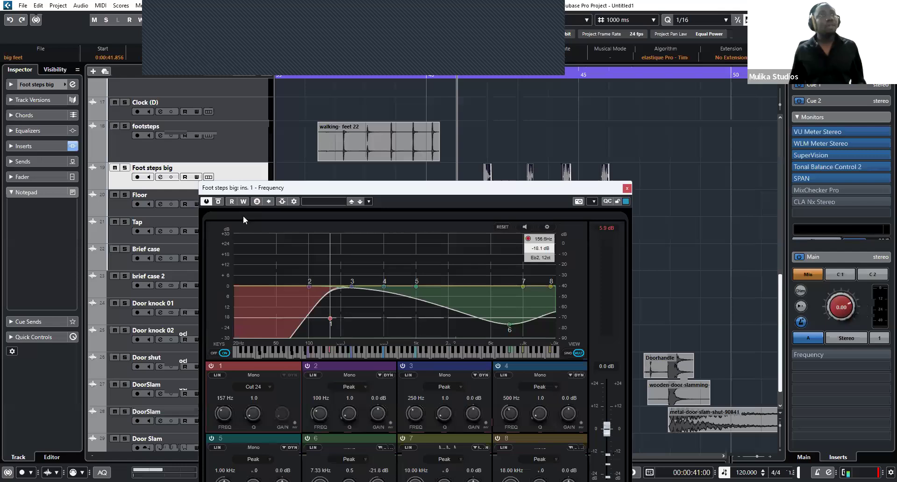
left_click_drag(330, 318, 313, 313)
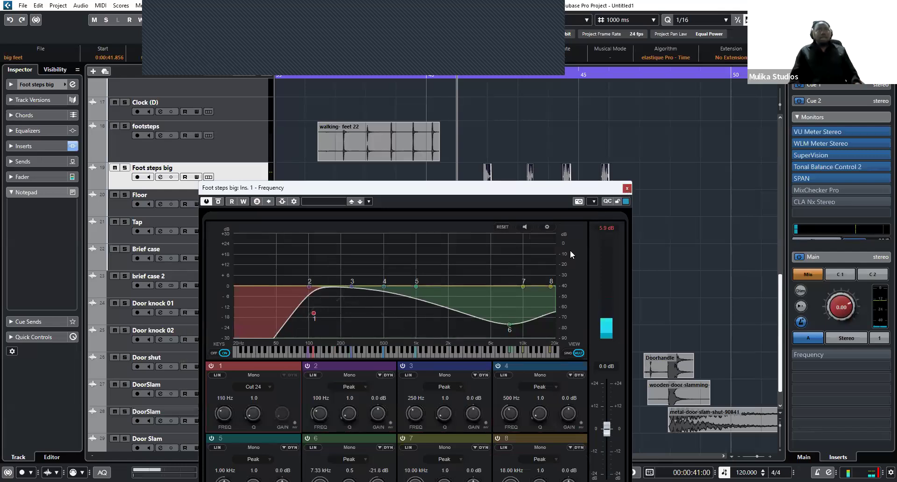
left_click(628, 188)
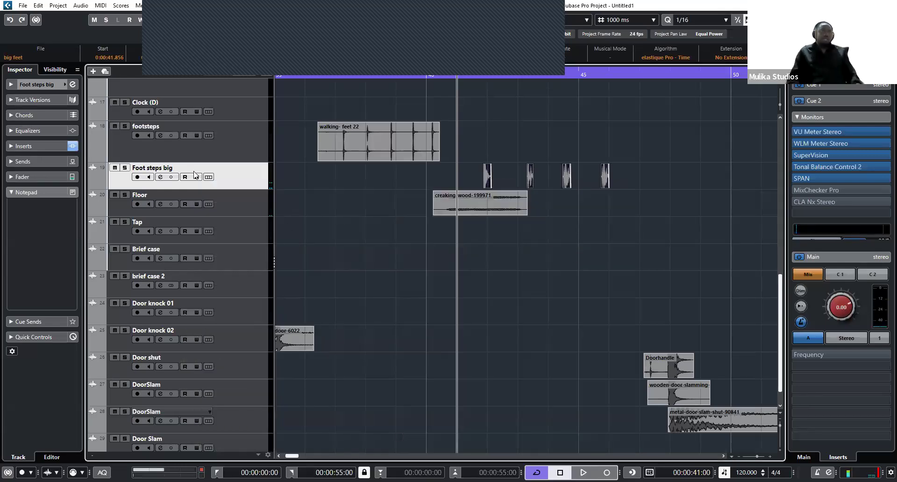
Add TrueVerb Mono as the second insert on the Foot steps big channel.
left_click(163, 178)
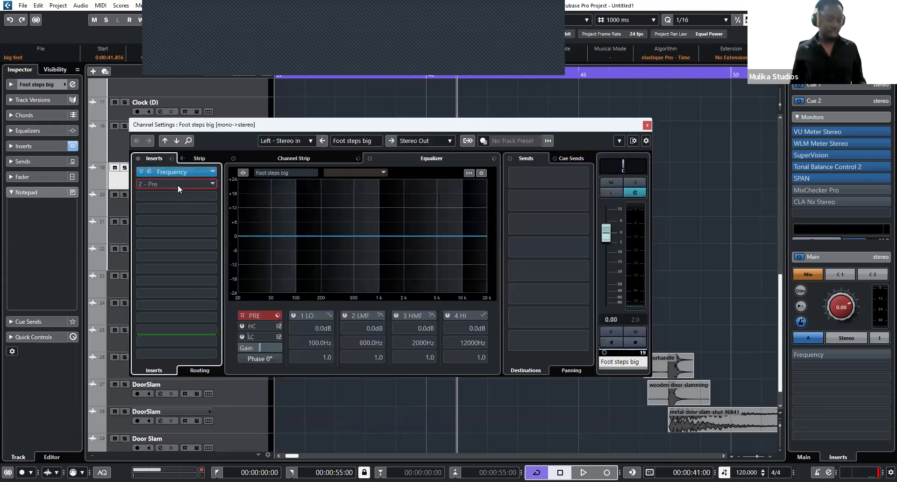
left_click(177, 184)
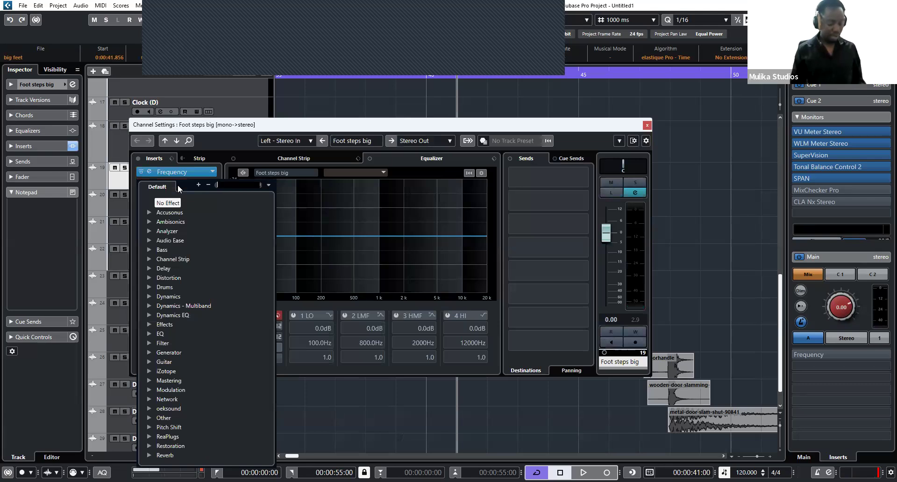
type("tur")
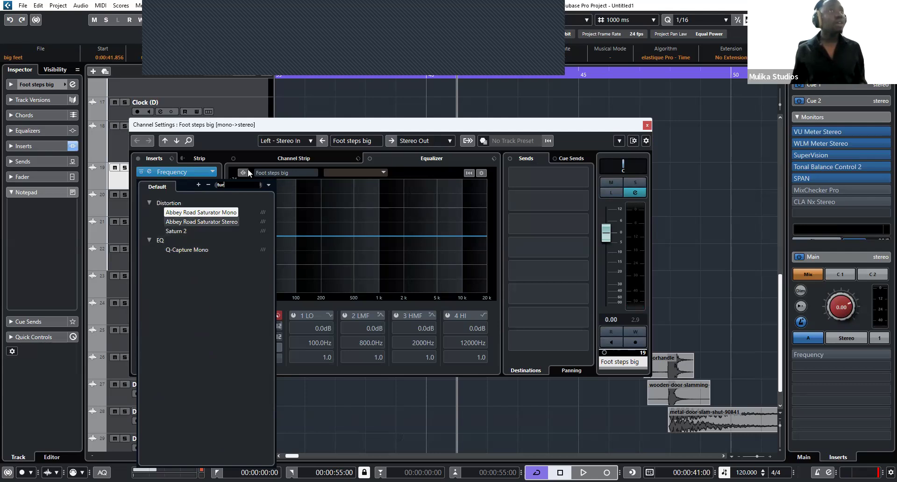
key("BackSpace")
key("BackSpace")
key("BackSpace")
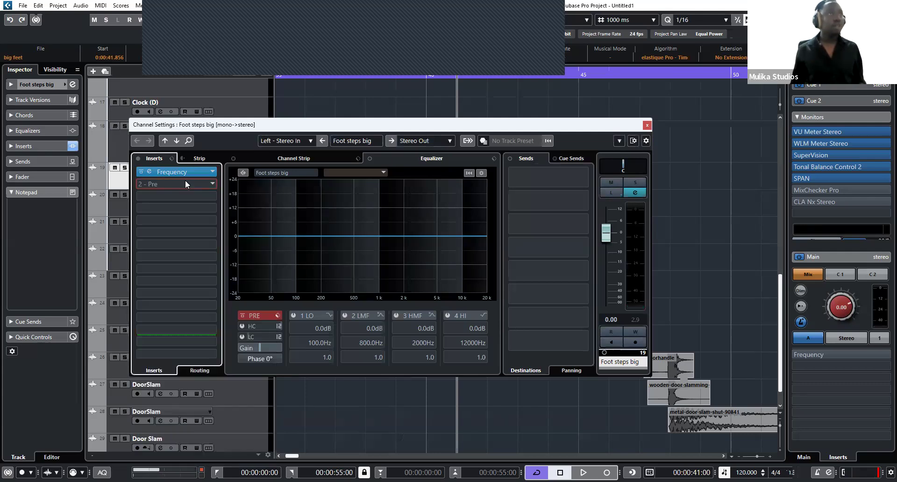
type("truev")
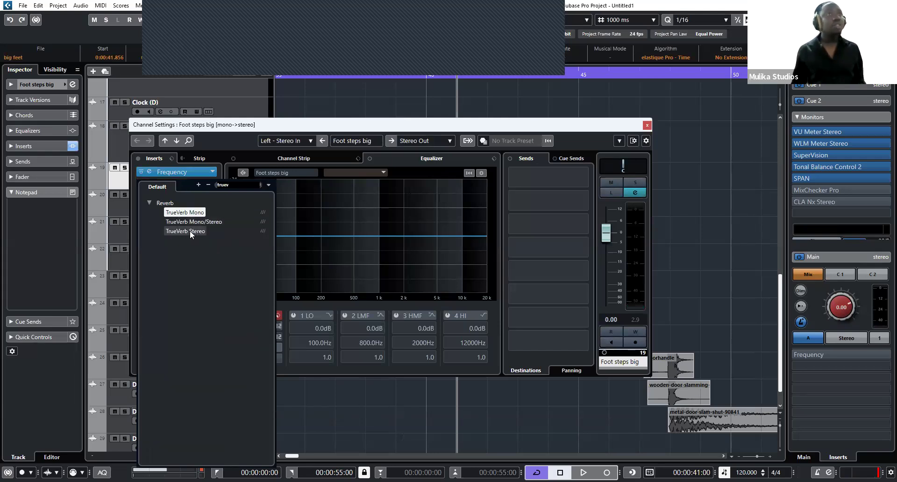
left_click(197, 216)
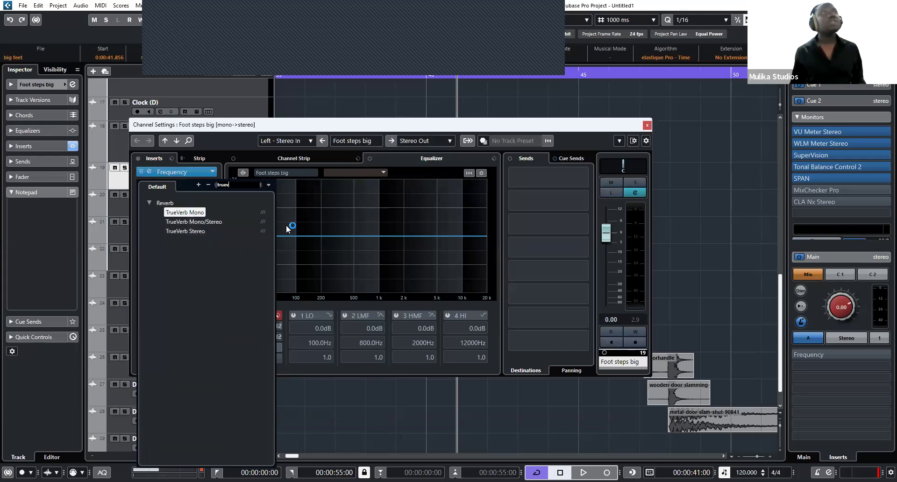
Audition the big footsteps through the reverb from 41 s and close the reverb's window.
key("space")
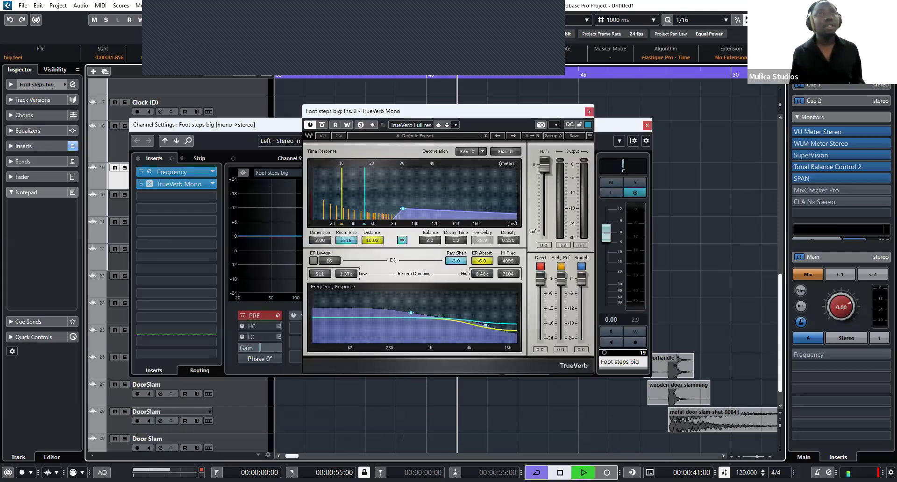
left_click(562, 285)
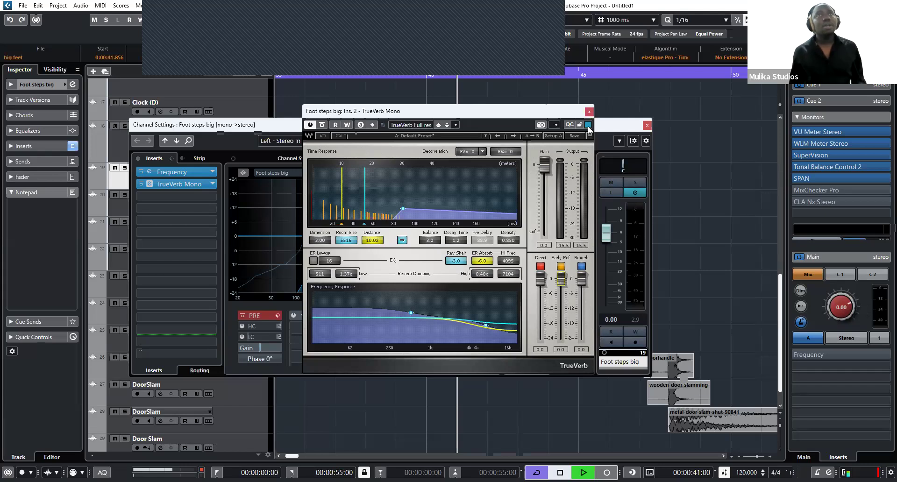
left_click(589, 112)
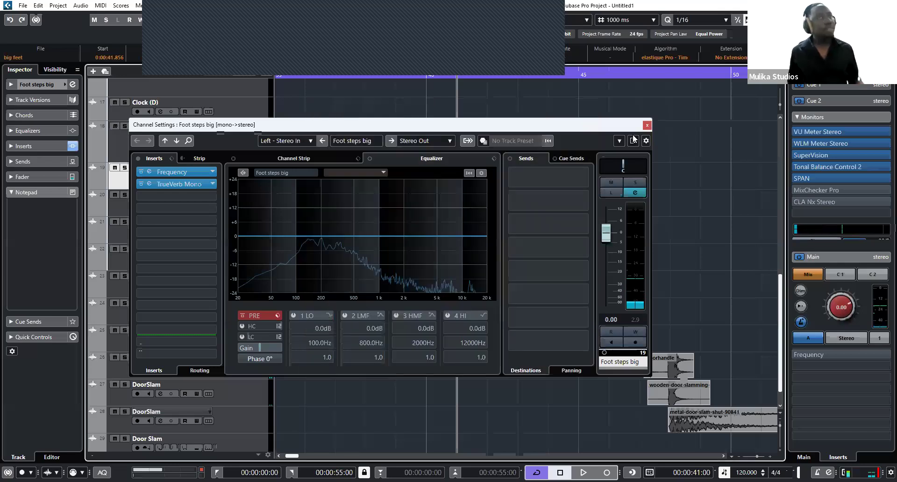
Add a second Frequency EQ in the third insert slot, after the reverb on the big footsteps.
left_click(185, 195)
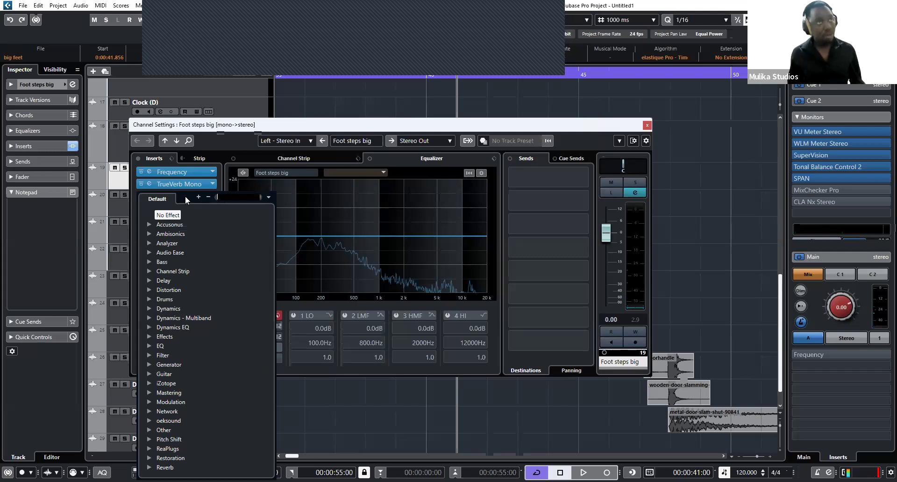
type("fre")
left_click(179, 271)
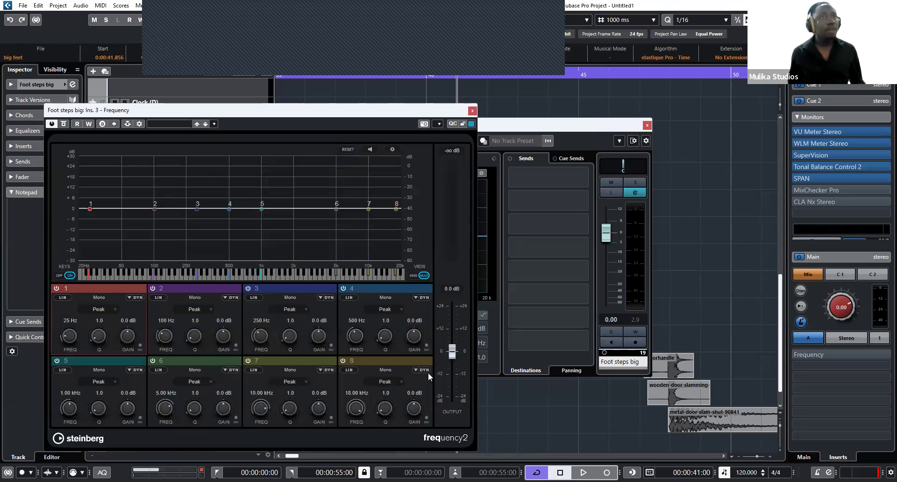
Set band 8 of the second EQ to a Cut 24 filter and lower its cutoff to about 561 Hz.
left_click(389, 380)
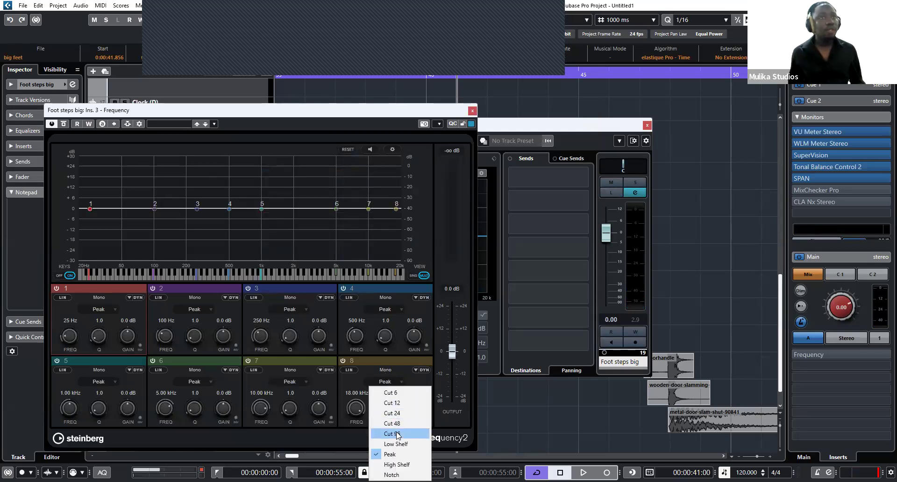
left_click(384, 434)
left_click(384, 383)
left_click(395, 412)
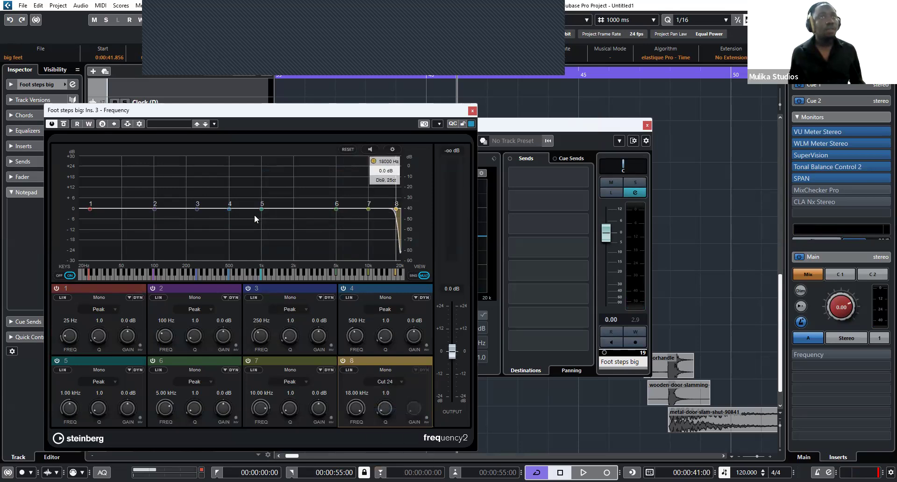
left_click_drag(396, 208, 234, 213)
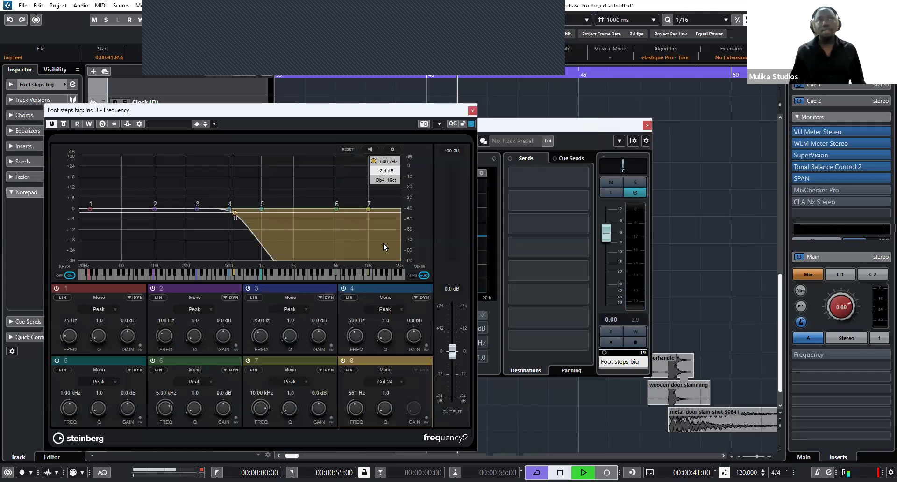
Write cutoff automation for band 8 of the third-insert Frequency EQ, rising from about 353 Hz across the big footsteps, and close the EQ.
left_click(702, 258)
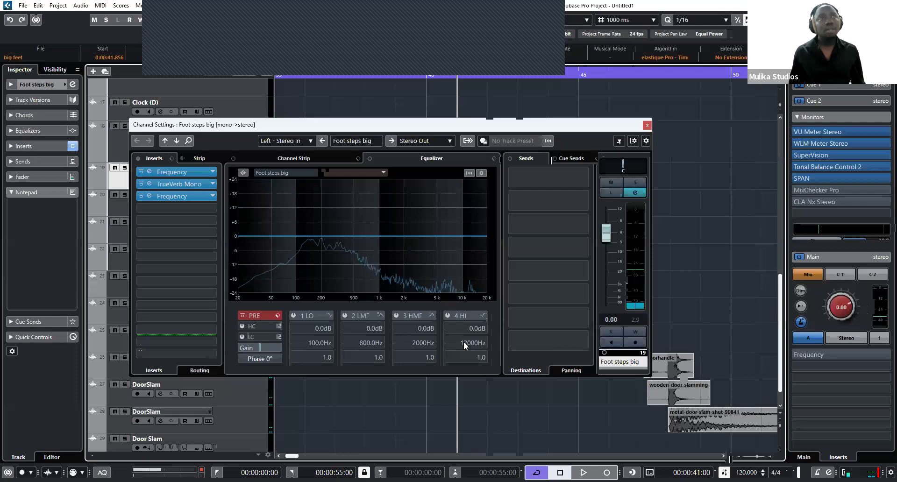
left_click_drag(281, 124, 172, 198)
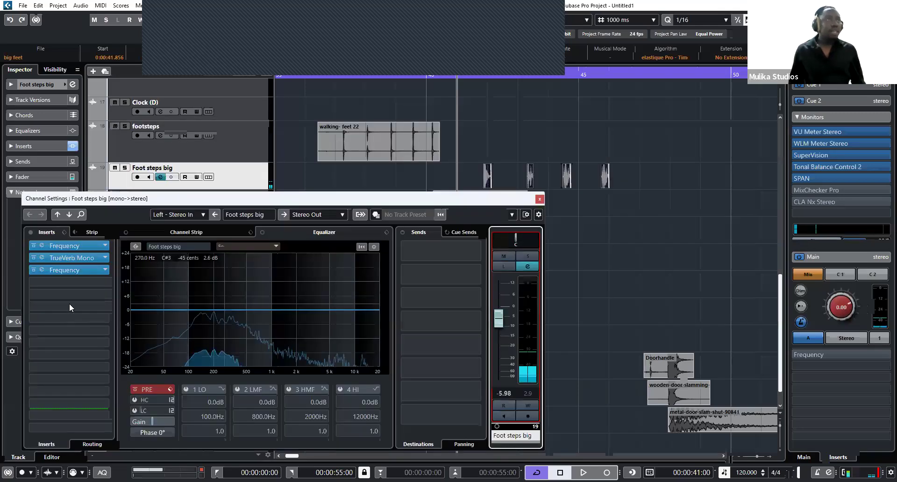
left_click(63, 269)
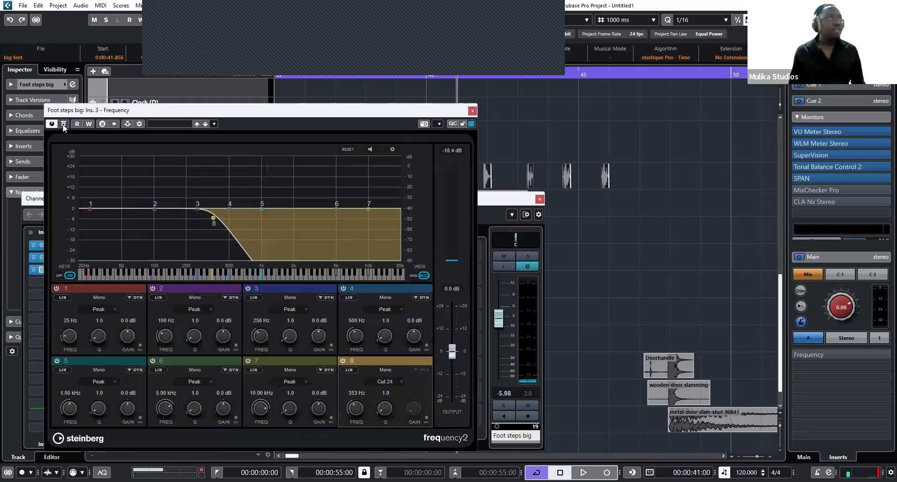
left_click(89, 124)
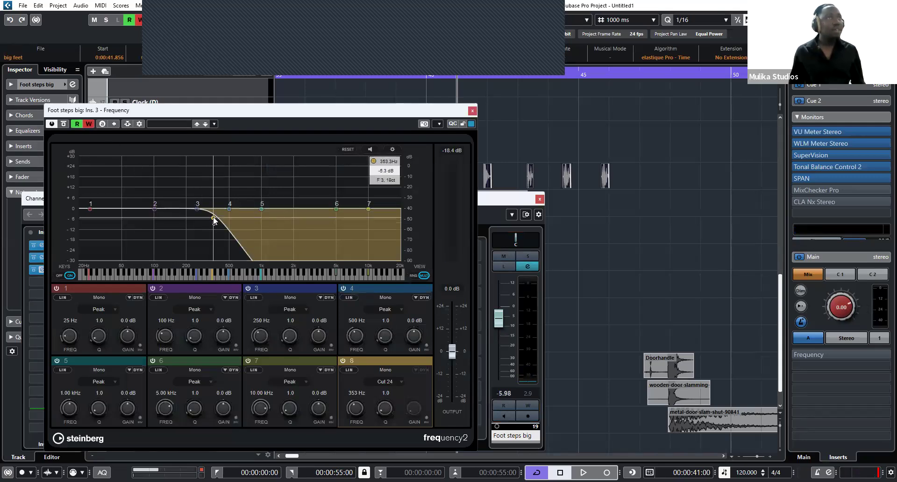
key("space")
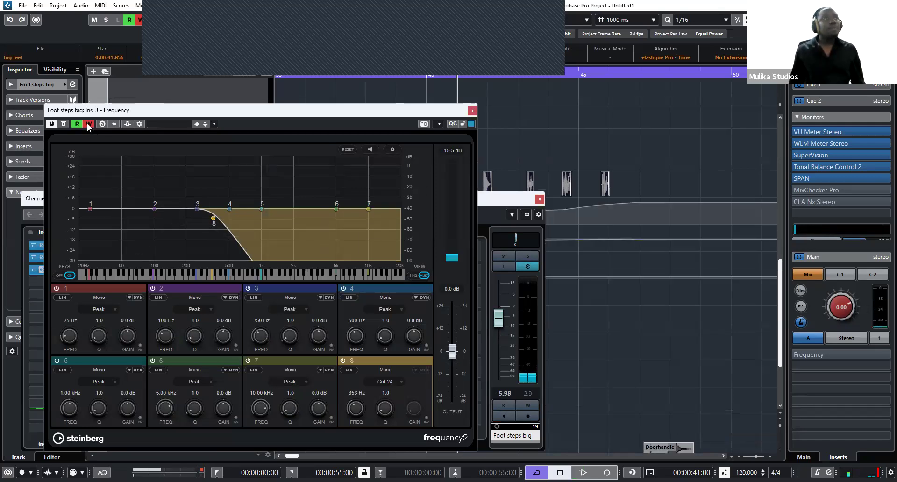
key("space")
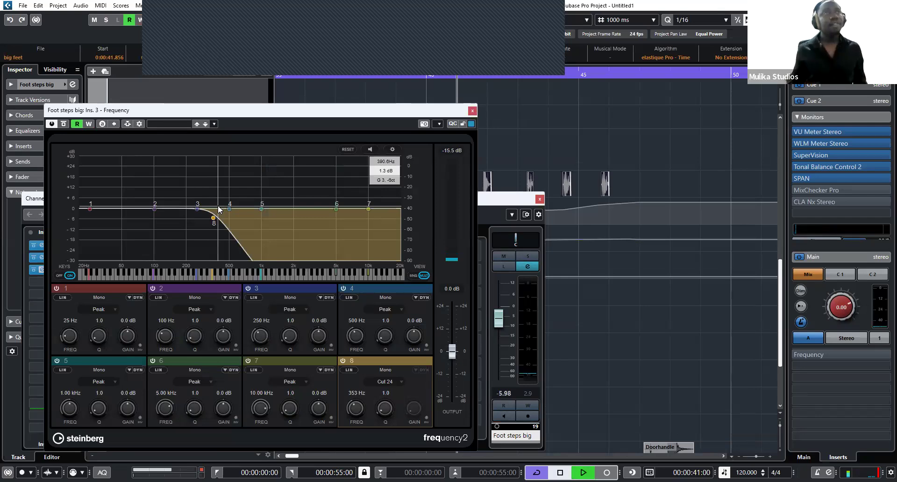
left_click(472, 110)
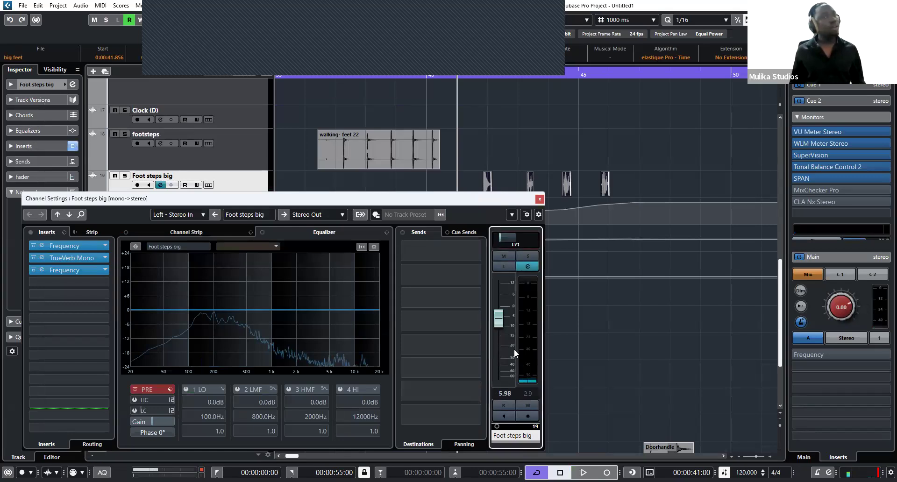
Pan the Foot steps big channel to about L82, write pan automation across the footsteps, and play back the result.
left_click_drag(516, 238, 490, 237)
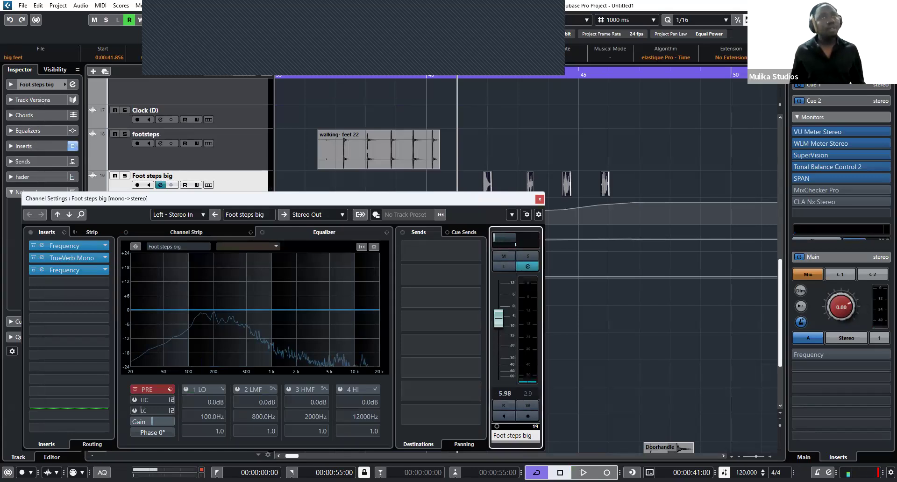
left_click(531, 407)
key("space")
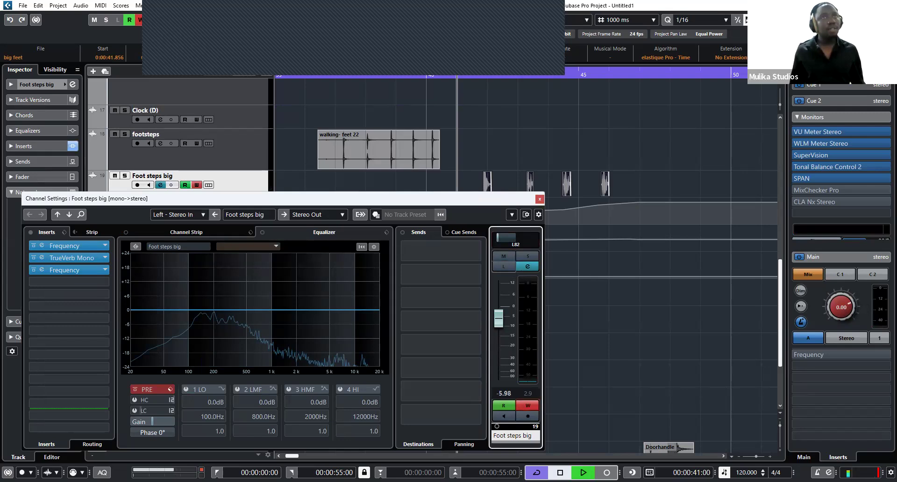
left_click(528, 404)
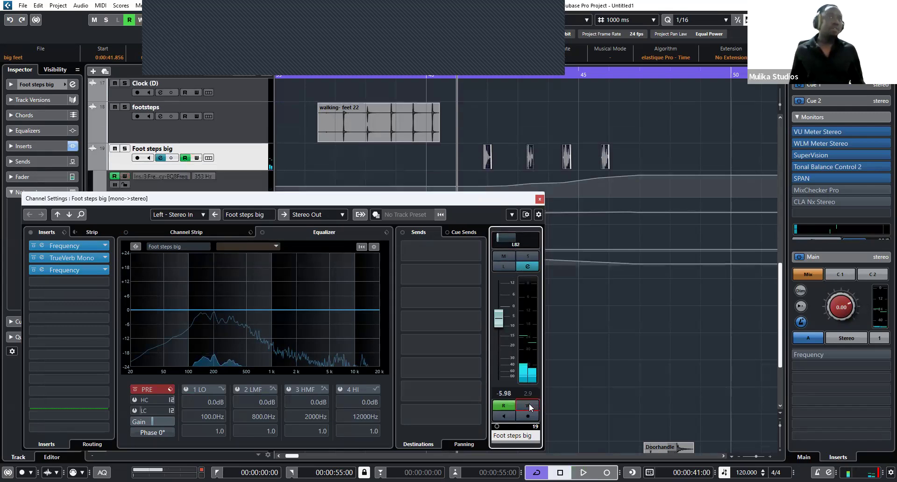
left_click(539, 199)
key("space")
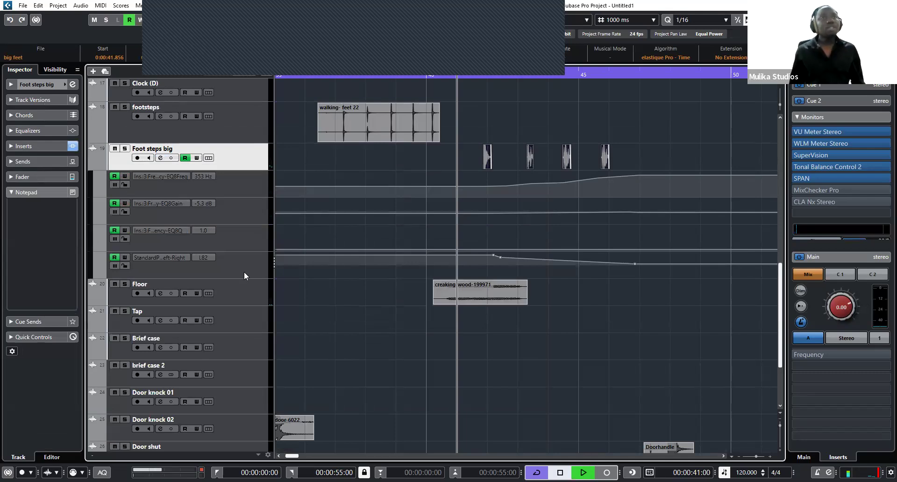
Reshape the big footsteps' EQ cutoff automation with points at 5.13 kHz at 44 s and 10.67 kHz at 46 s.
left_click(490, 178)
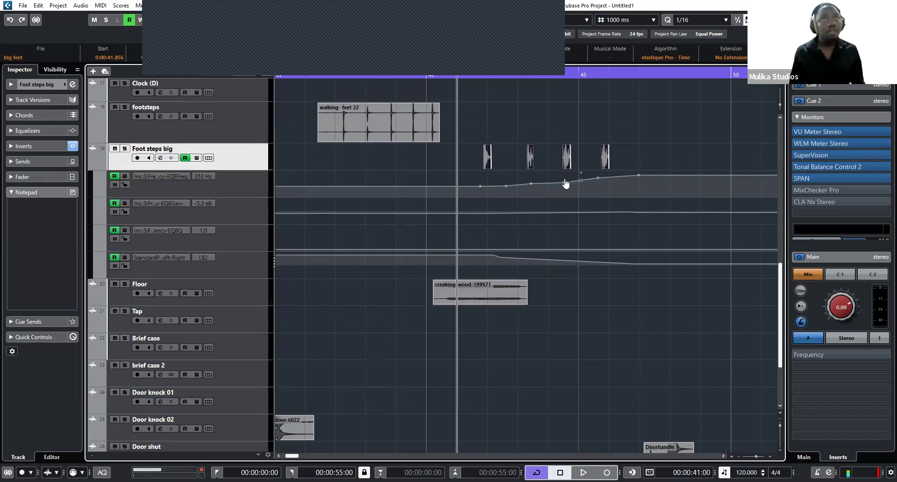
left_click_drag(563, 182, 548, 178)
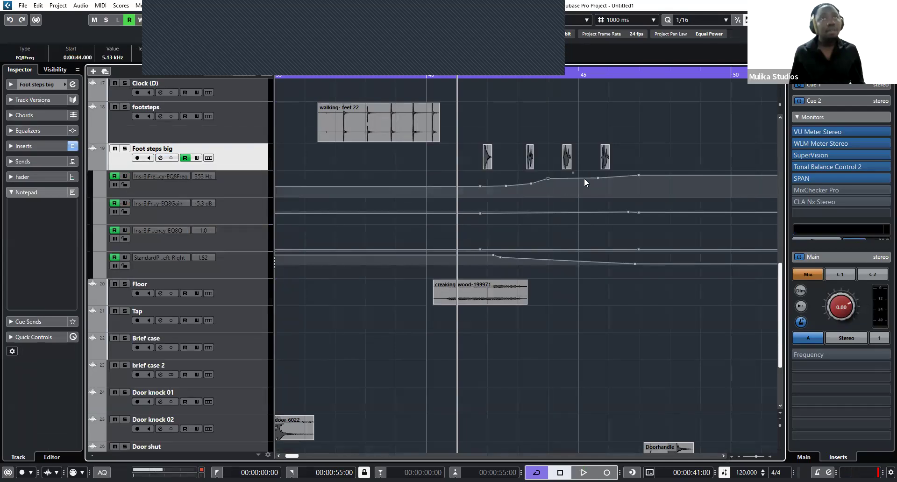
left_click(607, 177)
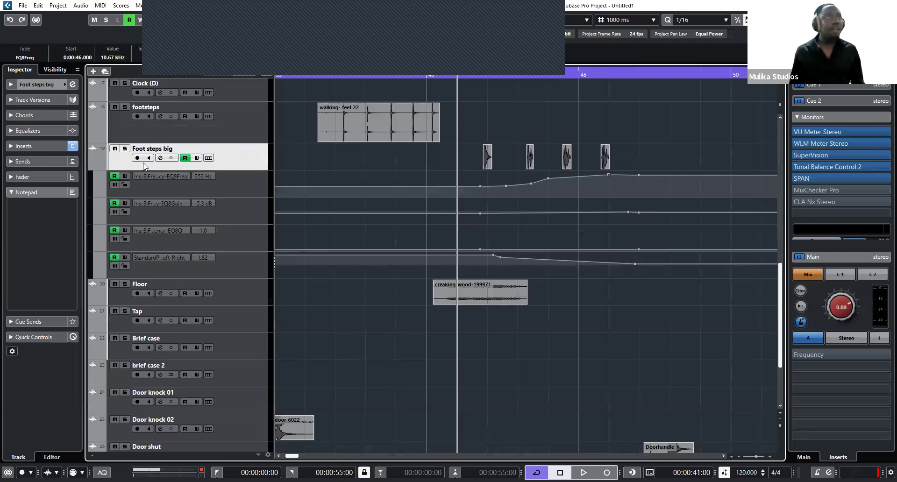
Audition the automated big footsteps from 41 s with their channel settings open, and return to the project start.
left_click(160, 158)
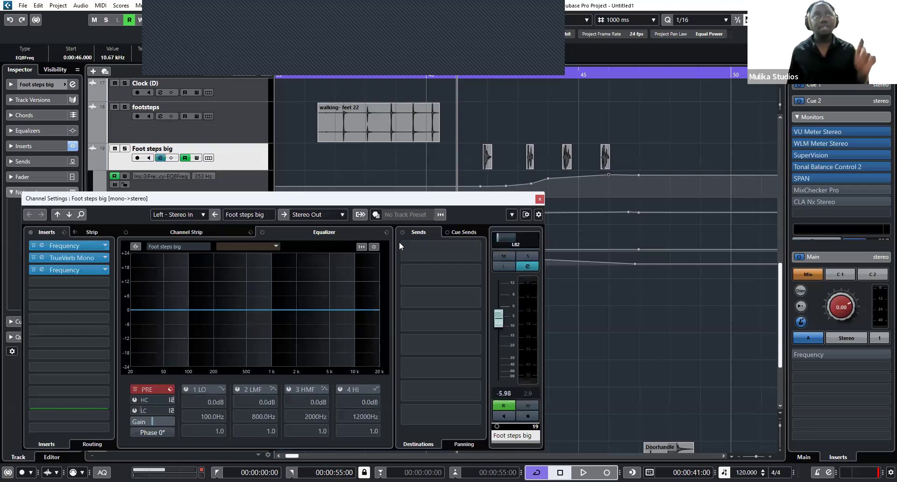
key("space")
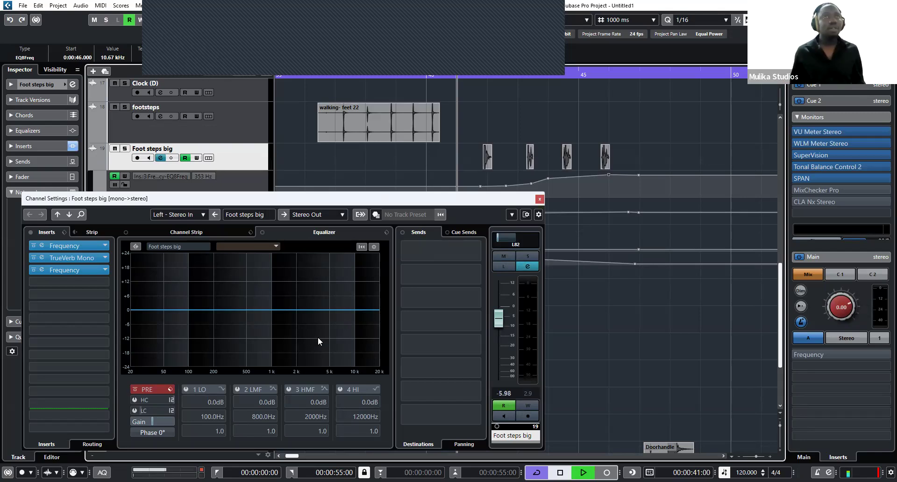
left_click(539, 199)
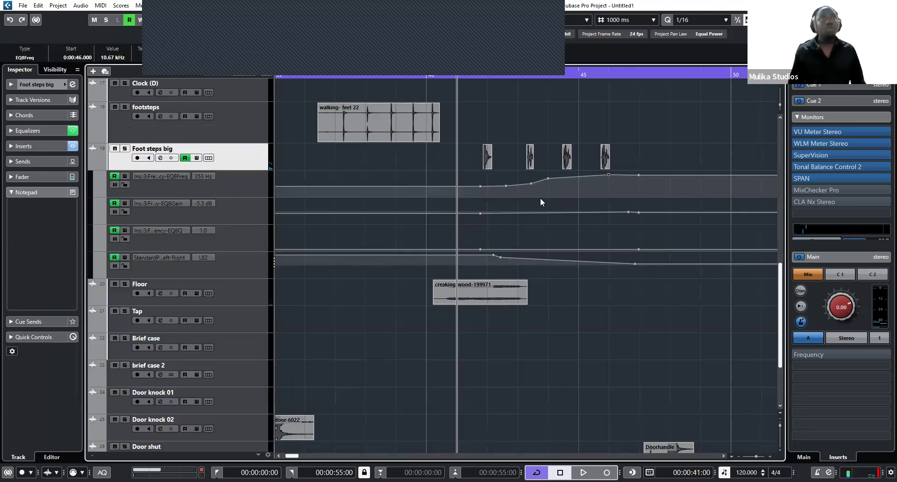
key("Home")
key("space")
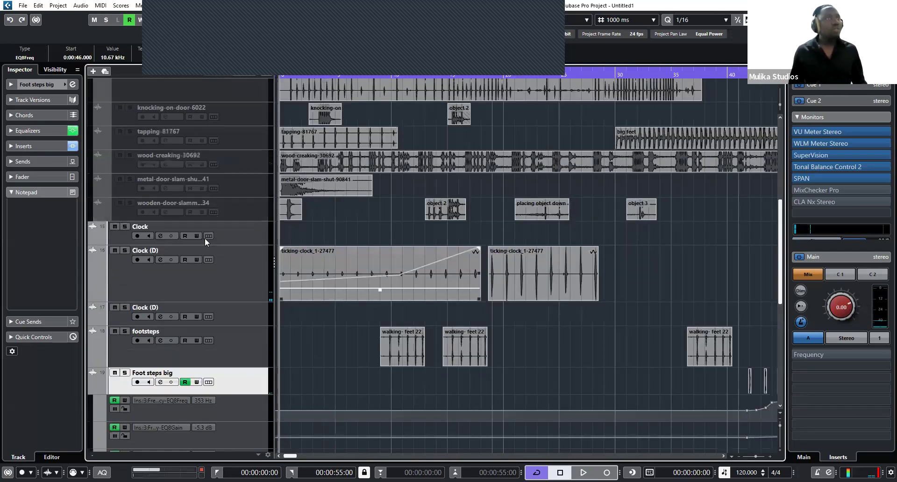
Add the Pro-R reverb as the first insert on the Clock (D) track that holds the ticking clips.
left_click(209, 235)
left_click(209, 236)
left_click(228, 279)
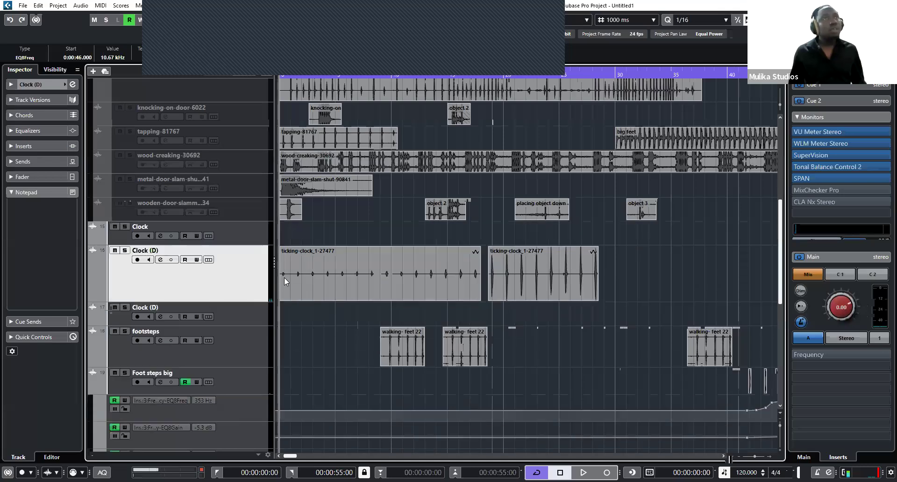
left_click(160, 259)
left_click(66, 248)
type("rev")
scroll(126, 377, "down", 5)
scroll(122, 378, "down", 7)
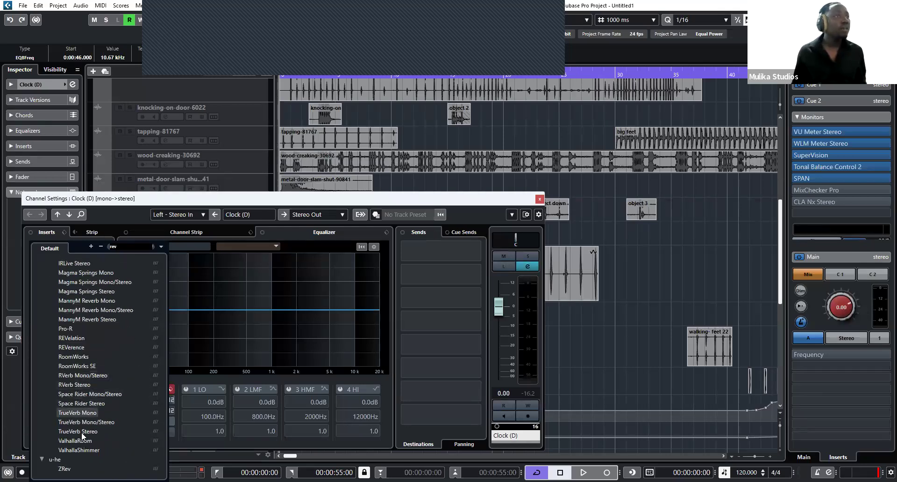
scroll(81, 429, "up", 2)
scroll(80, 385, "up", 10)
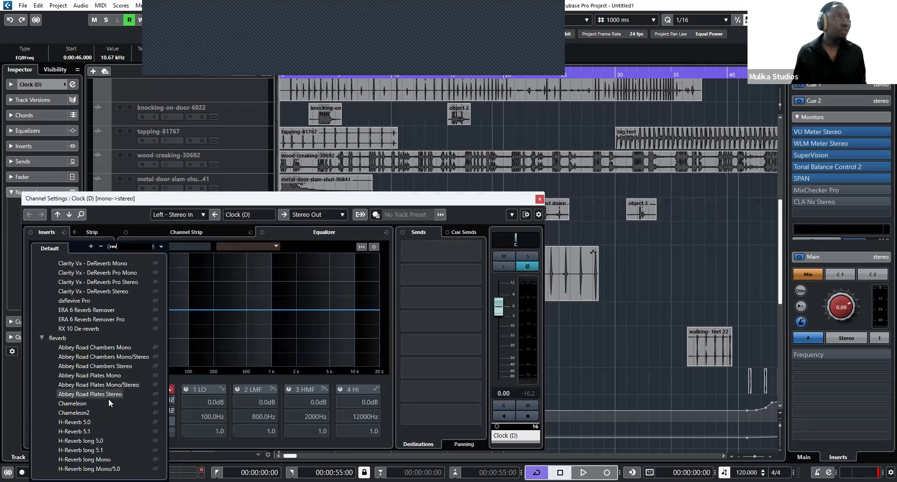
scroll(95, 413, "down", 10)
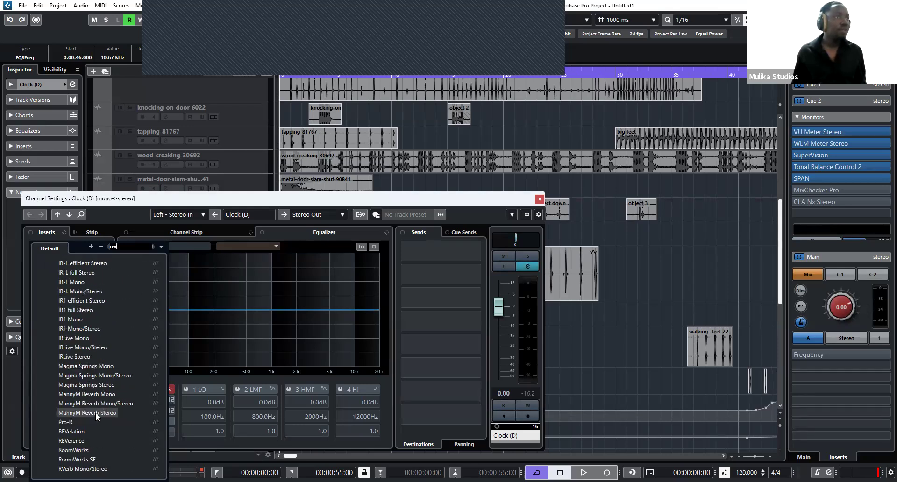
scroll(60, 377, "down", 4)
left_click(61, 376)
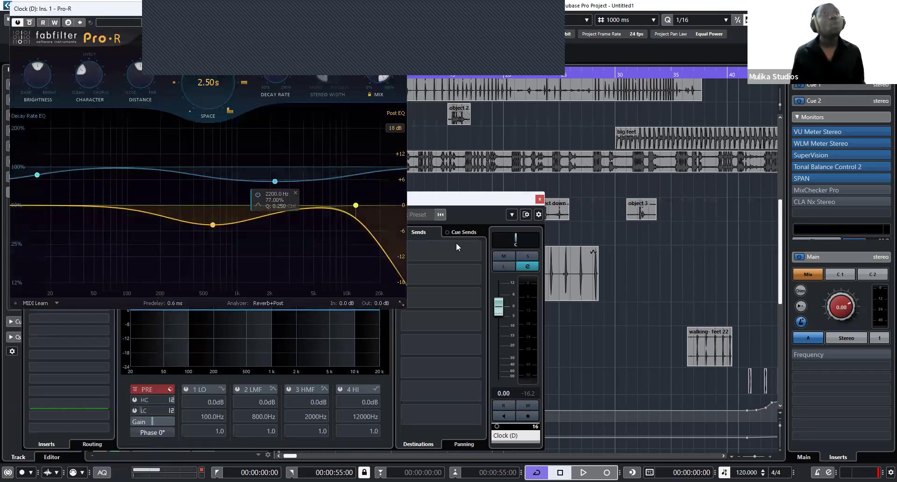
Set Pro-R's mix to about 19% and its space to 2.47 s while auditioning the ticking clock.
mouse_move(226, 83)
key("space")
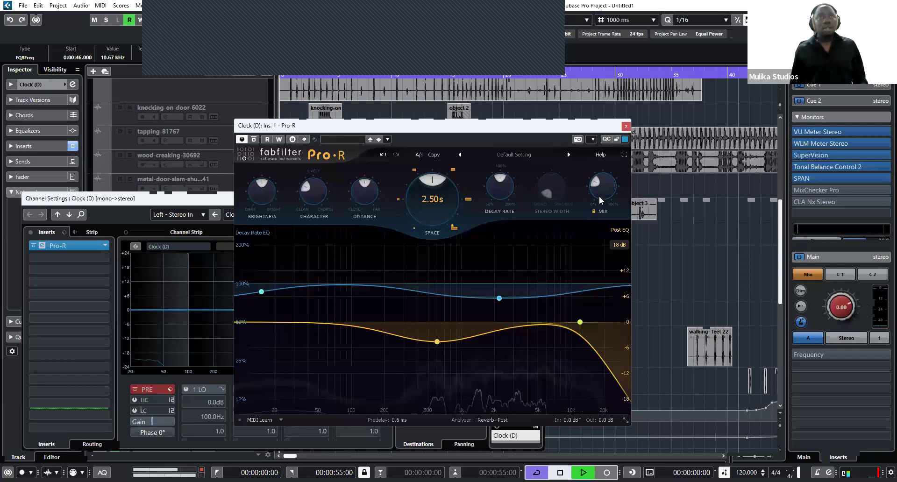
left_click_drag(599, 189, 599, 198)
scroll(420, 209, "down", 1)
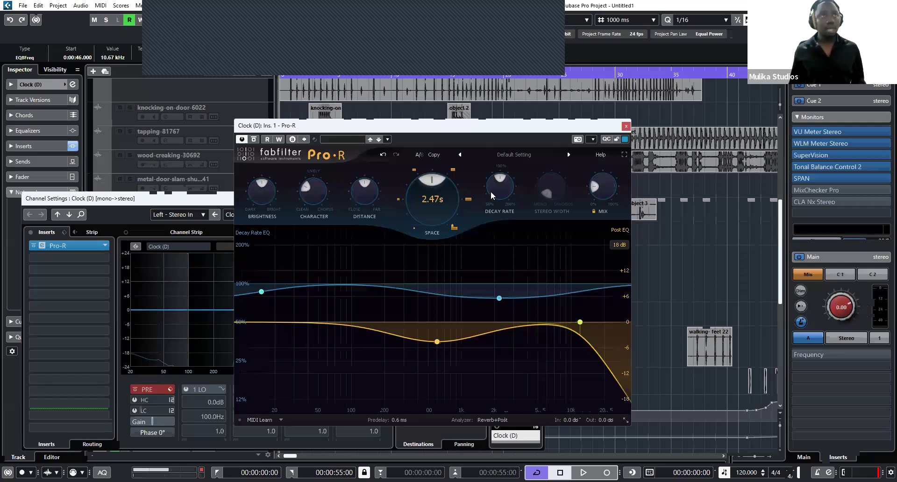
mouse_move(490, 191)
key("space")
Write automation of Pro-R's mix during playback of the ticking clock, and close the reverb and channel settings windows.
left_click(279, 139)
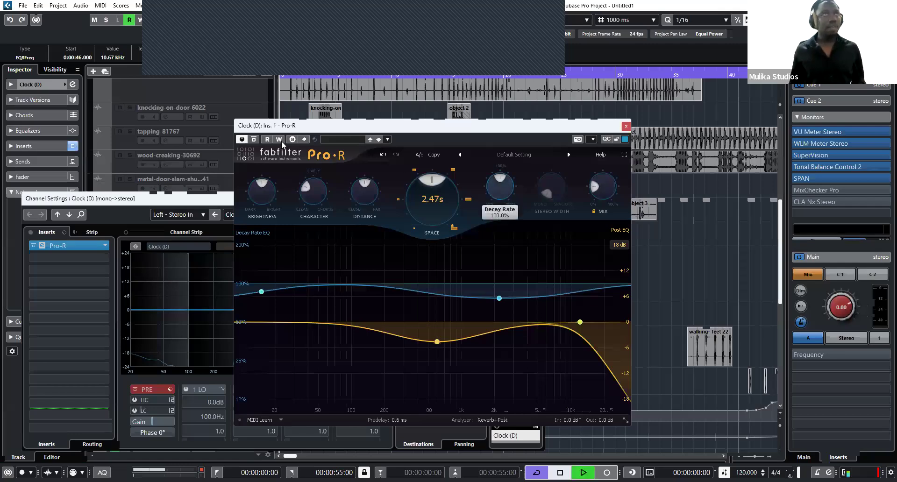
key("space")
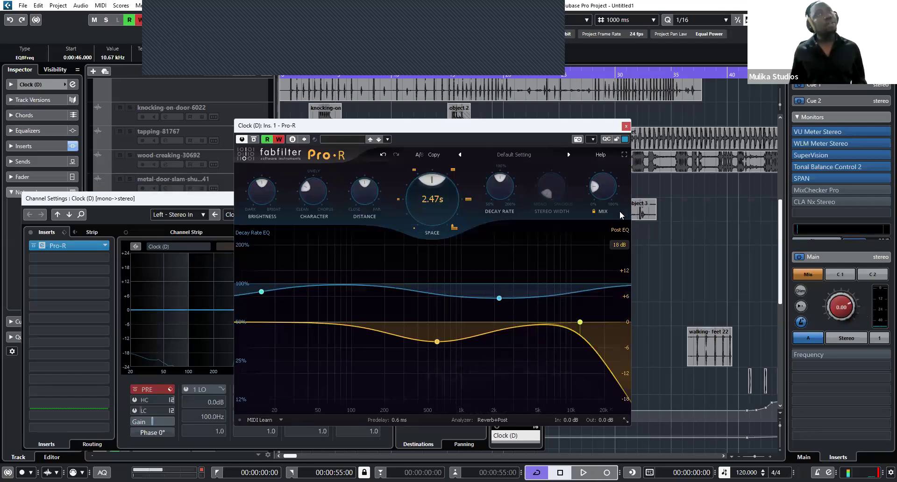
mouse_move(608, 199)
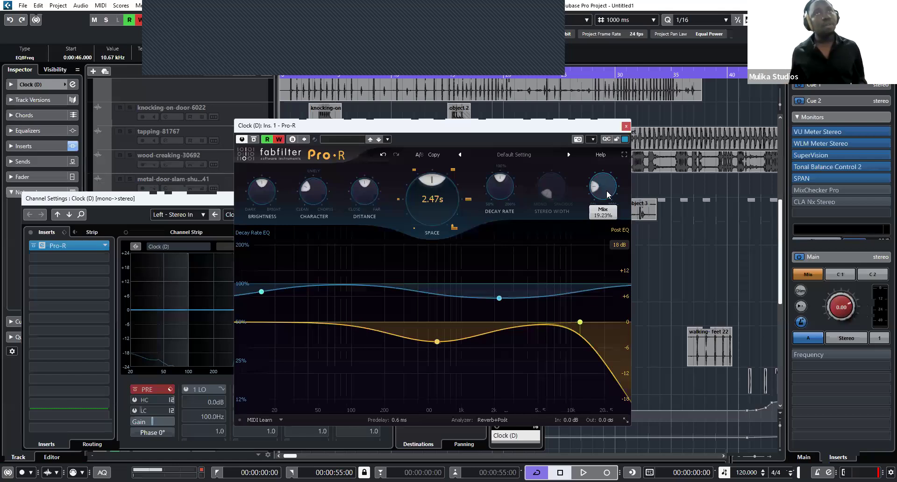
key("space")
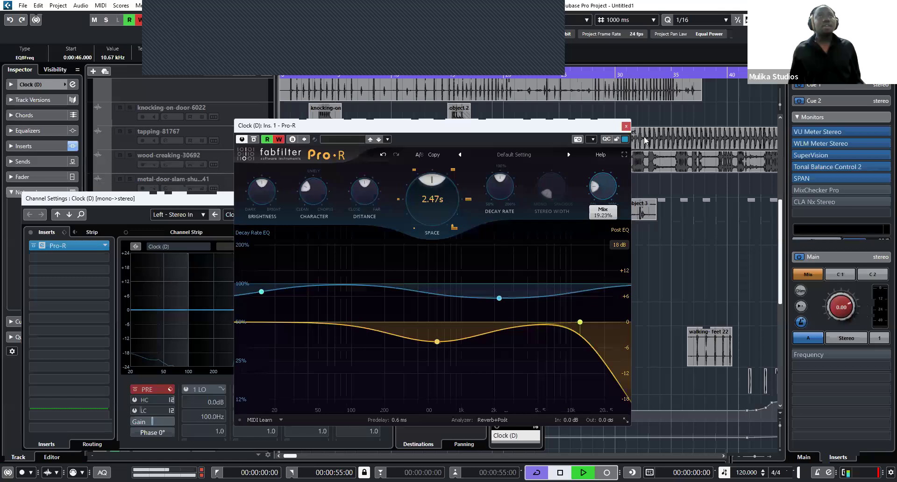
scroll(659, 161, "down", 2)
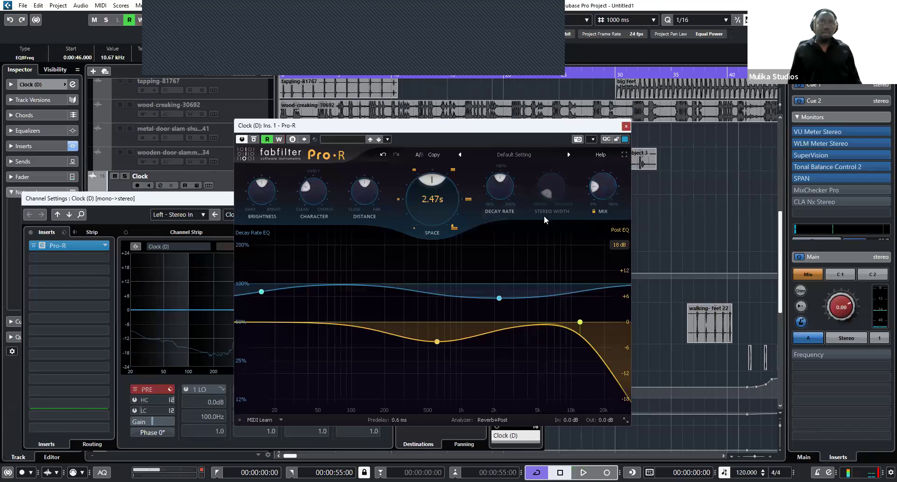
left_click(626, 126)
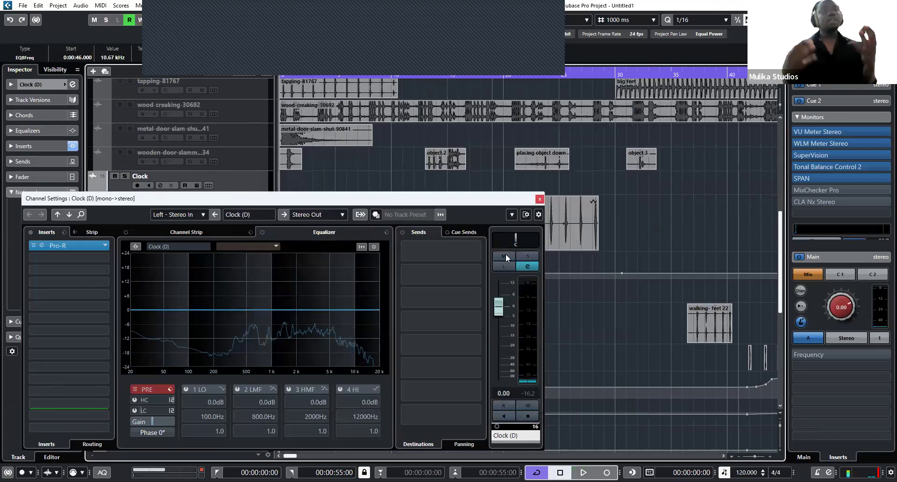
key("Escape")
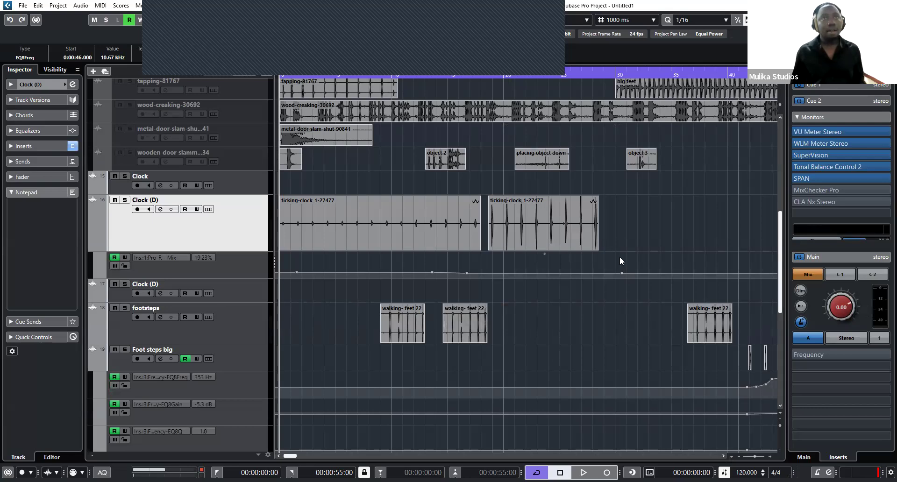
Play the clock from the project start and shrink the track heights to fit the whole arrangement in view.
key("space")
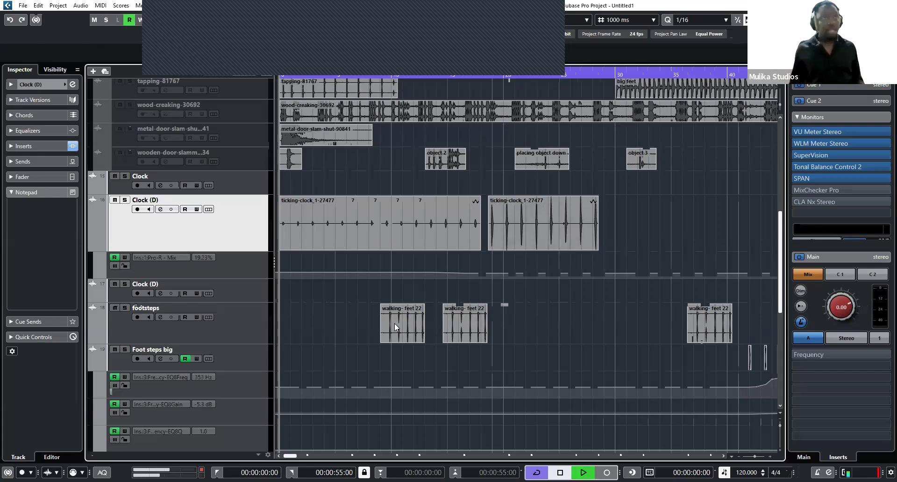
scroll(779, 390, "up", 2)
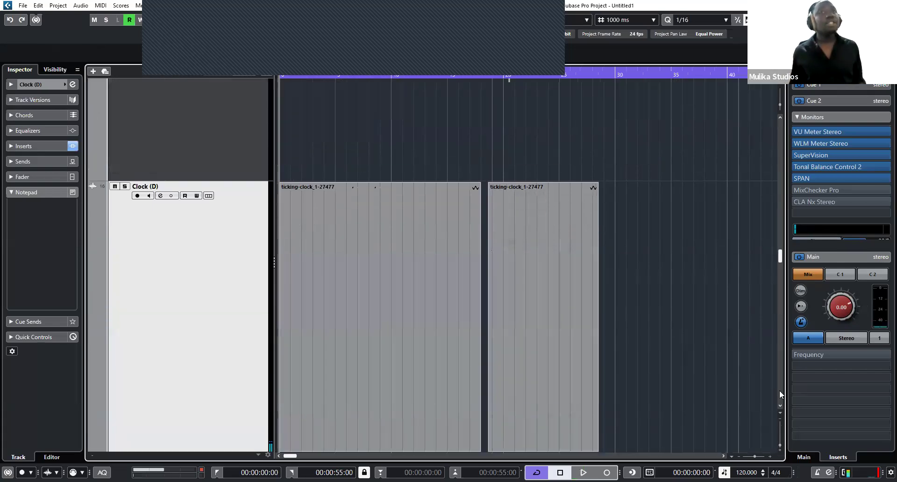
scroll(779, 391, "down", 4)
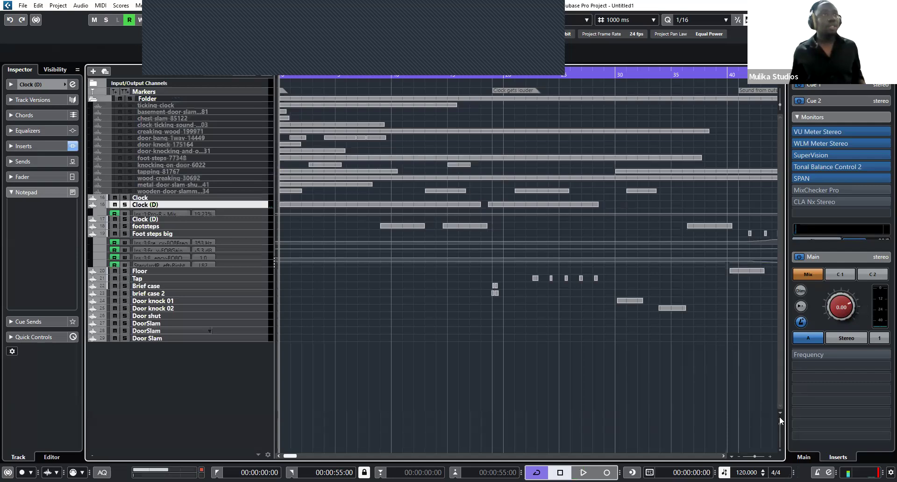
Select all tracks from the Clock (D) track holding the ticking clips through the last Door Slam track.
scroll(779, 409, "up", 2)
scroll(780, 430, "down", 3)
scroll(779, 427, "up", 2)
scroll(777, 424, "down", 3)
scroll(232, 200, "up", 1)
scroll(232, 200, "down", 2)
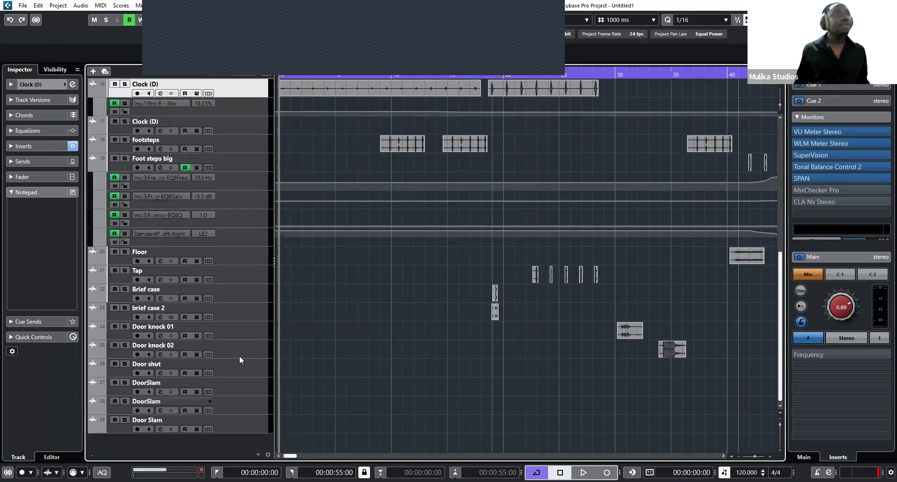
left_click(244, 422, "shift")
Add one stereo group track named Mix for the selected channels, output to Stereo Out and created inside a folder.
scroll(236, 198, "up", 3)
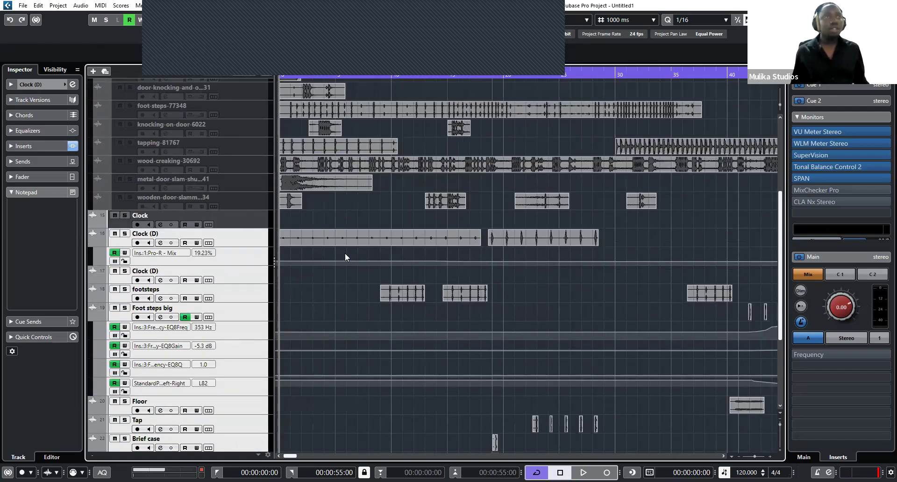
right_click(243, 237)
mouse_move(391, 243)
left_click(443, 321)
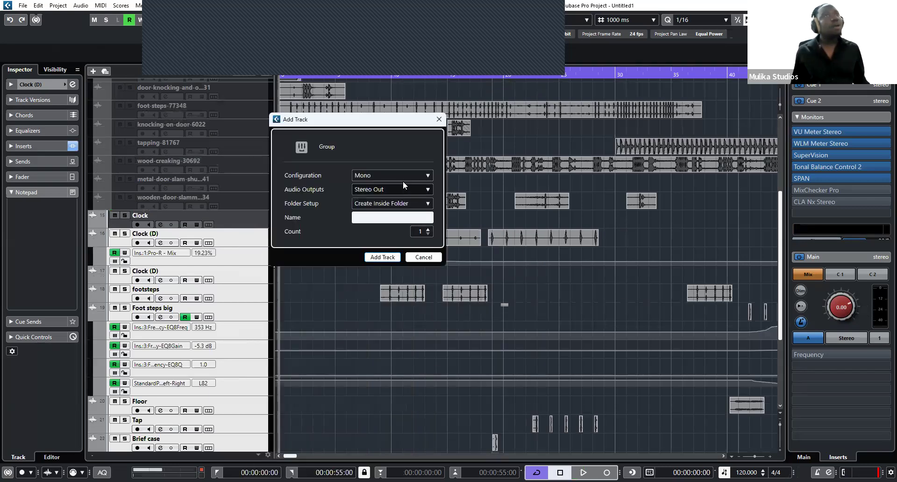
left_click(401, 175)
left_click(384, 199)
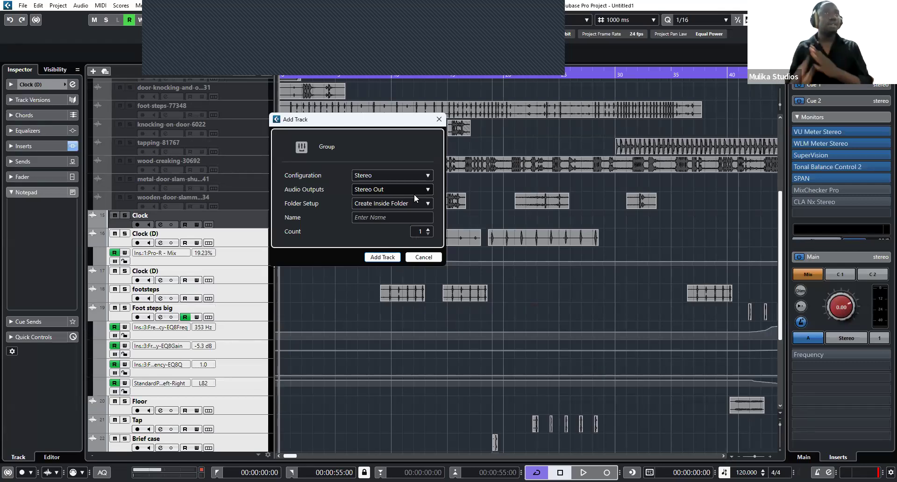
left_click(381, 219)
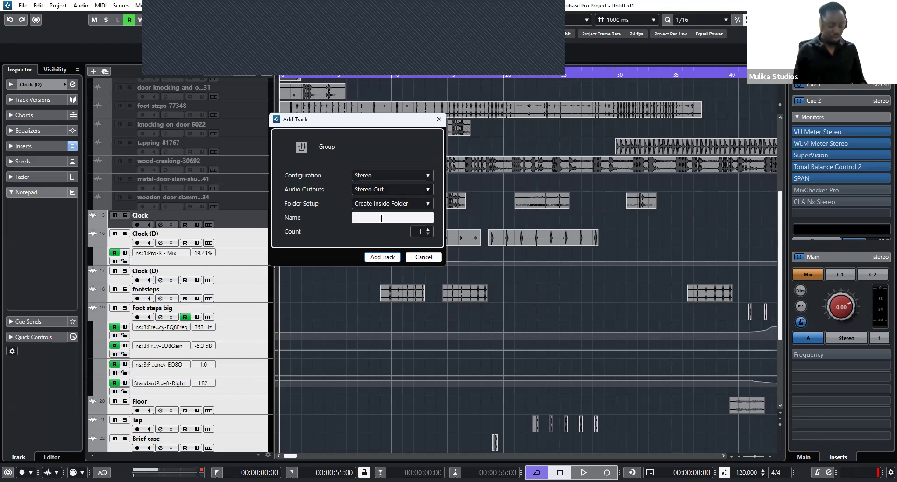
type("Mix")
key("Return")
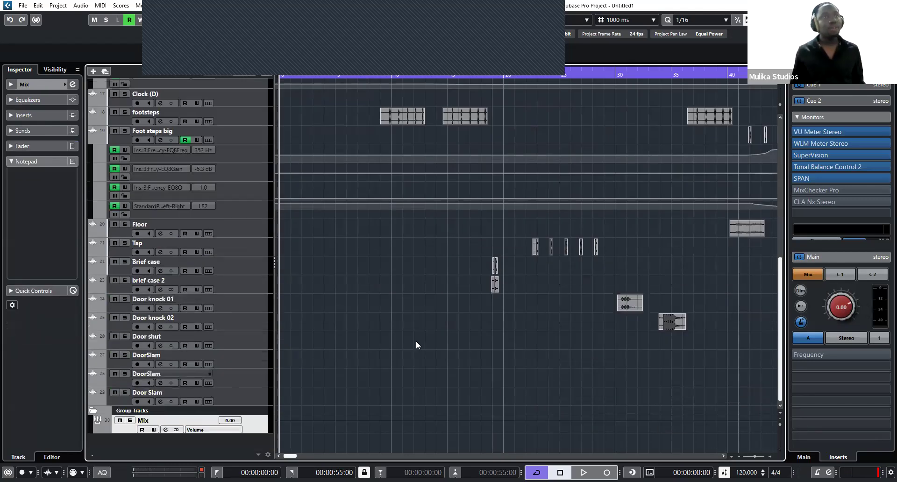
On the Mix group channel, assign the first send to Stereo Out and add TrueVerb Stereo as the first insert.
left_click(166, 432)
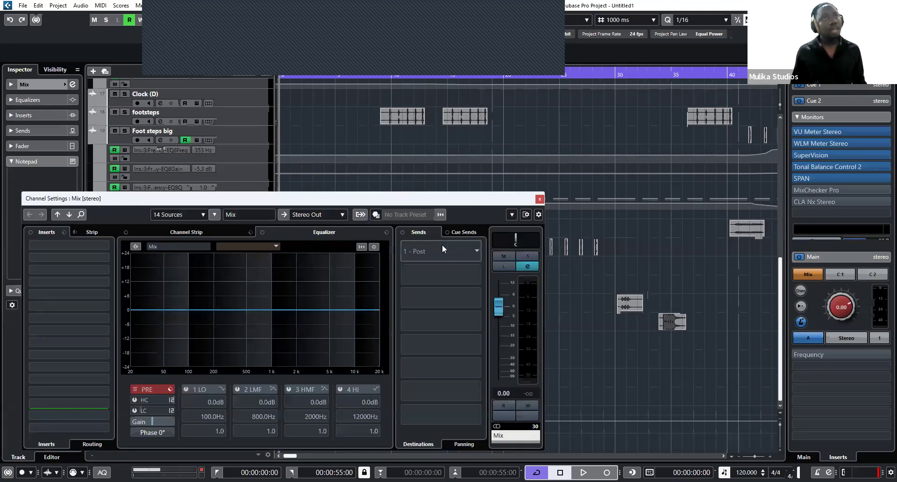
left_click(450, 295)
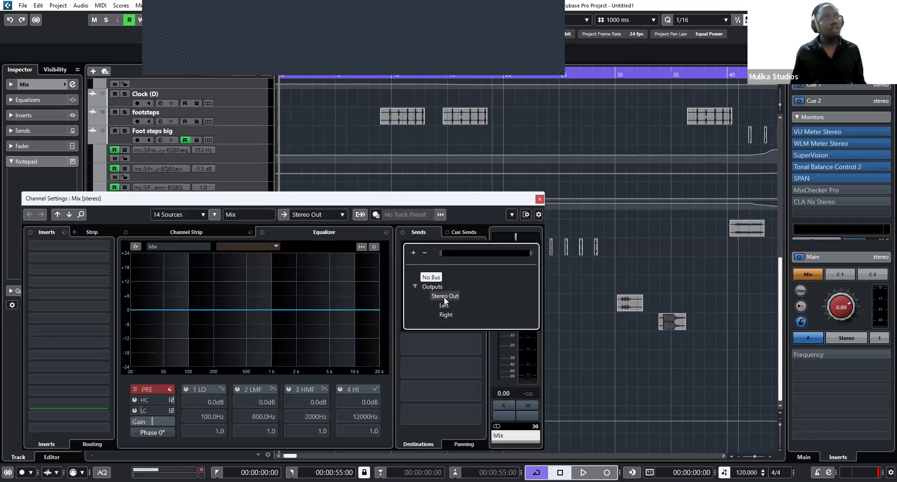
left_click(444, 296)
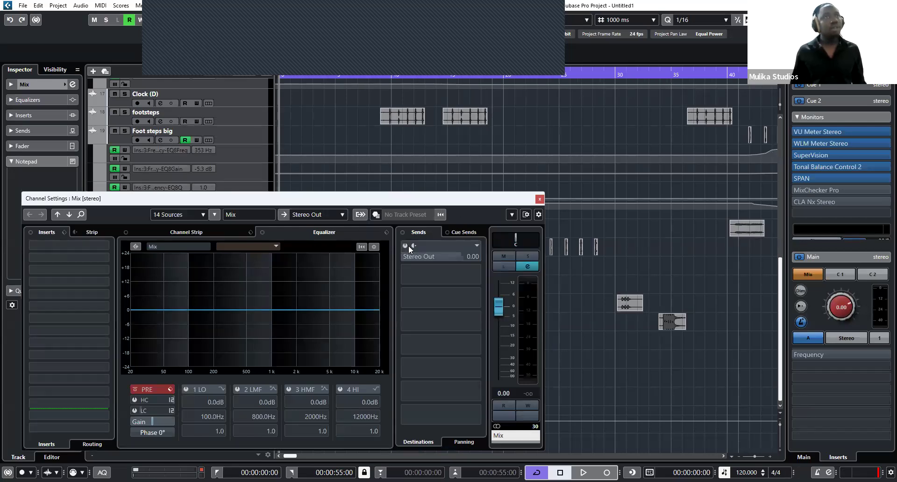
left_click(56, 244)
type("tru")
left_click(76, 292)
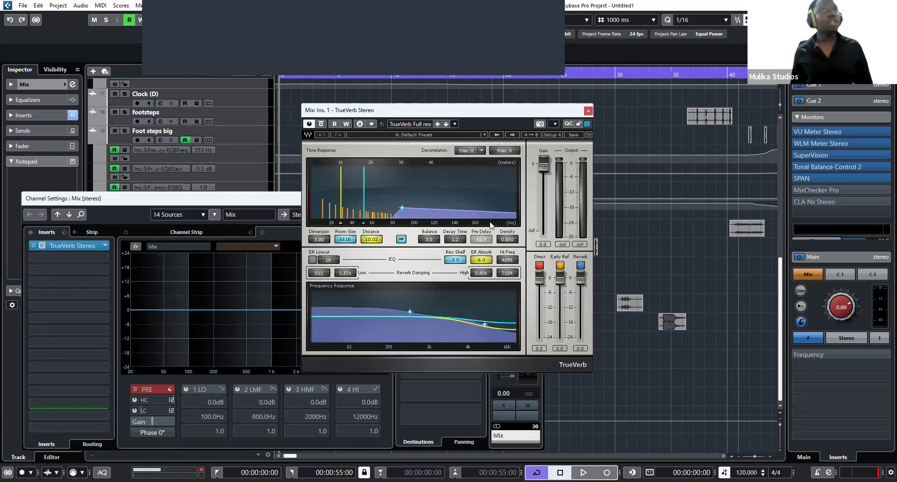
Load TrueVerb's Drum room preset, lower Early Ref to -0.8 while auditioning, and close the plug-in and channel settings windows.
left_click(436, 135)
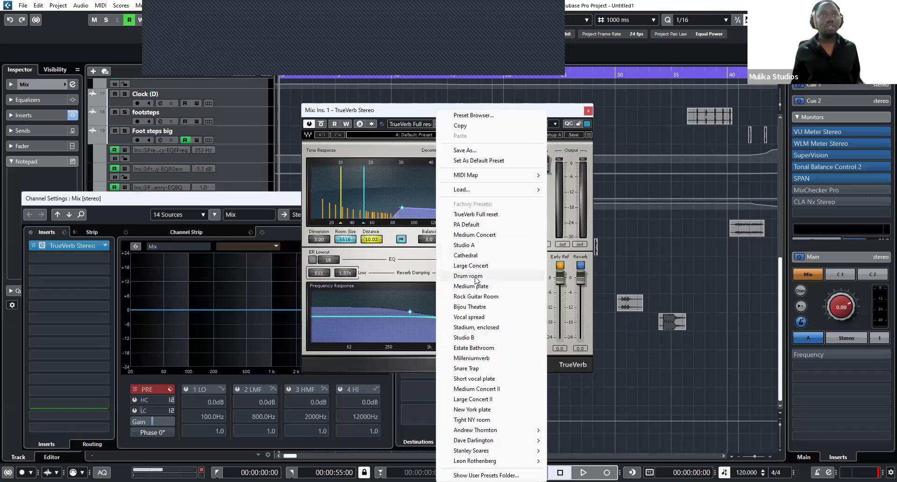
left_click(468, 276)
key("space")
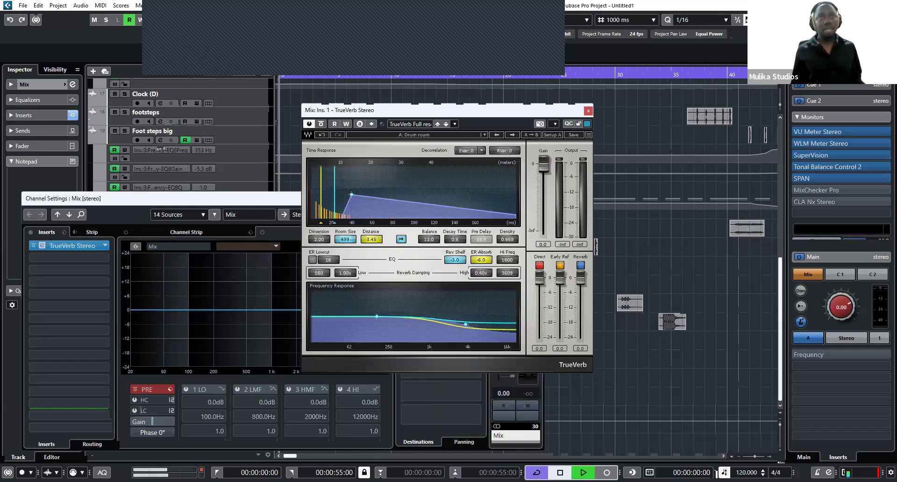
left_click_drag(559, 283, 560, 285)
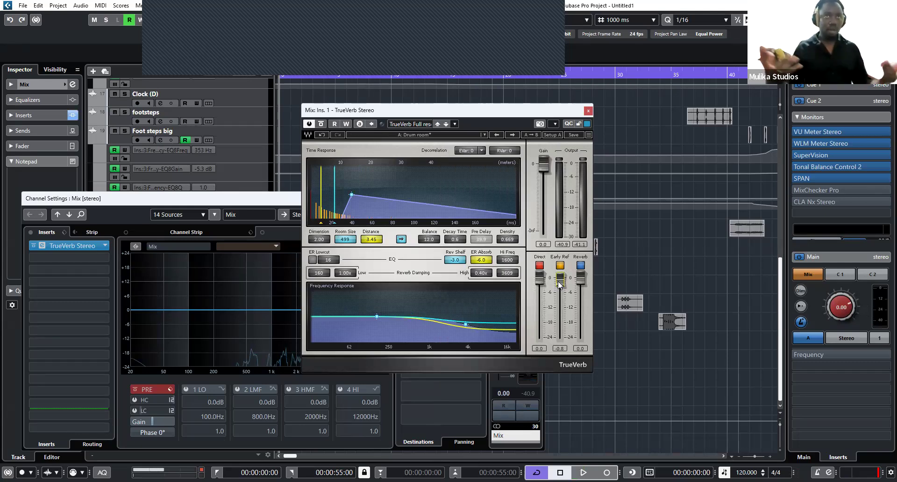
key("space")
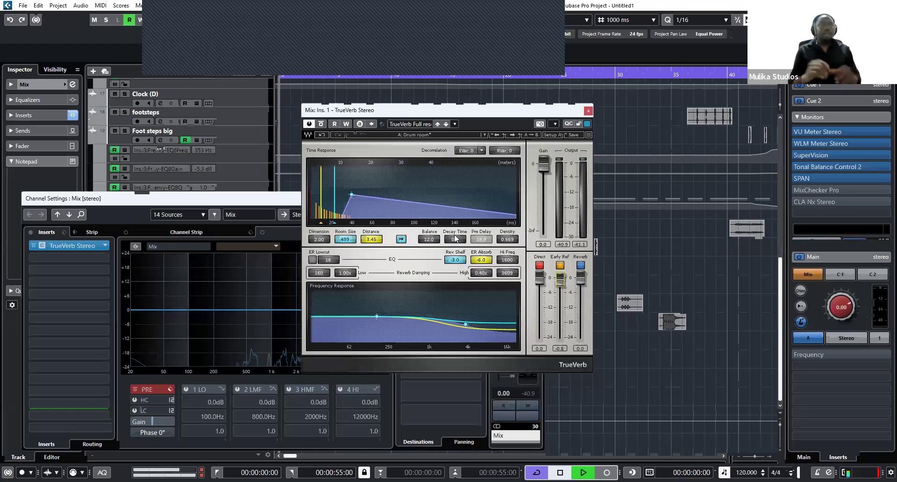
key("Escape")
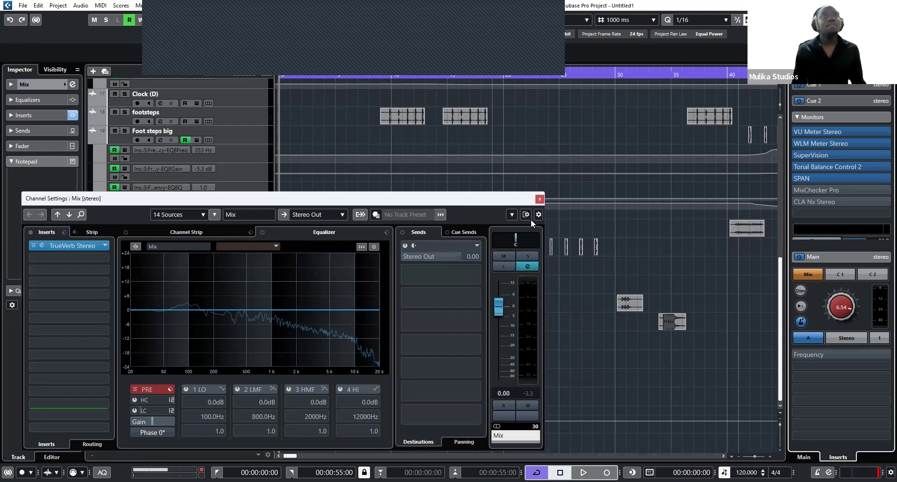
left_click(539, 200)
Lower the first two footsteps clips to about -10 dB and reduce the volume of the third footsteps clip and second clock clip.
scroll(413, 136, "up", 5)
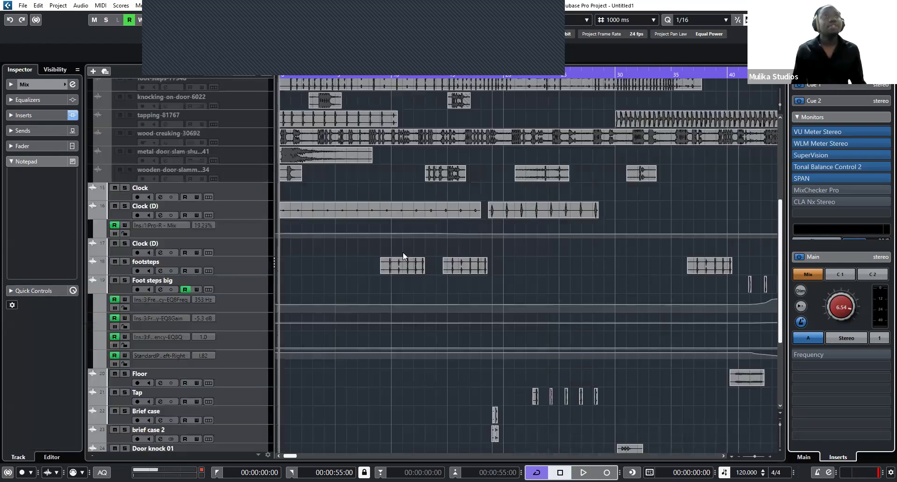
left_click_drag(527, 274, 401, 269)
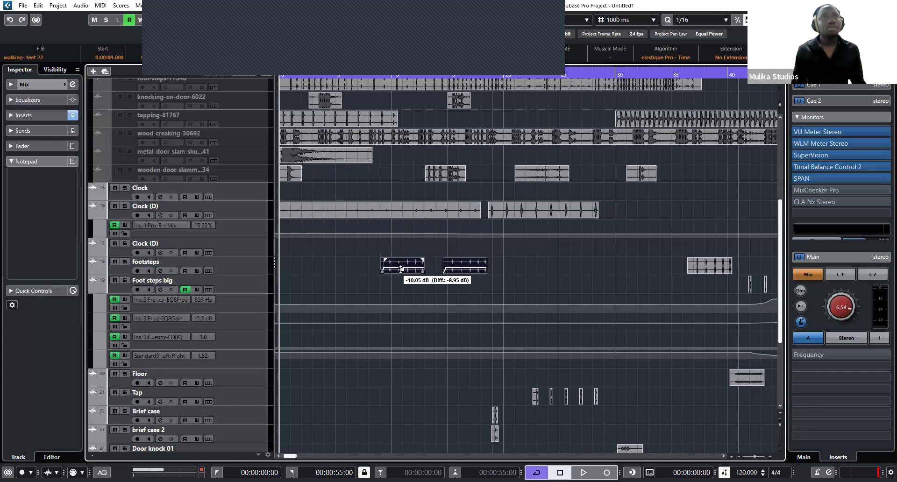
left_click(717, 269)
left_click_drag(709, 260, 708, 268)
left_click(540, 207)
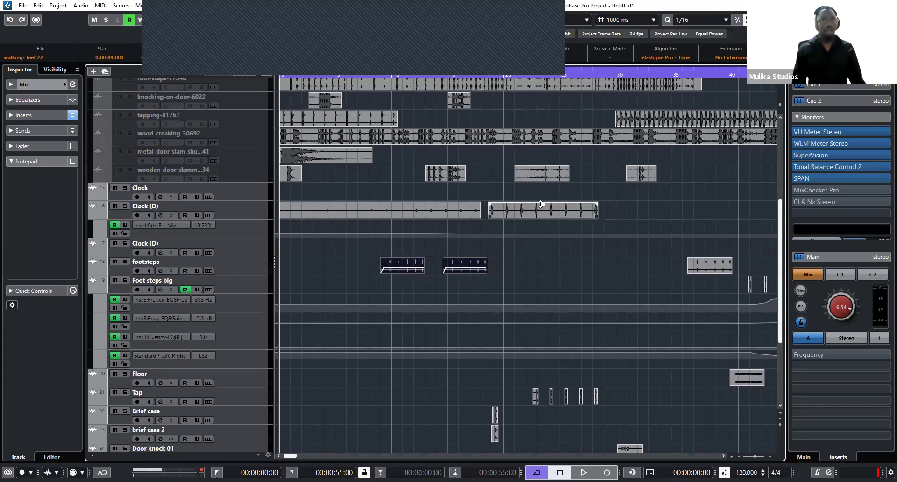
left_click_drag(542, 203, 540, 214)
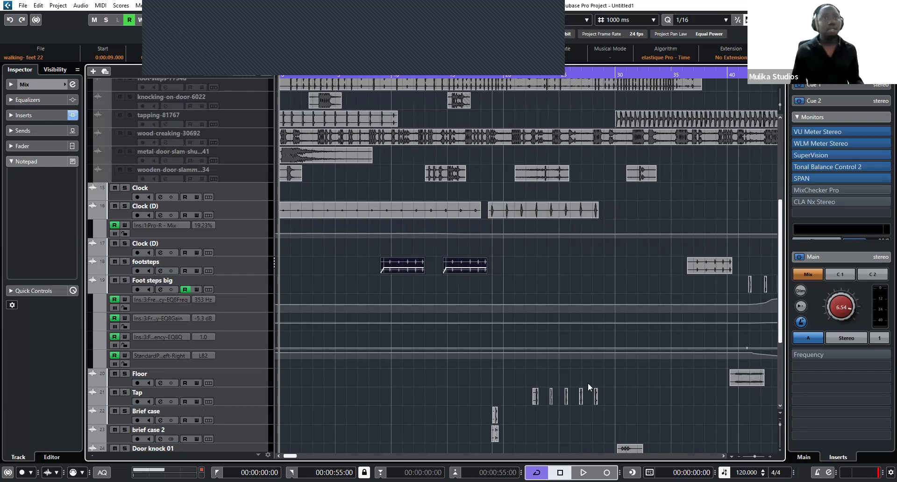
Select the five clips on the Tap track and audition the arrangement from the project start.
scroll(589, 388, "up", 5)
scroll(587, 386, "down", 7)
scroll(588, 385, "up", 3, "ctrl")
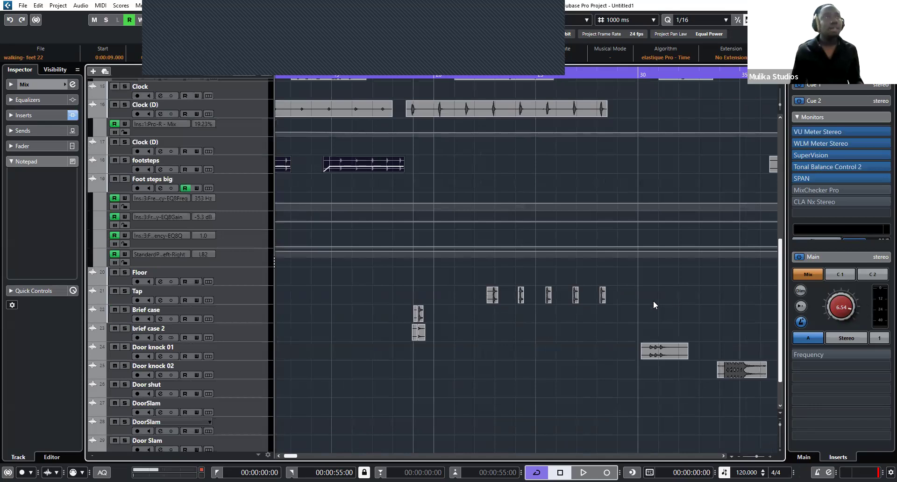
left_click_drag(461, 294, 463, 295)
key("space")
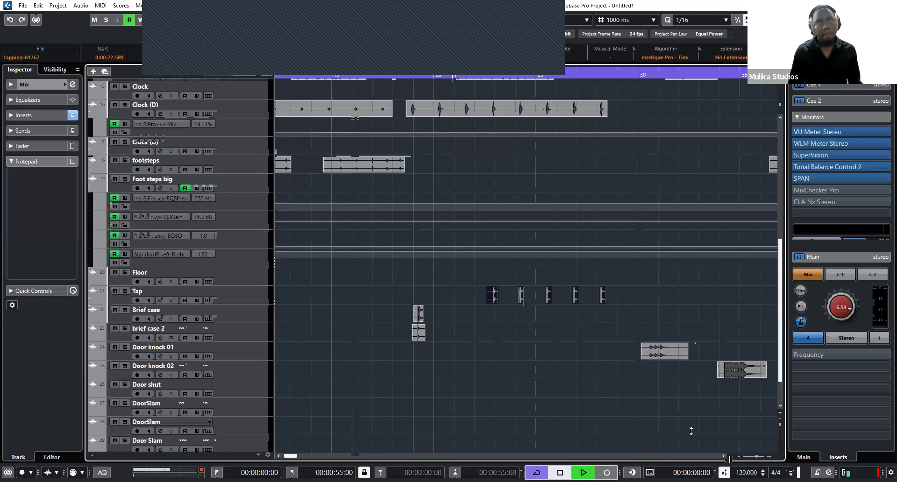
key("g")
key("g")
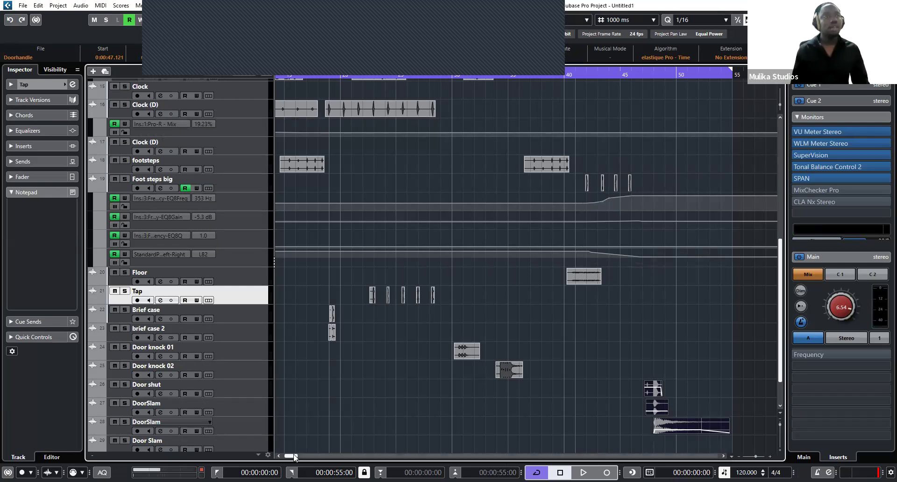
left_click_drag(298, 455, 293, 455)
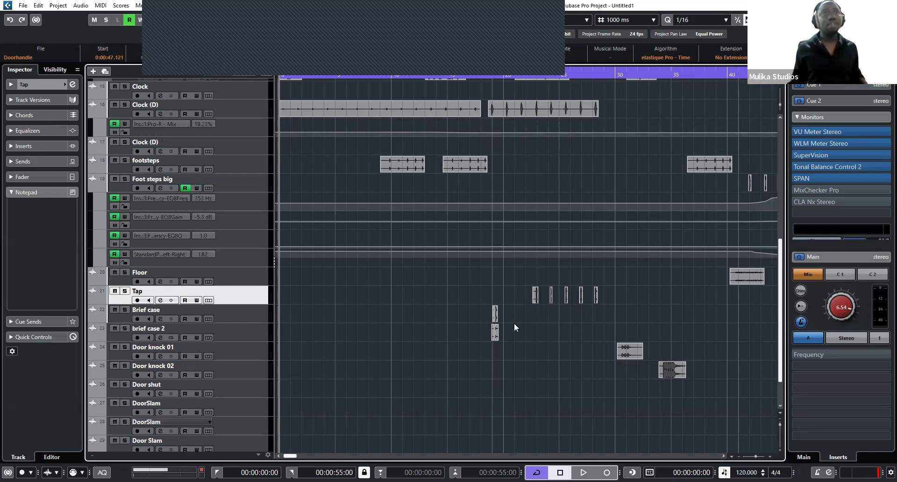
Select and examine the two overlapping briefcase clips near 19 seconds, and review the whole arrangement down to the Mix group track.
scroll(502, 330, "up", 4)
scroll(503, 310, "up", 3)
left_click(504, 309)
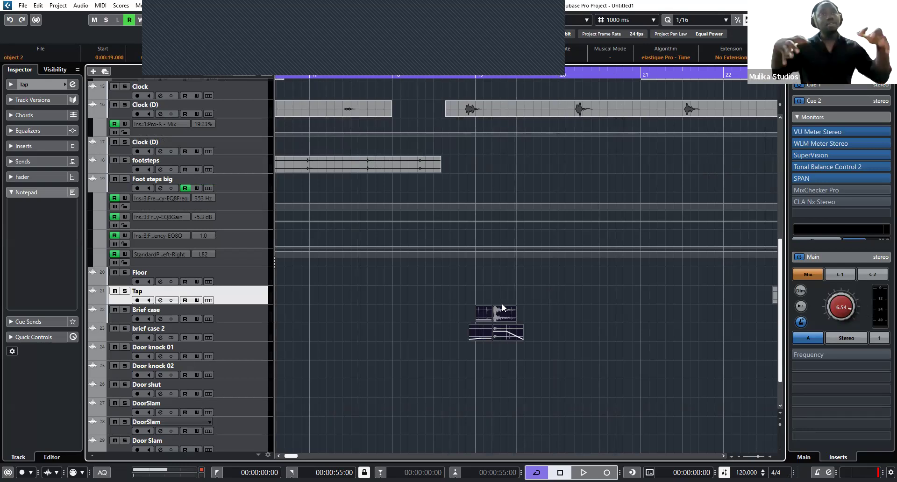
scroll(500, 296, "down", 4)
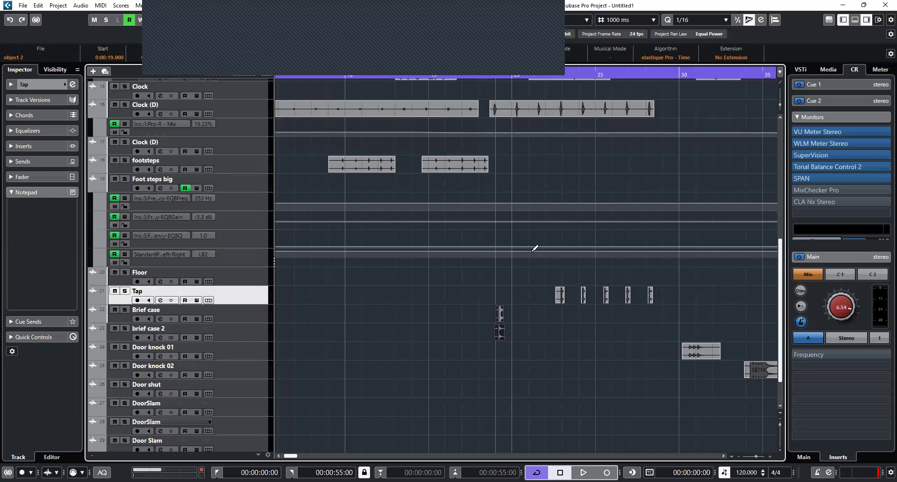
key("g")
key("g")
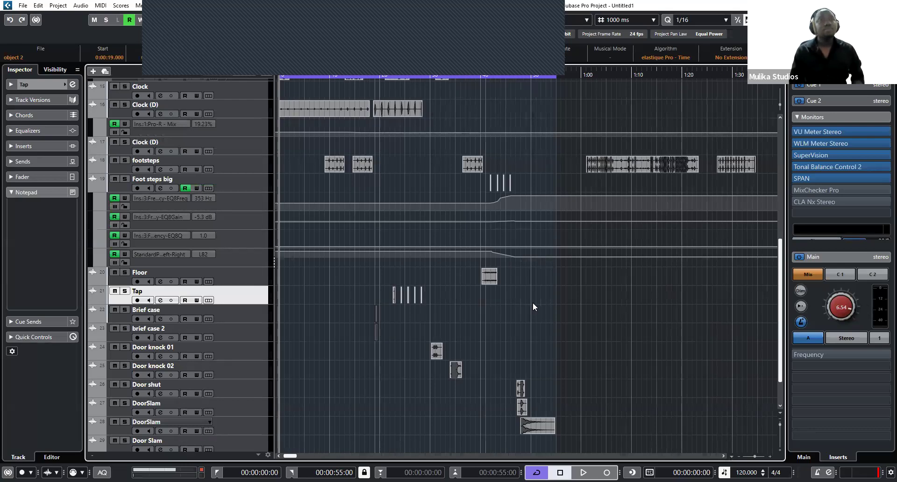
scroll(496, 306, "up", 6)
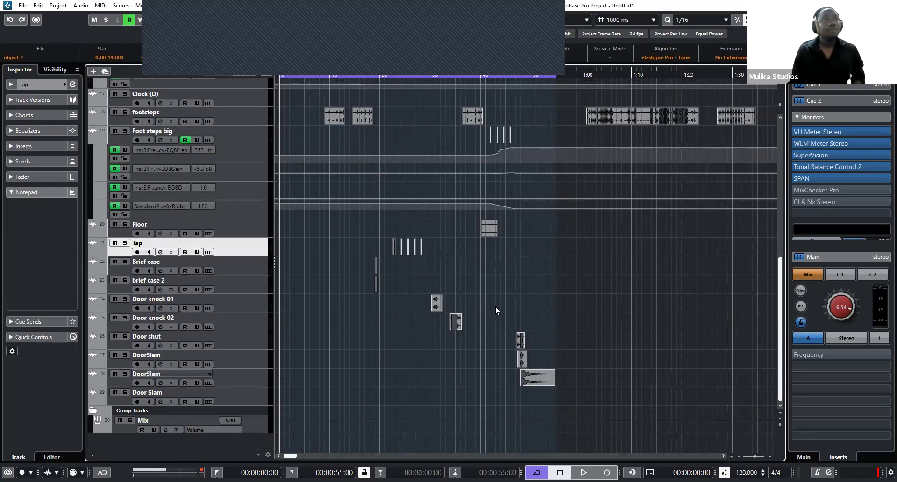